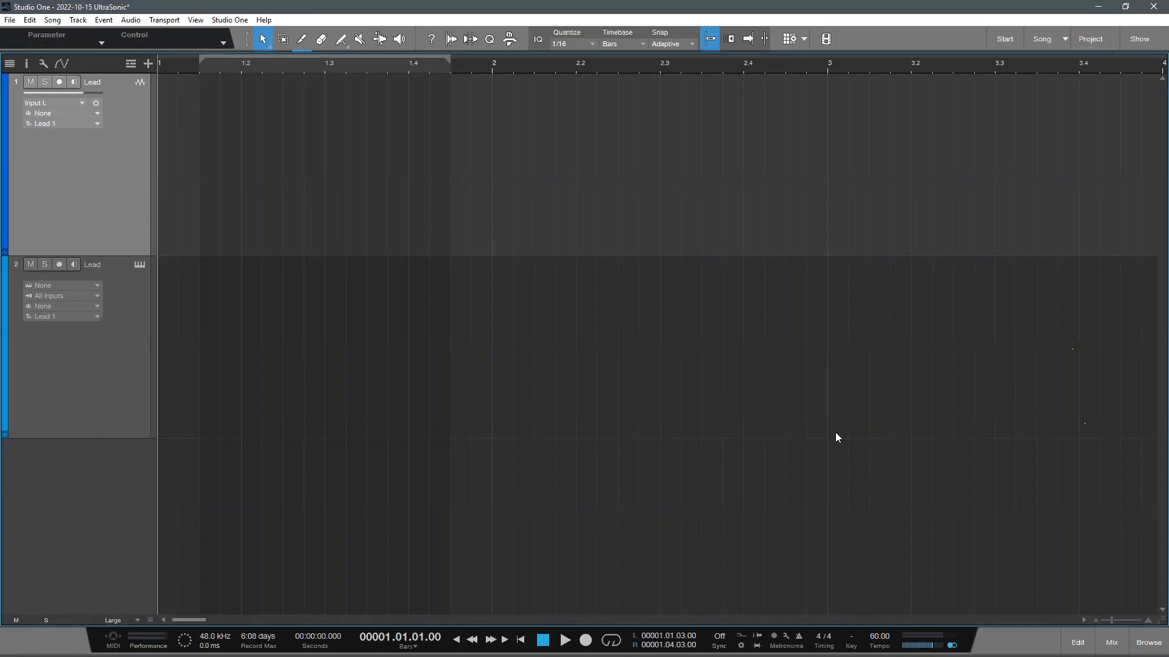
- Turn on the metronome and play the start of the song to hear the click
scroll(660, 272, down, 2)
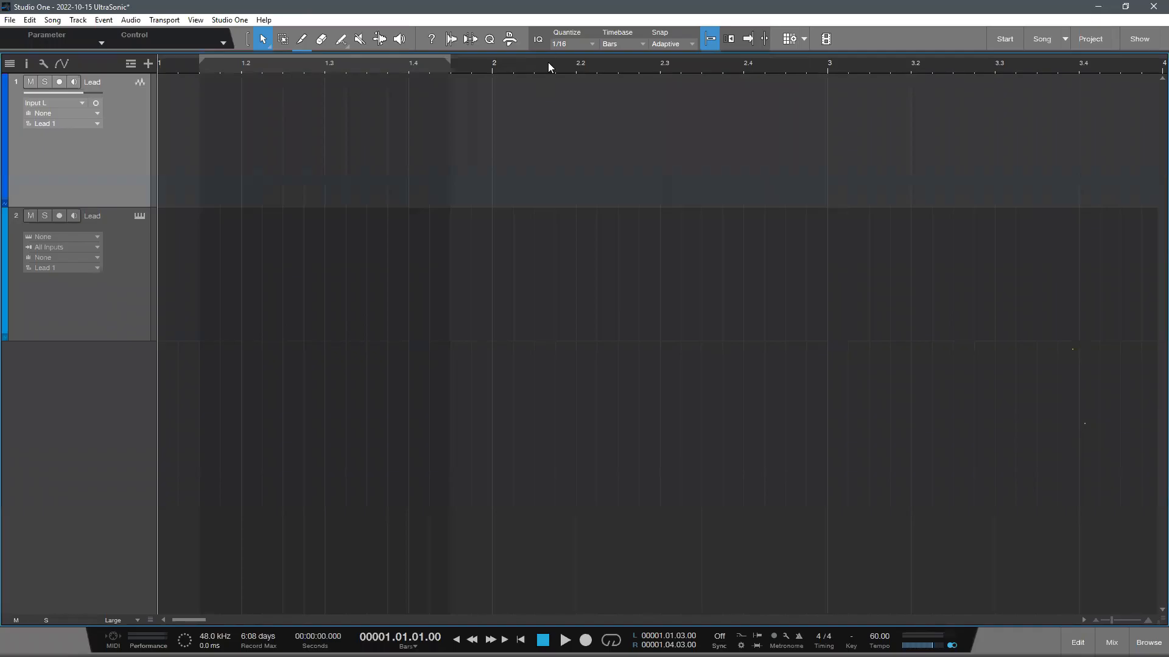
scroll(548, 62, down, 5)
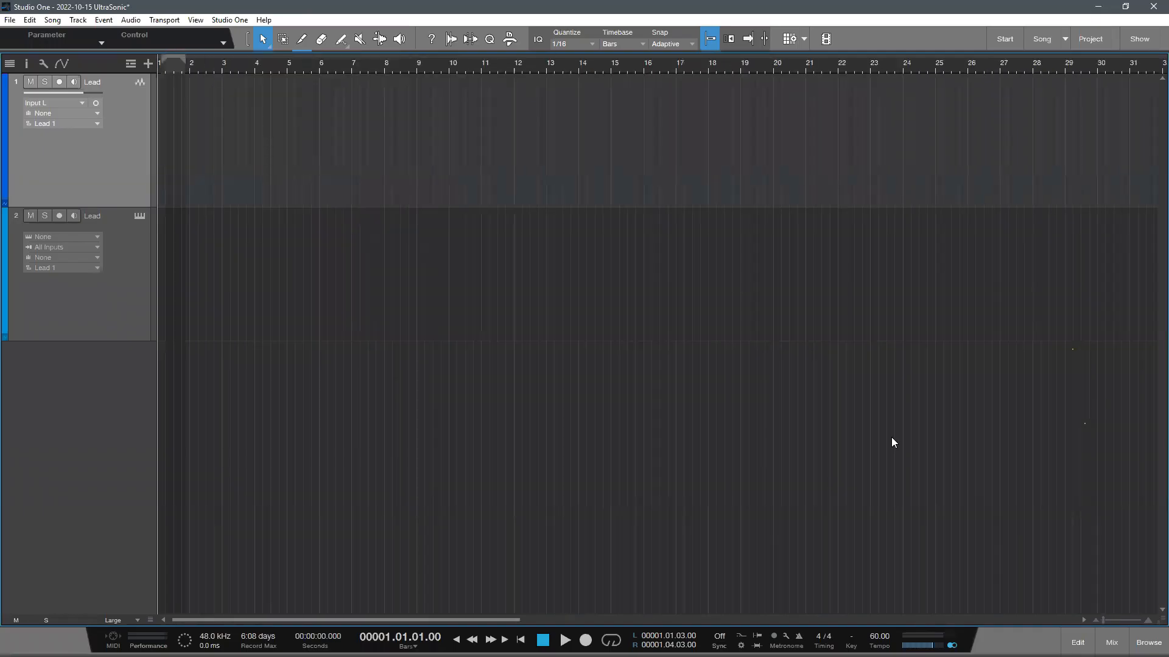
key(c)
key(space)
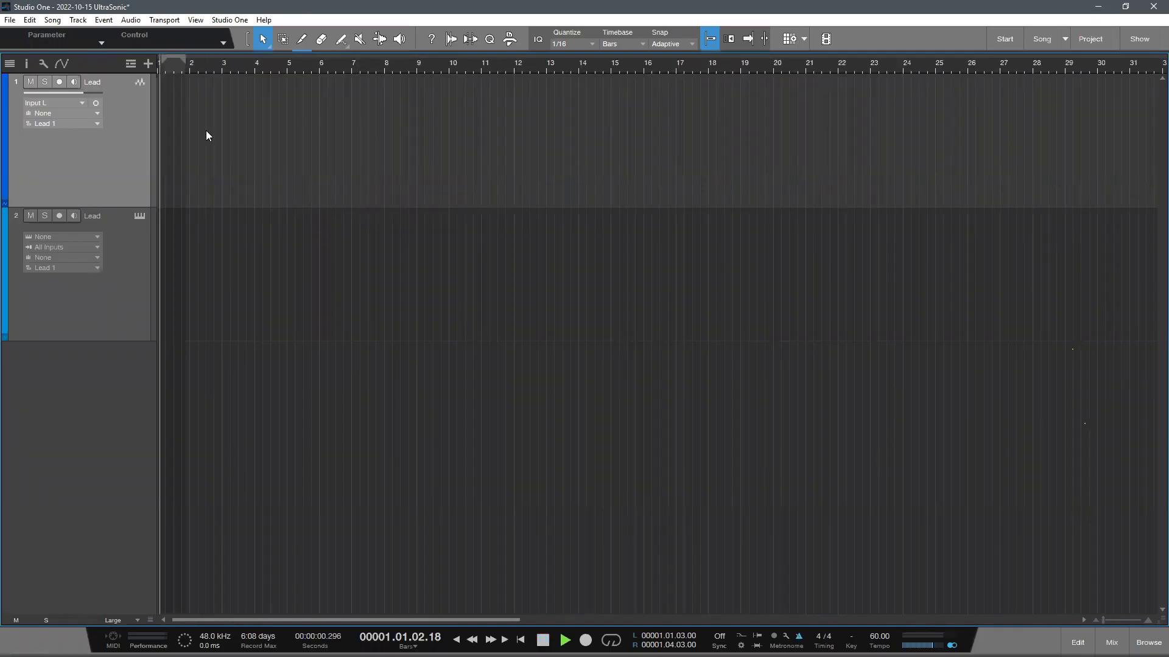
drag(216, 72, 416, 108)
key(space)
- Check the accent, beat and offbeat sounds and levels in the metronome setup
click(785, 636)
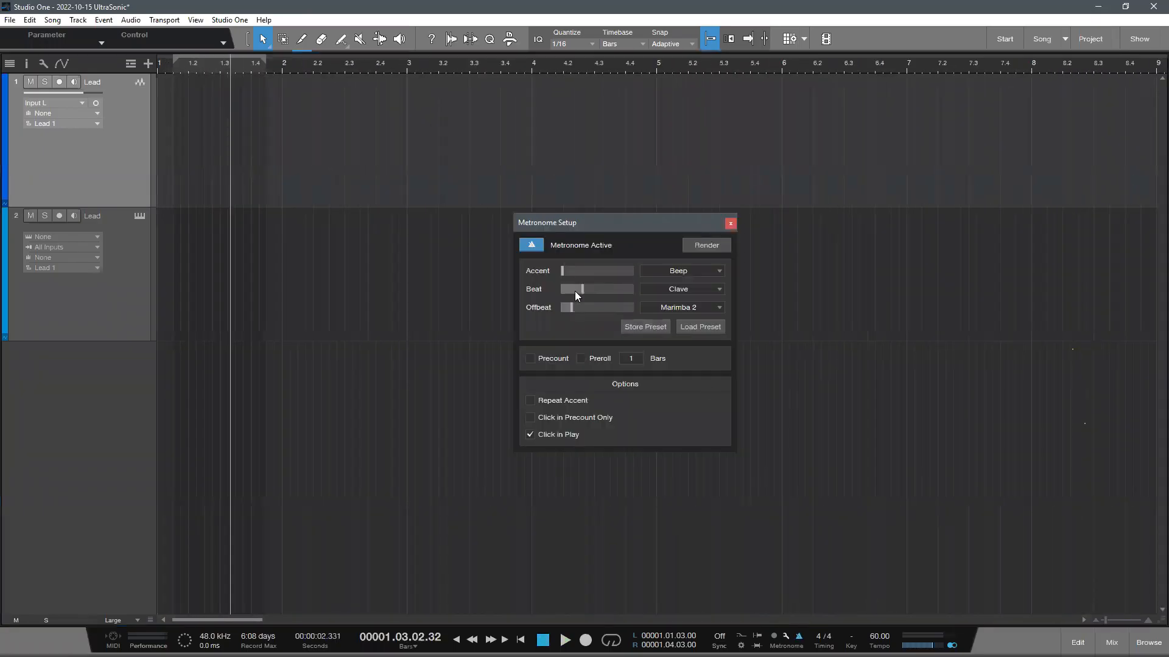
click(731, 224)
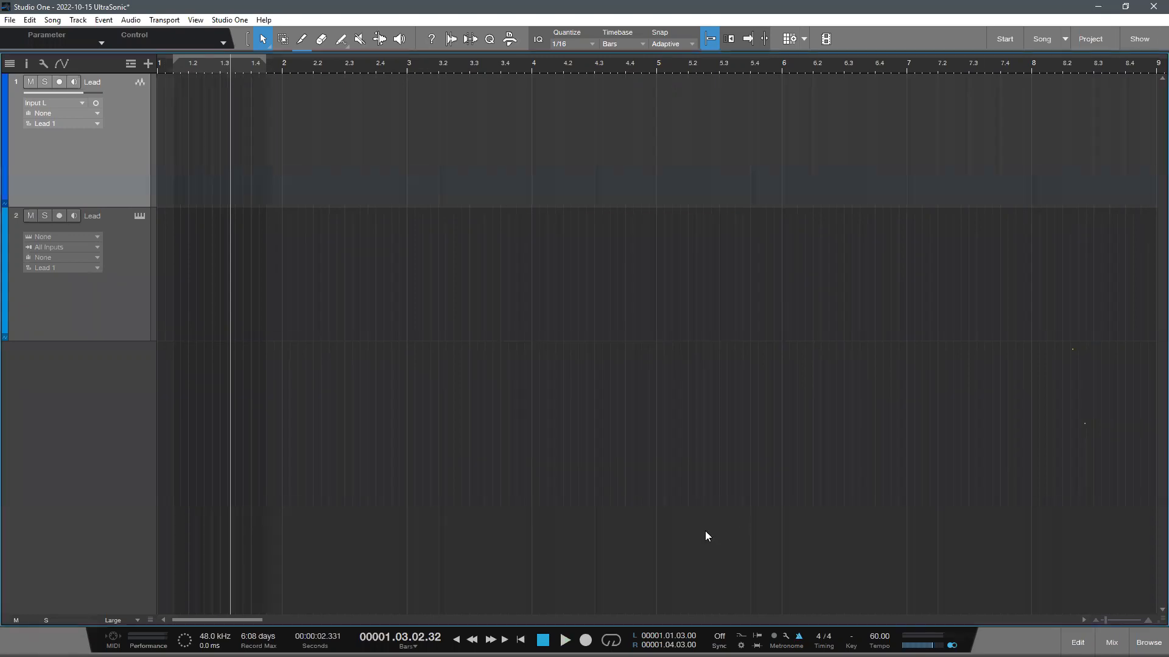
scroll(613, 246, down, 3)
scroll(526, 66, down, 6)
scroll(382, 287, down, 2)
scroll(219, 143, up, 2)
scroll(542, 105, up, 6)
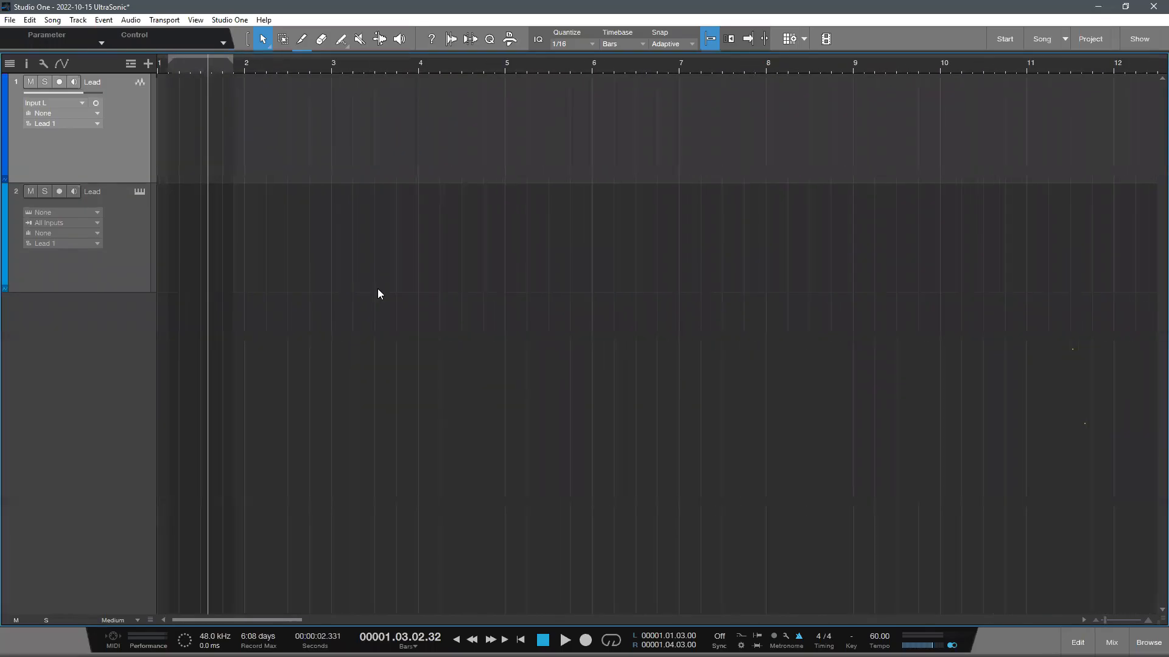
scroll(255, 311, up, 1)
- Arm the instrument Lead track for recording
click(144, 251)
click(138, 152)
click(60, 205)
click(124, 250)
click(141, 172)
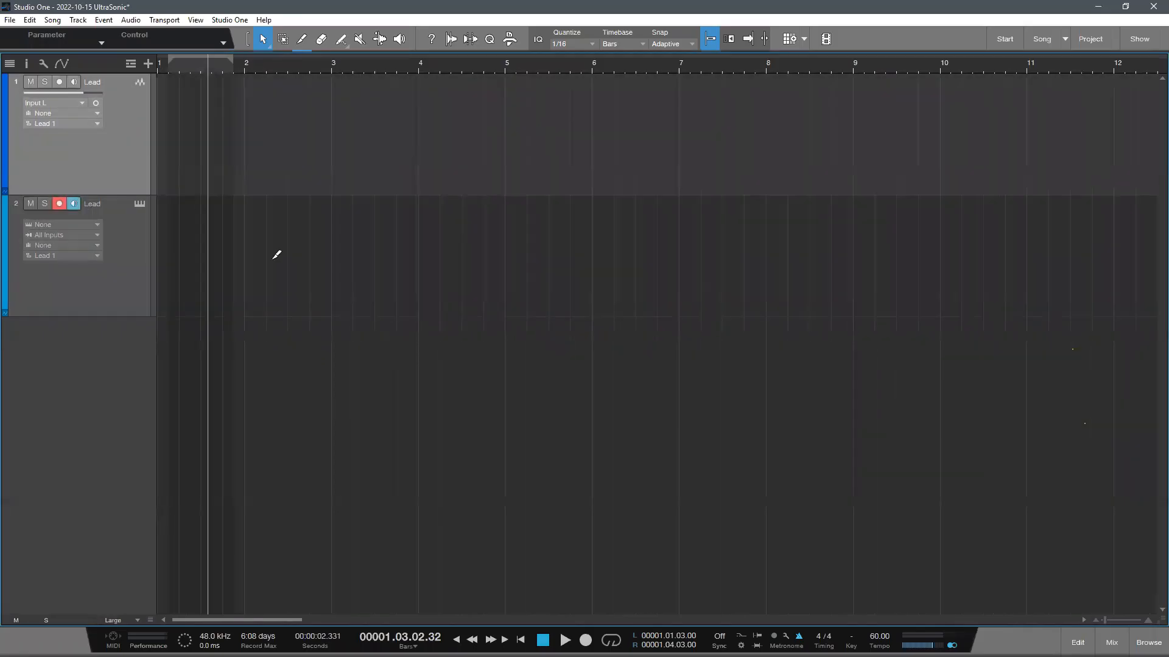
scroll(196, 201, down, 1)
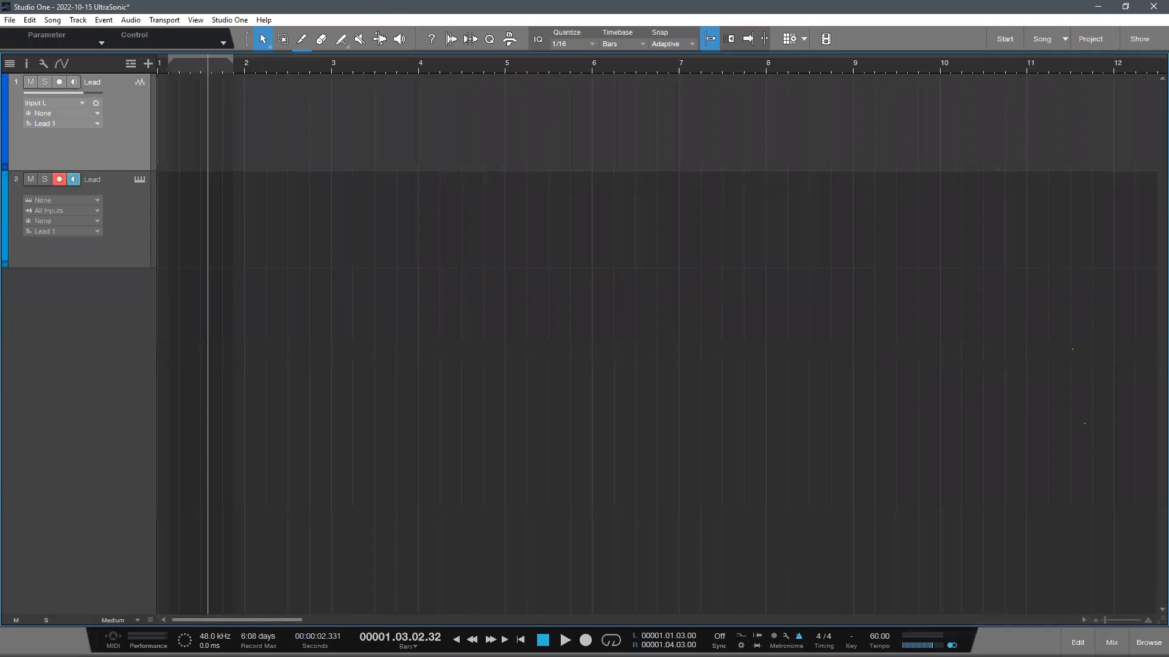
- Render the metronome click to an audio track, using the range Timeline Start To Song End
key(ctrl+shift+c)
key(ctrl+shift+c)
key(ctrl+shift+c)
key(ctrl+shift+c)
key(ctrl+shift+c)
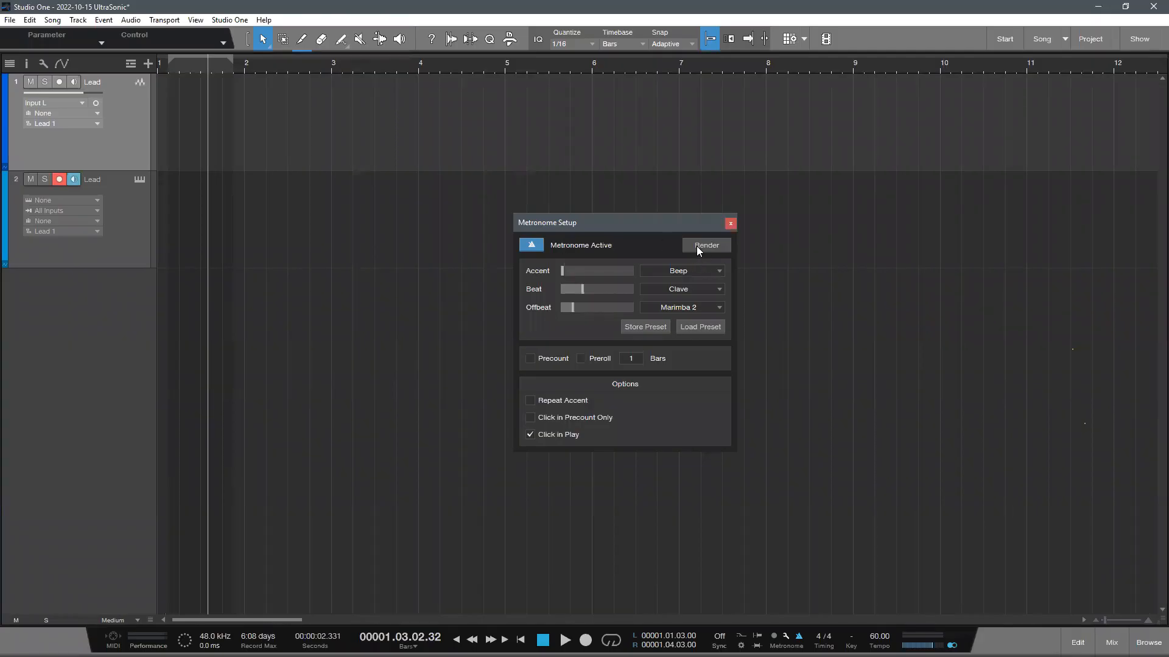
click(696, 243)
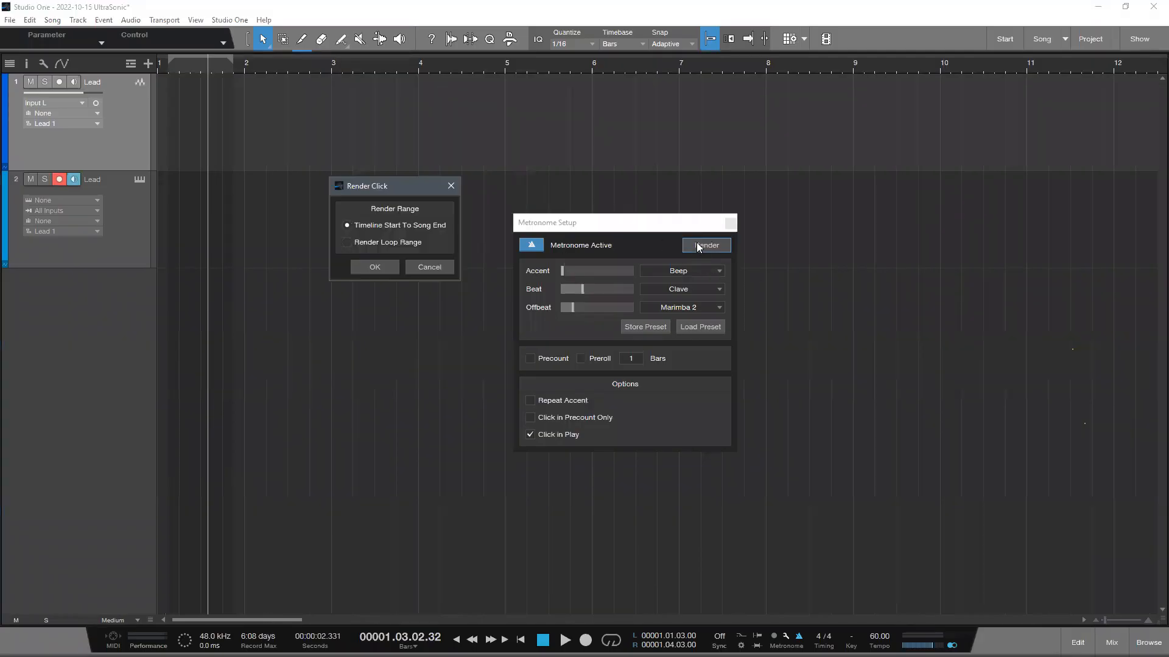
click(364, 264)
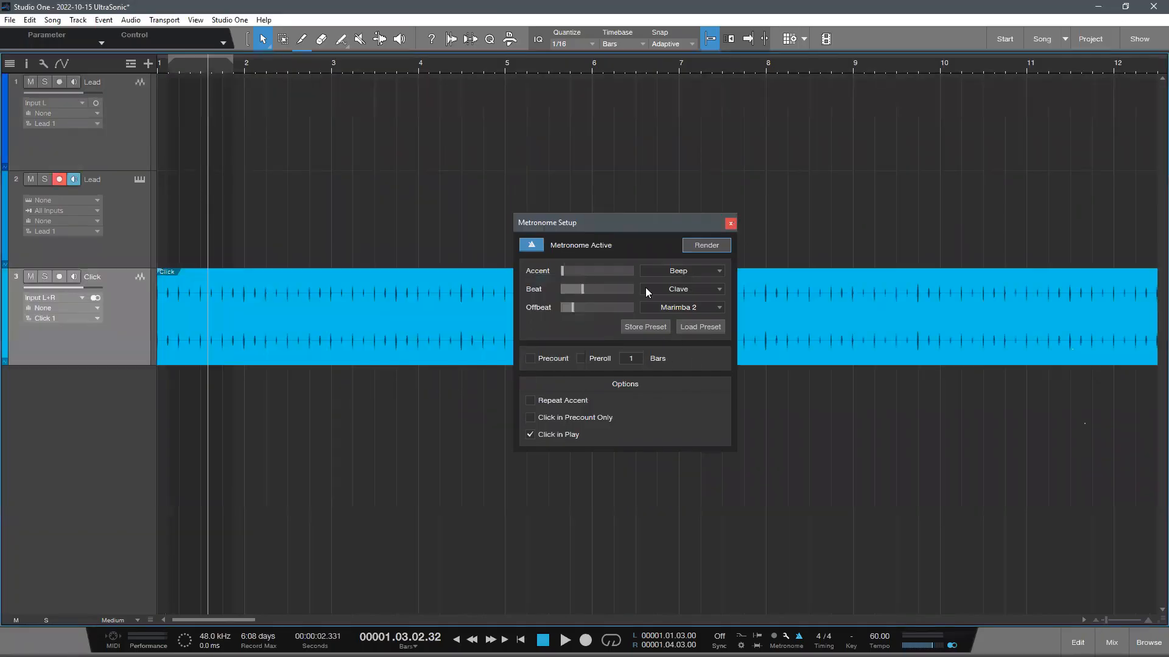
- Close the metronome setup and move the Click track above the two Lead tracks
click(730, 224)
drag(273, 68, 1145, 109)
drag(174, 66, 132, 393)
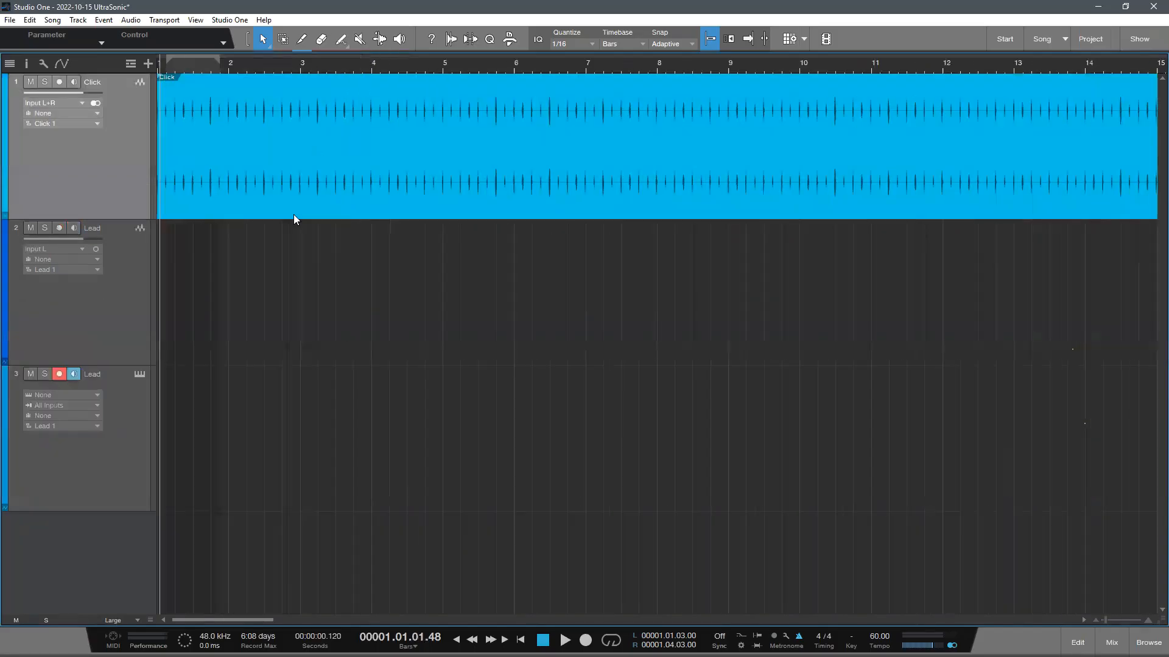
scroll(363, 316, down, 1)
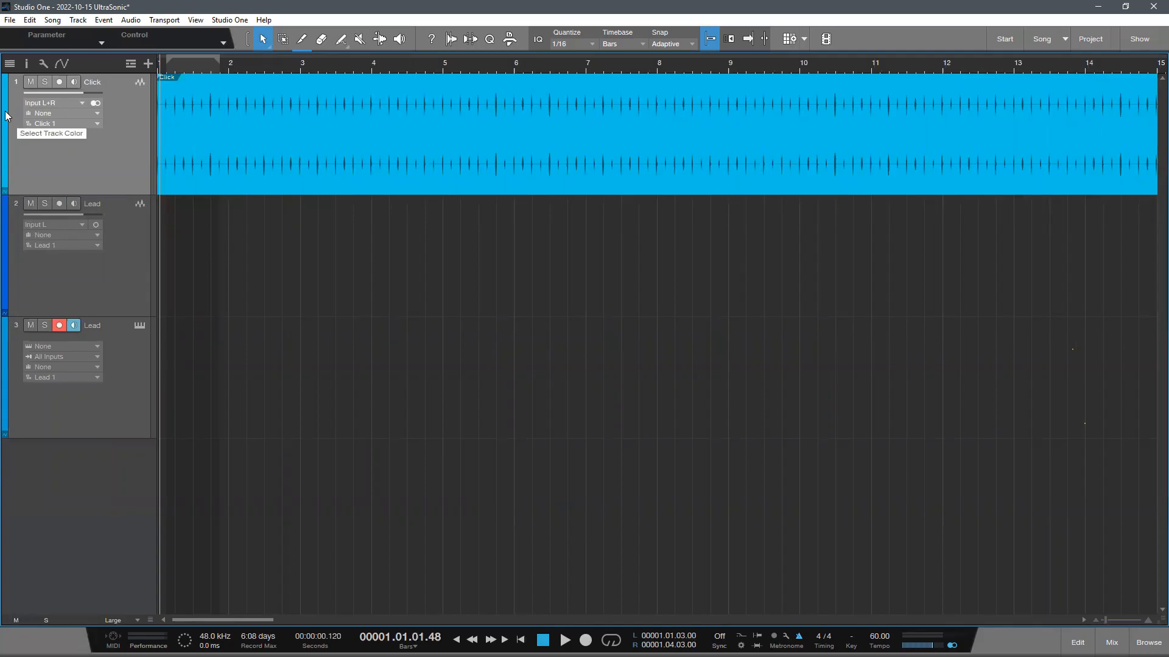
- Change the Click track's color to a darker blue
scroll(6, 115, down, 3)
scroll(6, 116, down, 8)
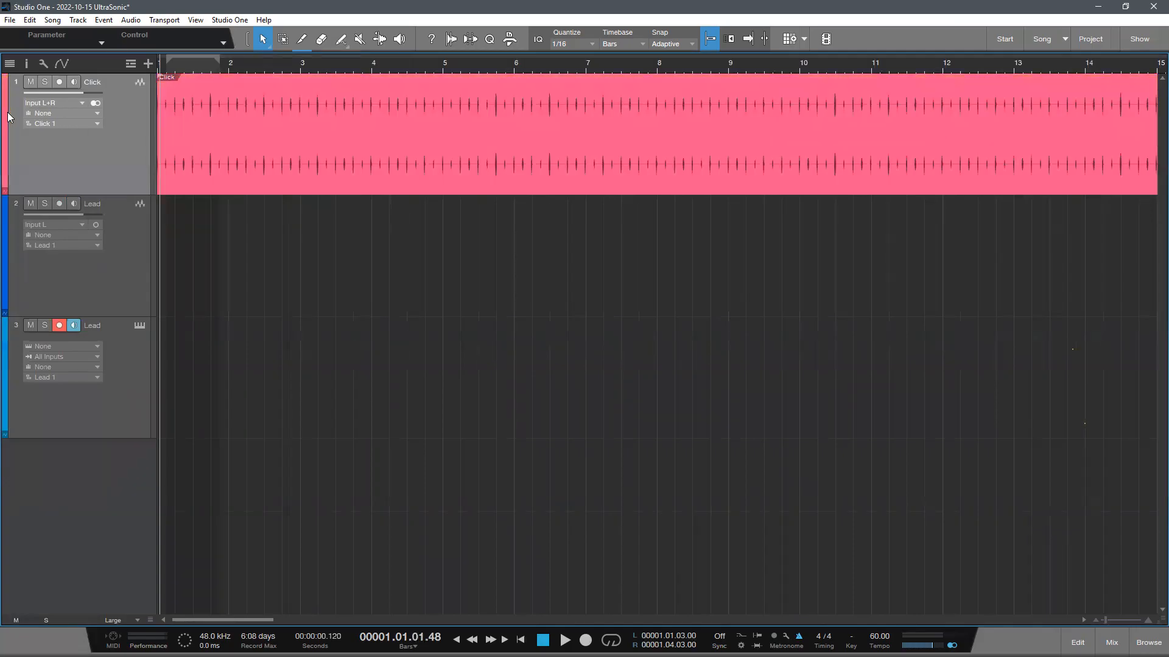
scroll(9, 115, down, 4)
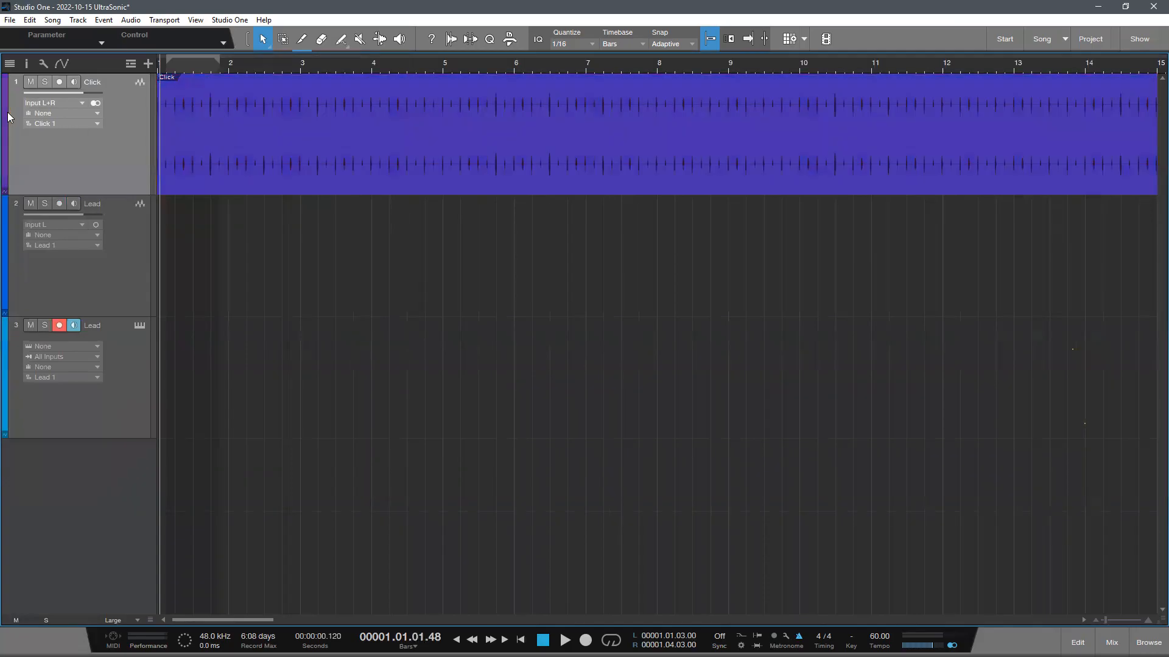
scroll(9, 116, down, 3)
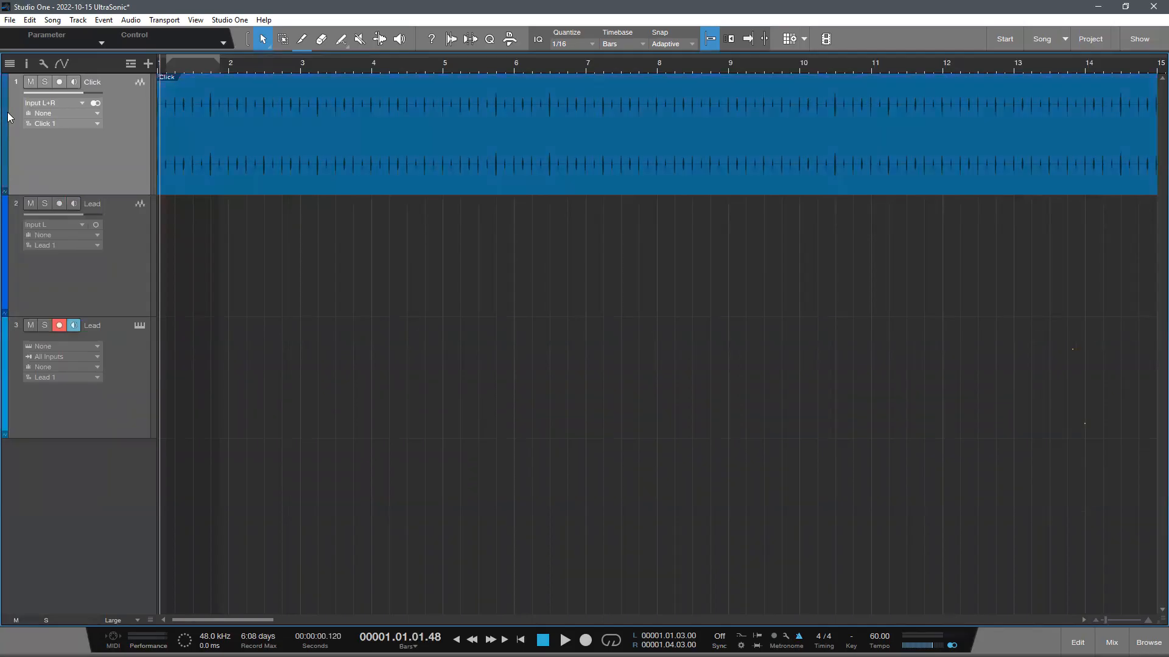
scroll(9, 118, down, 1)
scroll(9, 118, up, 1)
- Play the song from near the start to listen to the rendered click
key(e)
key(e)
key(w)
click(141, 231)
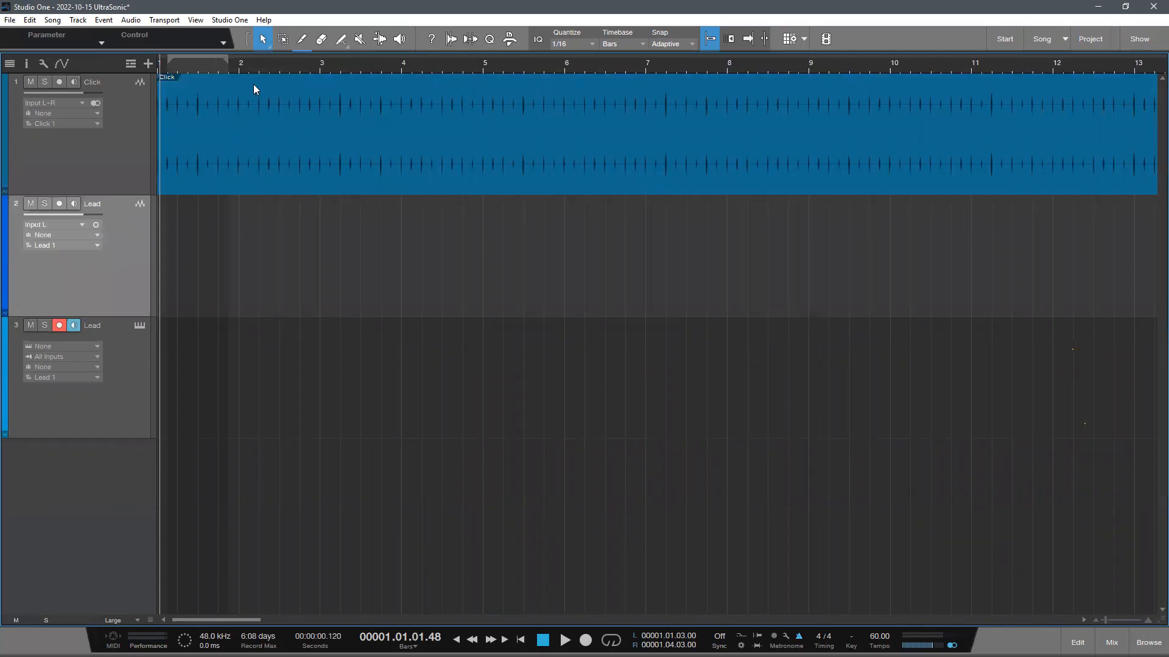
click(373, 163)
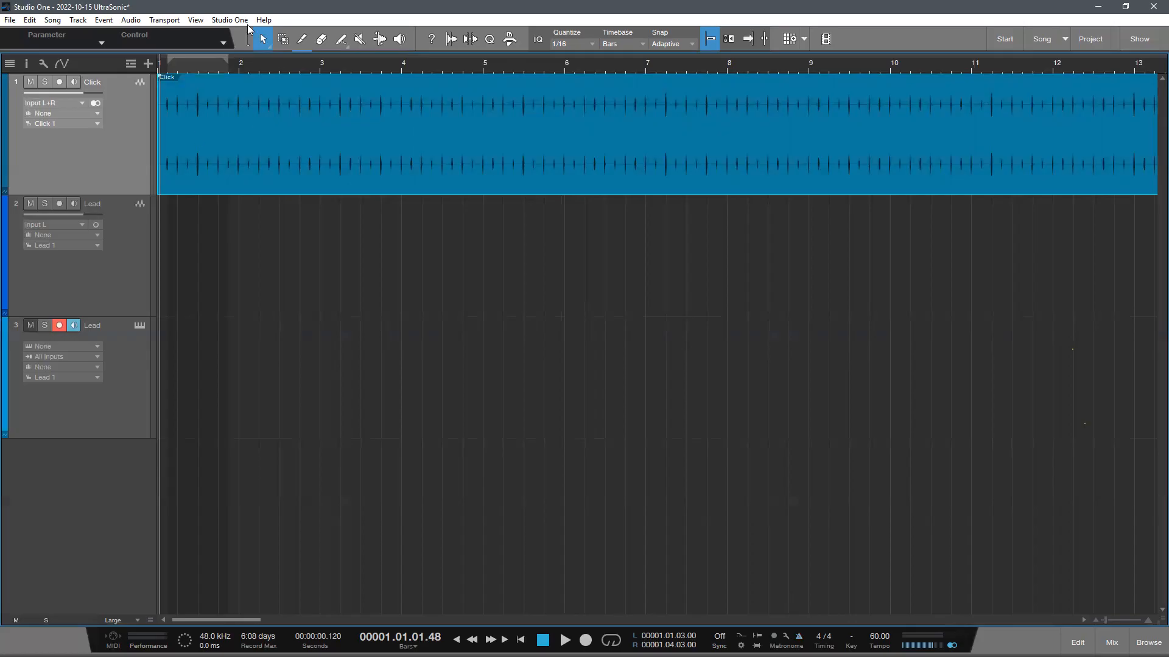
drag(177, 66, 215, 101)
key(space)
click(365, 201)
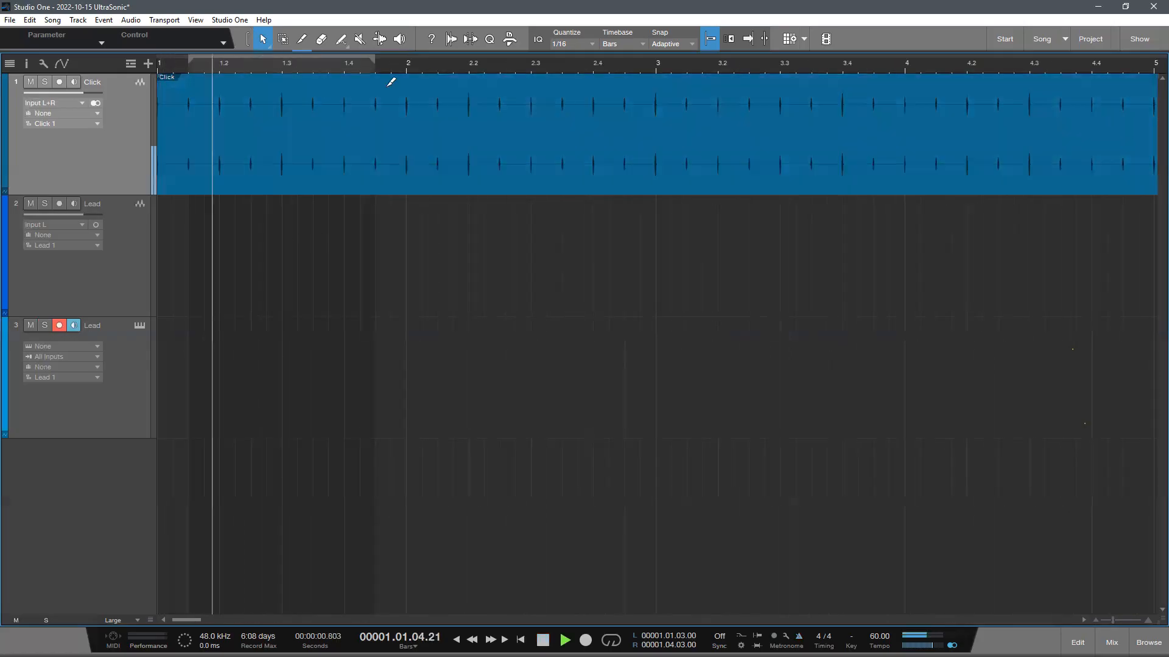
scroll(572, 70, down, 3)
mouse_move(574, 73)
mouse_down()
mouse_move(646, 90)
mouse_move(587, 66)
mouse_up()
- Arm the audio Lead track for recording, stop playback and disarm the instrument Lead track
click(120, 283)
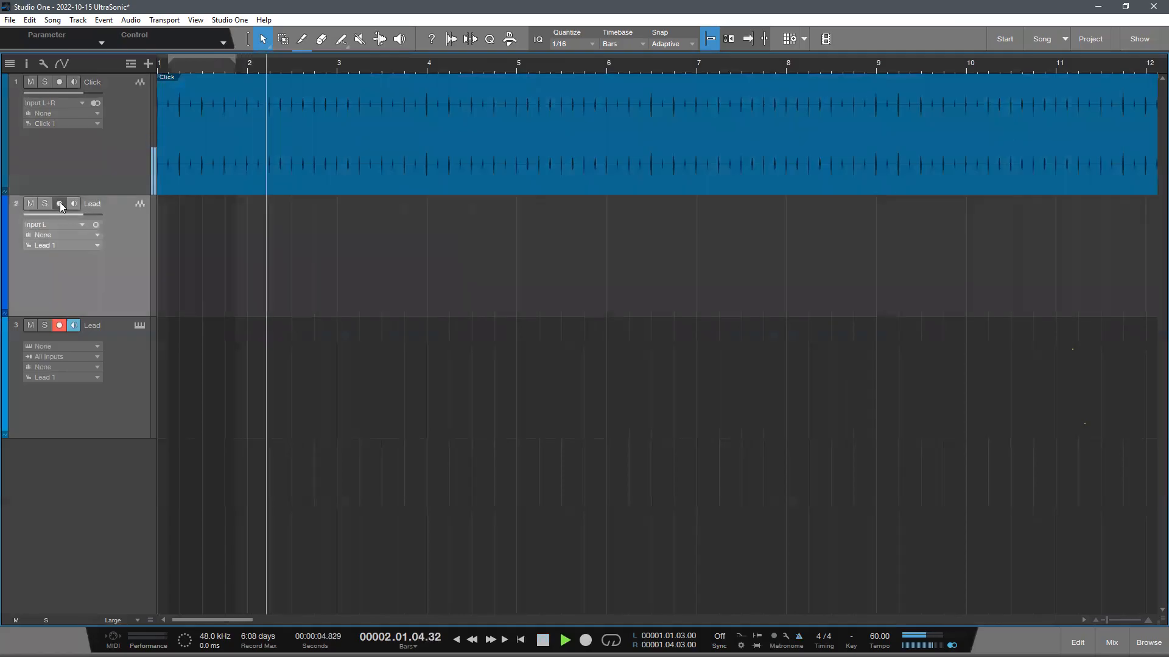
click(59, 203)
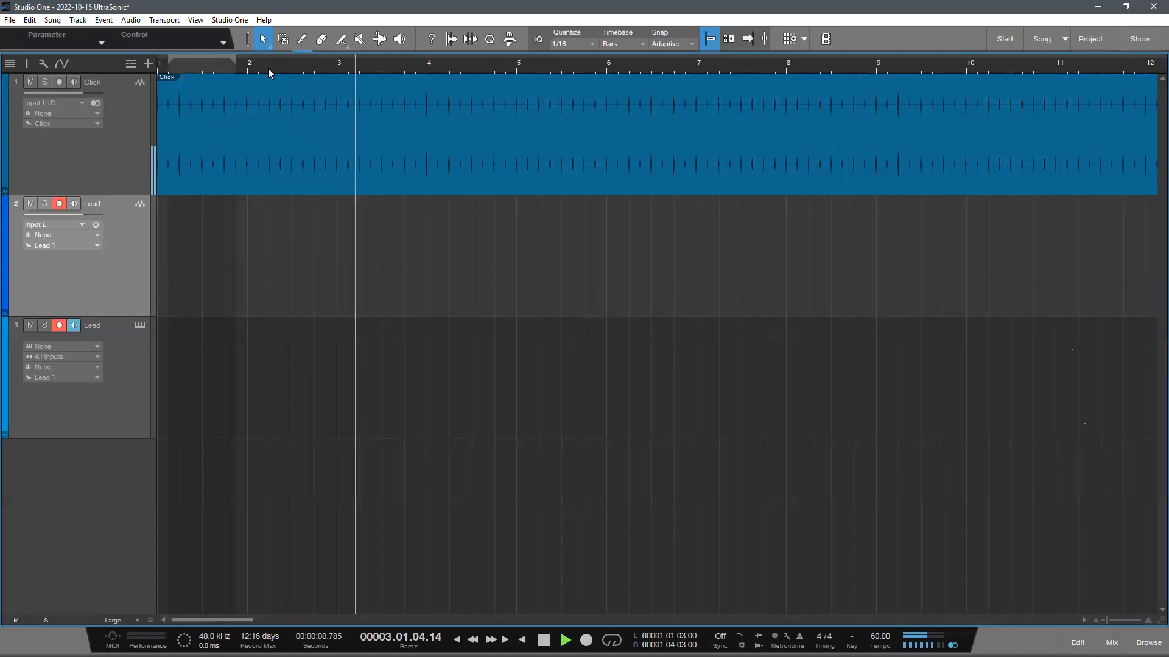
drag(288, 65, 613, 65)
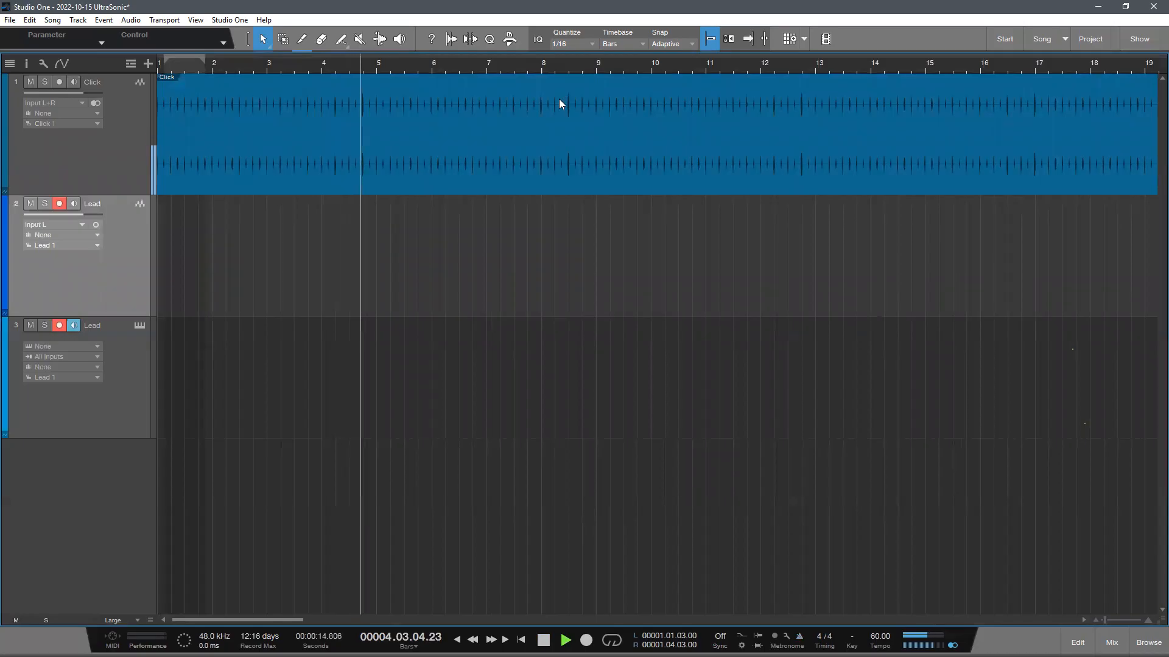
key(space)
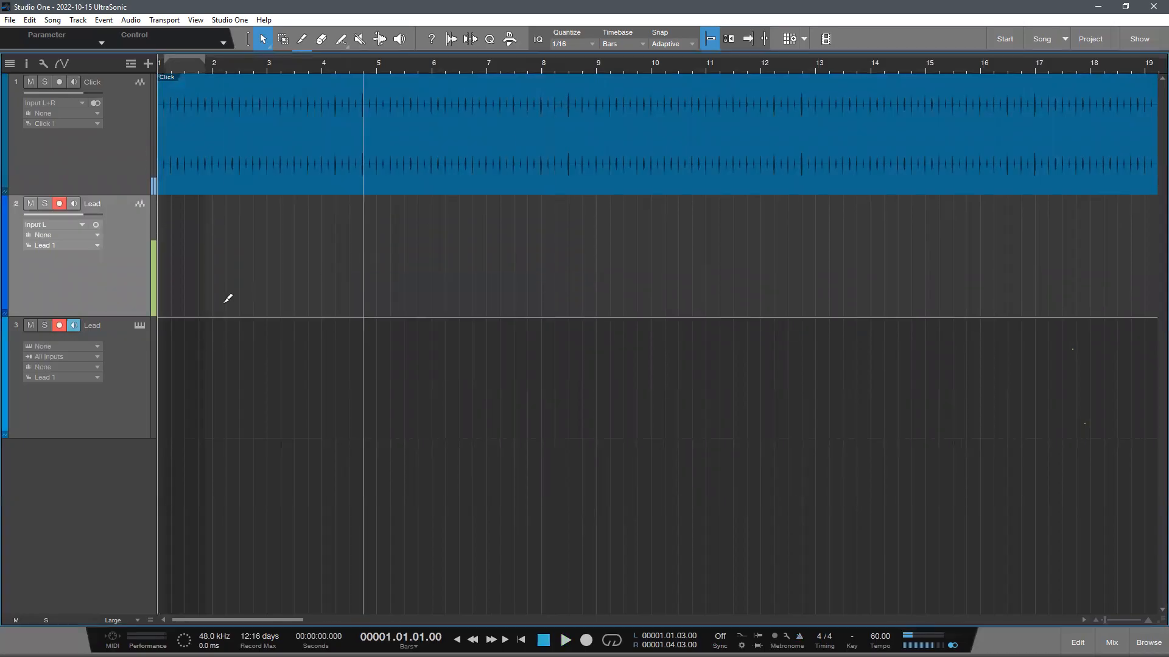
click(59, 324)
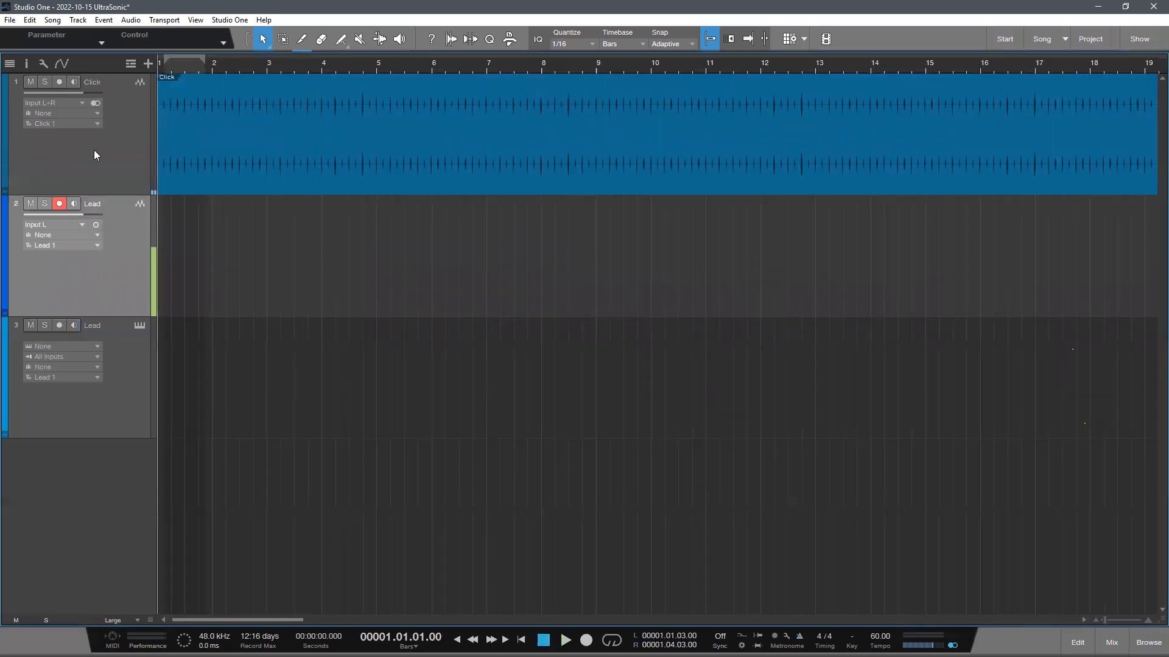
- Record a take on the audio Lead track from the song start to about bar 3.2, against the click
key(KP_Multiply)
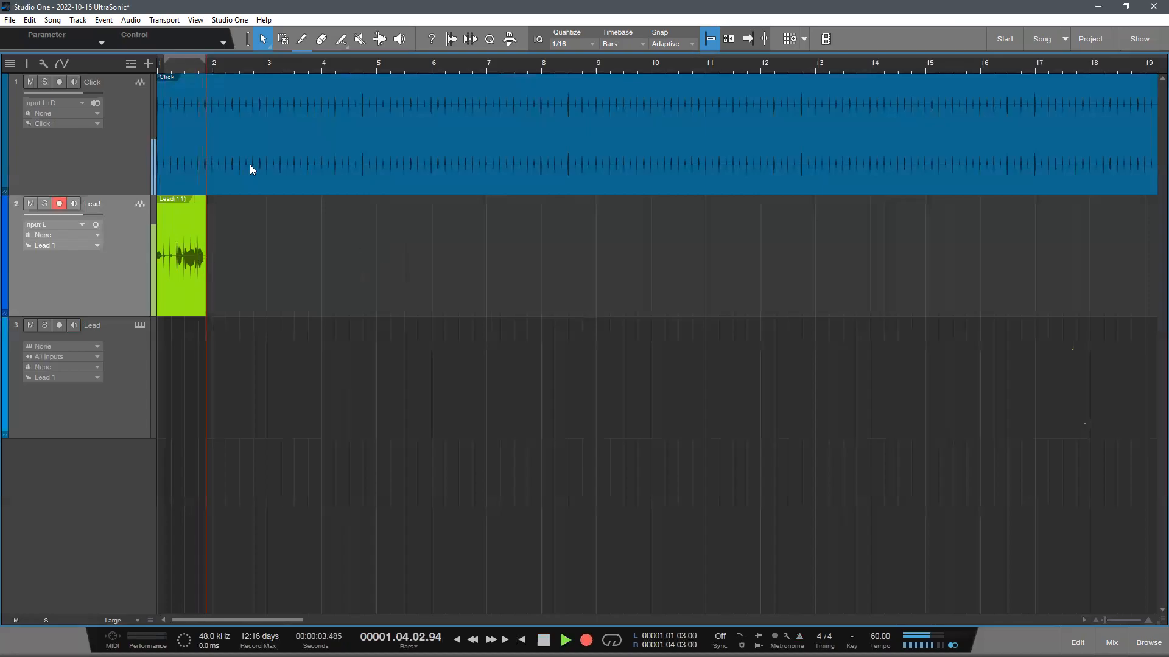
scroll(323, 91, up, 6)
scroll(339, 91, down, 2)
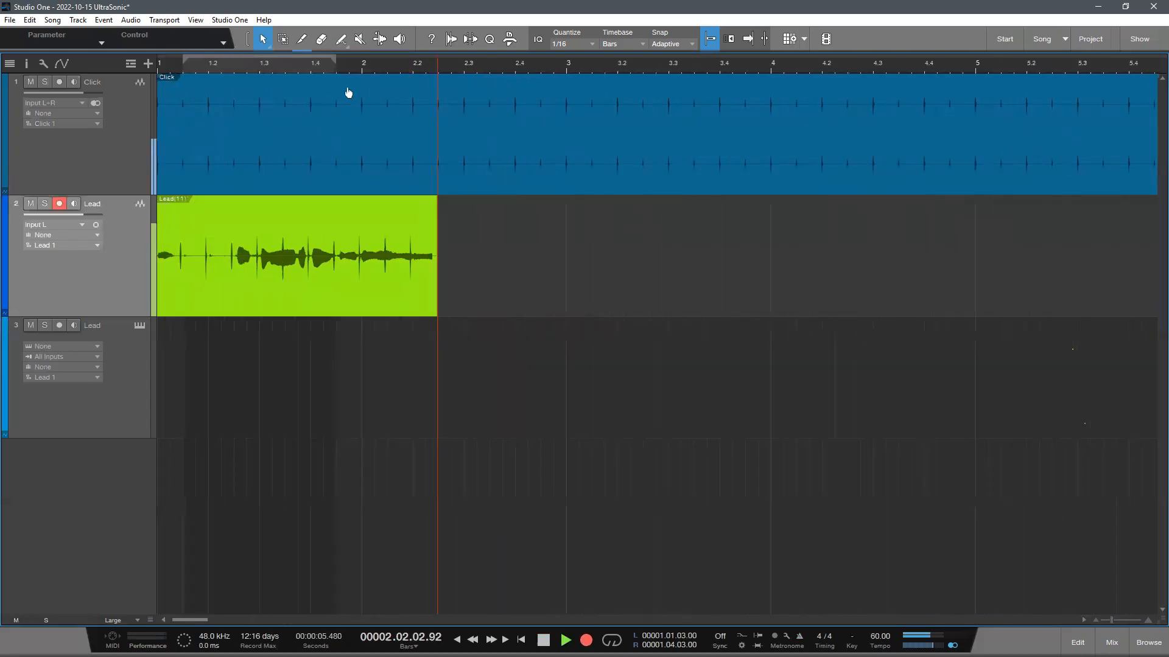
scroll(351, 93, up, 2)
scroll(353, 94, up, 2)
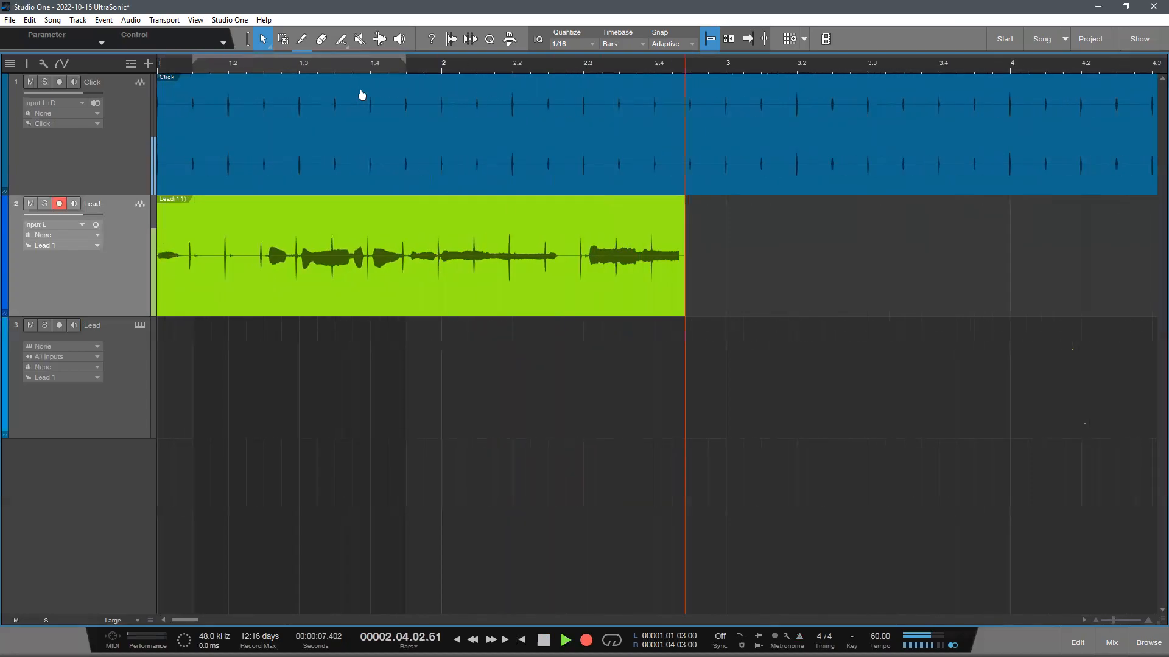
scroll(369, 95, down, 1)
key(space)
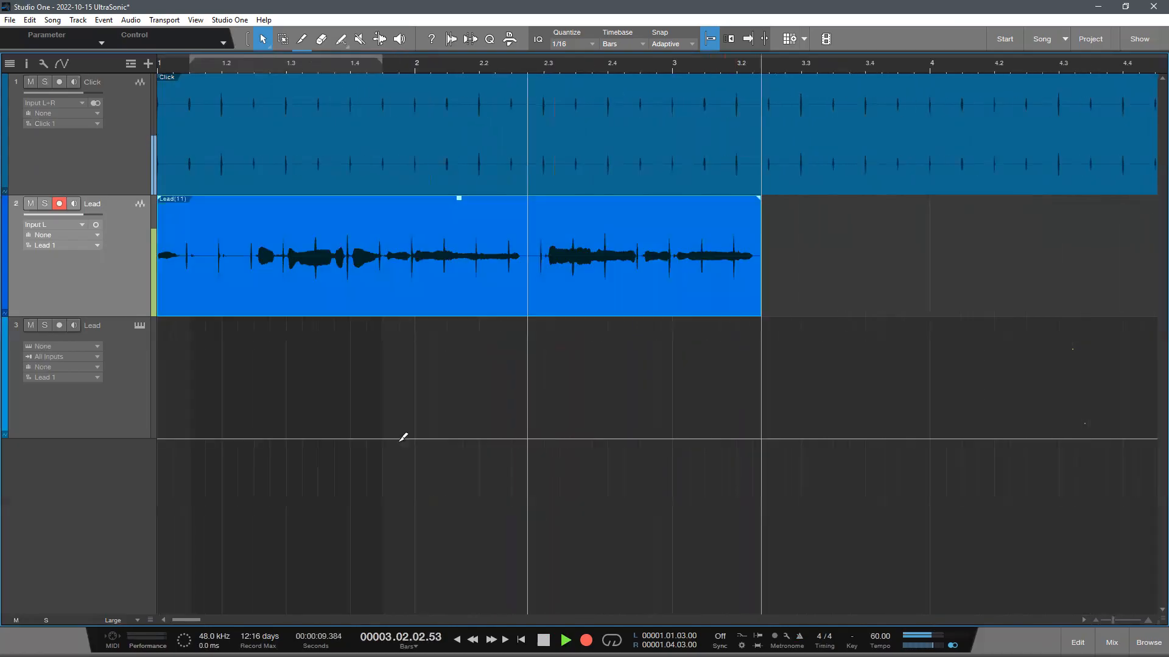
- Cut off the unwanted beginning of the Lead recording, up to about 1.2.3
ctrl+click(256, 285)
key(Delete)
click(397, 310)
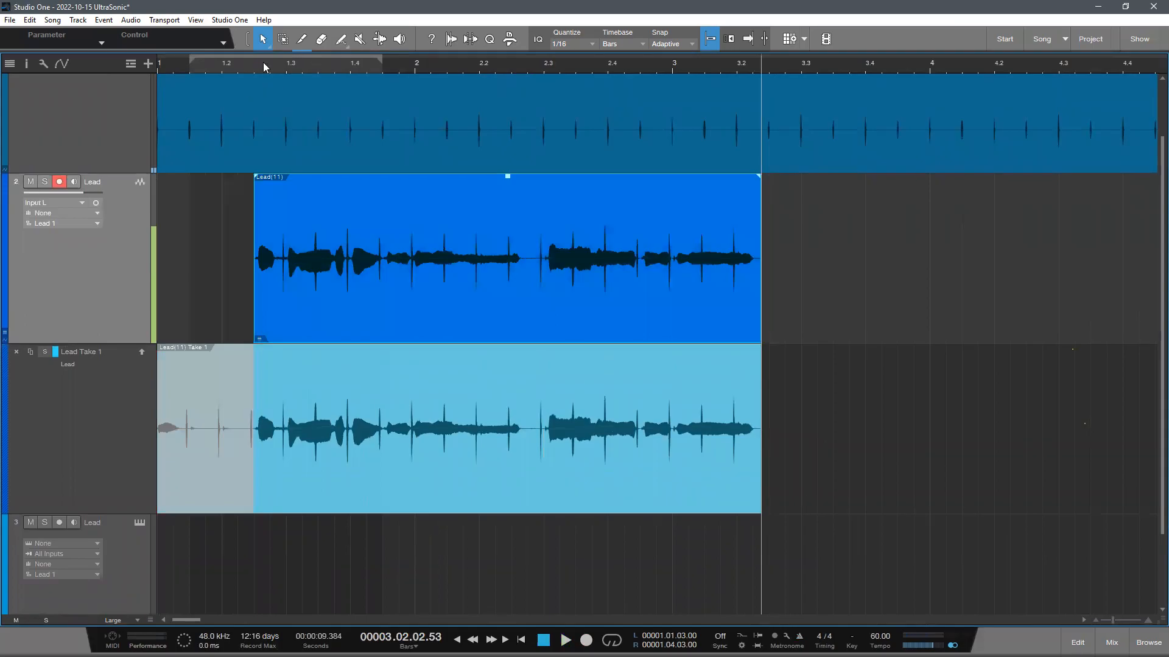
- Remove the Lead Take 1 layer beneath the audio Lead track
drag(263, 62, 327, 94)
drag(525, 64, 548, 31)
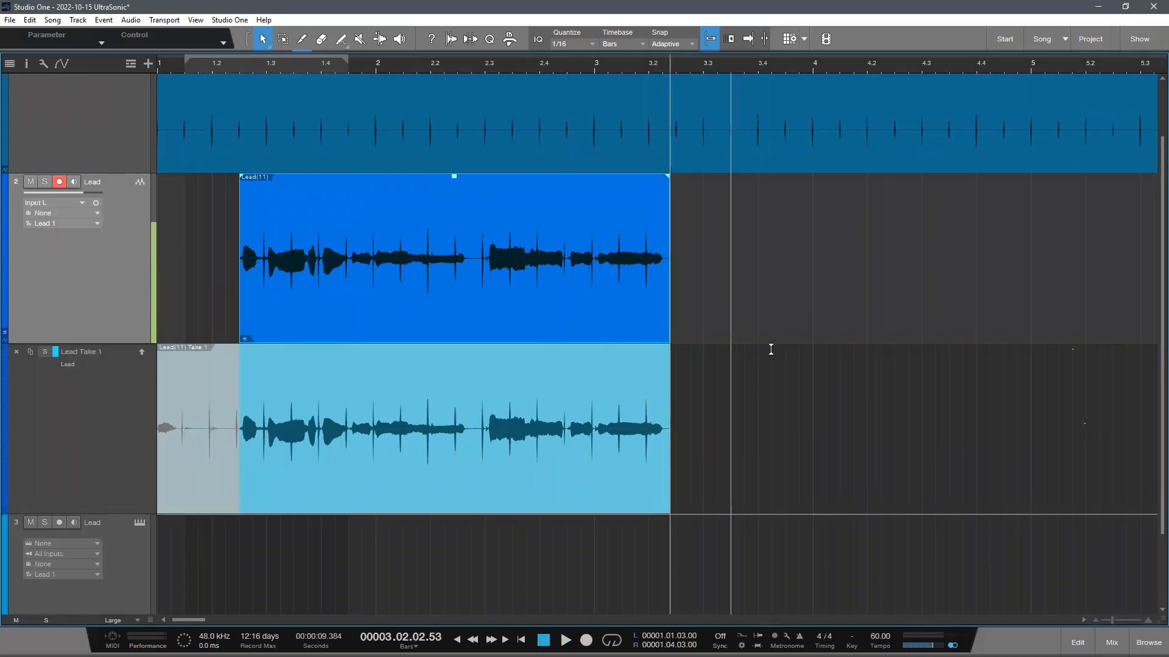
click(17, 352)
click(683, 524)
- Compare the click bleed in the Lead recording with the rendered click around beat 2.3
click(226, 67)
scroll(477, 66, down, 5)
scroll(477, 66, up, 5)
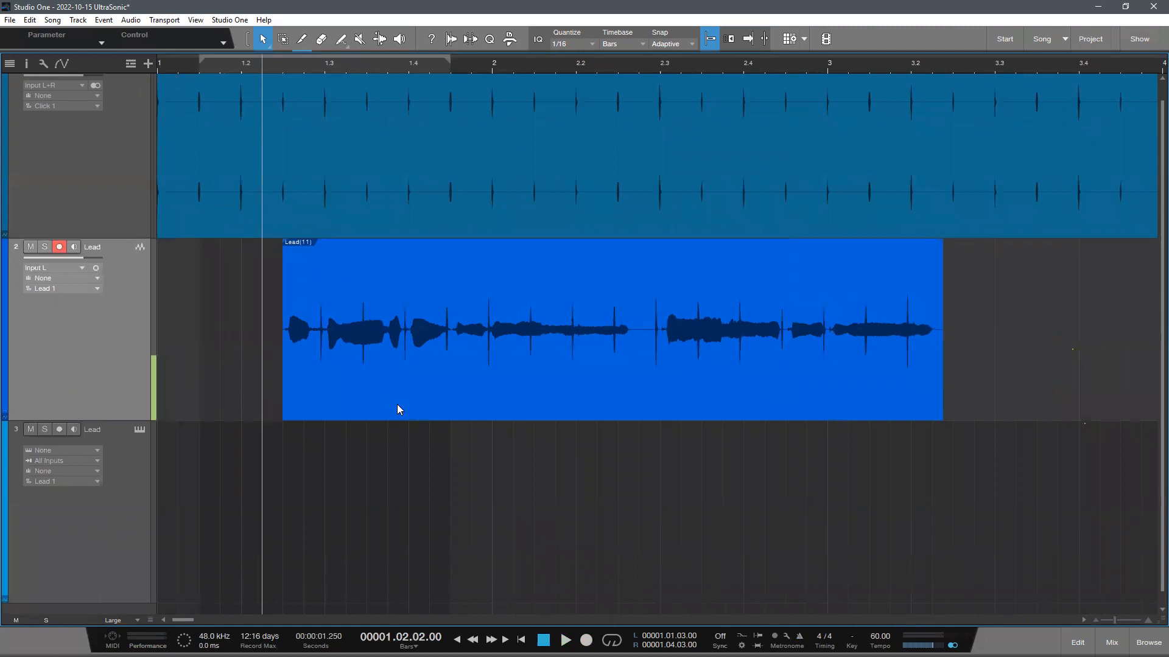
scroll(542, 477, down, 2)
drag(282, 63, 359, 34)
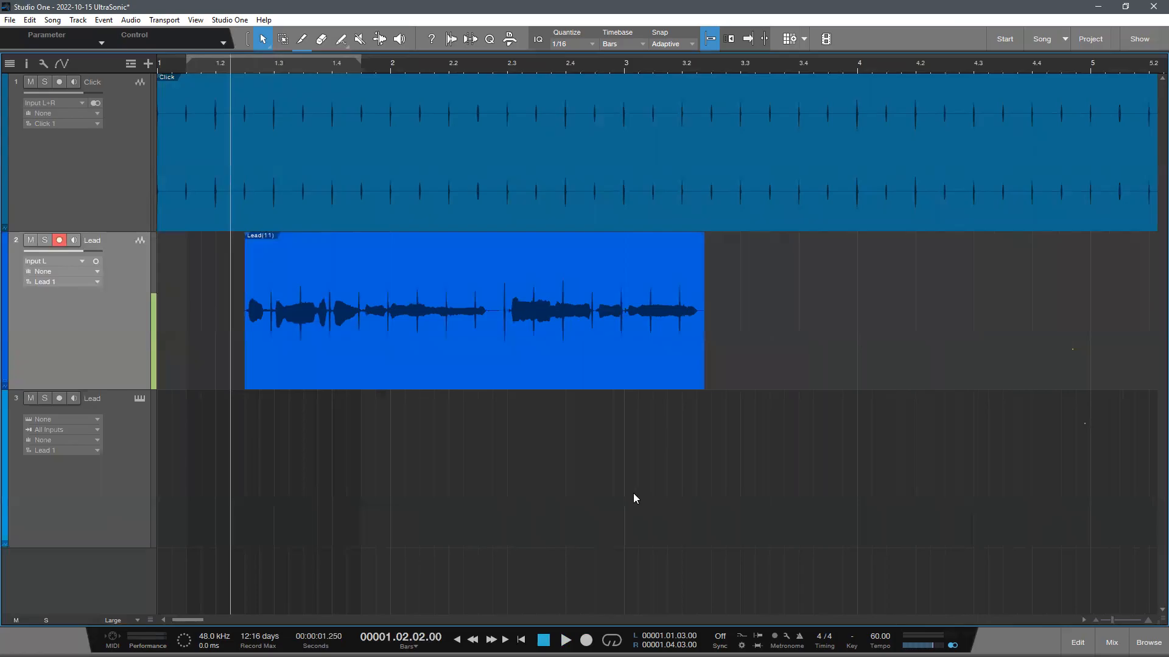
drag(494, 185, 540, 184)
click(589, 400)
drag(288, 66, 539, 107)
drag(575, 72, 559, 107)
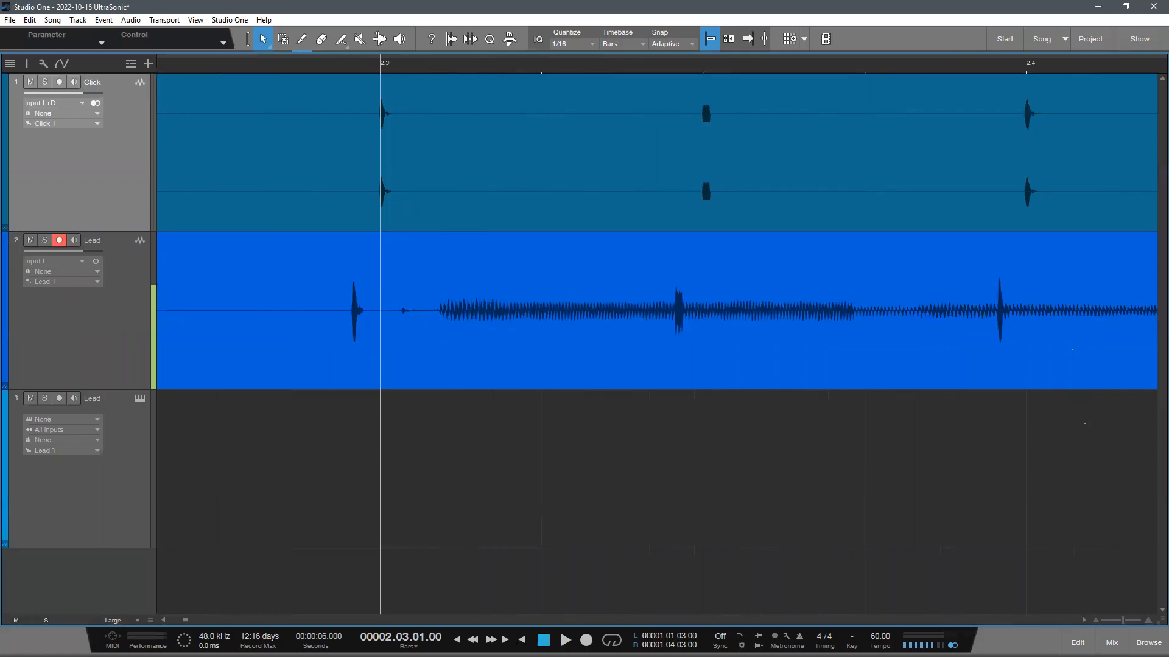
drag(481, 320, 440, 338)
click(501, 488)
- Shift the Lead recording slightly earlier so its first note starts at 1.2.3, and inspect its alignment with the click
drag(409, 63, 683, 29)
drag(233, 67, 430, 133)
click(378, 65)
click(404, 367)
drag(404, 368, 410, 368)
drag(379, 65, 336, 5)
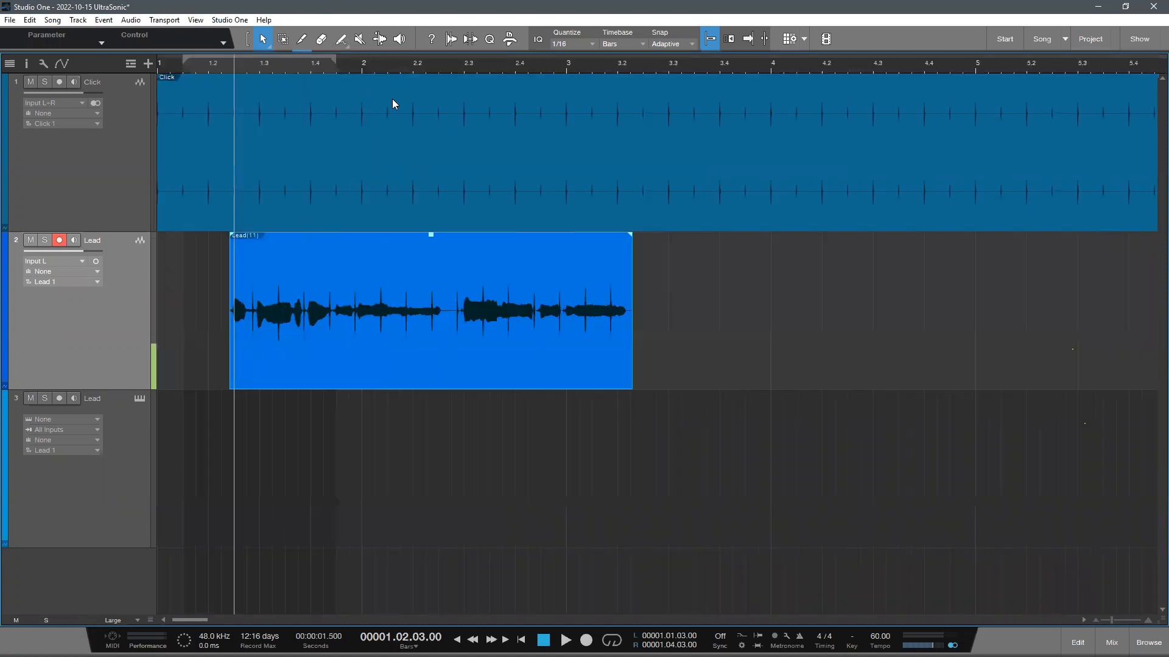
drag(309, 68, 763, 126)
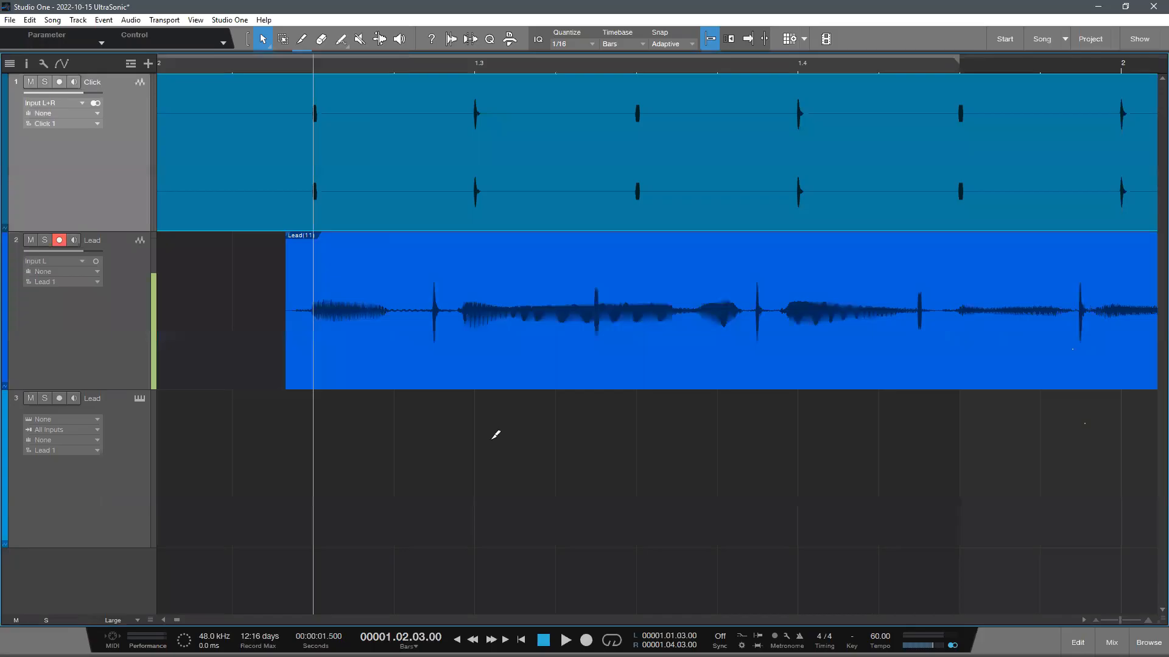
- Inspect the Lead recording's overall timing against the rendered click across the first three bars
scroll(494, 426, down, 5)
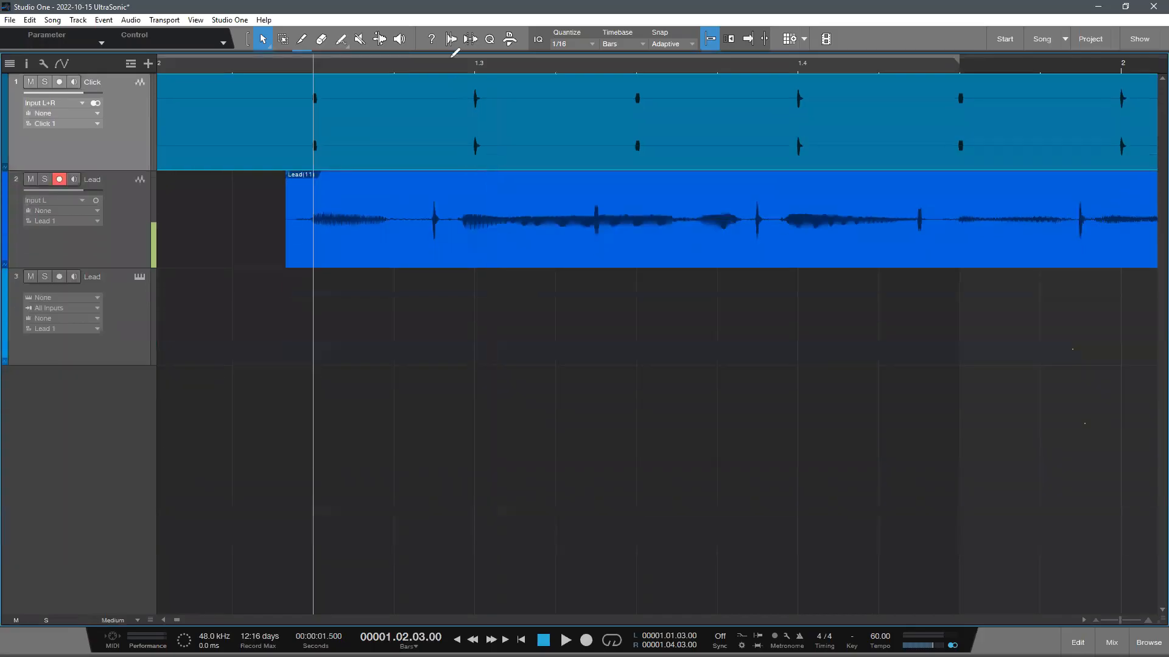
scroll(524, 290, down, 8)
scroll(524, 291, down, 3)
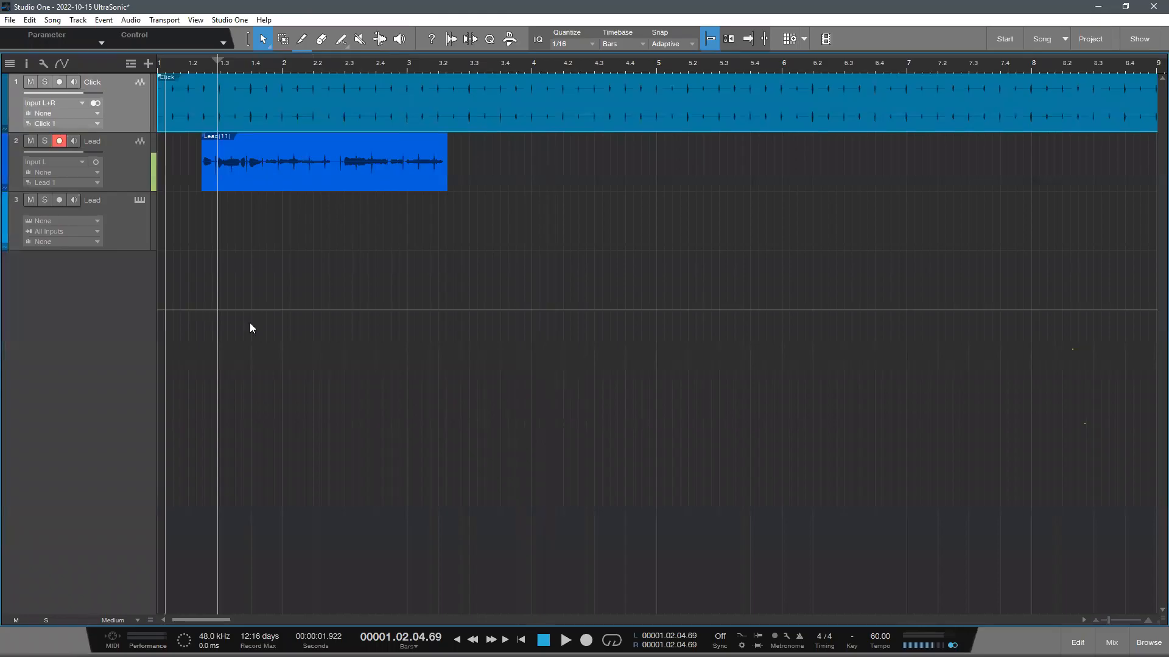
scroll(251, 311, up, 1)
click(125, 198)
scroll(428, 269, up, 4)
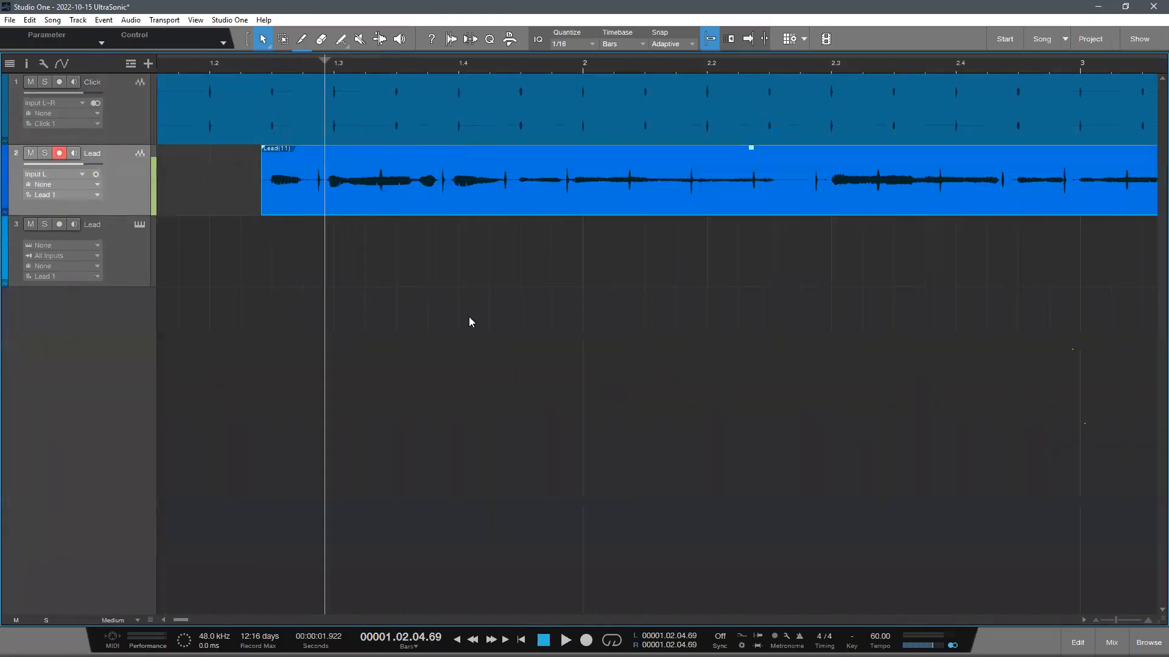
scroll(426, 182, up, 1)
scroll(464, 254, down, 4)
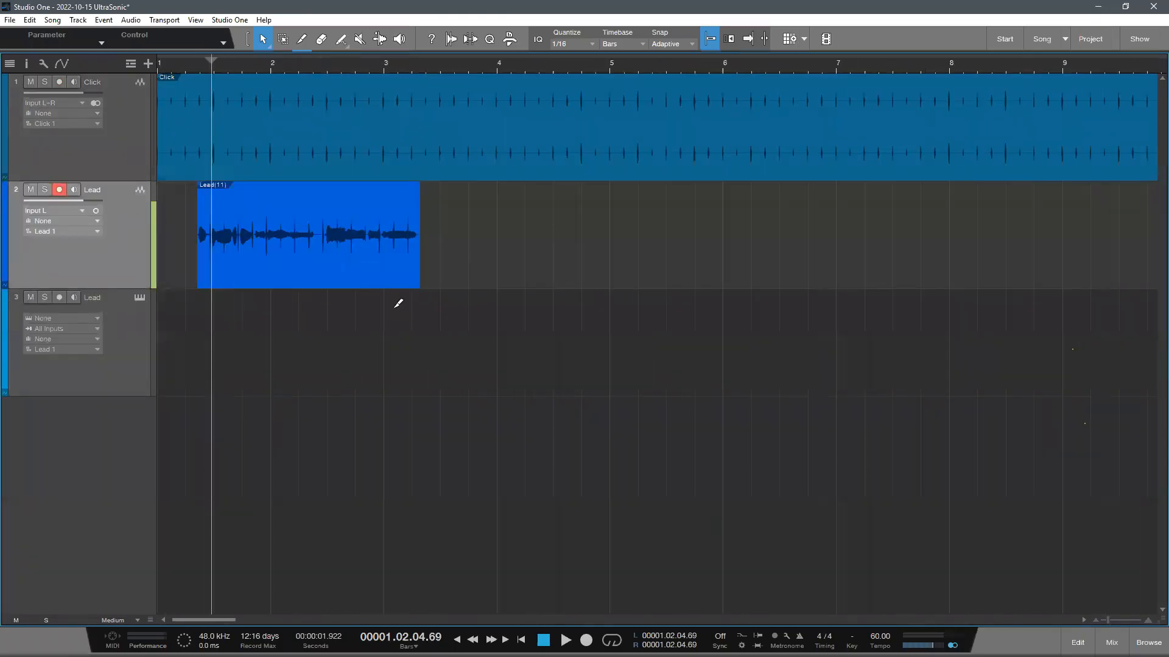
scroll(395, 309, down, 1)
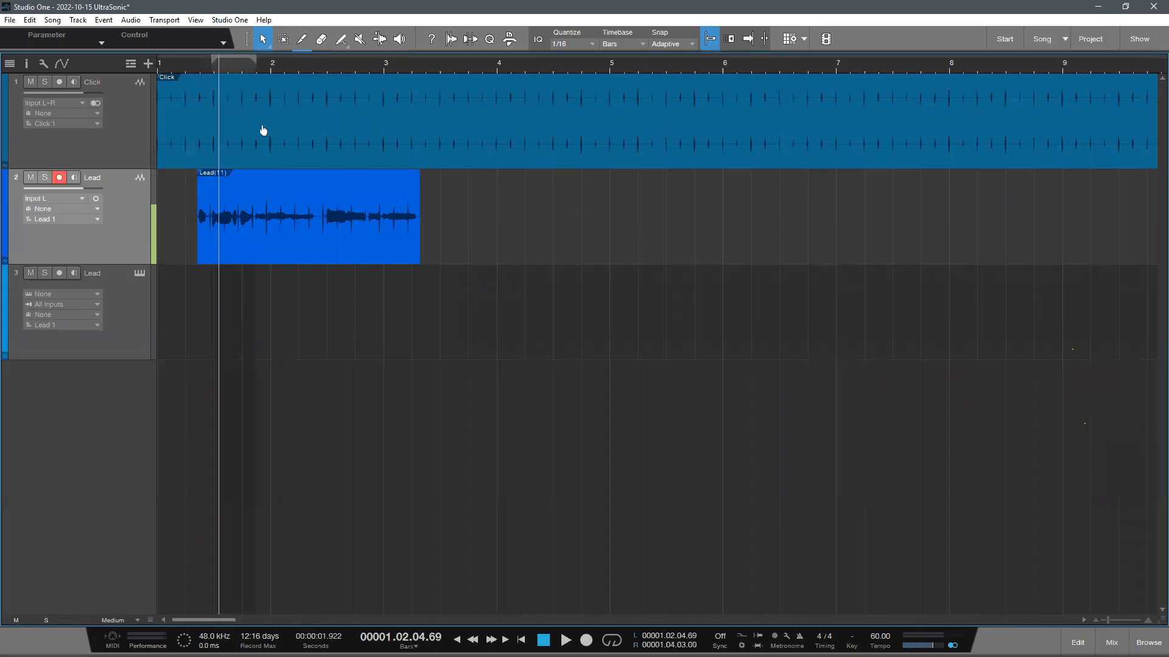
scroll(268, 127, up, 5)
scroll(264, 105, down, 5)
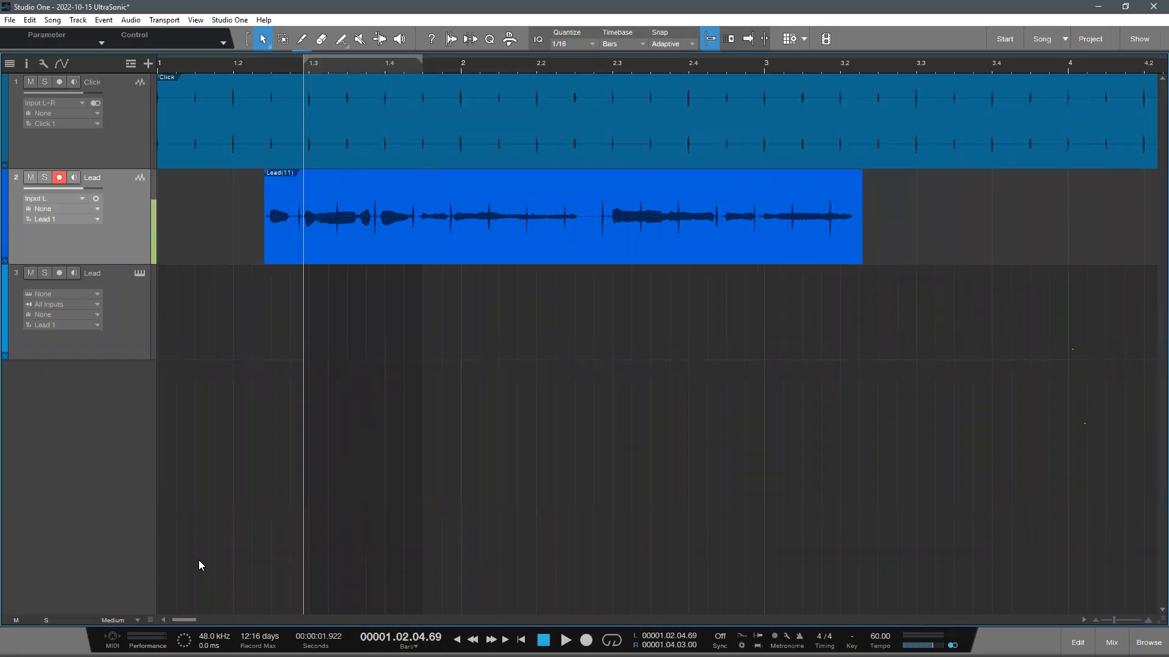
- Launch Universal Control, check the AudioBox iTwo's sample rate and block size, and return to Studio One
click(1126, 7)
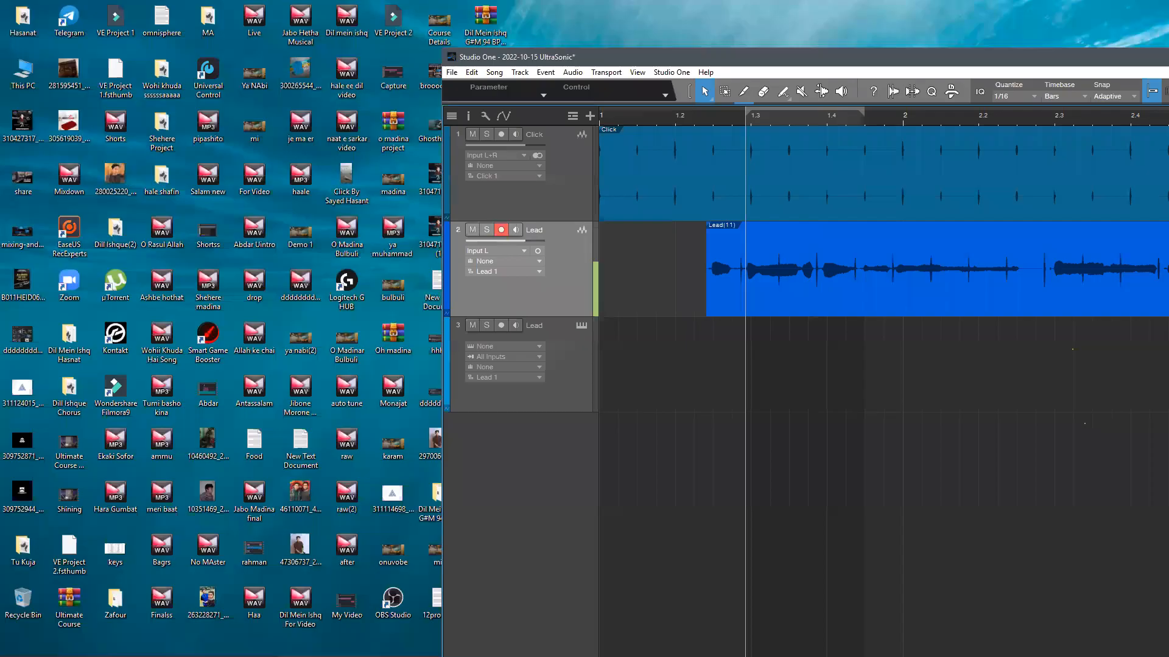
click(11, 648)
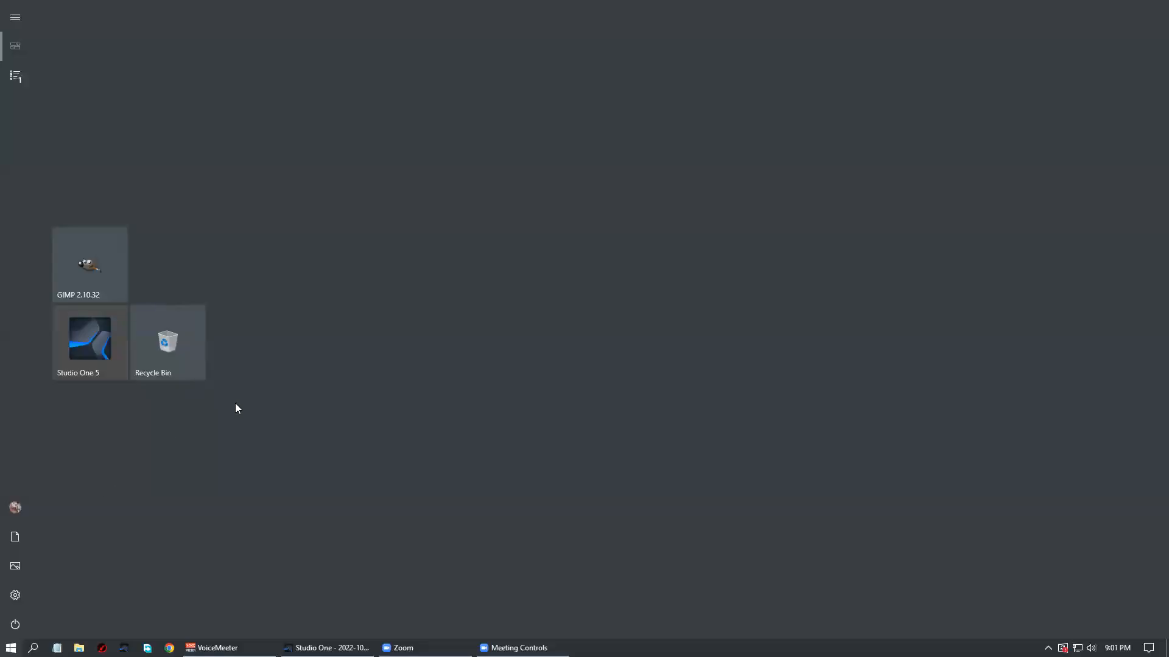
text(univ)
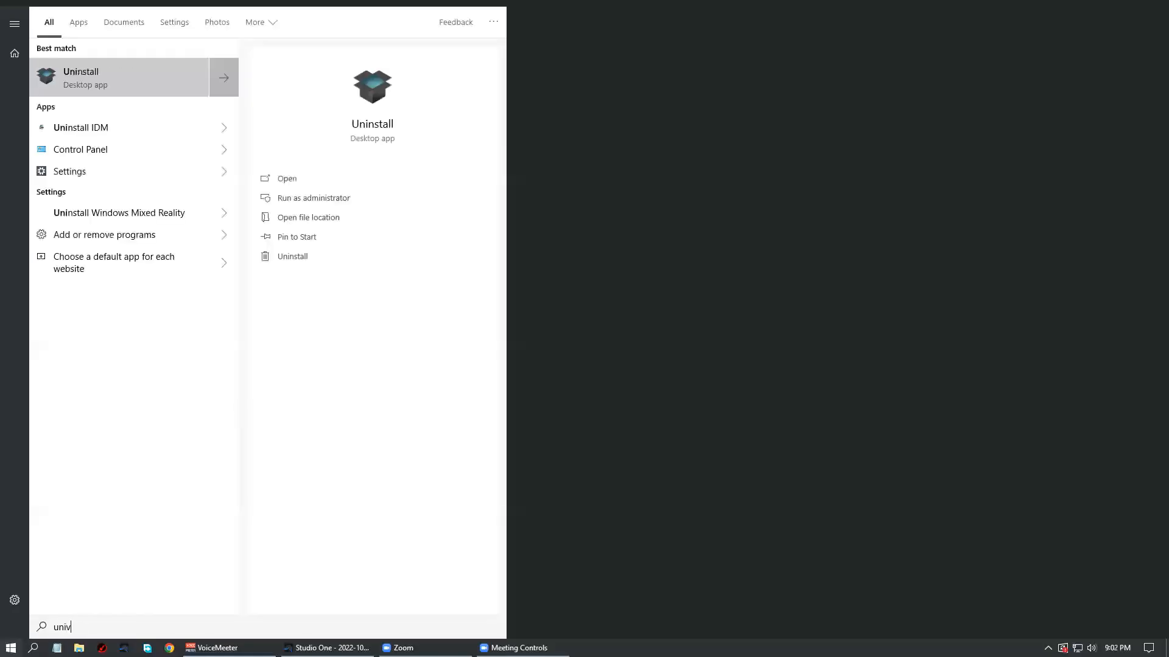
click(124, 91)
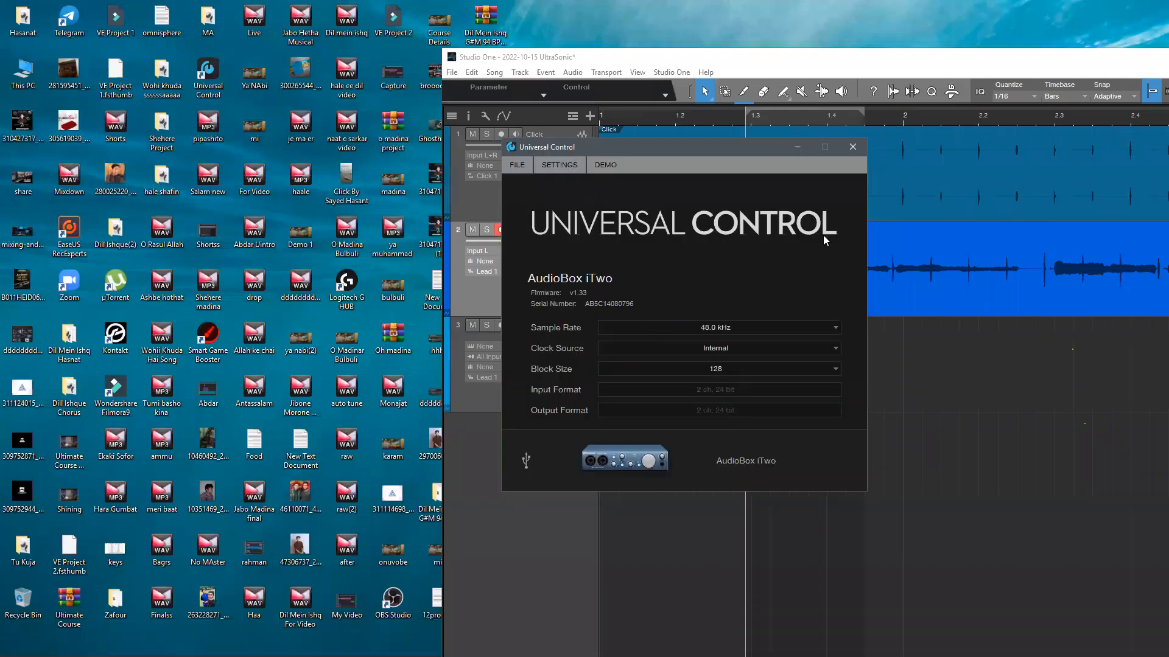
click(852, 146)
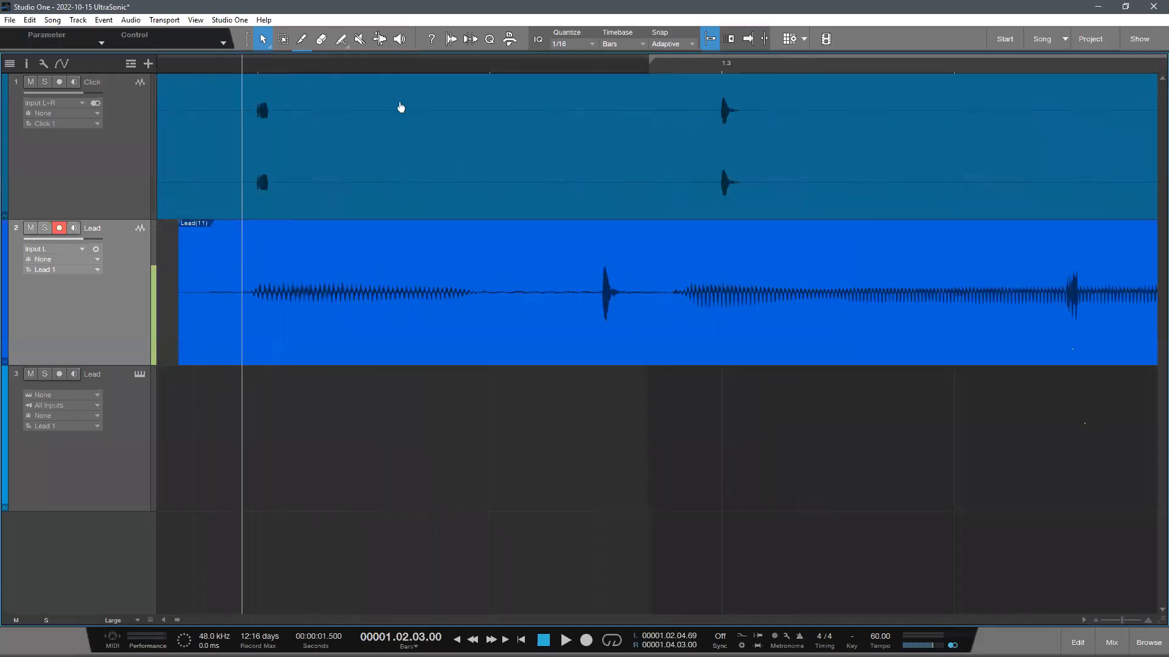
- Shift the Lead recording slightly later so its second note starts on the click at 1.3
scroll(402, 106, down, 3)
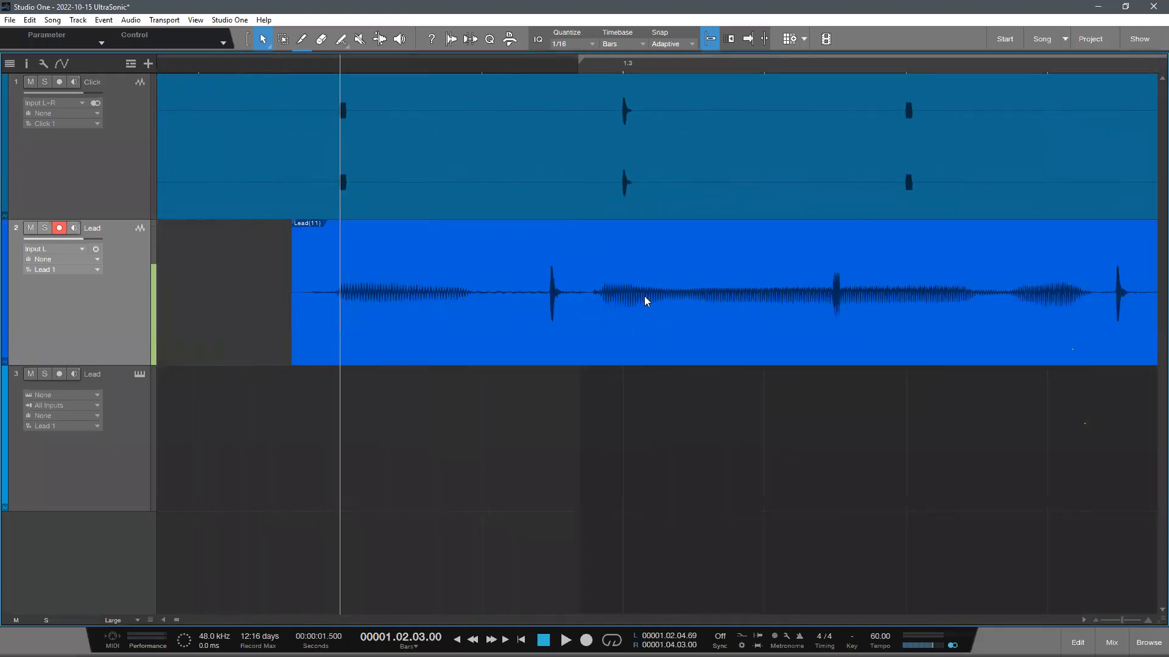
click(628, 67)
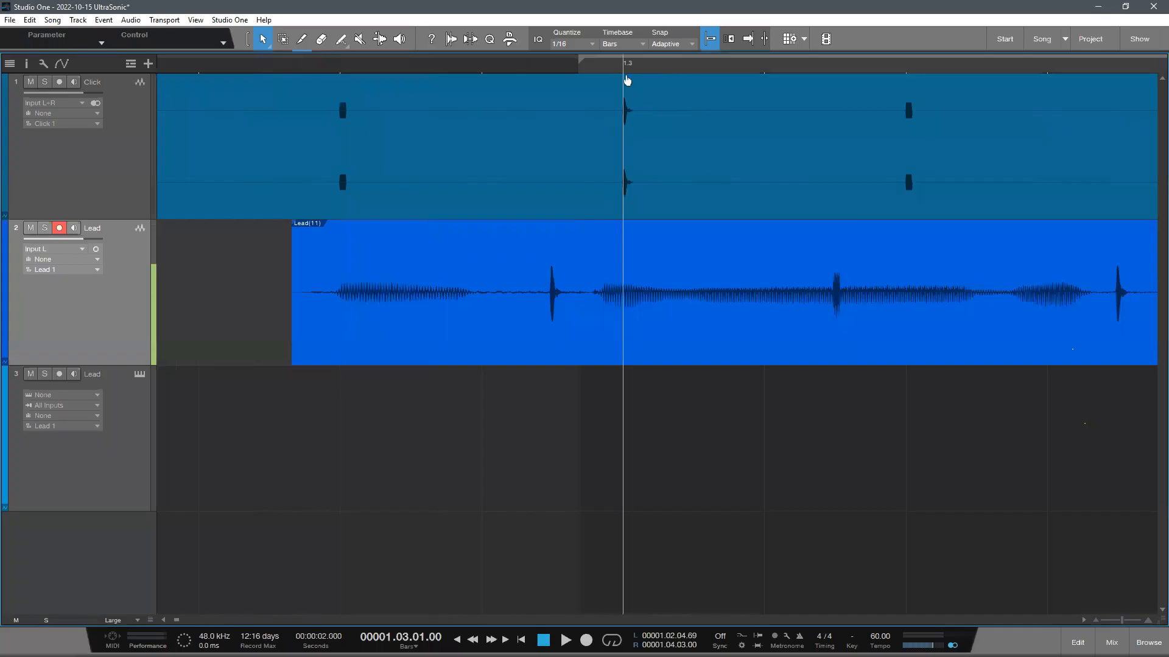
scroll(633, 109, up, 4)
drag(676, 313, 676, 313)
drag(647, 315, 670, 316)
drag(593, 312, 765, 316)
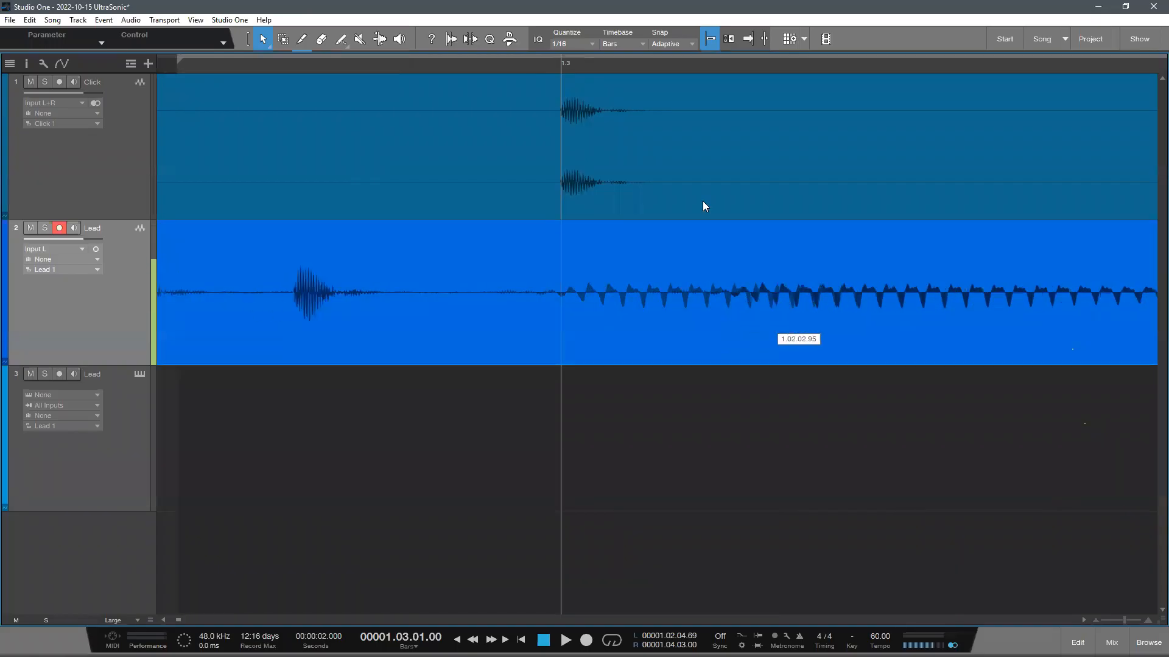
drag(644, 63, 605, 28)
click(643, 461)
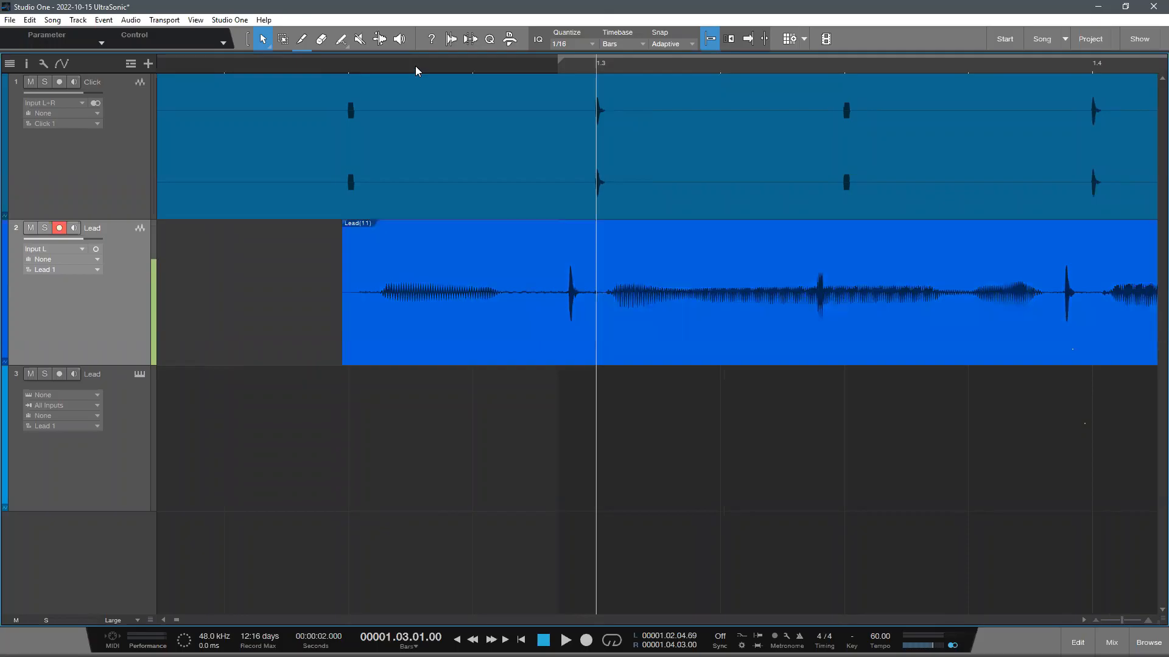
- Play the Lead recording from 1.2.3 with the Click track muted, and unmute the click
drag(415, 71, 420, 49)
click(372, 66)
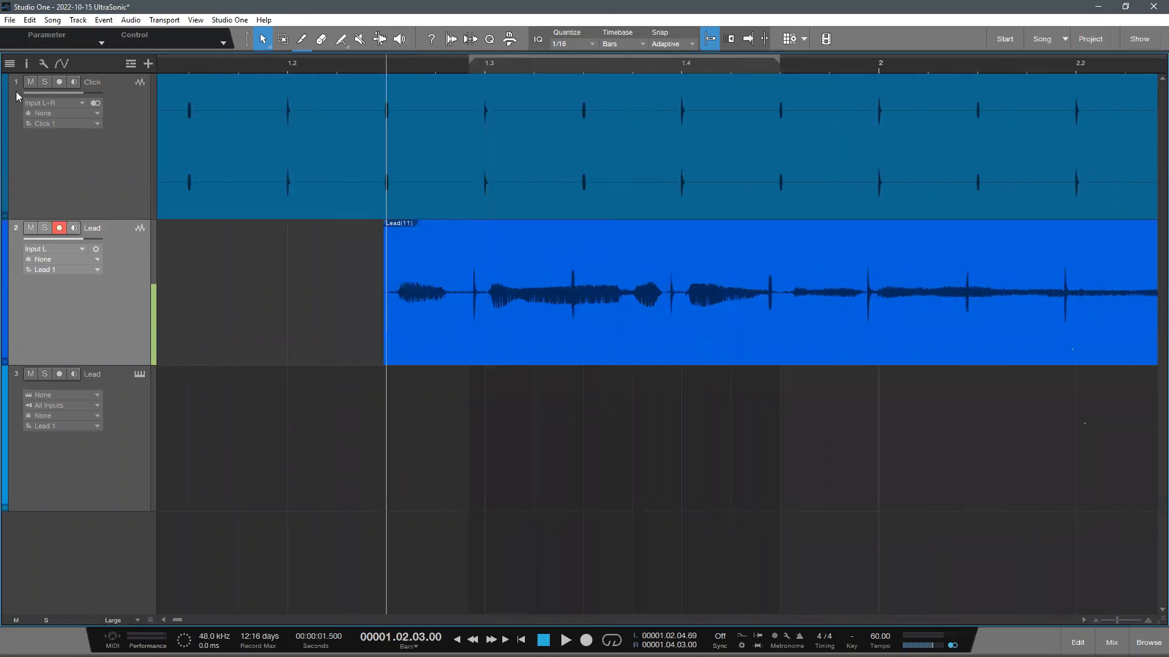
click(31, 81)
key(space)
drag(538, 67, 510, 51)
drag(92, 239, 102, 239)
click(30, 82)
- Mute the audio Lead track, delete its recording, and unmute the track
click(30, 227)
click(433, 342)
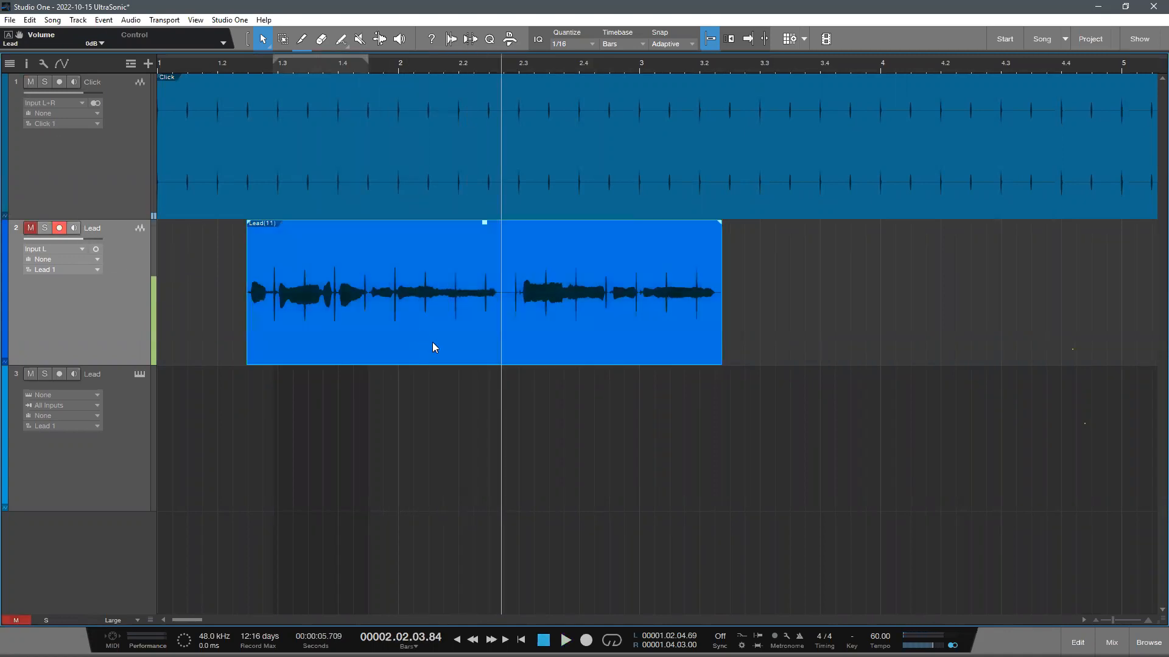
key(Delete)
click(31, 228)
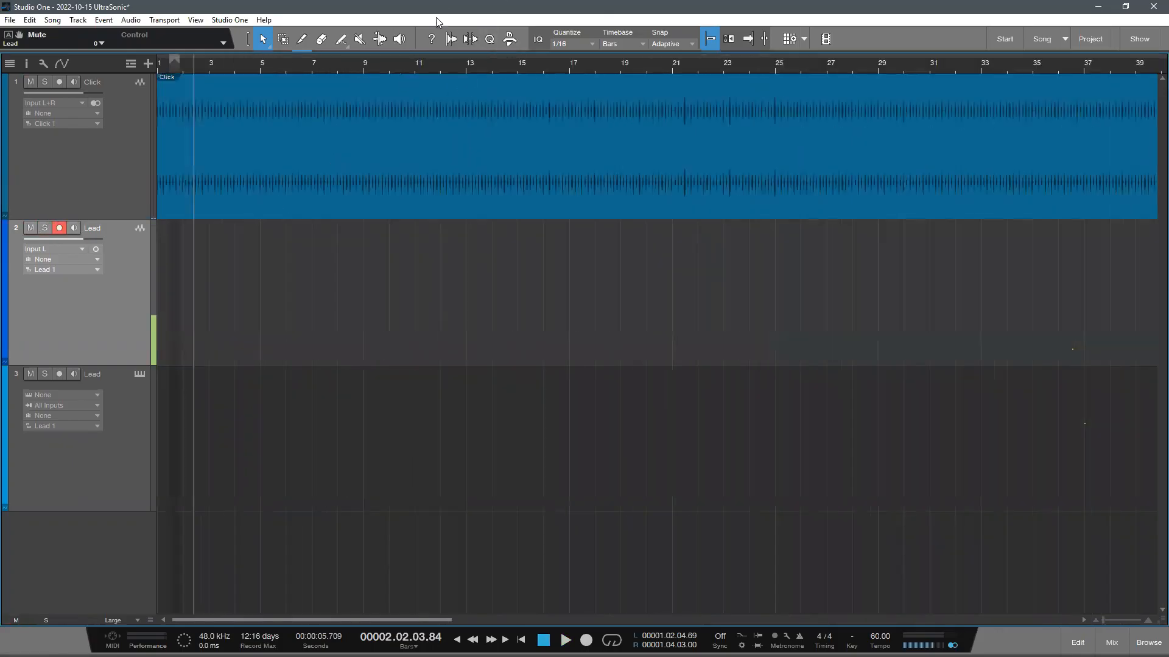
- Play the click from the song start and record a short test take on the audio Lead track around 2.3
scroll(90, 316, down, 1)
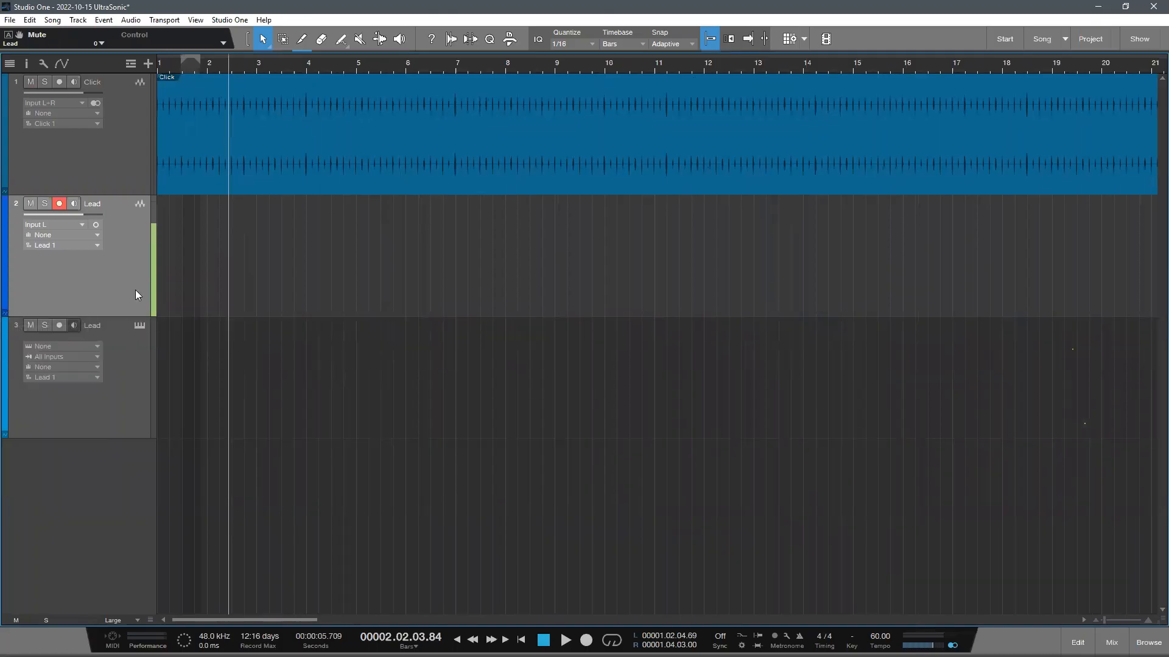
drag(174, 63, 522, 101)
key(KP_0)
key(KP_0)
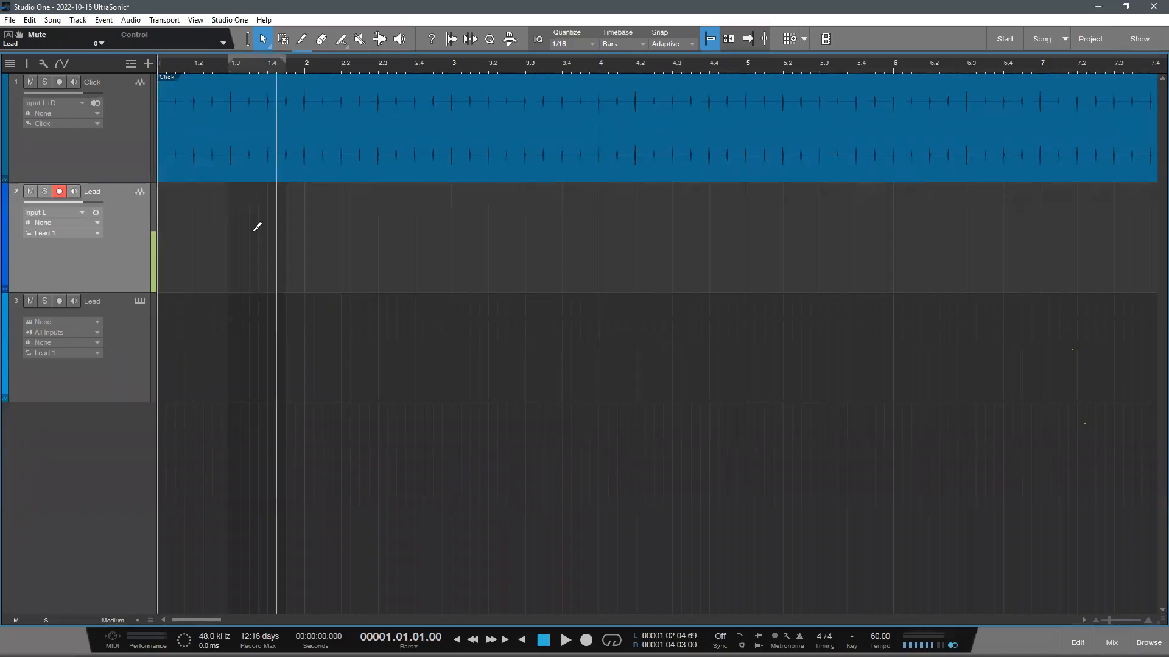
drag(335, 96, 574, 87)
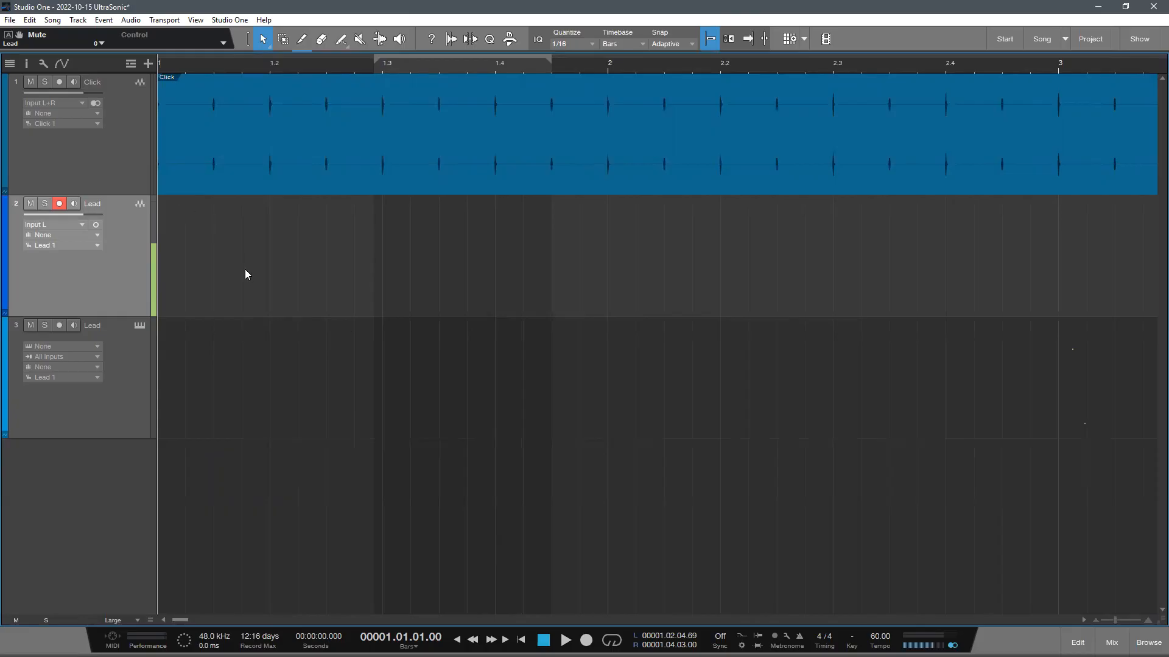
key(space)
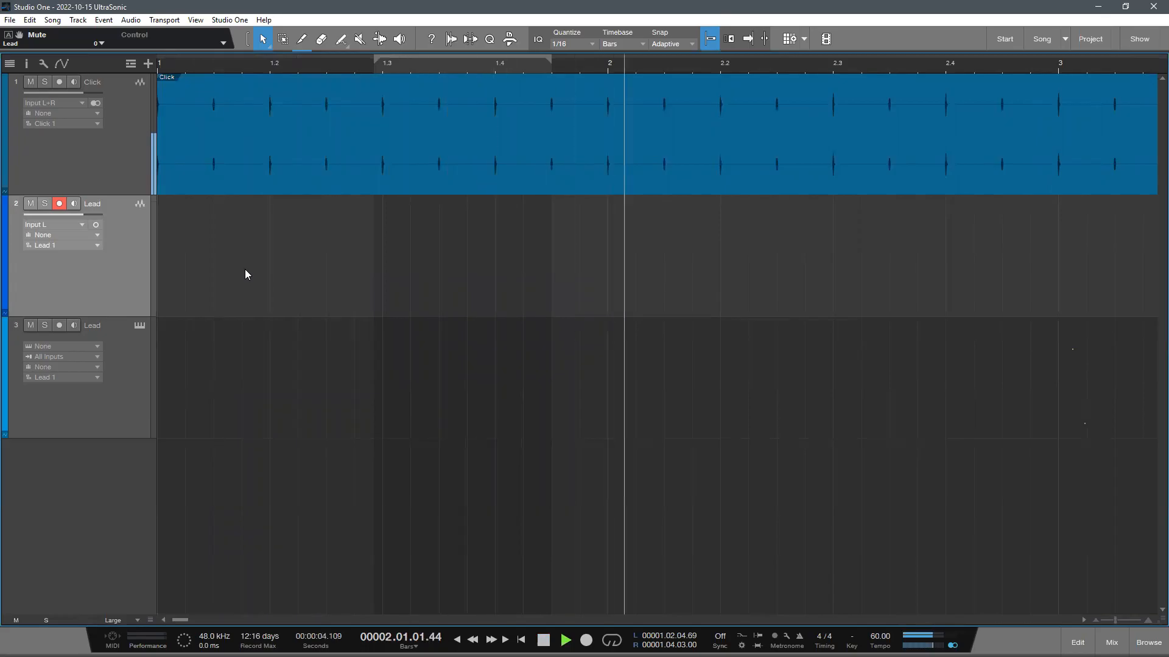
key(KP_Multiply)
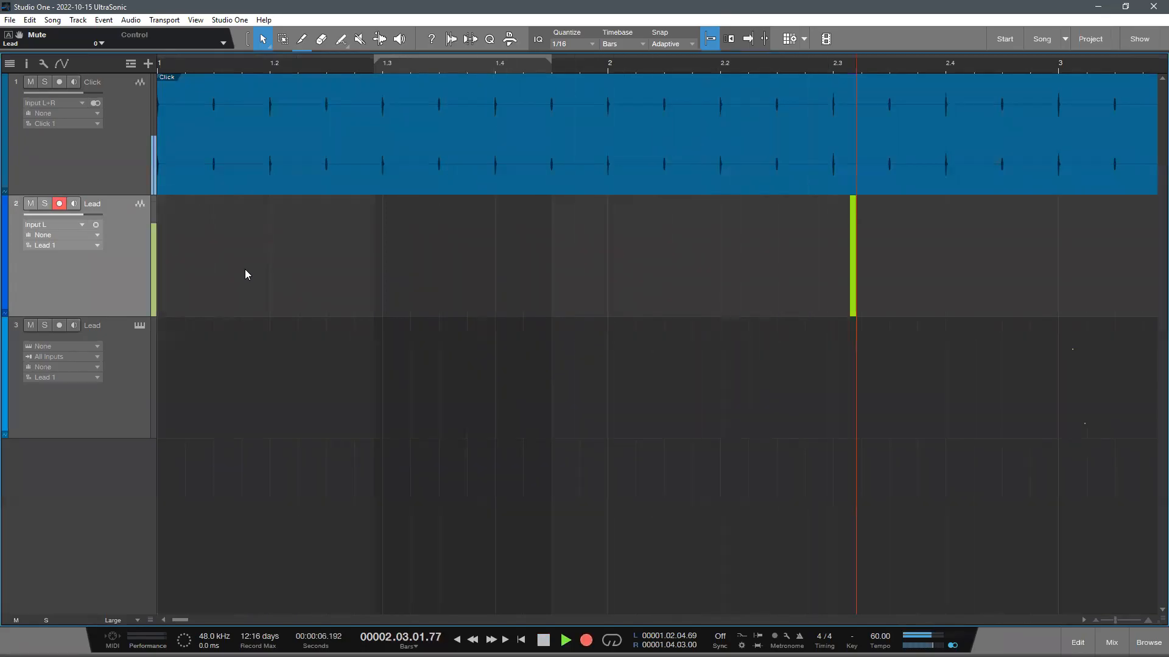
drag(507, 52, 496, 54)
drag(596, 69, 530, 5)
key(space)
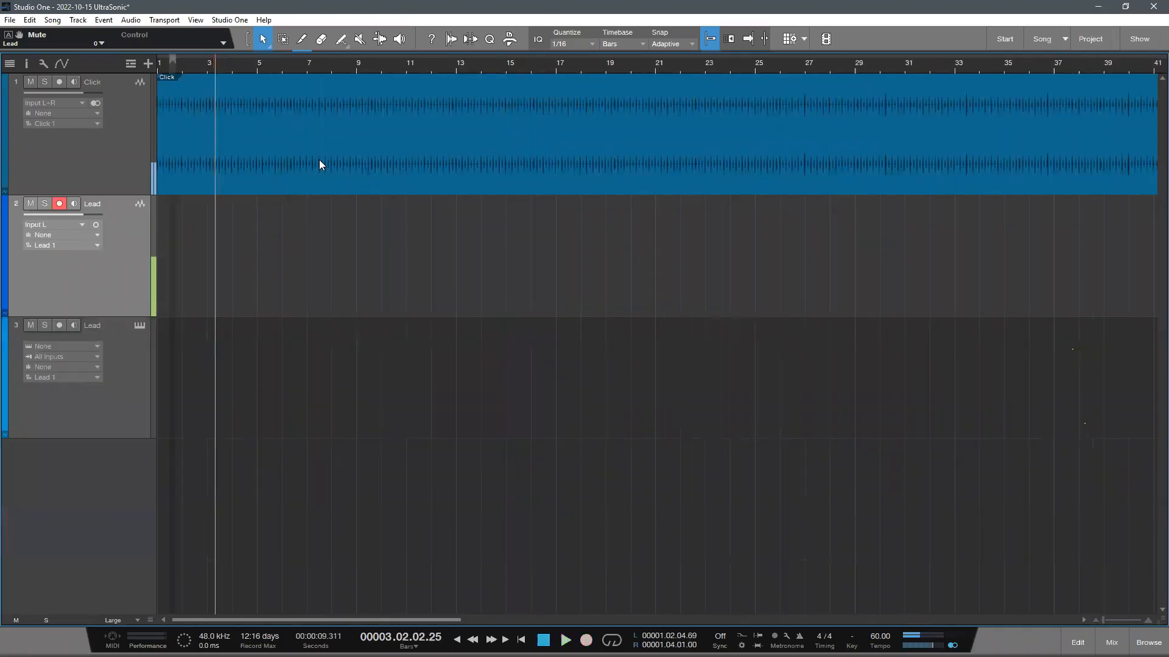
- Examine the input options available for the audio Lead track, including the VM-VAIO channels
drag(171, 69, 621, 106)
click(132, 173)
click(135, 242)
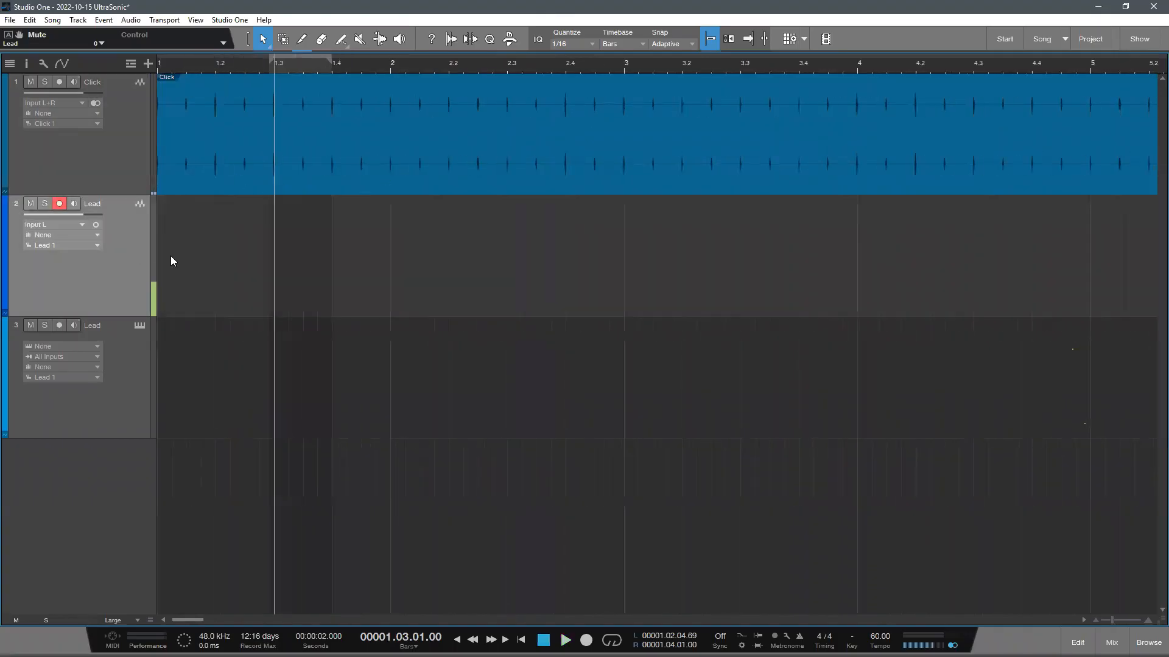
click(64, 225)
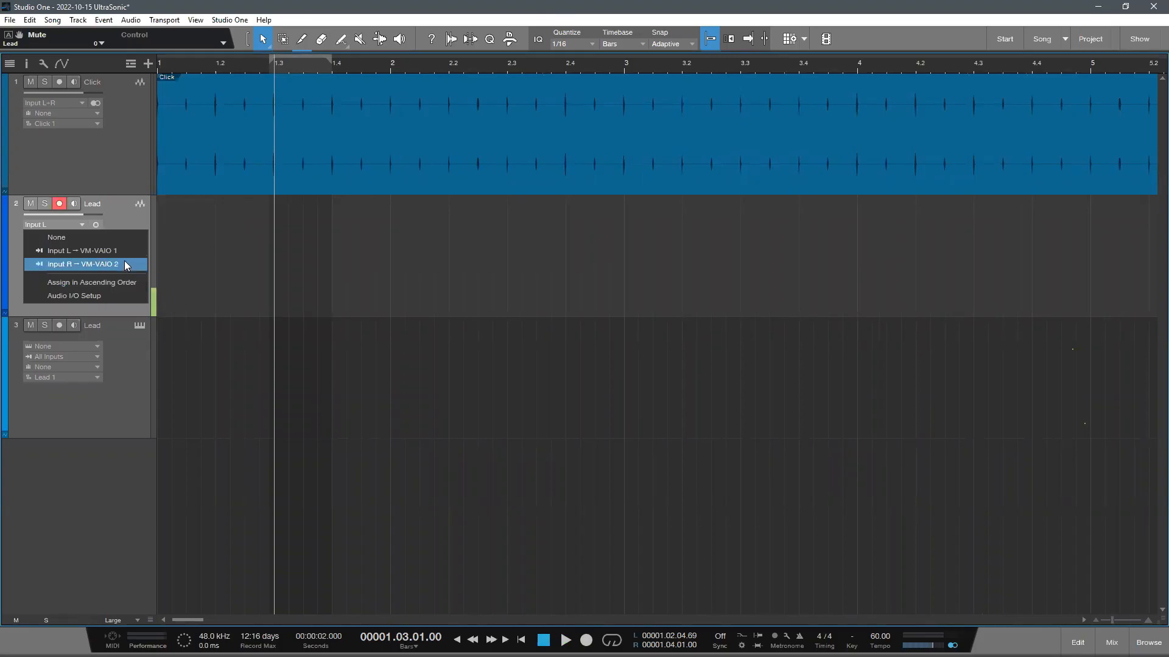
click(182, 247)
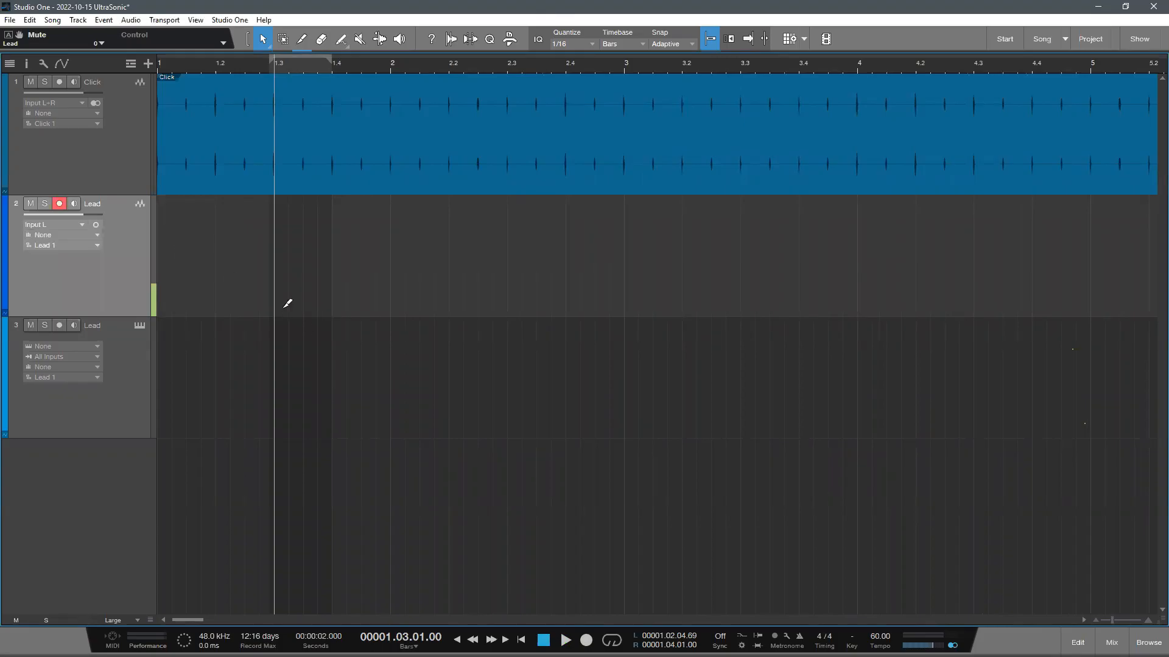
scroll(317, 312, down, 1)
drag(229, 67, 380, 62)
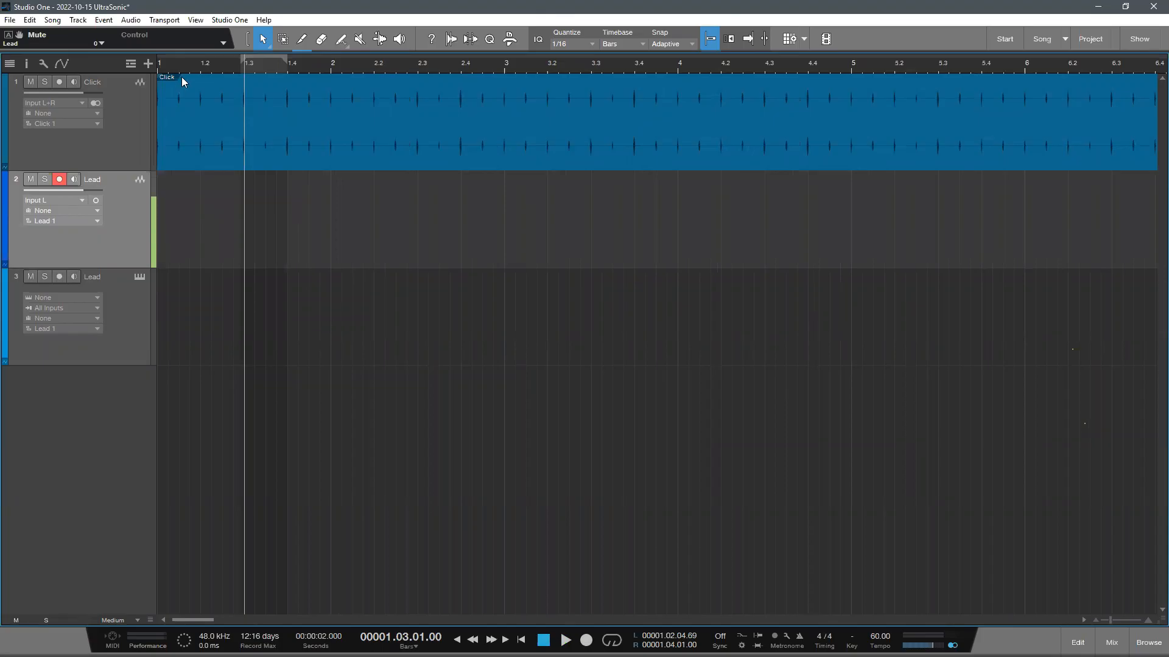
key(w)
click(230, 19)
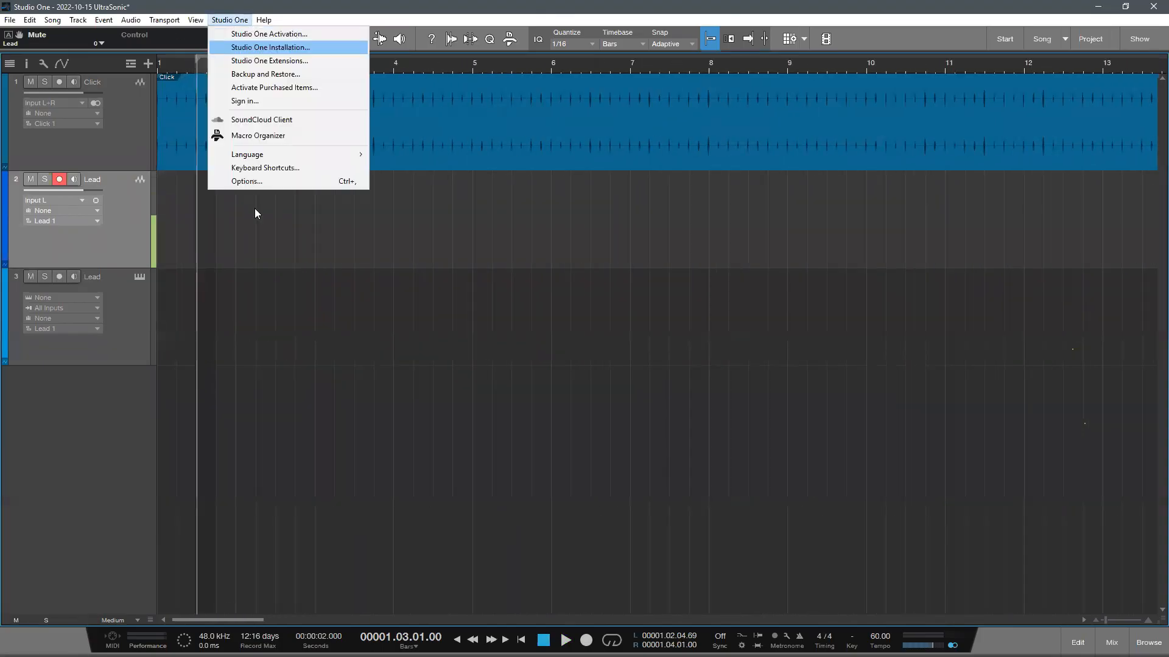
click(56, 193)
click(52, 200)
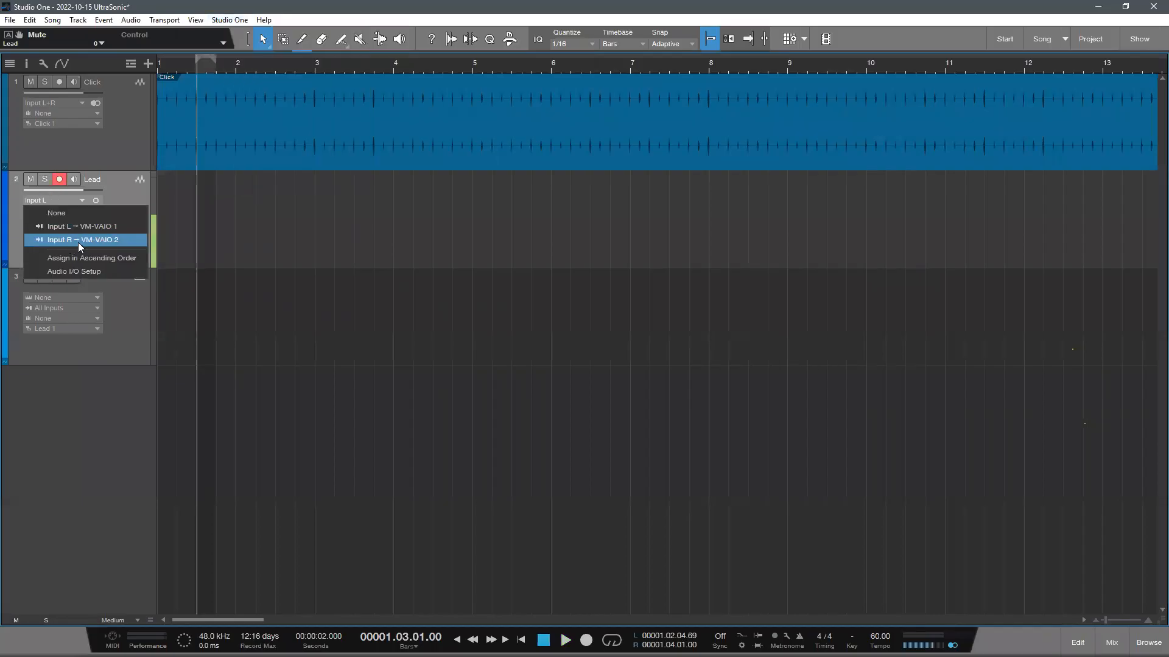
click(438, 350)
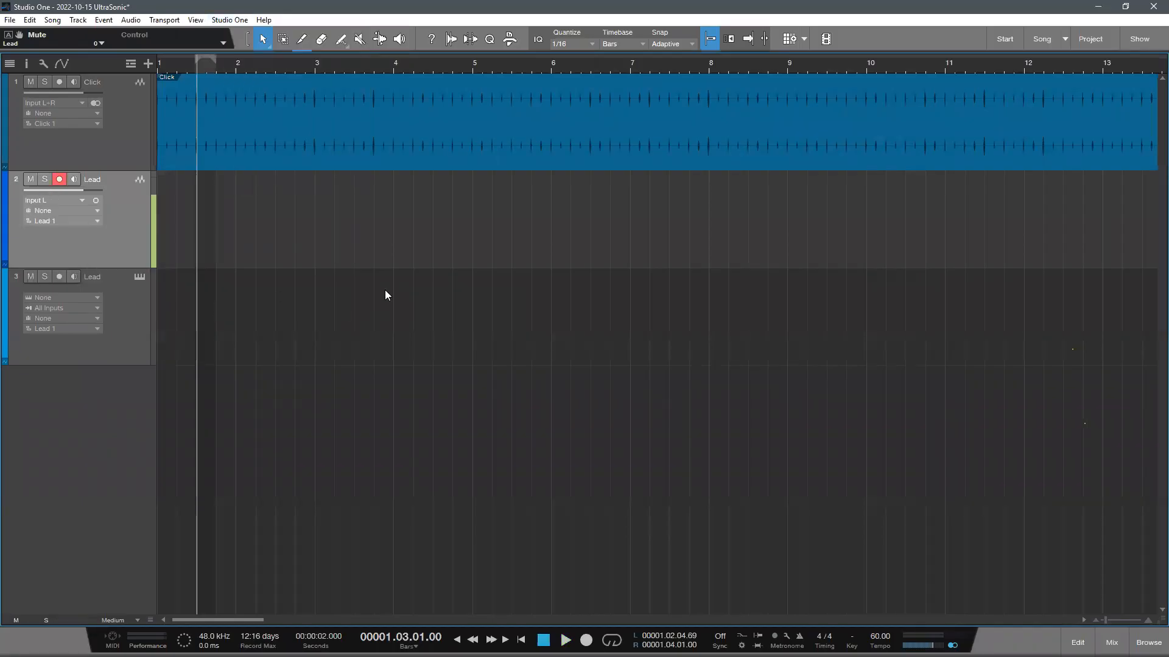
- Make the audio Lead track active and return the playhead to the start of the song
drag(186, 66, 555, 110)
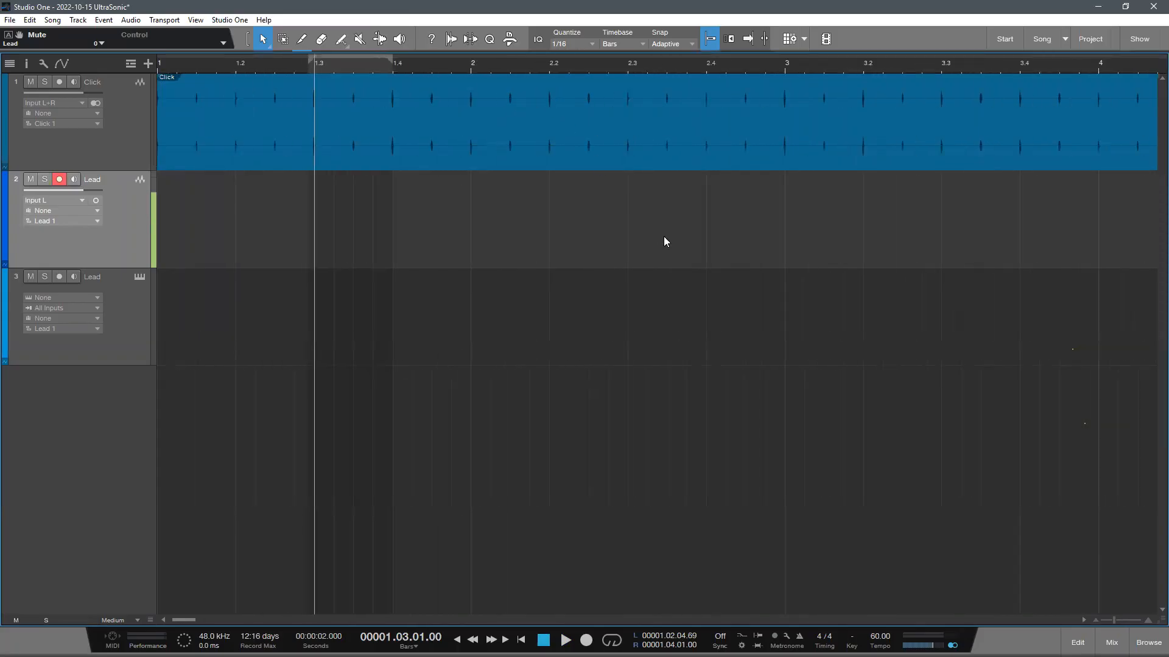
click(279, 149)
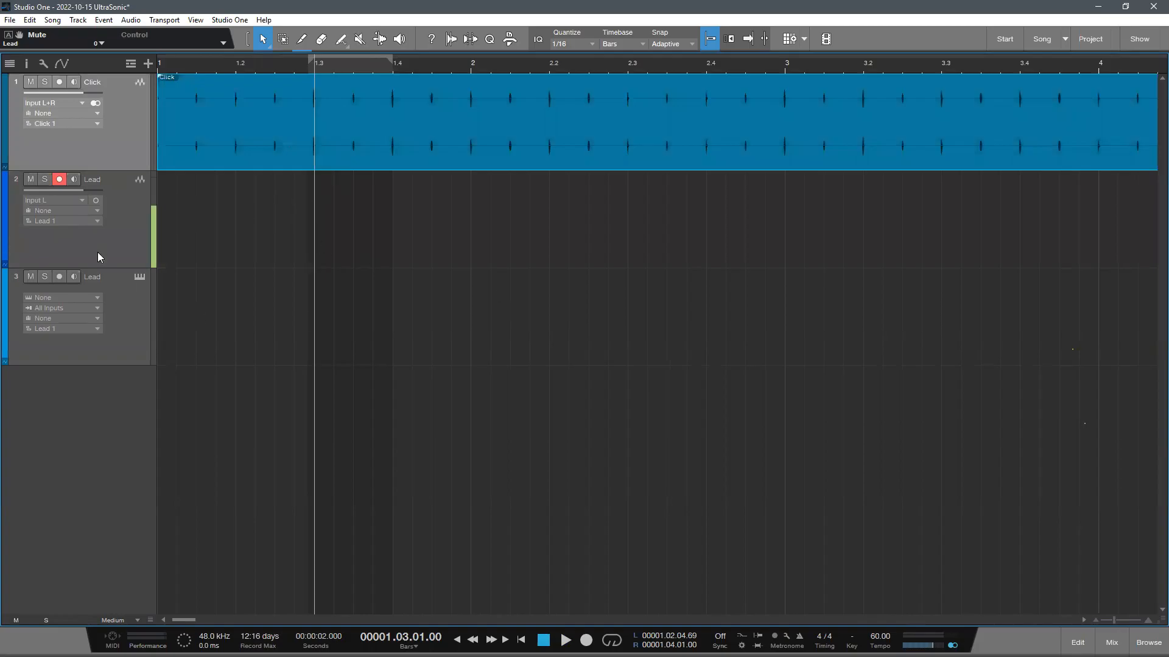
click(142, 197)
drag(340, 71, 266, 66)
drag(490, 59, 261, 23)
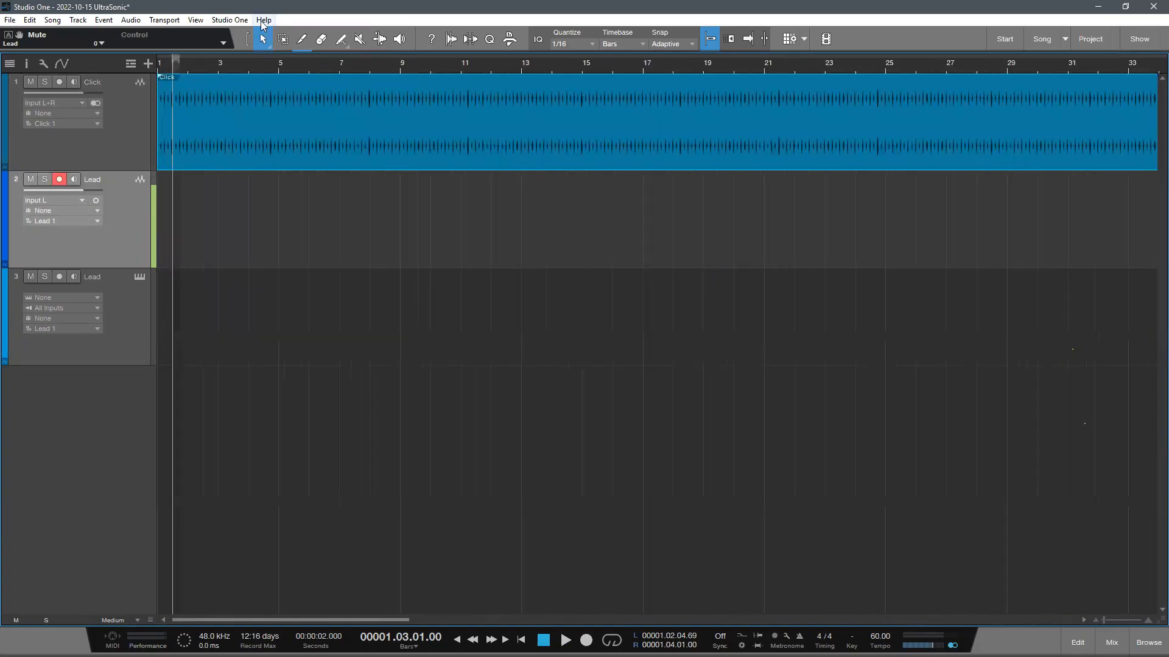
drag(501, 129, 567, 126)
key(comma)
drag(431, 81, 336, 314)
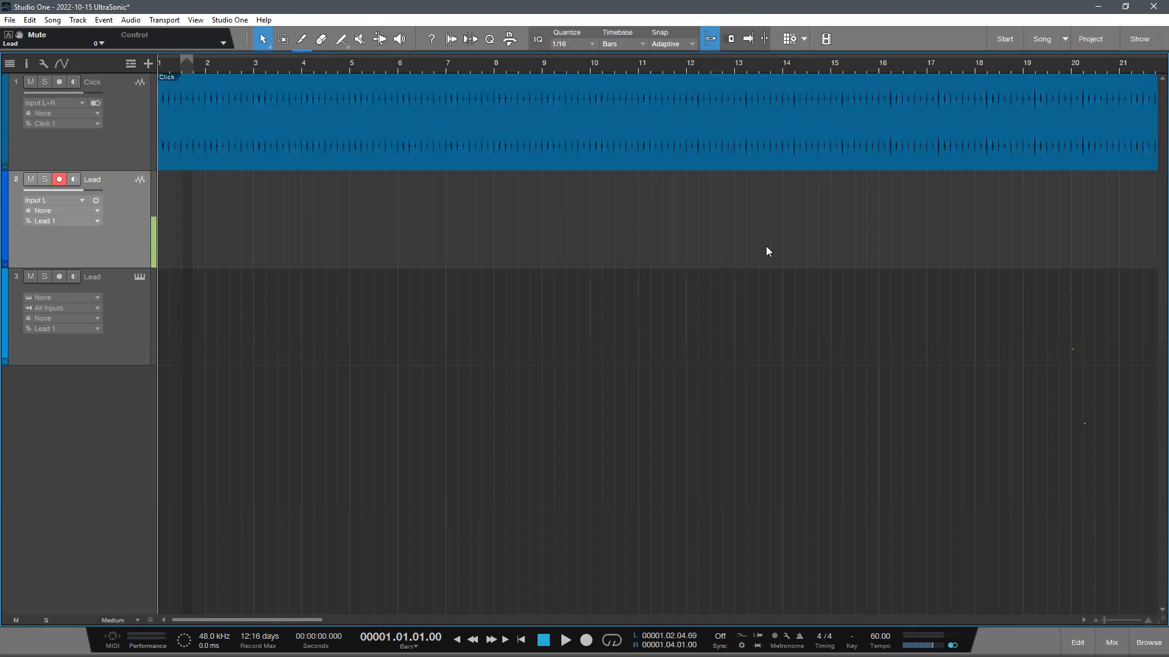
- Examine the rendered click waveform on the Click track, from the whole song down to individual beats
drag(661, 69, 367, 296)
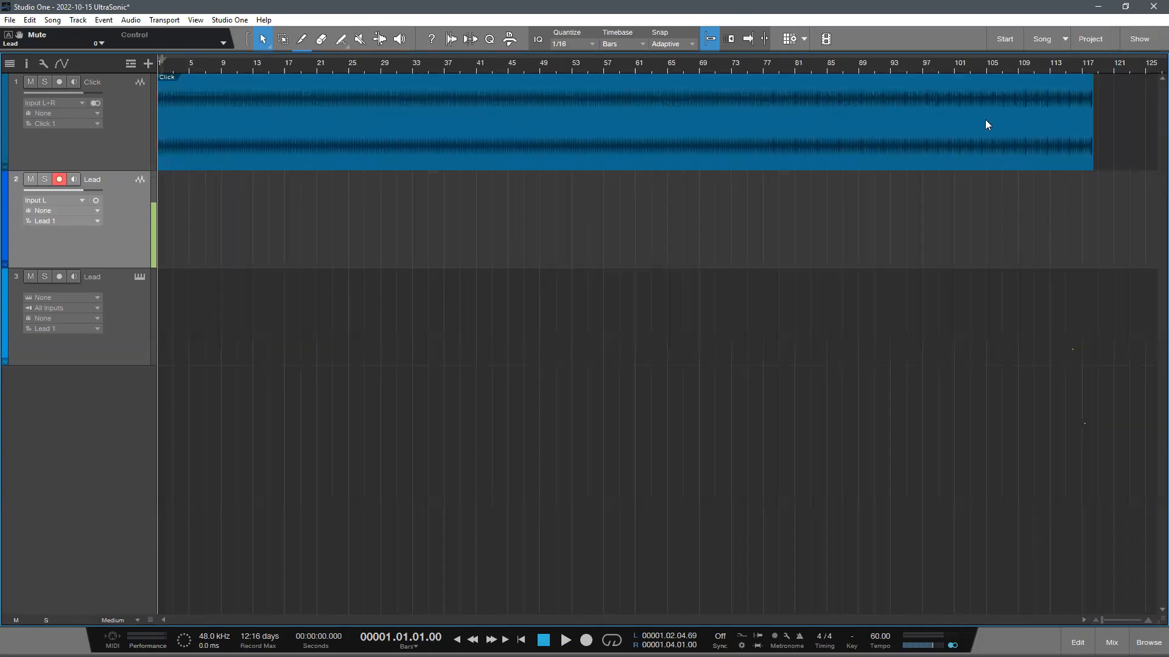
drag(1000, 72, 281, 81)
drag(173, 67, 652, 112)
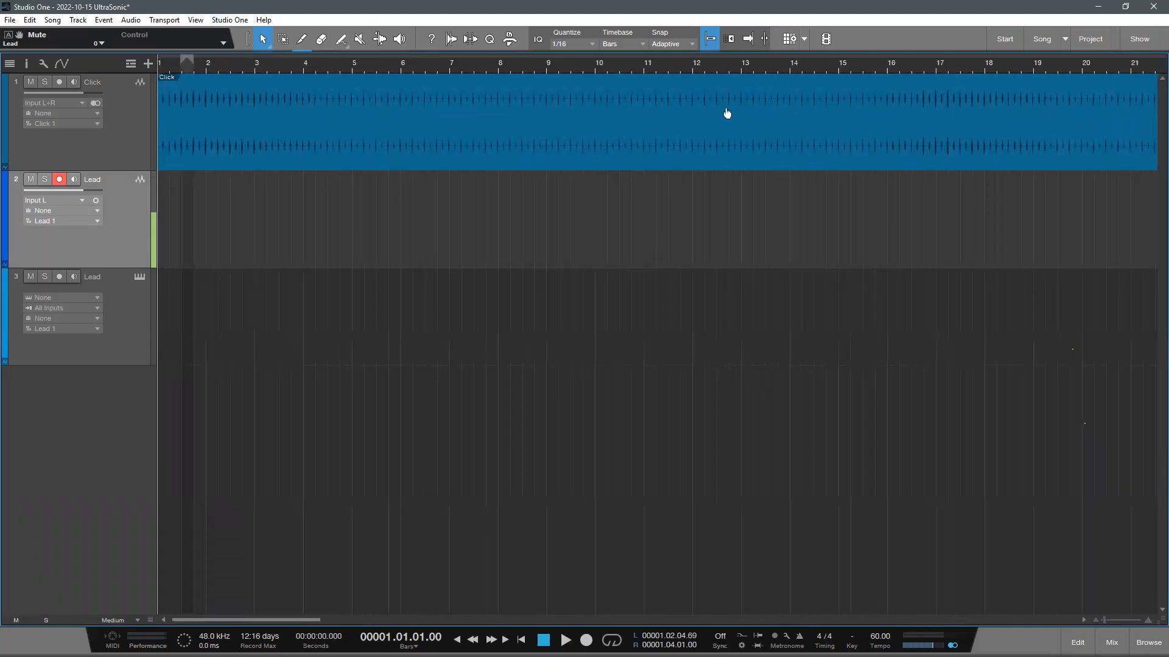
drag(849, 97, 803, 66)
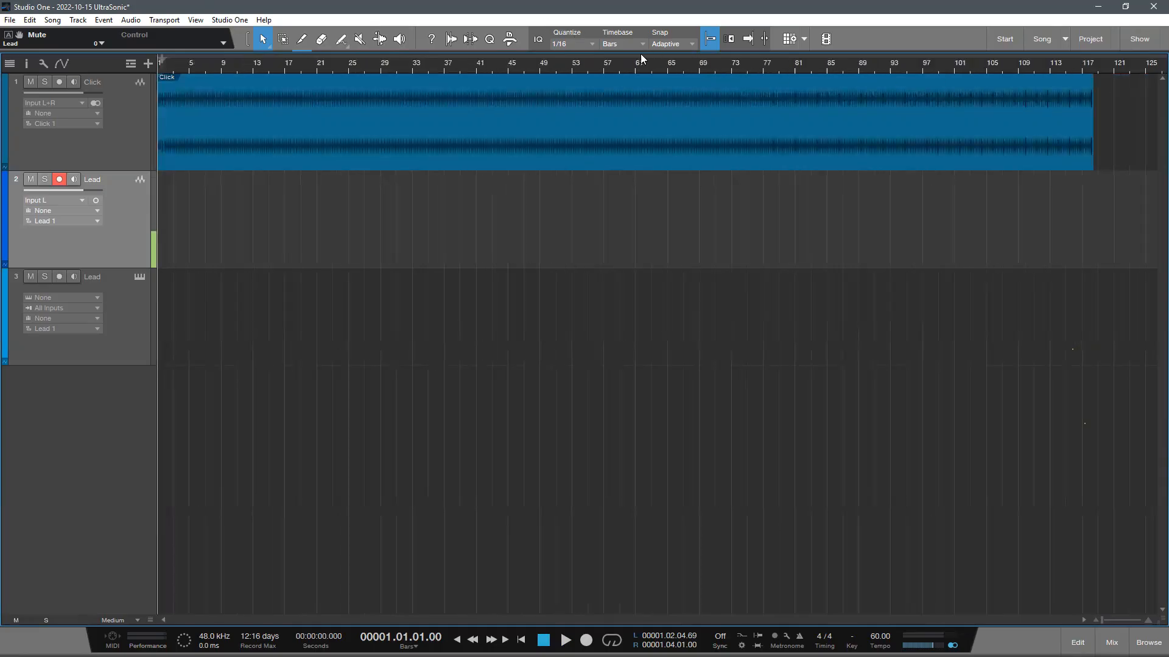
drag(633, 60, 702, 97)
drag(784, 67, 548, 156)
drag(569, 62, 561, 12)
drag(273, 304, 183, 91)
scroll(571, 117, up, 10)
scroll(292, 369, up, 1)
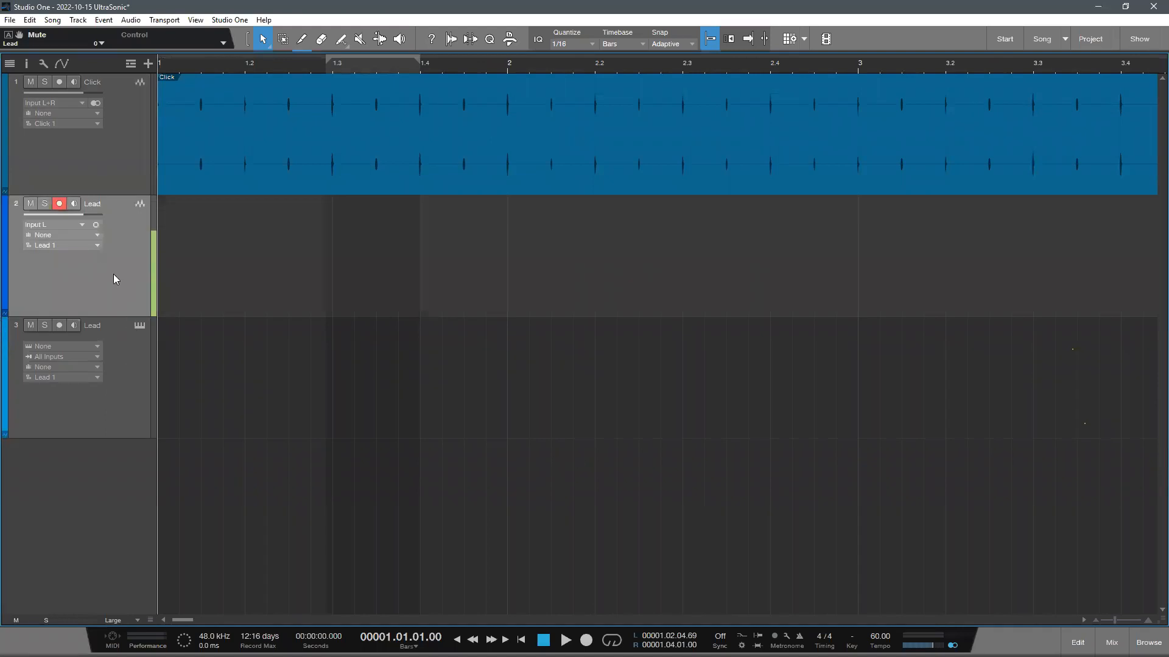
- Remove the Click track from the song, leaving the two Lead tracks
click(53, 334)
click(129, 248)
scroll(134, 257, down, 1)
click(134, 149)
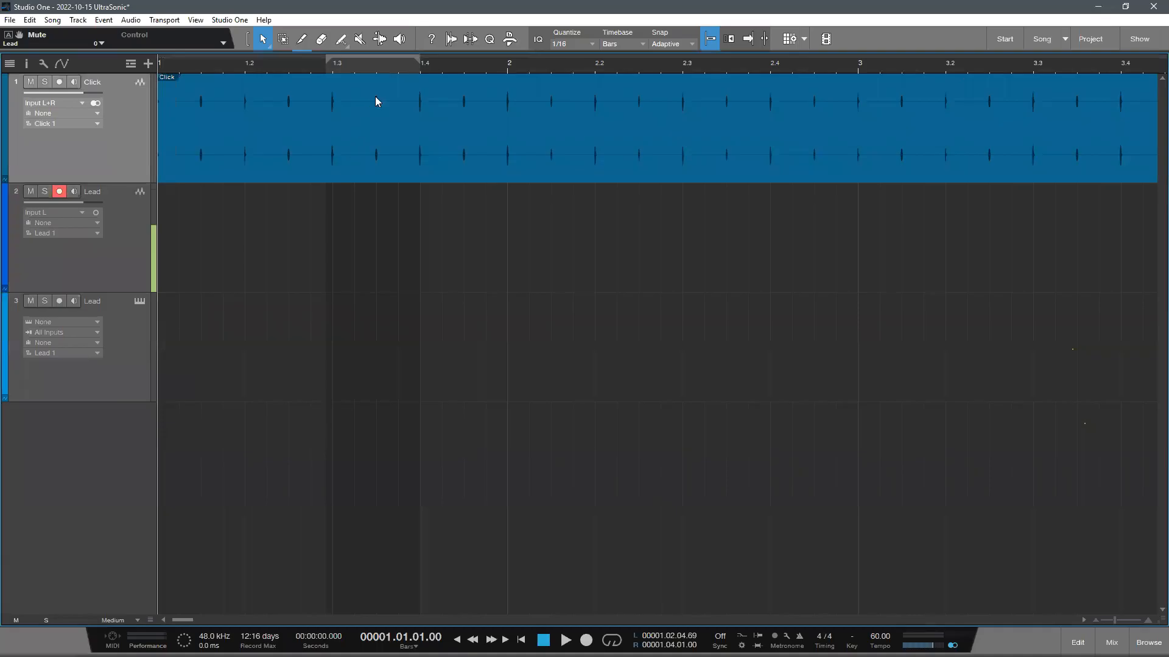
drag(376, 63, 482, 299)
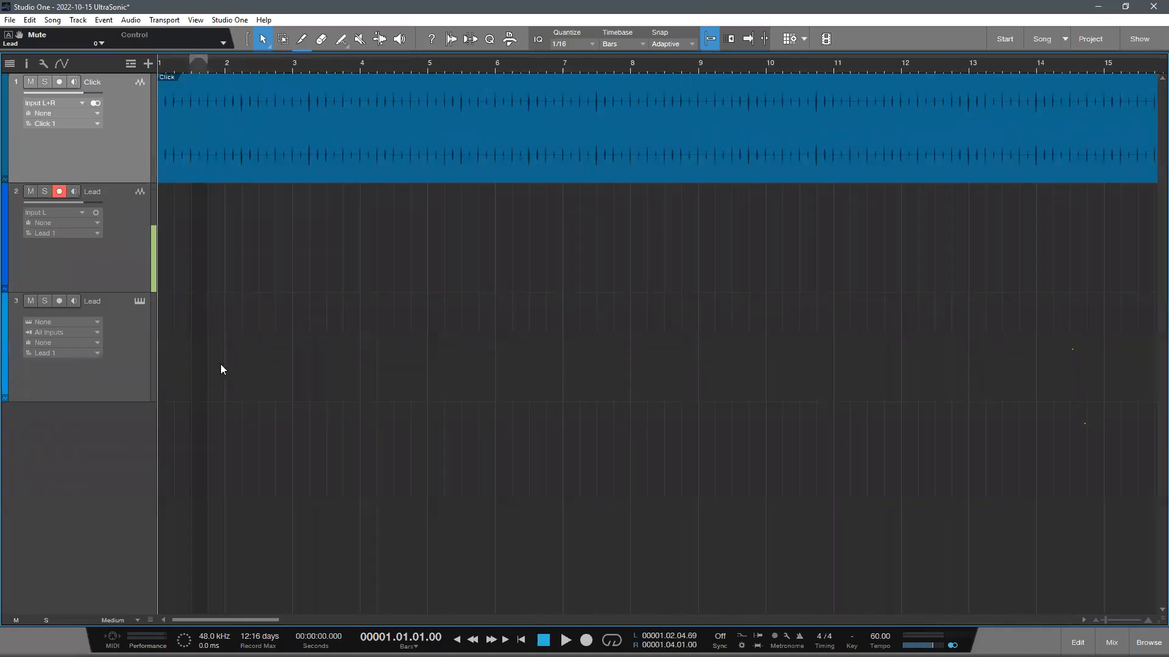
key(shift+t)
scroll(123, 200, up, 1)
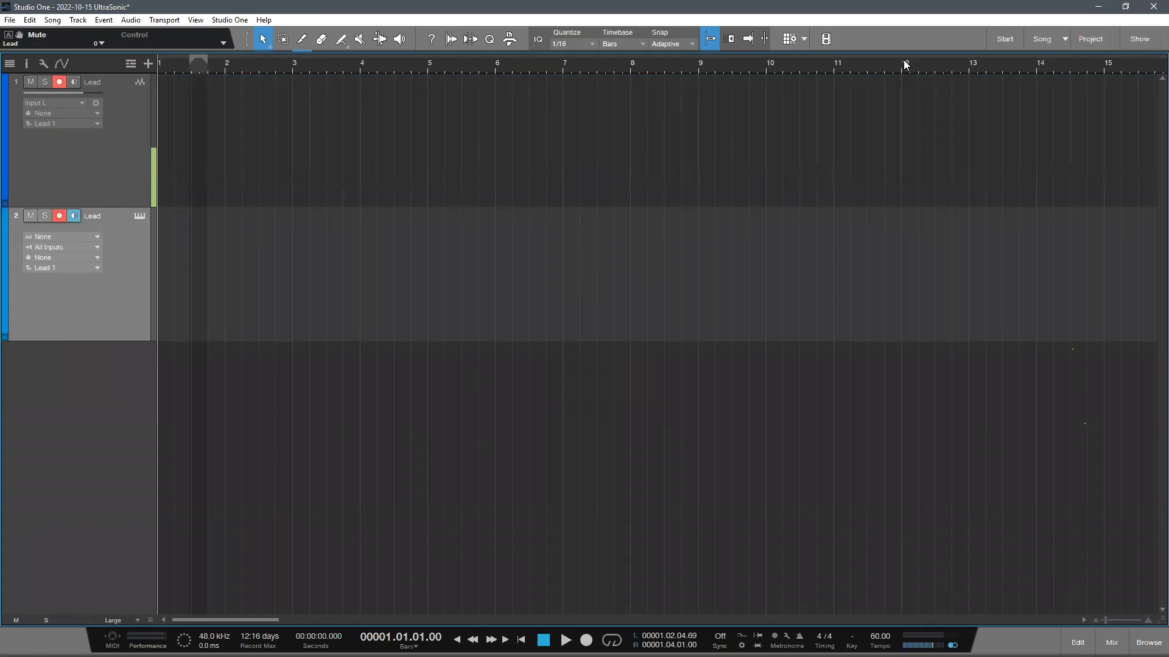
- Look at the Studio One program options briefly and close them
click(229, 19)
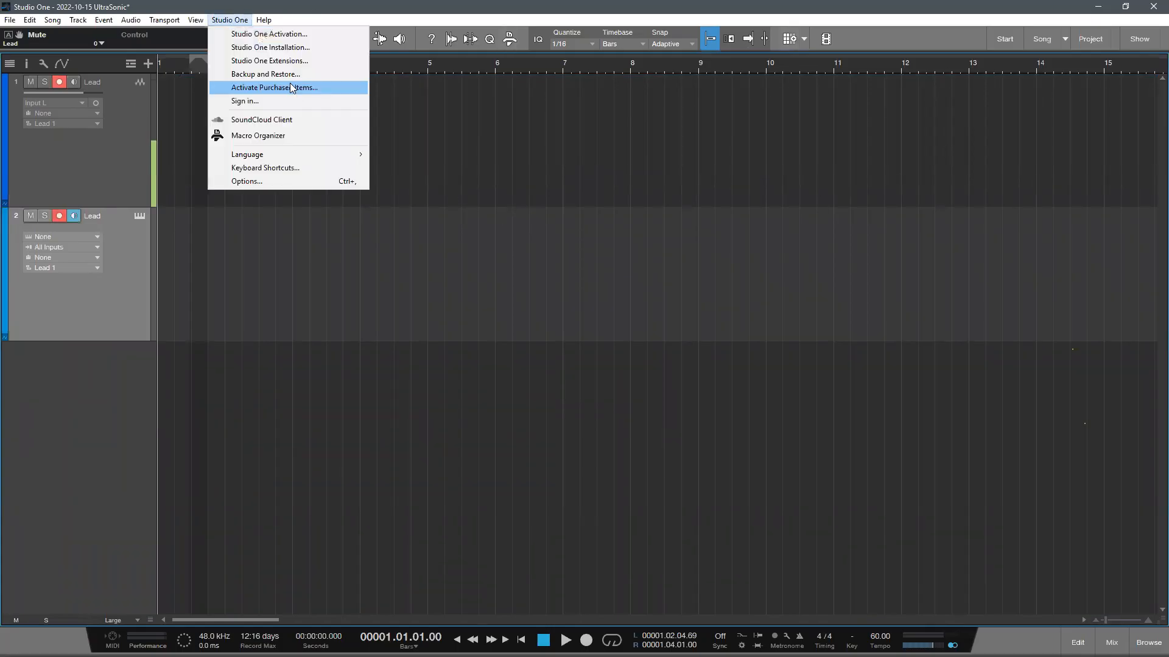
click(286, 181)
click(834, 134)
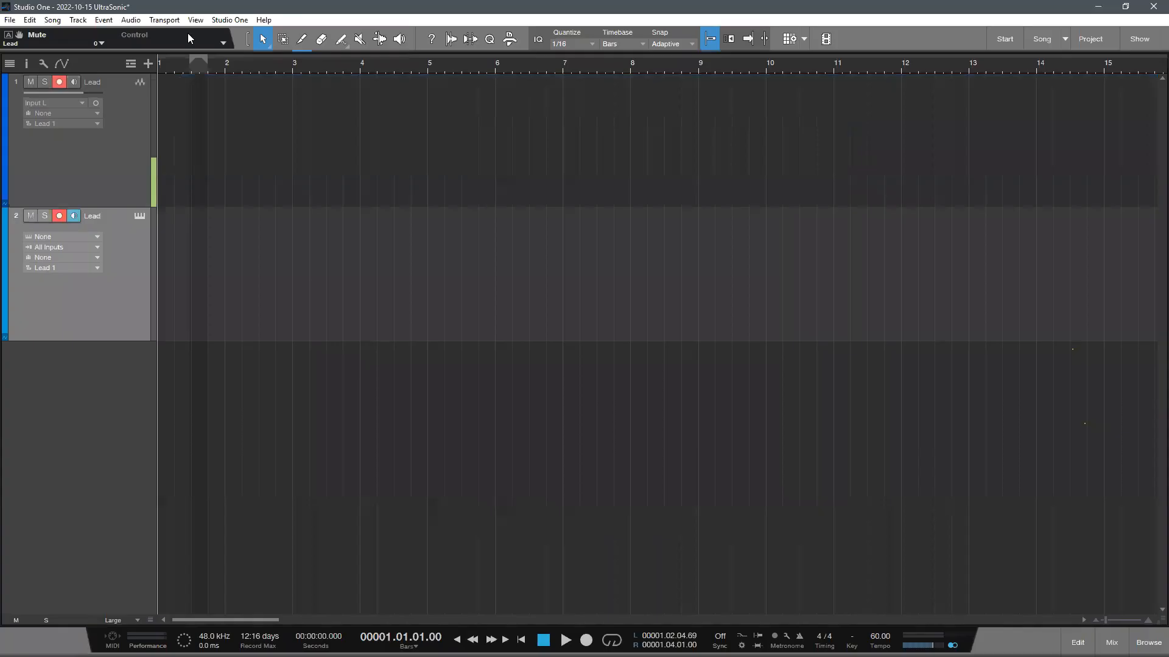
- Make the audio Lead track active and place the playhead at bar 65
drag(100, 205, 100, 217)
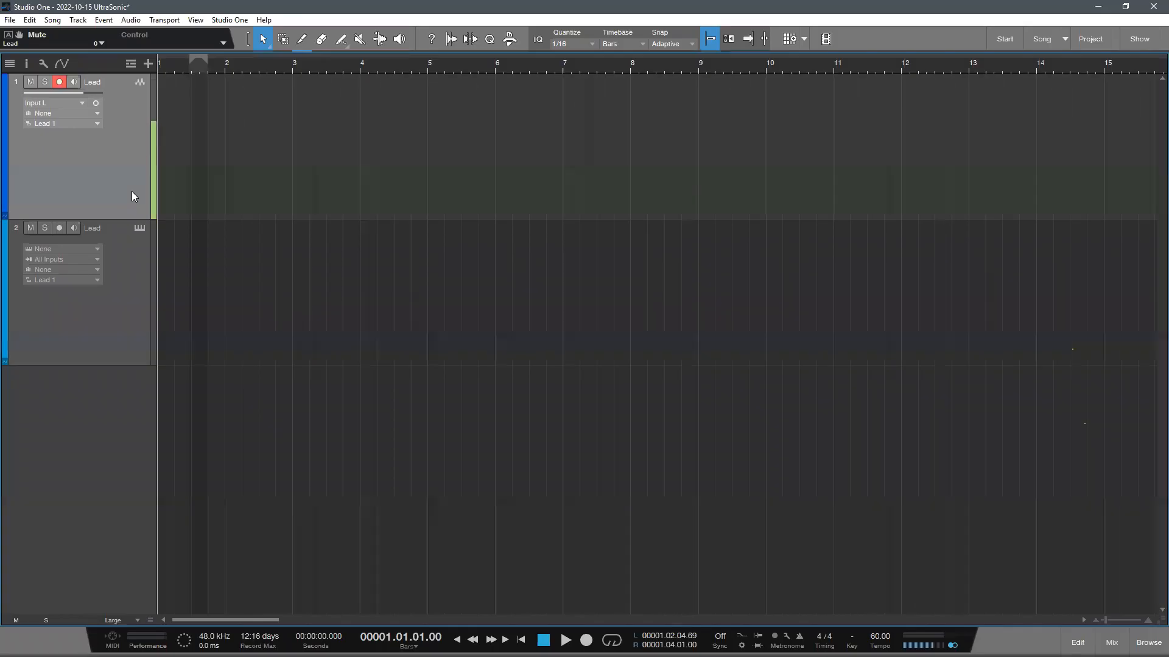
scroll(845, 355, down, 3)
scroll(845, 355, up, 4)
scroll(649, 62, down, 5)
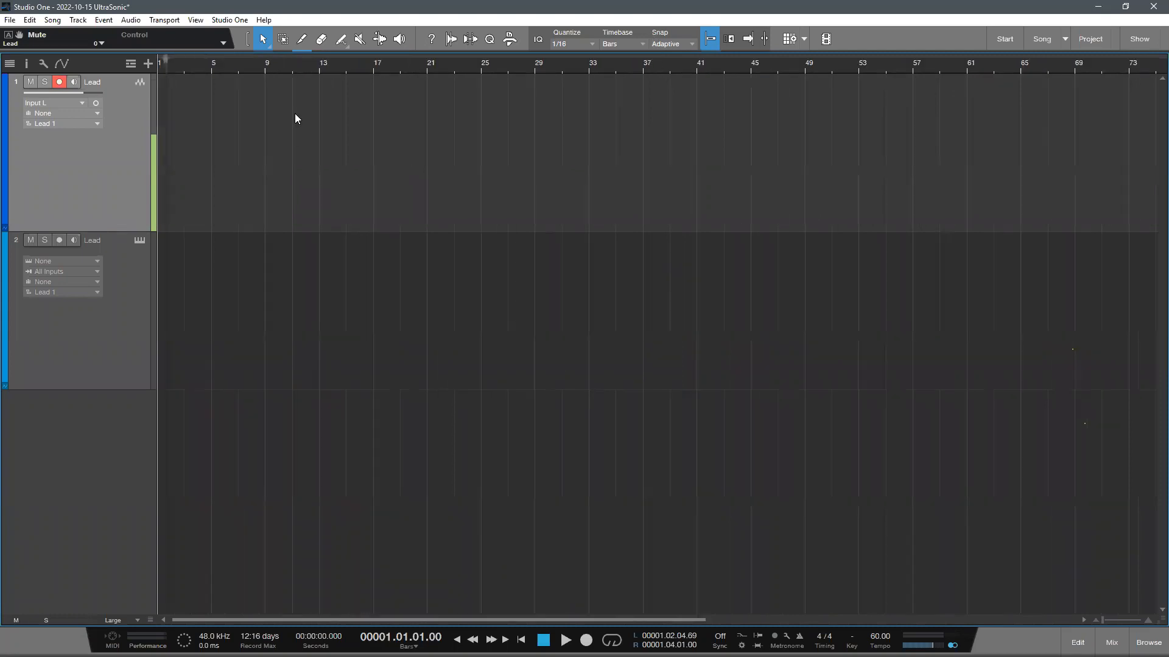
scroll(652, 61, down, 3)
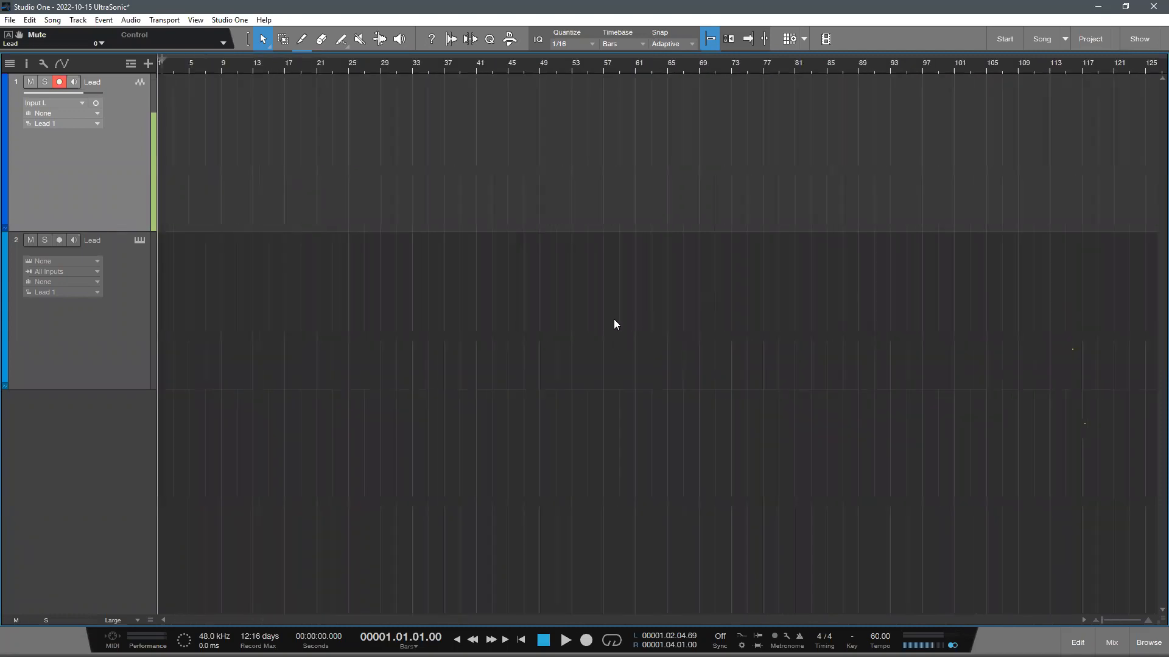
scroll(582, 338, down, 2)
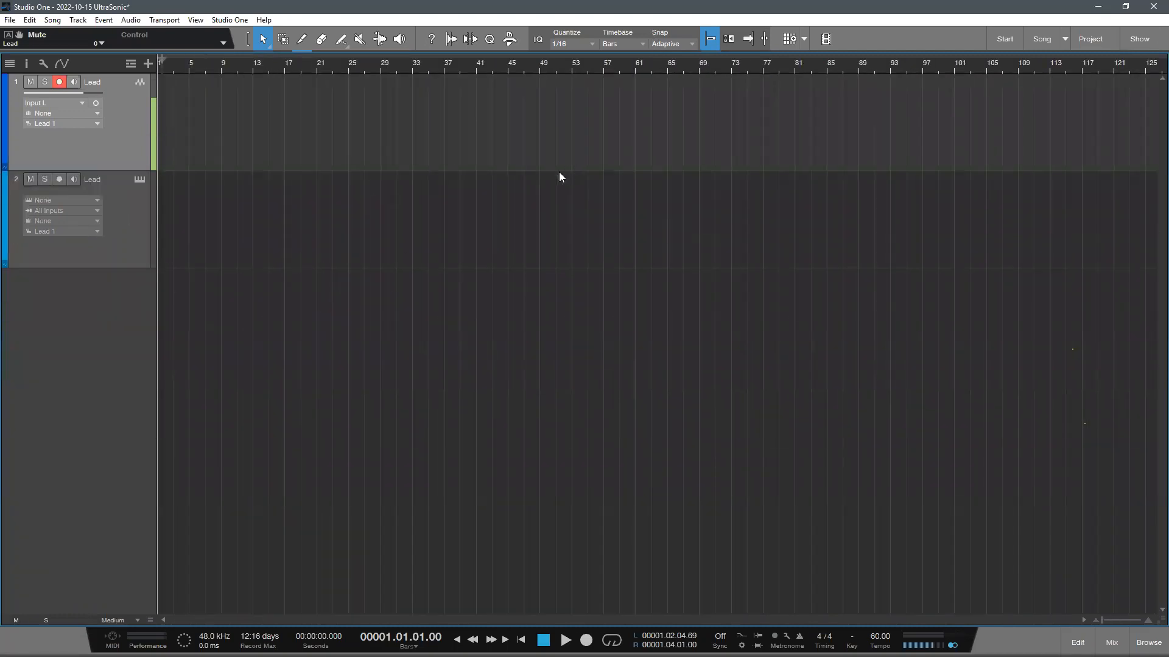
click(682, 67)
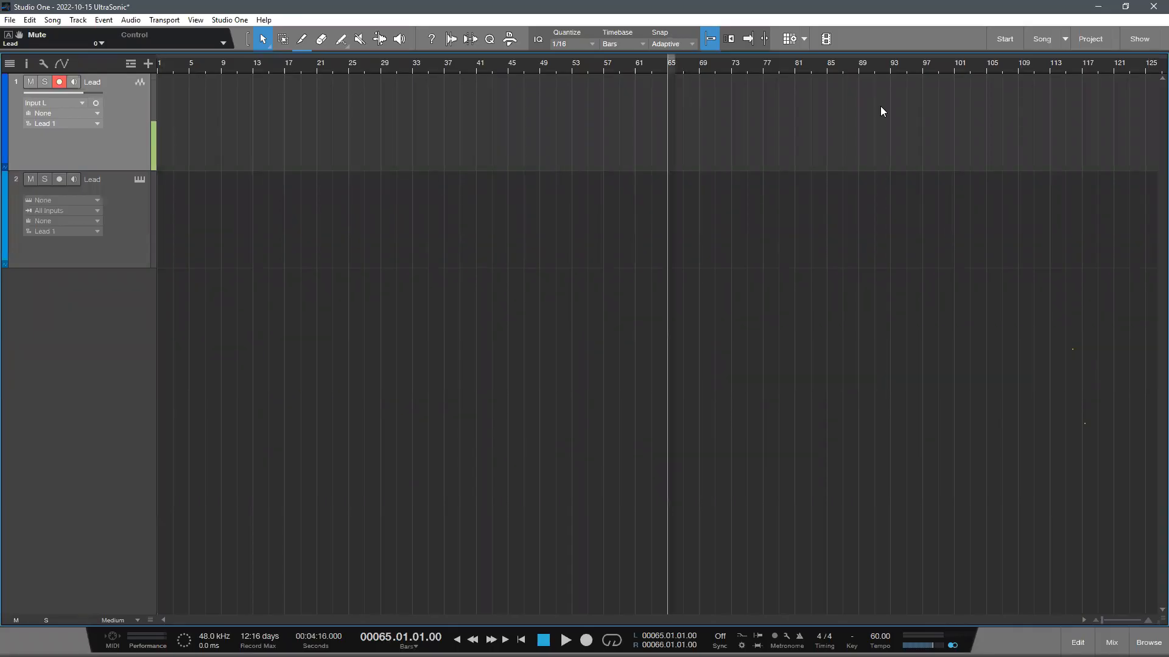
- Look through the recent files on the Start page and return to the 2022-10-15 UltraSonic song
click(1005, 39)
scroll(378, 321, down, 3)
scroll(389, 319, down, 9)
scroll(369, 302, up, 8)
scroll(359, 305, up, 4)
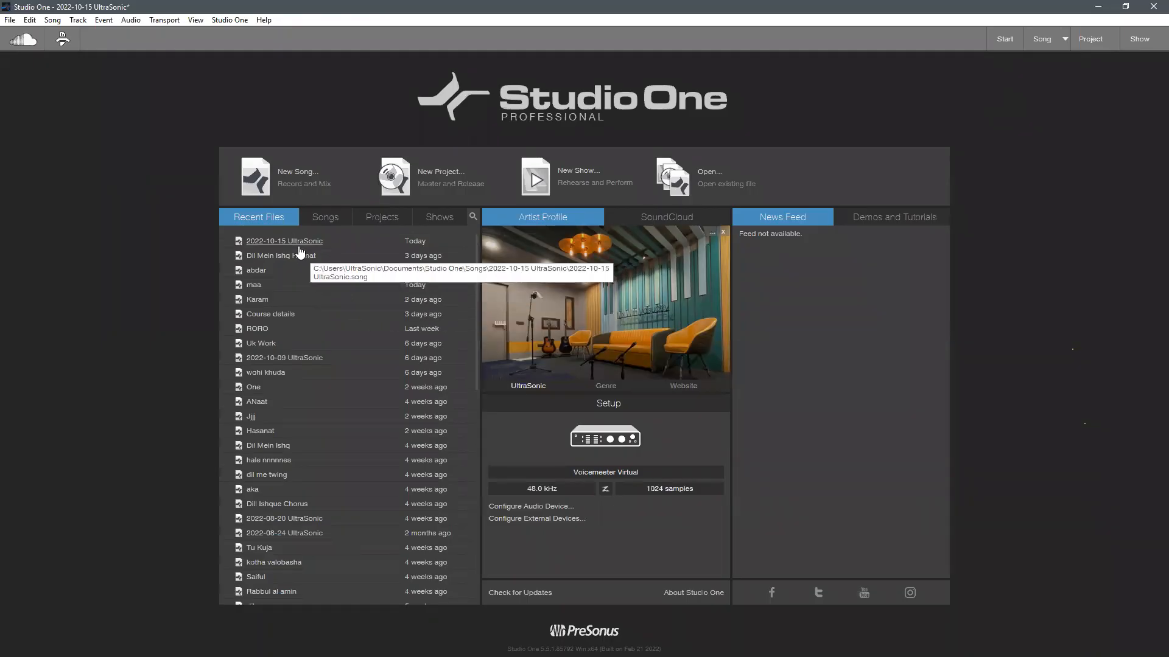
click(299, 244)
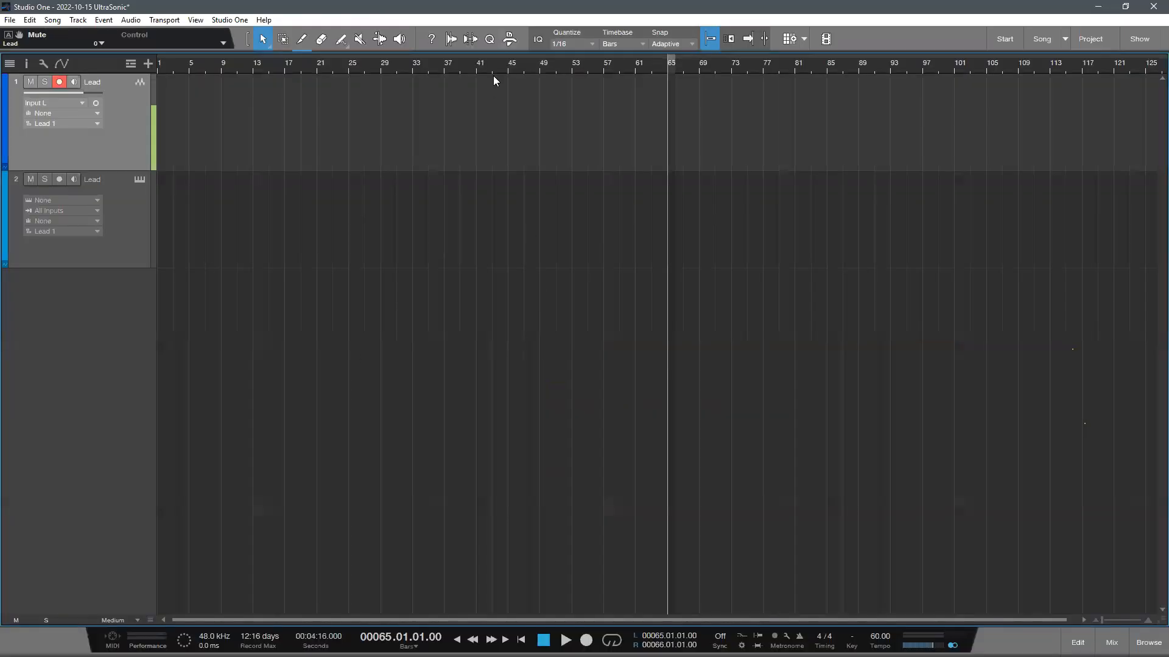
- Place the playhead at bar 44, check the Start page again and return to the 2022-10-15 UltraSonic song
click(499, 65)
click(1005, 39)
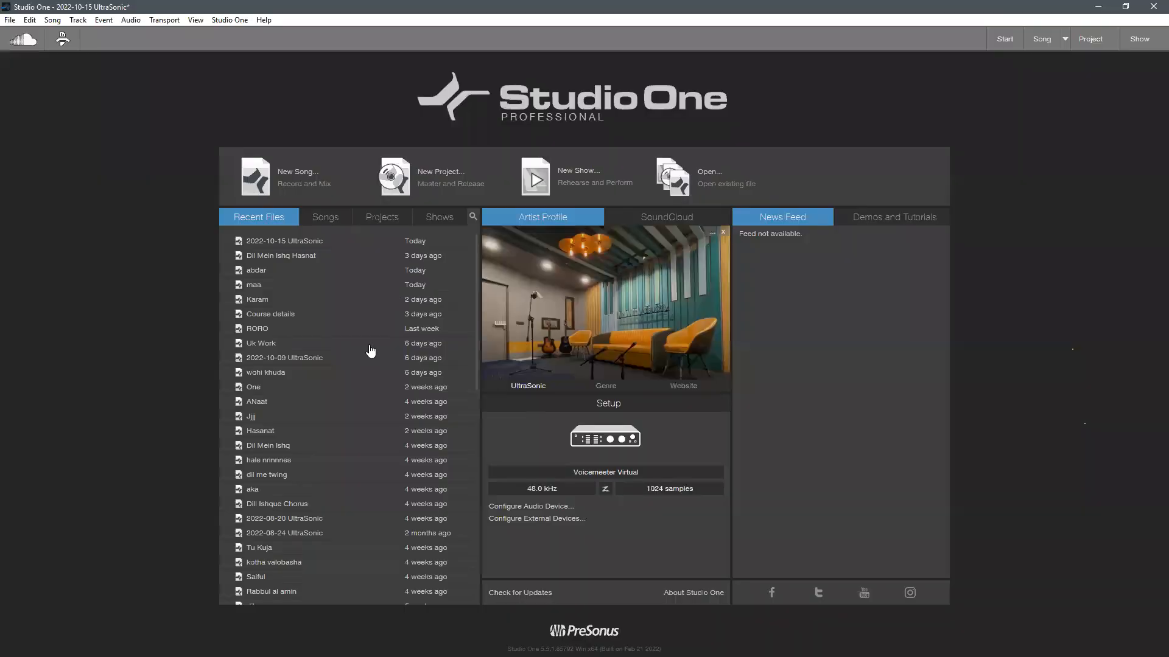
click(284, 247)
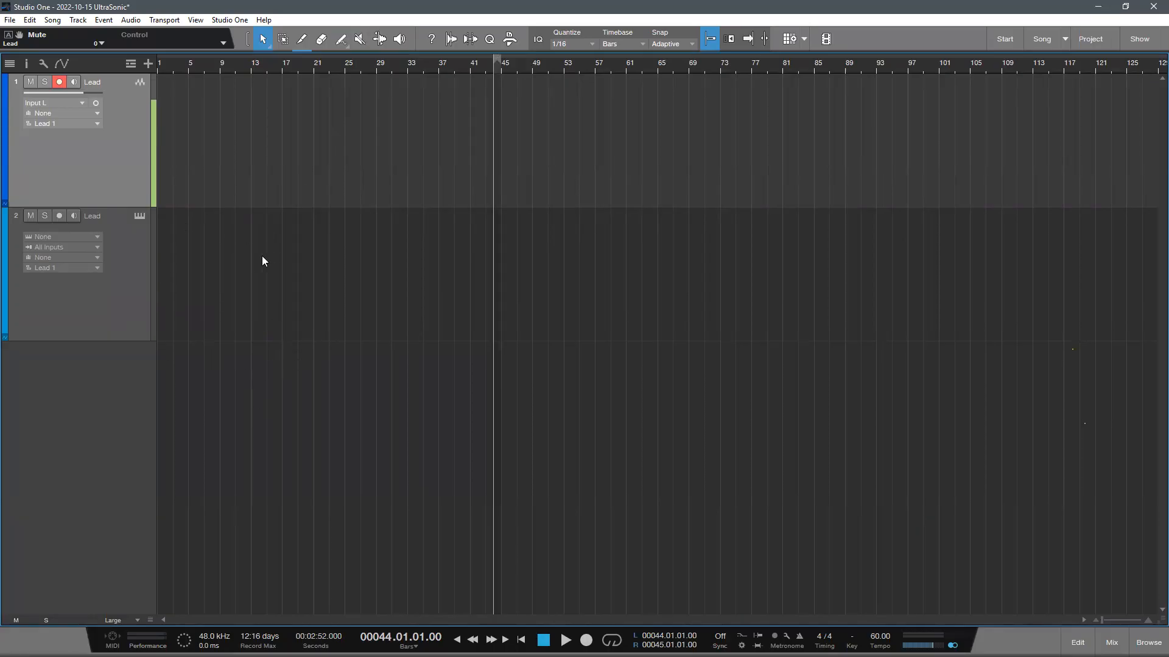
- Start a song data import and browse to the Songs folder inside Documents > Studio One
click(52, 21)
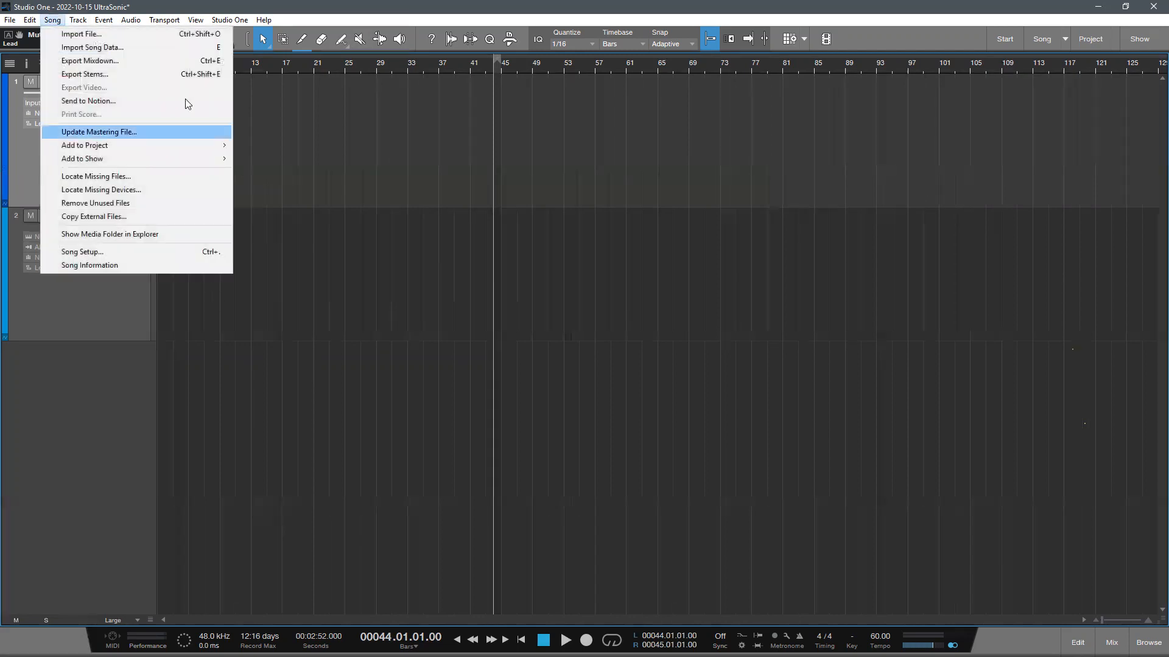
click(79, 49)
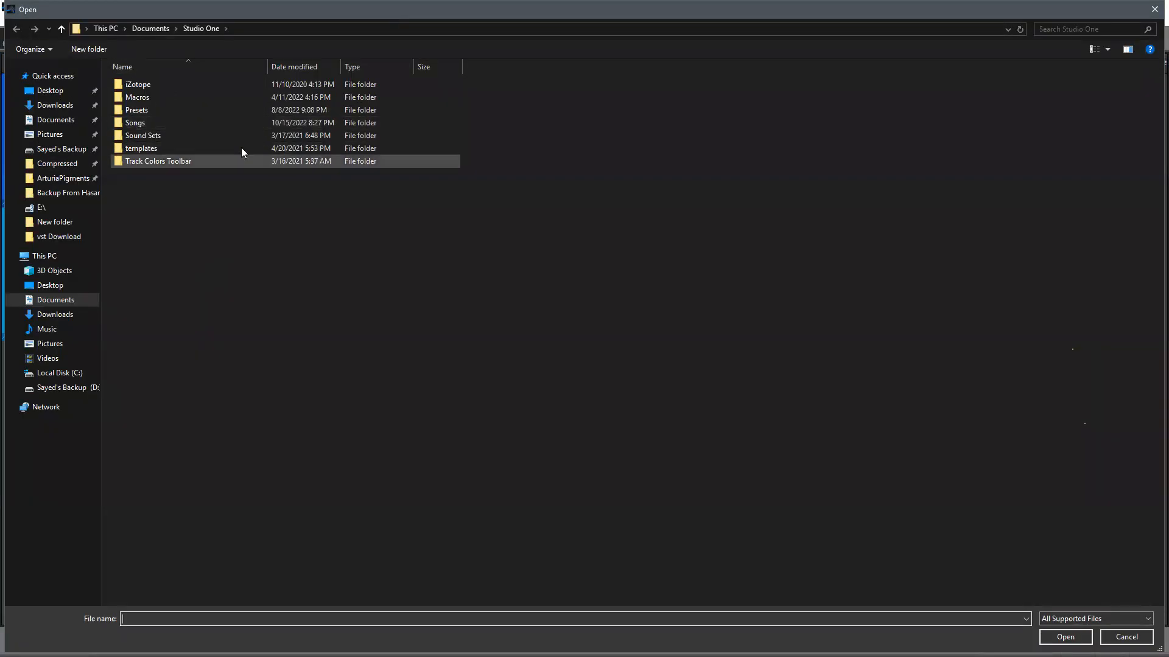
click(67, 300)
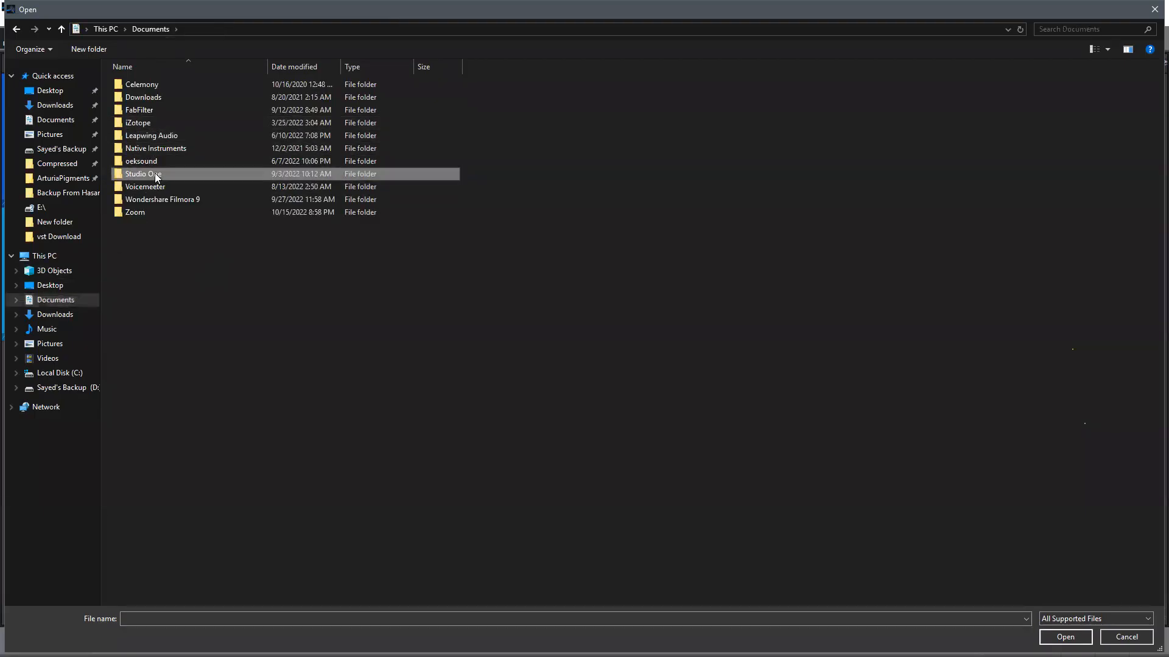
double_click(150, 177)
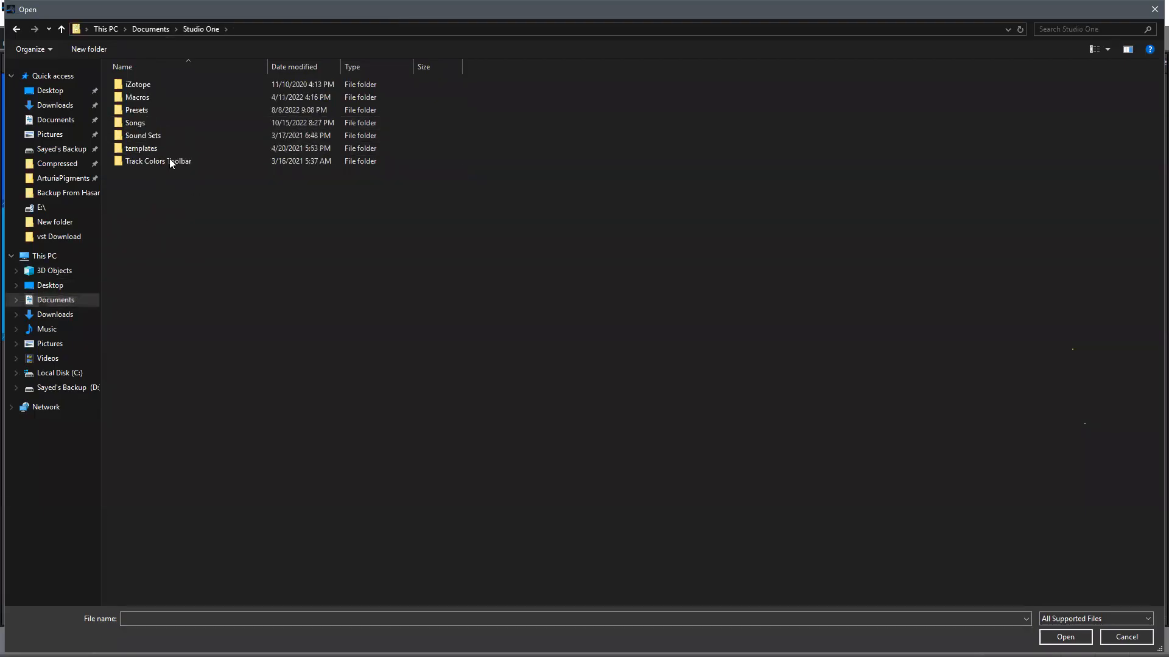
double_click(160, 124)
- Look through the saved song folders for a source to import from
scroll(541, 291, down, 7)
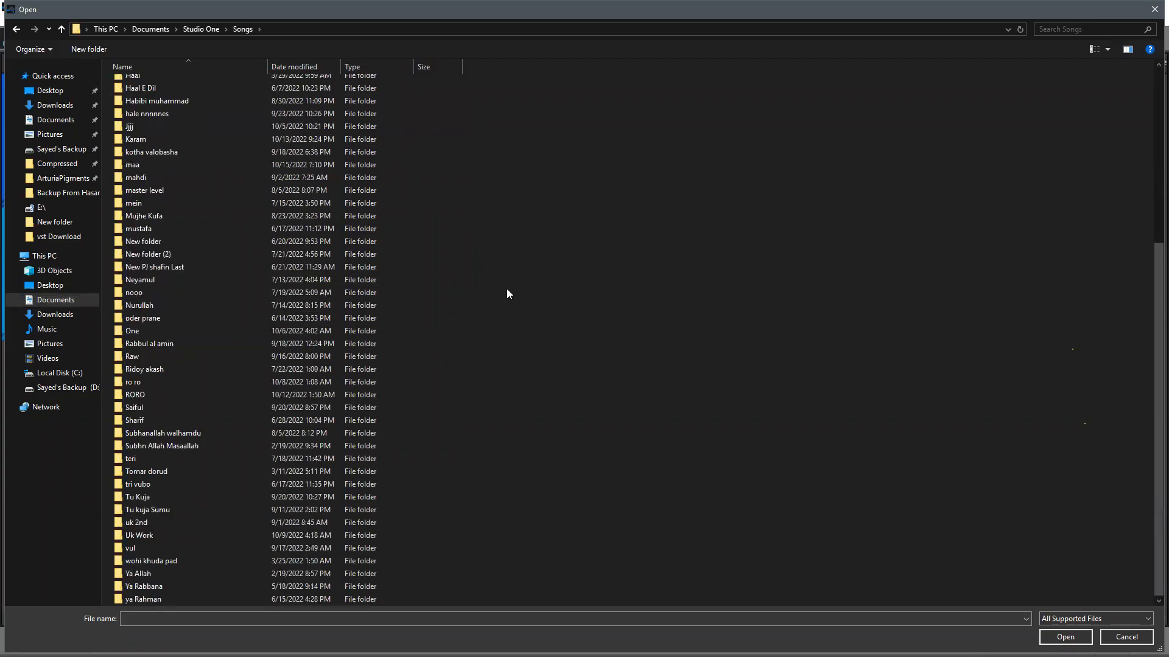
scroll(514, 290, up, 7)
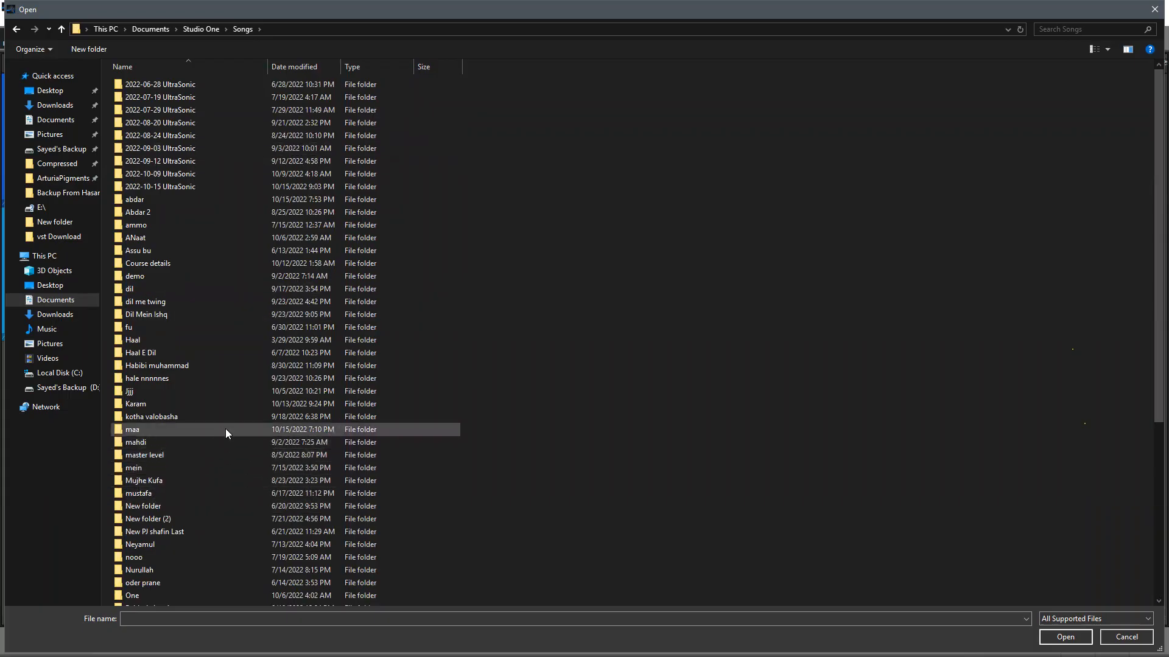
scroll(225, 429, down, 2)
scroll(252, 409, down, 5)
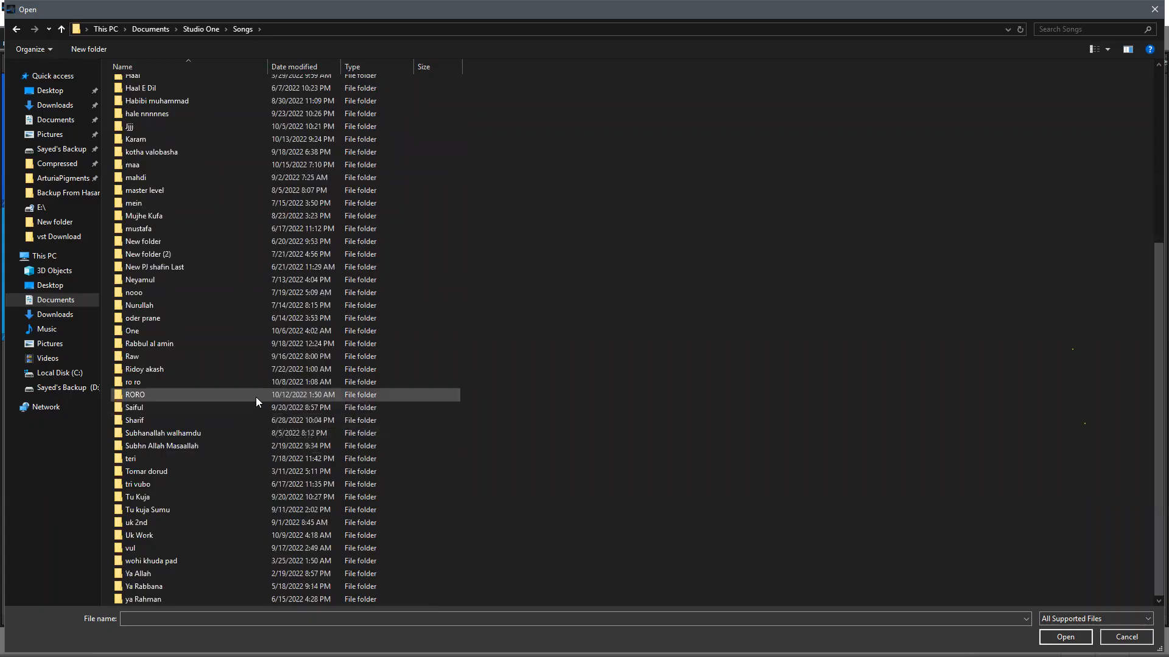
scroll(250, 359, up, 7)
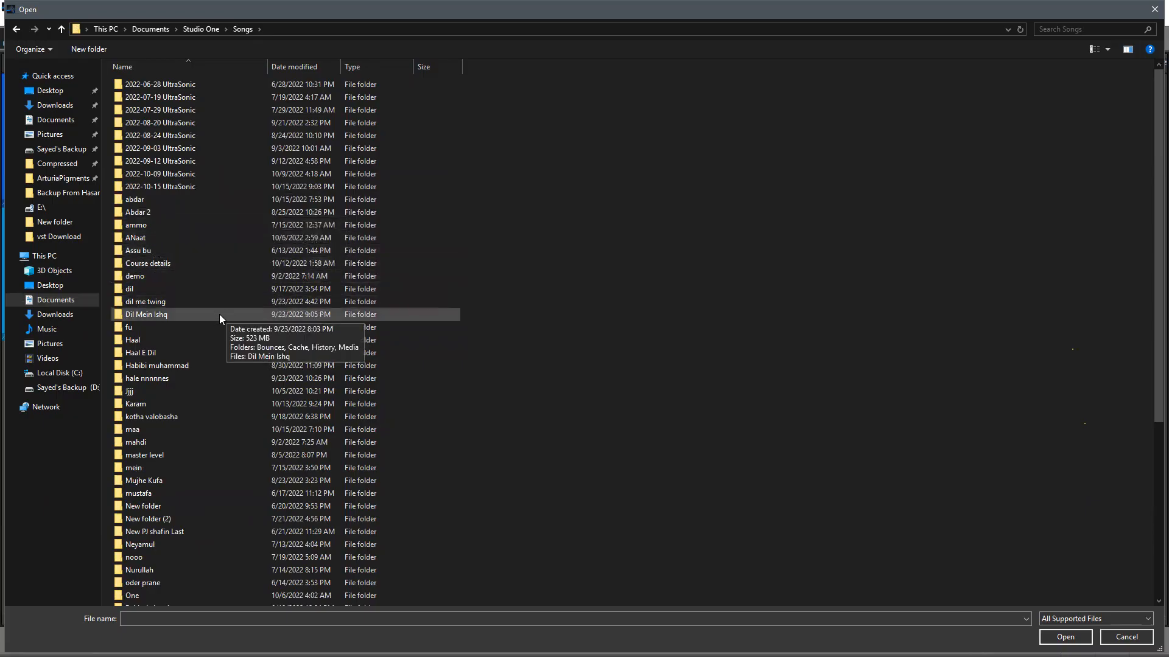
scroll(207, 338, down, 2)
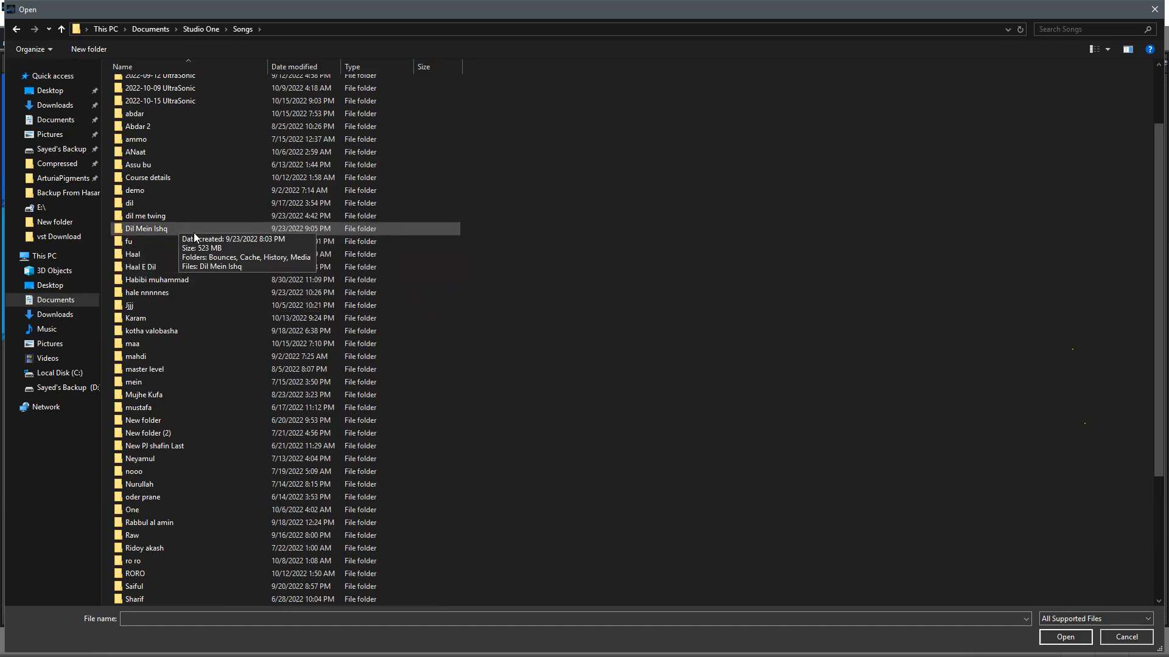
scroll(188, 231, up, 3)
- Choose Dil Mein Ishq Hasnat.song from its Desktop folder as the source for the song data import
click(59, 94)
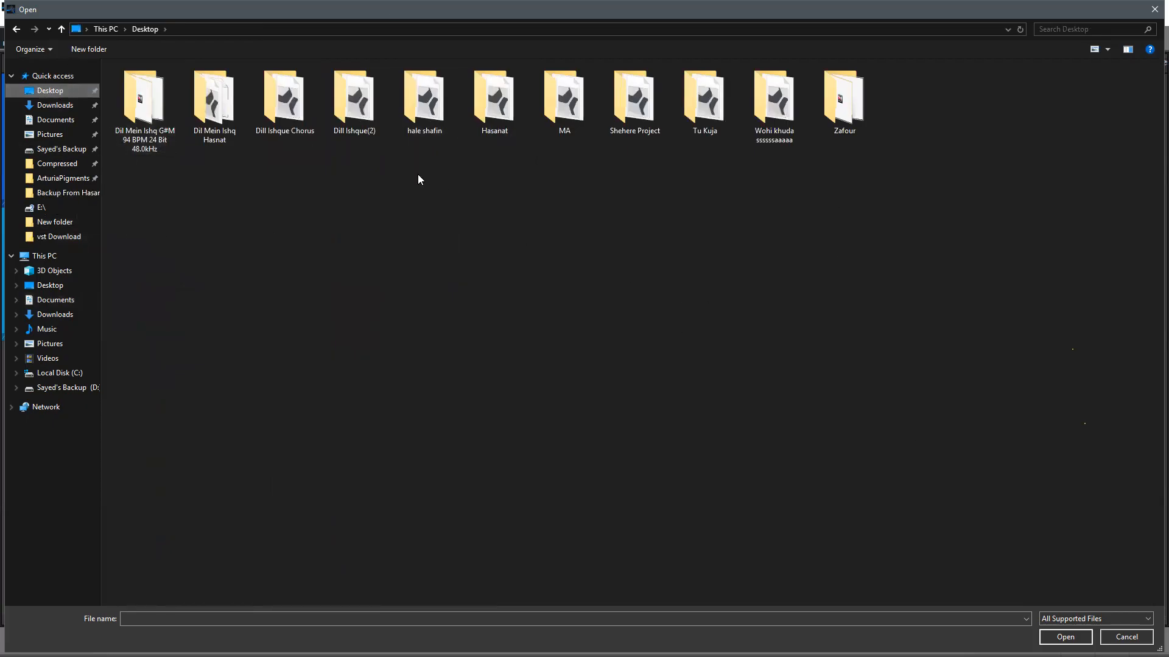
click(211, 98)
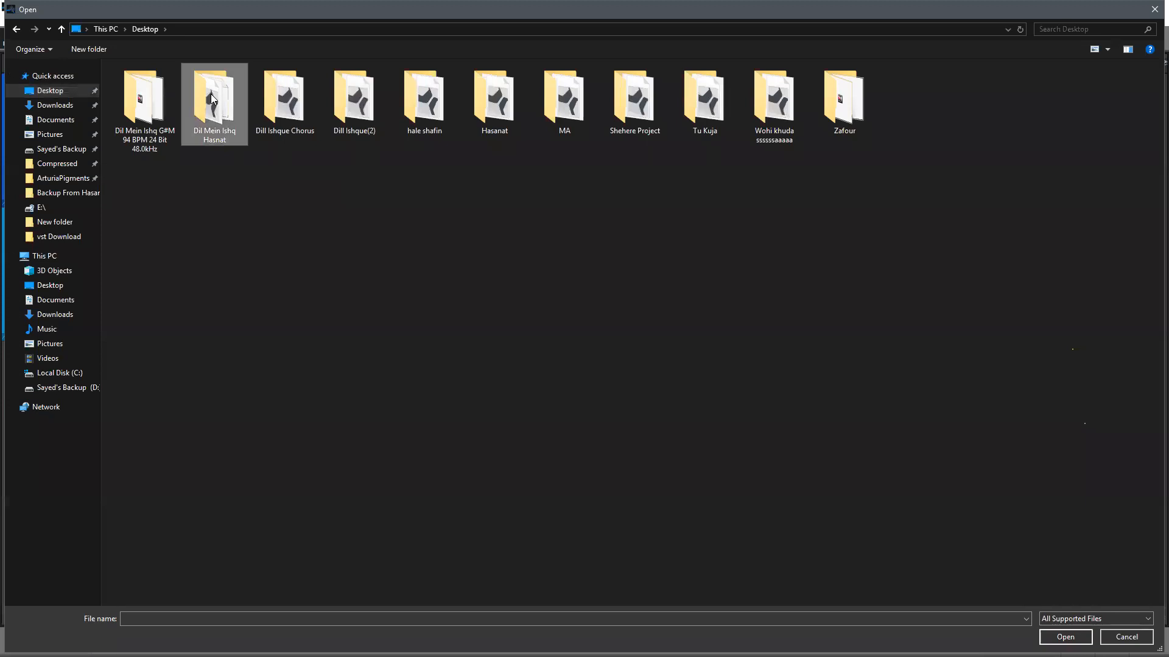
double_click(211, 98)
double_click(174, 146)
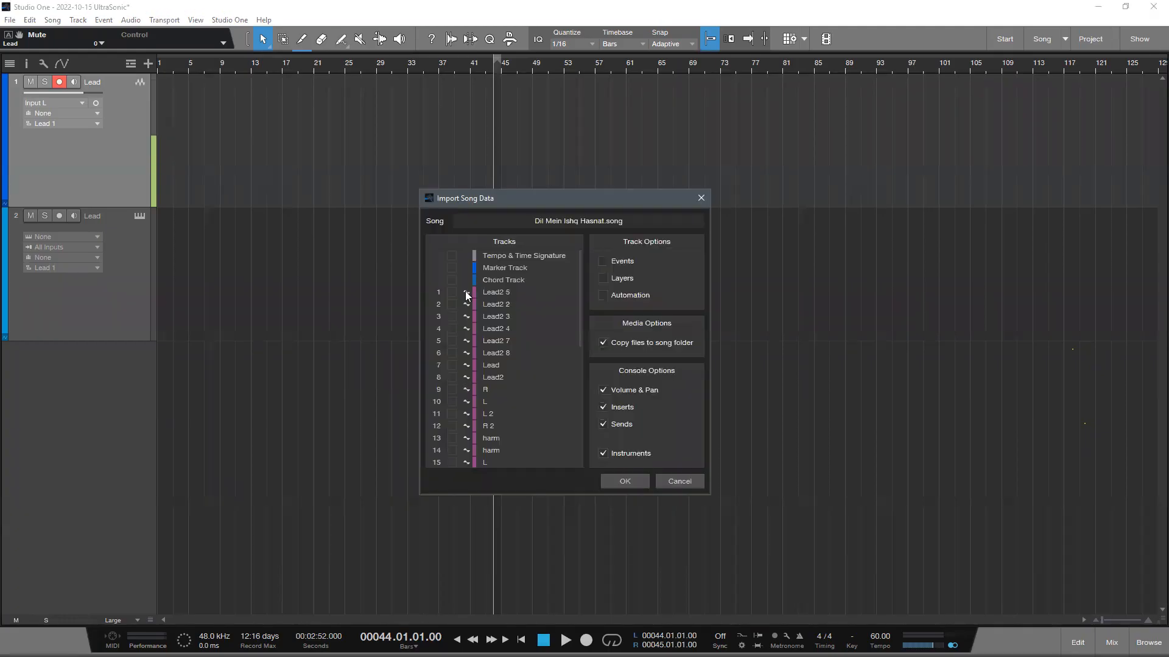
- Examine the list of tracks that can be imported from Dil Mein Ishq Hasnat.song
scroll(511, 388, down, 2)
scroll(538, 387, up, 2)
mouse_move(578, 272)
mouse_down()
mouse_move(562, 453)
mouse_move(381, 251)
mouse_up()
drag(582, 290, 562, 430)
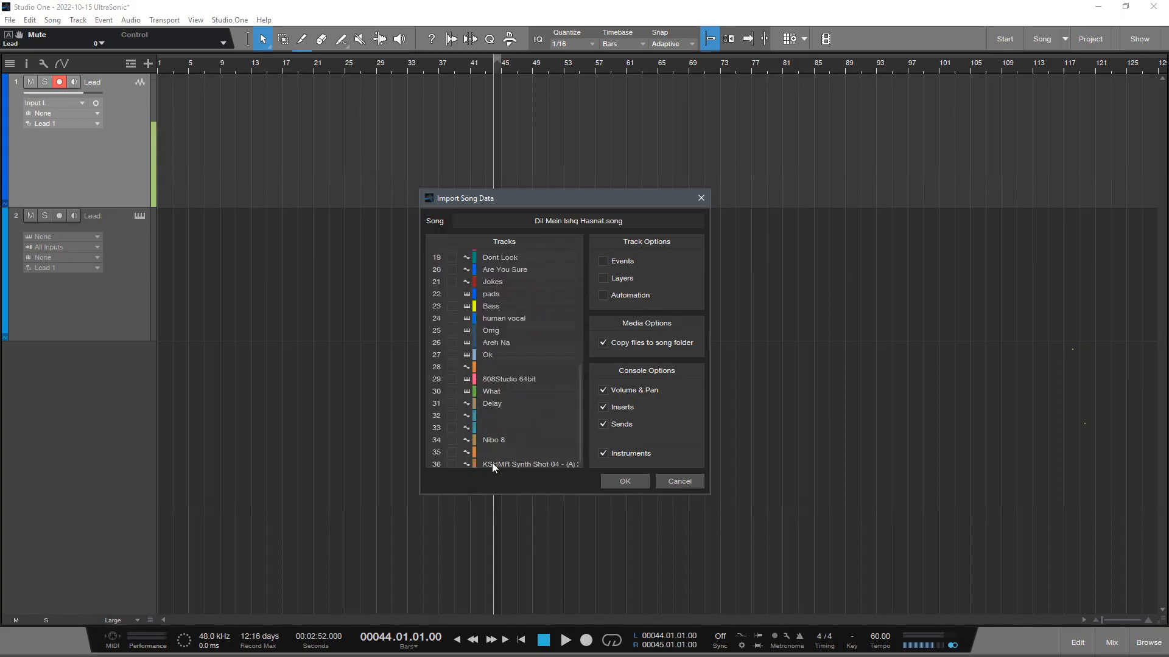
mouse_move(580, 413)
mouse_down()
mouse_move(560, 470)
mouse_move(580, 284)
mouse_up()
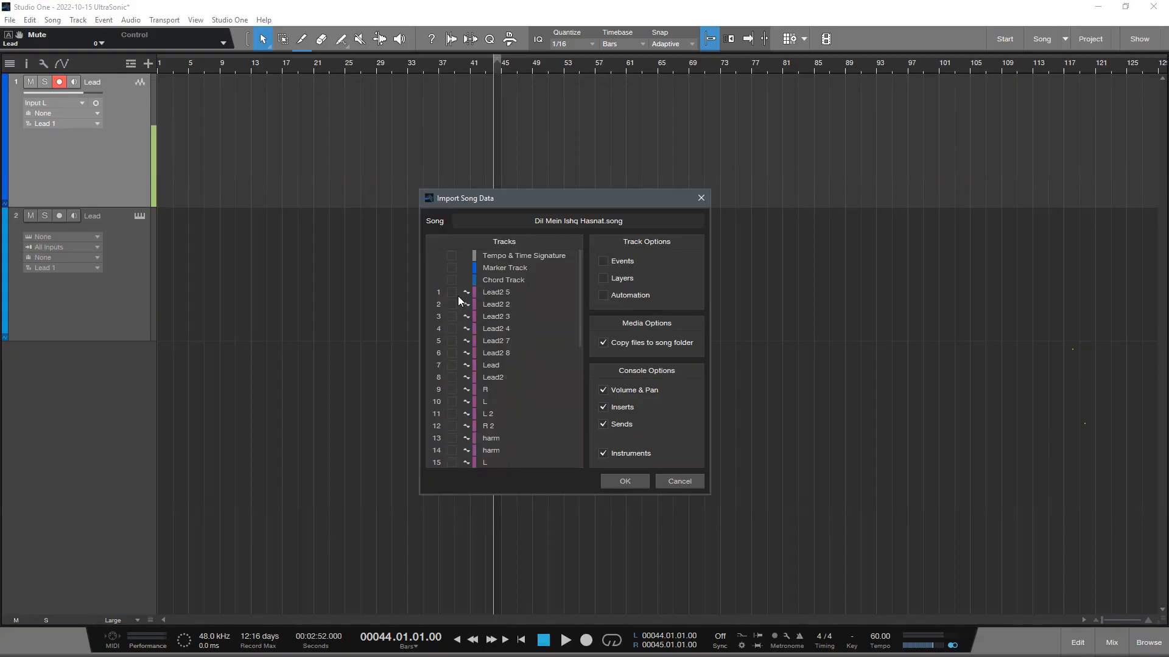
- Try to import the Lead, Lead2 and Lead2 8 tracks with their console settings, and cancel during device loading
click(451, 366)
click(449, 378)
click(452, 353)
click(640, 479)
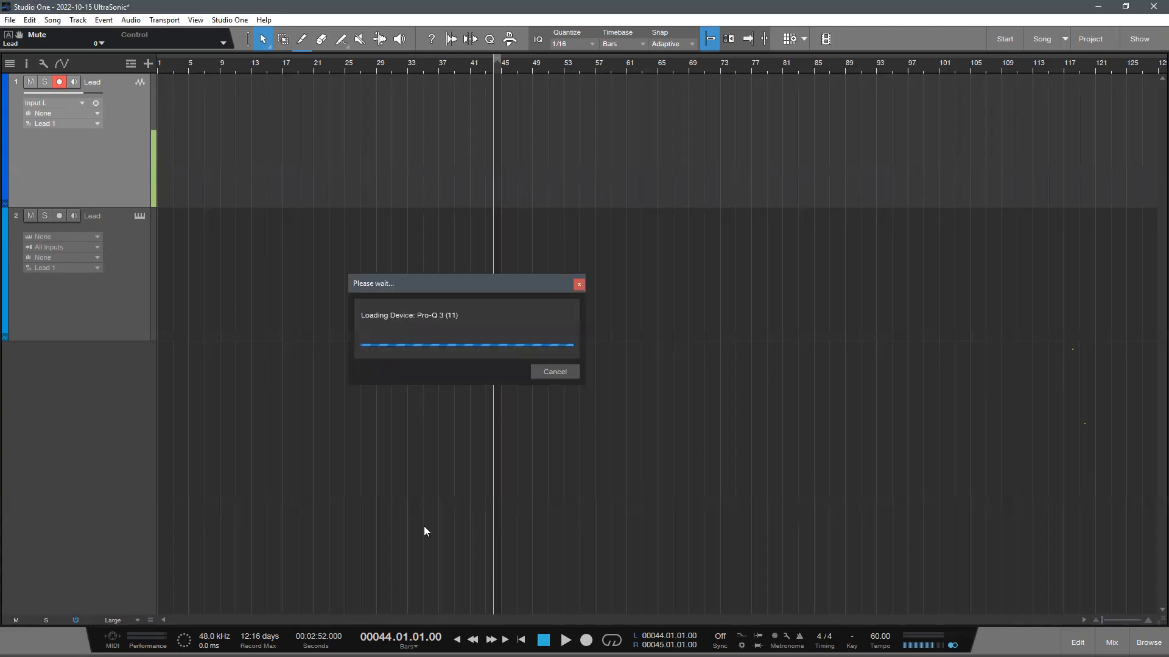
click(555, 371)
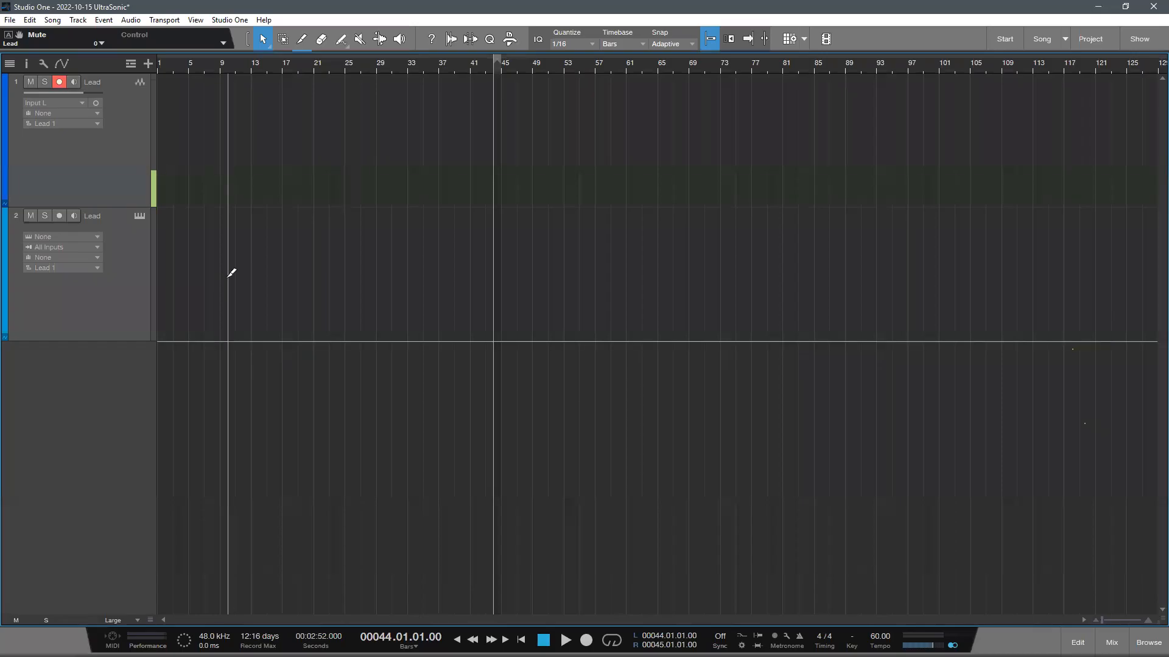
key(ctrl+o)
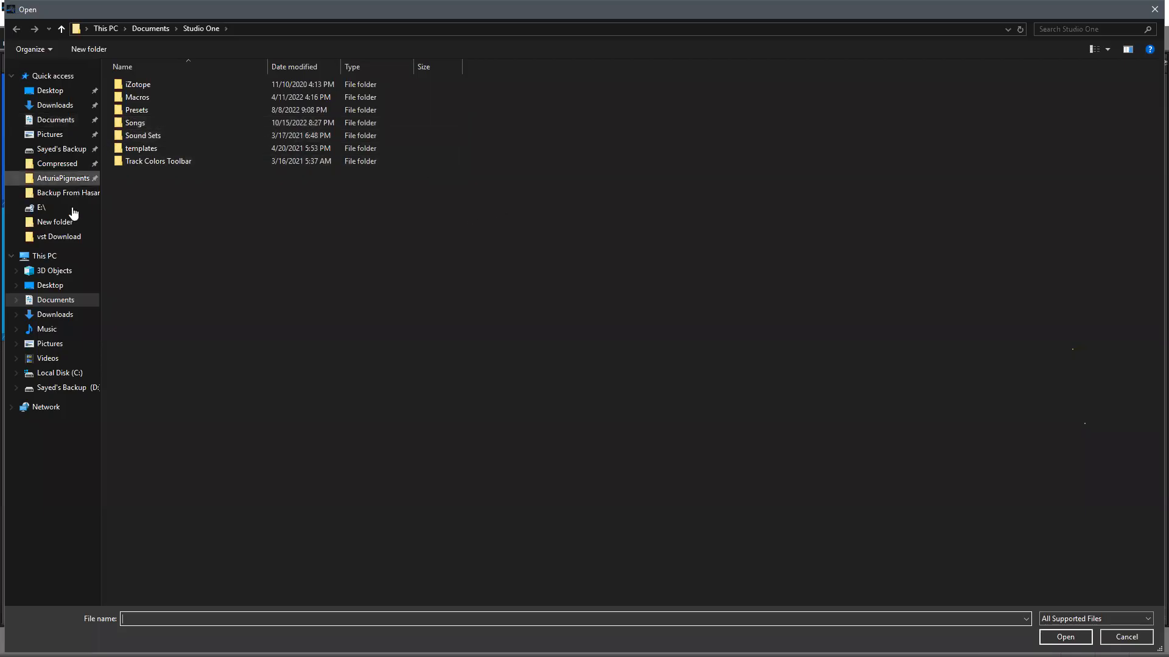
click(1125, 636)
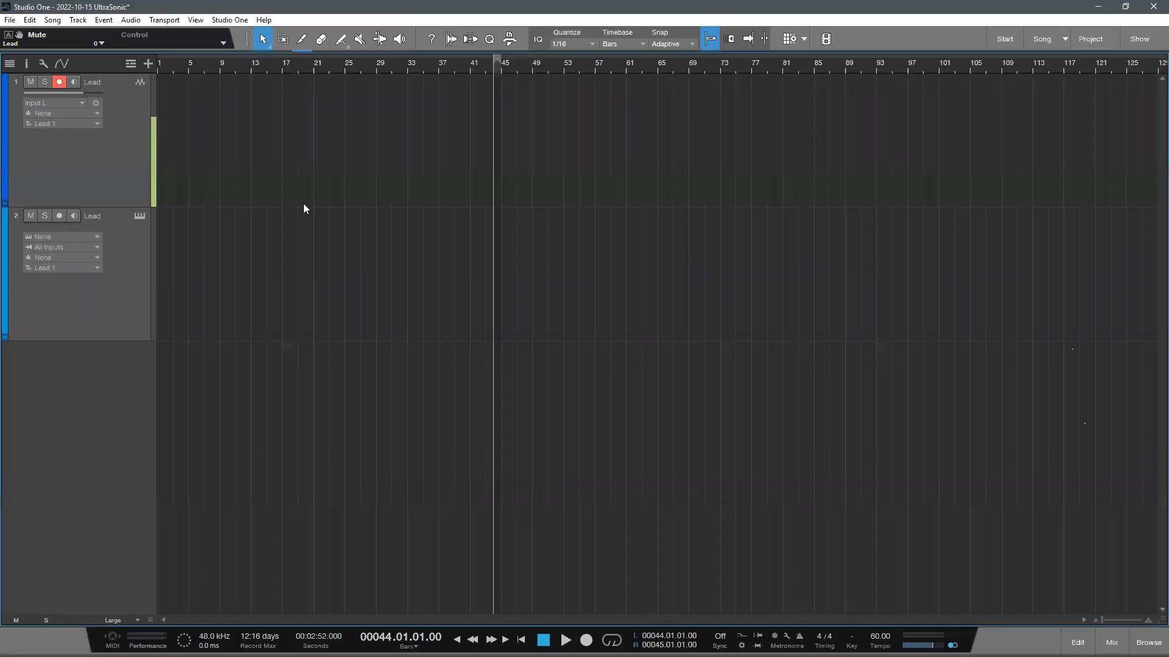
click(53, 21)
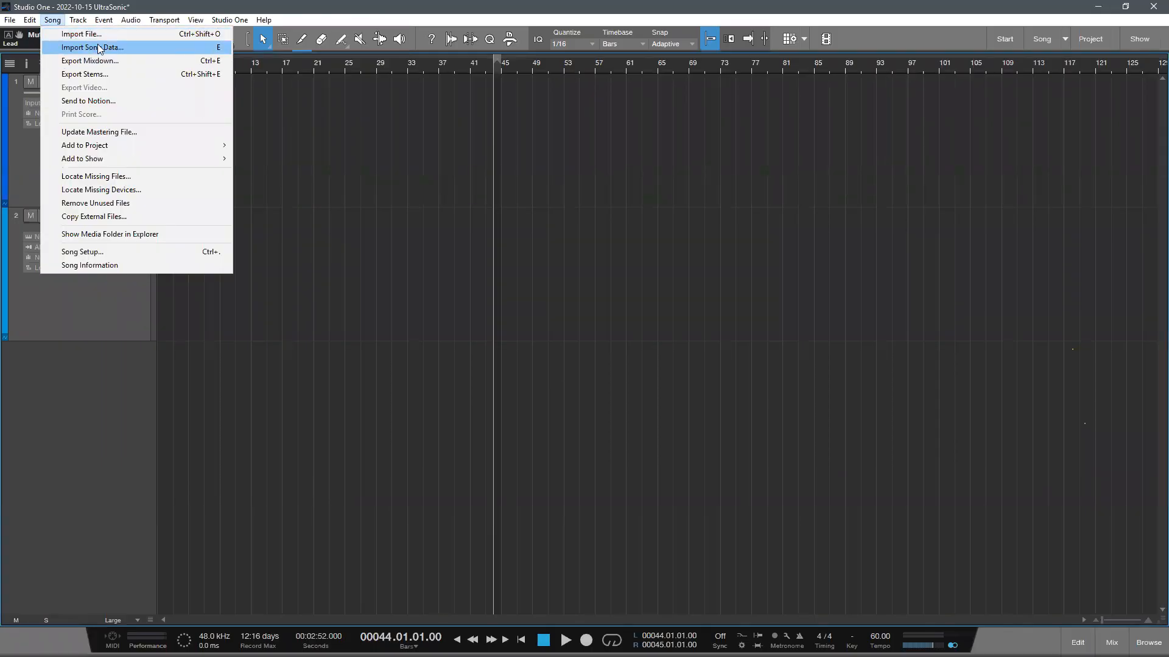
click(229, 23)
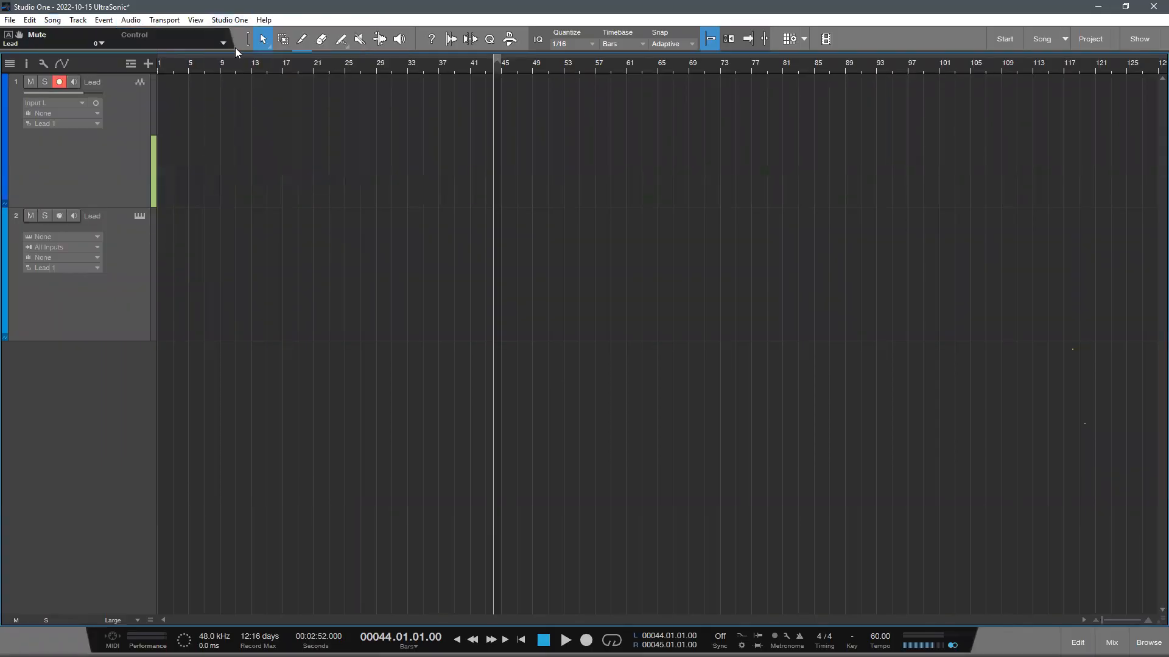
- Look up the key assigned to the Import Song Data command in the keyboard shortcut options
click(230, 20)
click(261, 181)
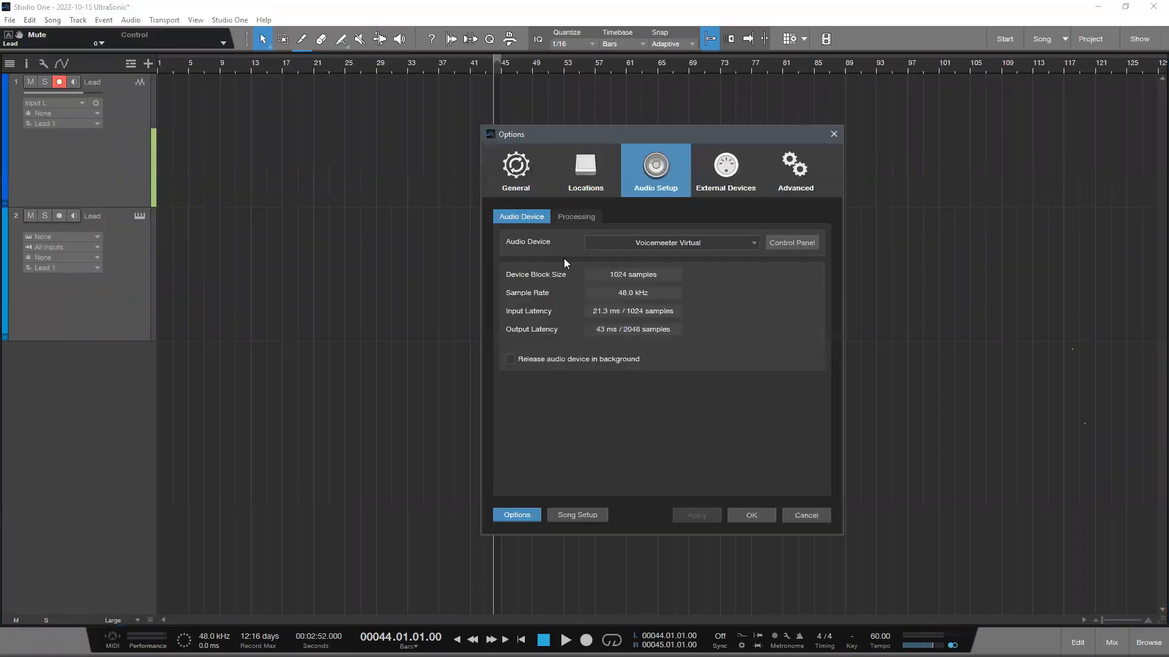
click(578, 221)
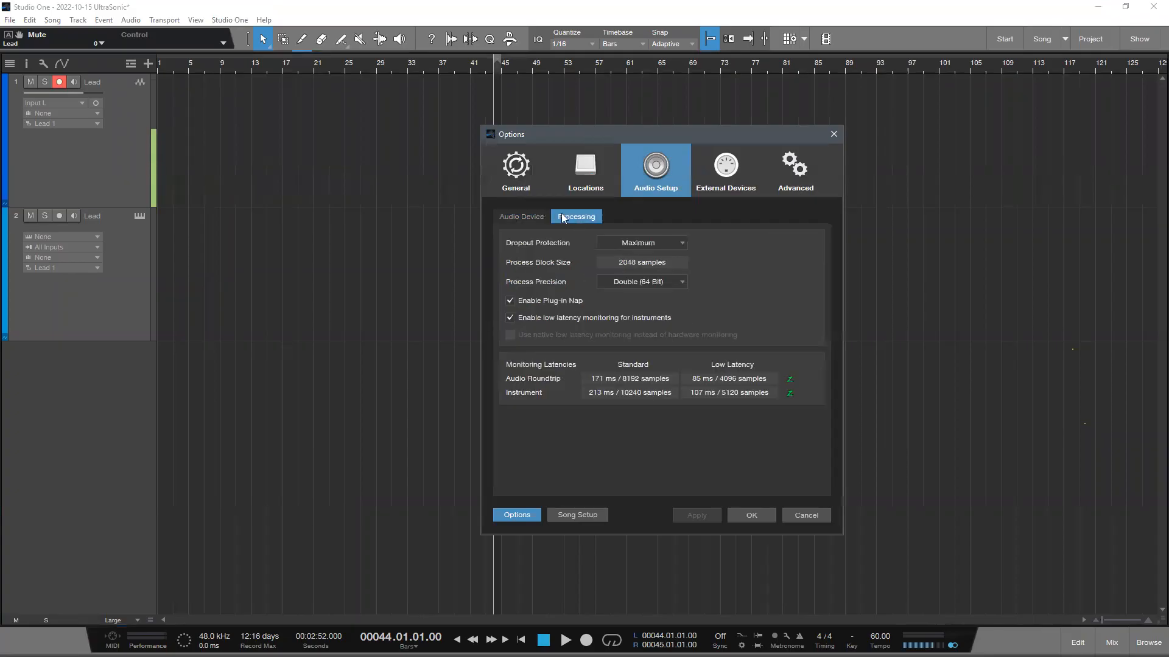
click(520, 177)
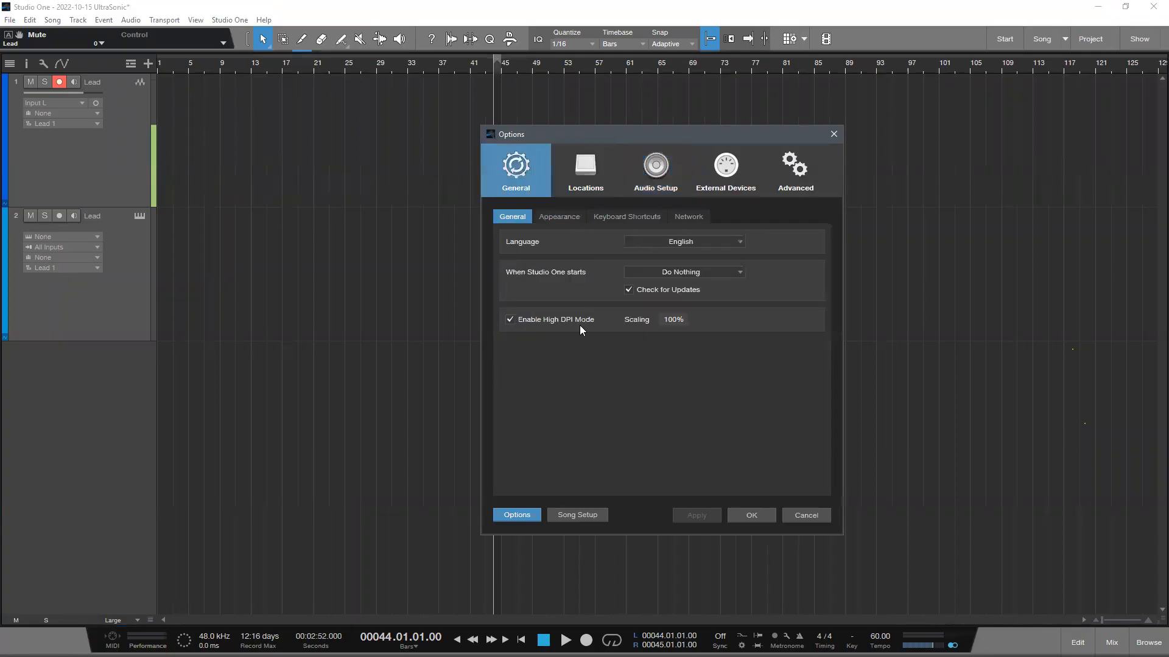
click(653, 218)
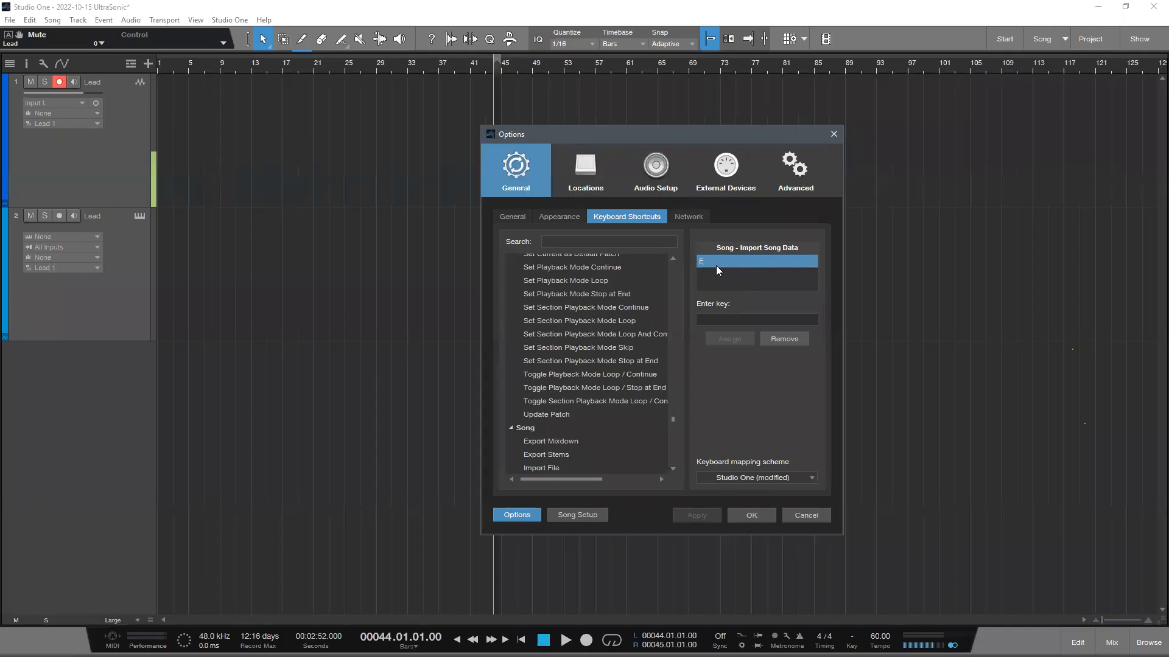
click(727, 280)
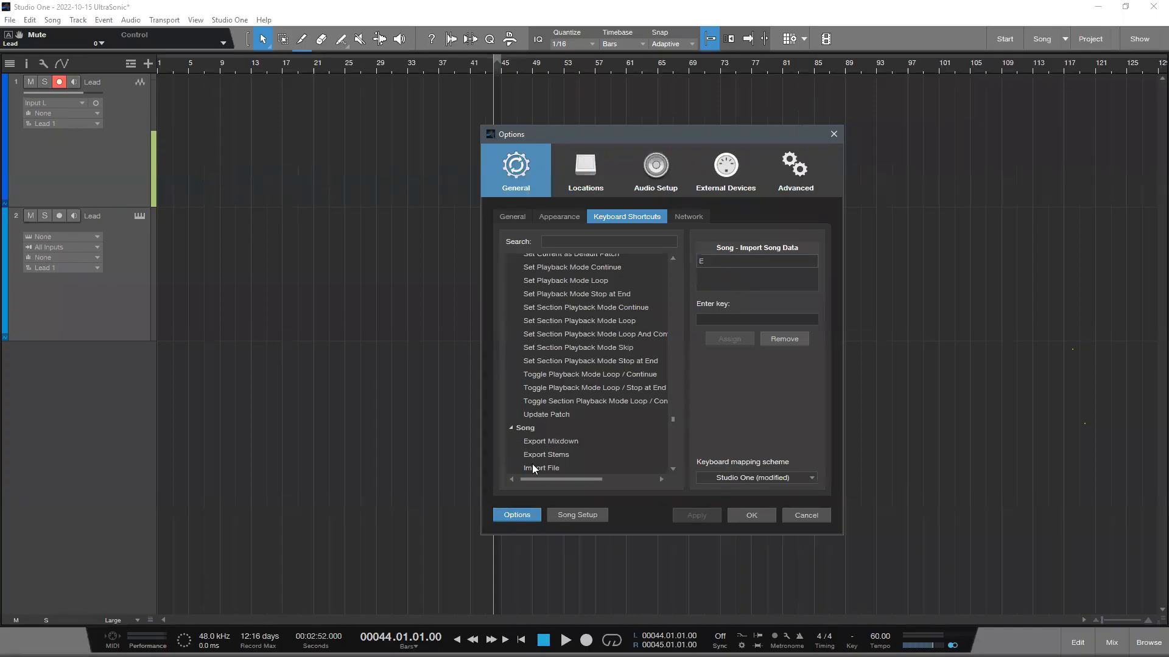
scroll(569, 426, up, 2)
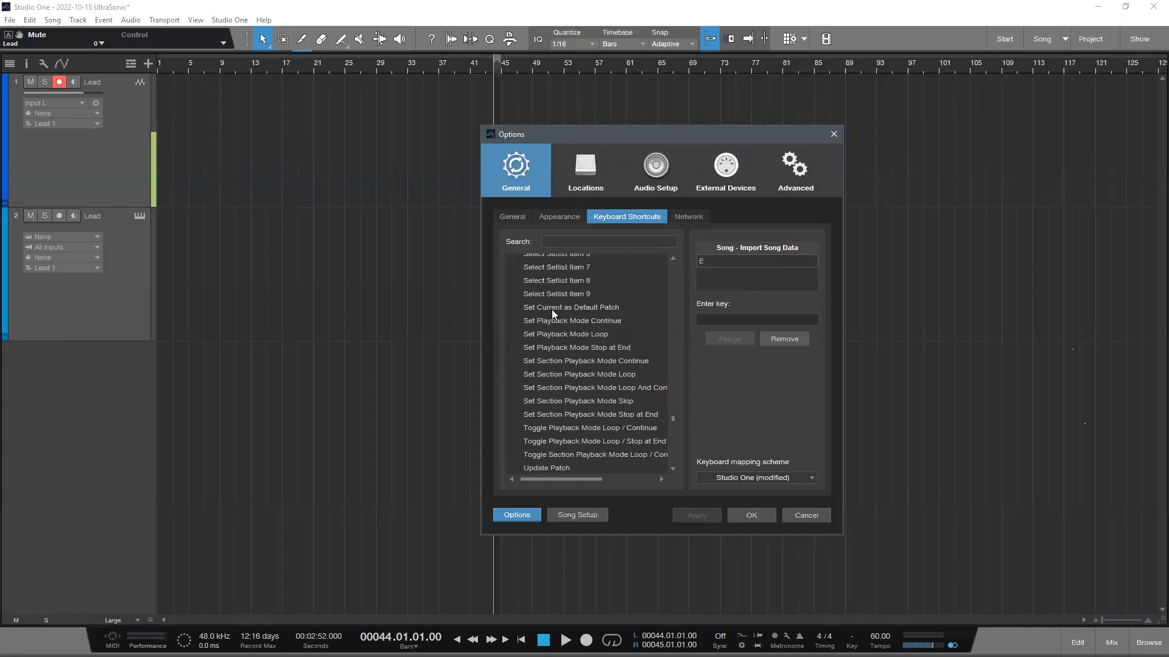
click(808, 515)
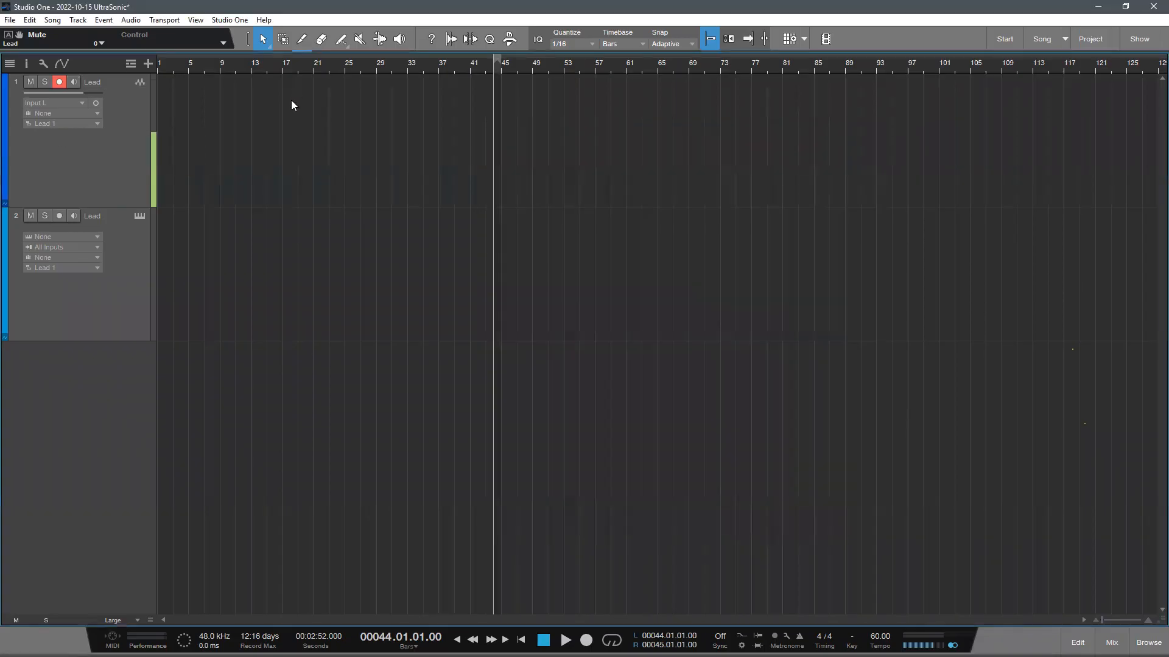
- Start another song data import with Dil Mein Ishq Hasnat.song from its Desktop folder as the source
key(ctrl+o)
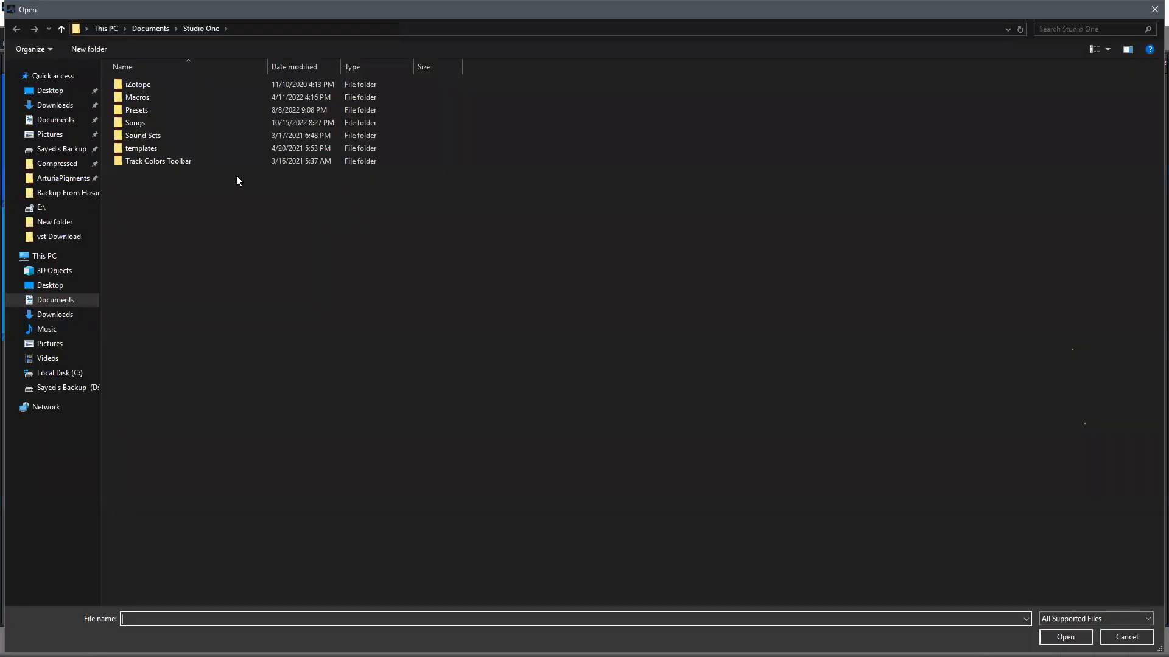
double_click(163, 125)
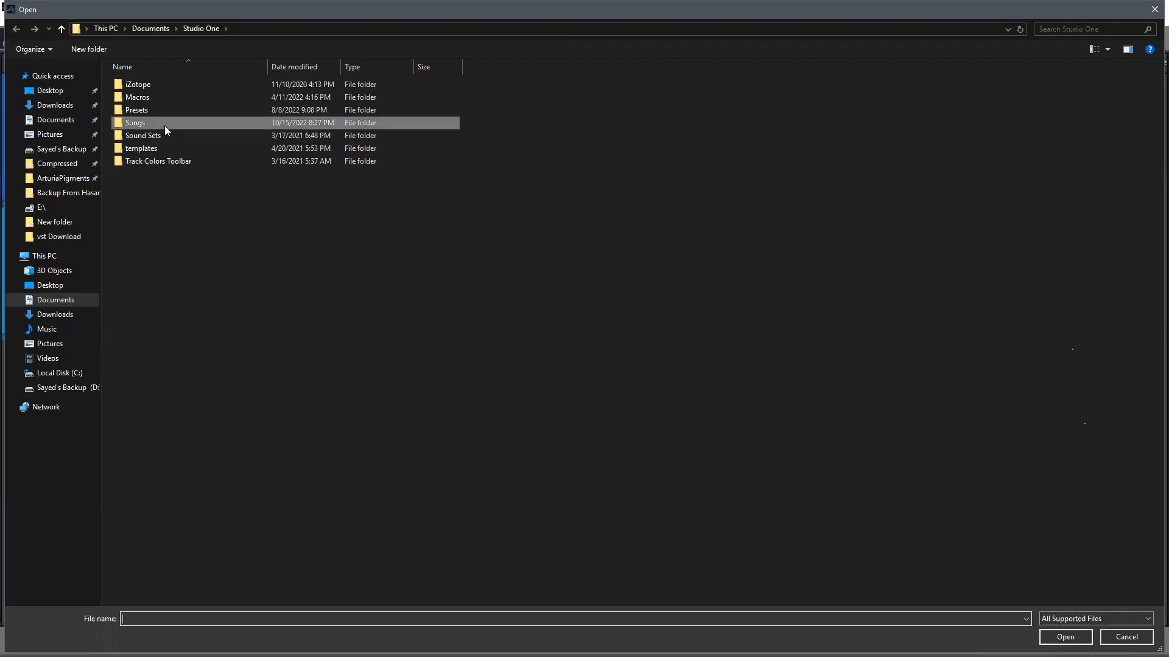
click(50, 90)
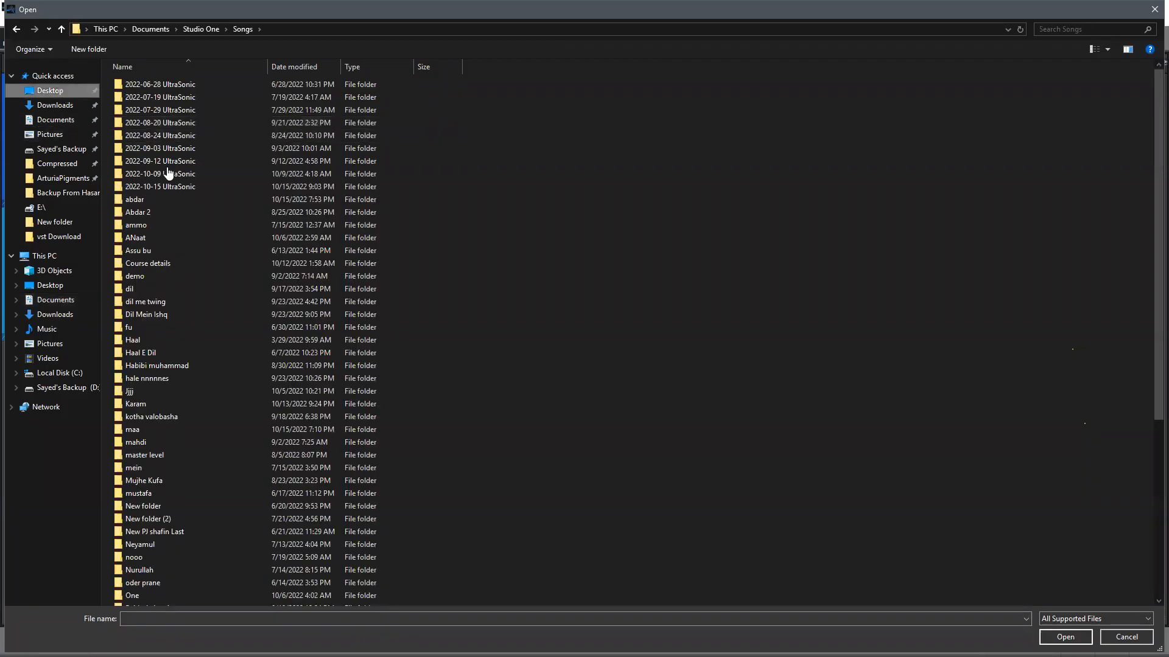
double_click(225, 112)
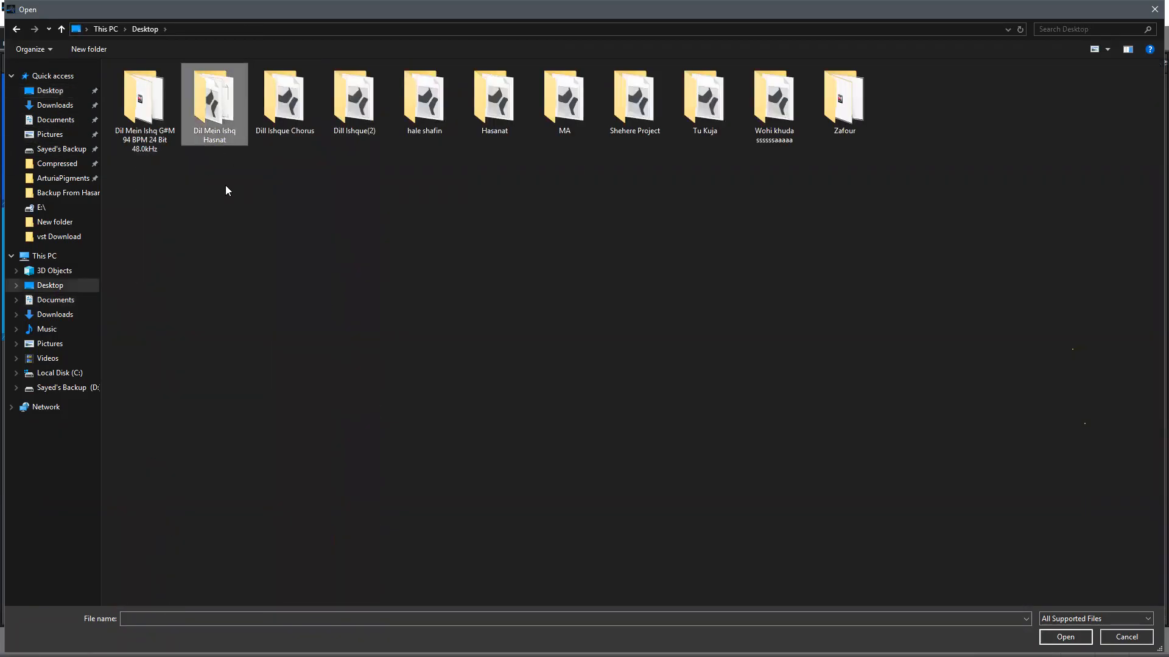
double_click(182, 146)
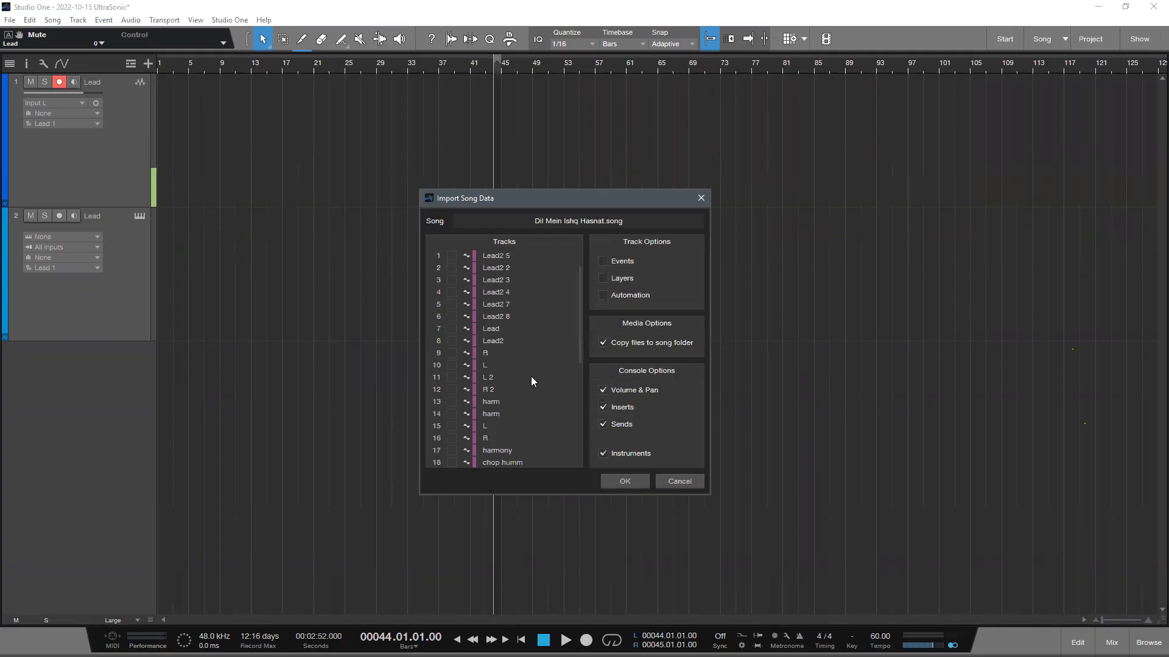
- Mark the Lead and Lead2 tracks for import from the source song
click(452, 341)
click(454, 340)
drag(615, 205, 617, 183)
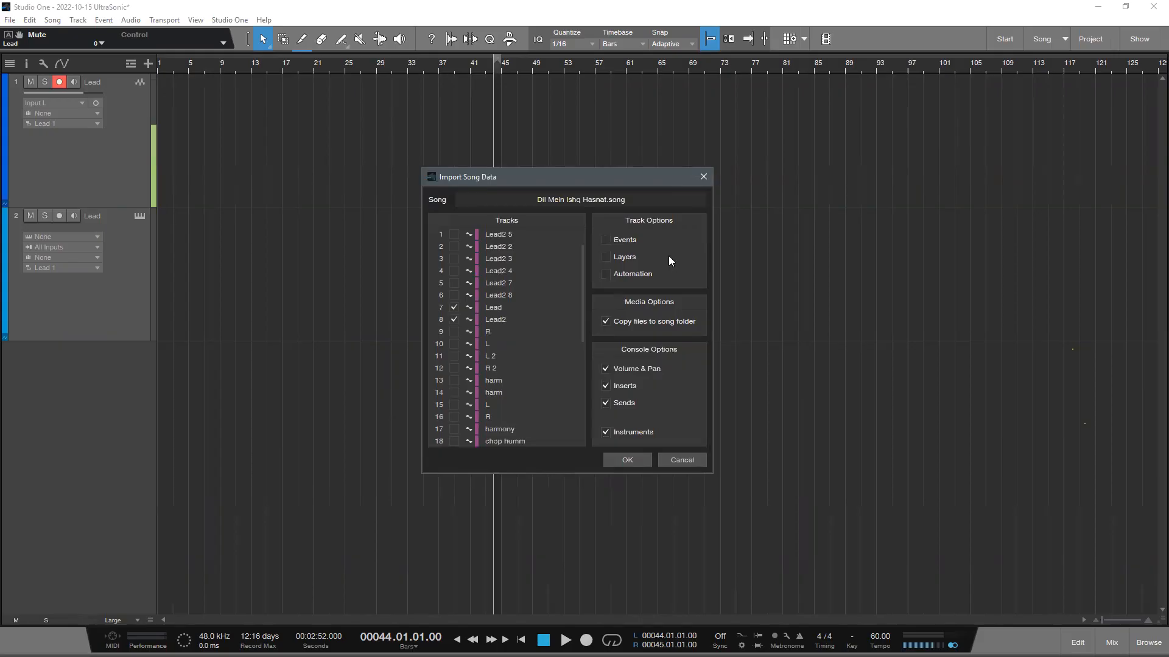
click(606, 241)
drag(644, 193, 783, 206)
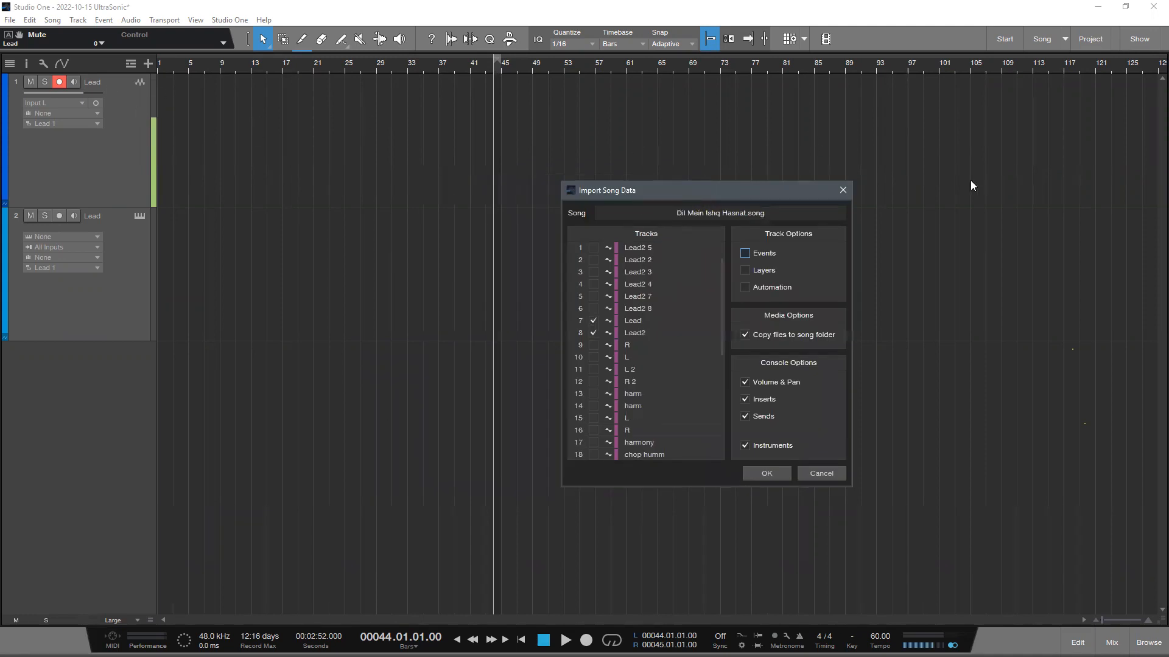
drag(740, 257, 708, 247)
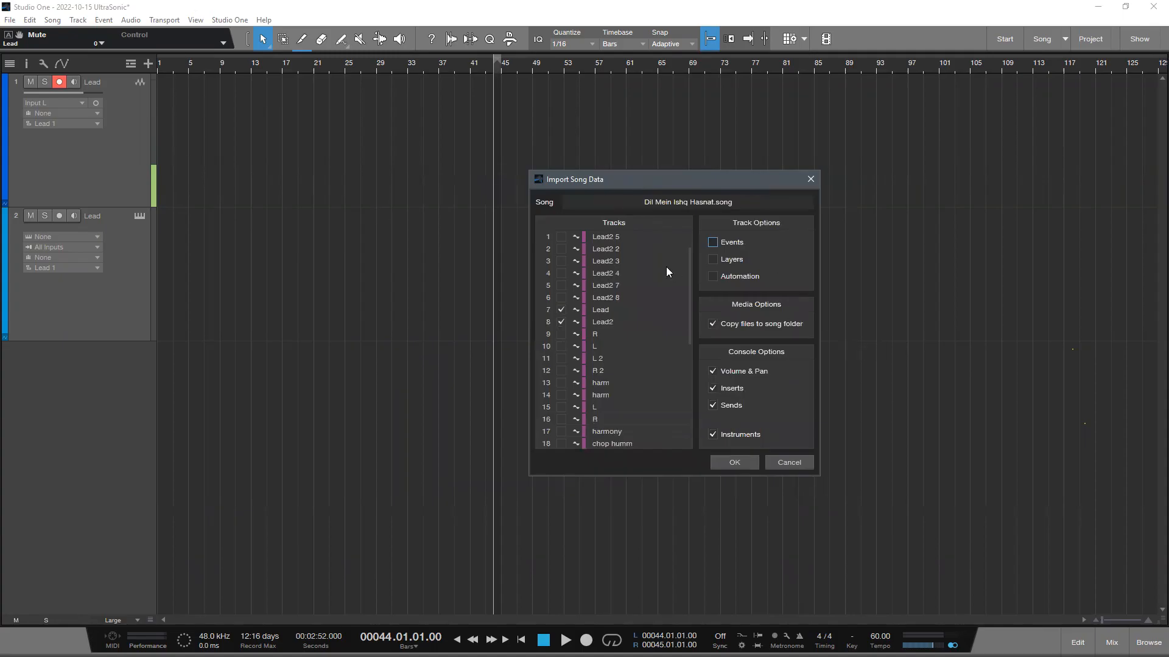
- Import the marked tracks with Events, Volume & Pan, Inserts, Sends and Instruments included, leaving out Layers and Automation
click(712, 243)
click(714, 259)
click(712, 388)
click(712, 405)
drag(700, 193, 654, 210)
click(668, 294)
click(666, 294)
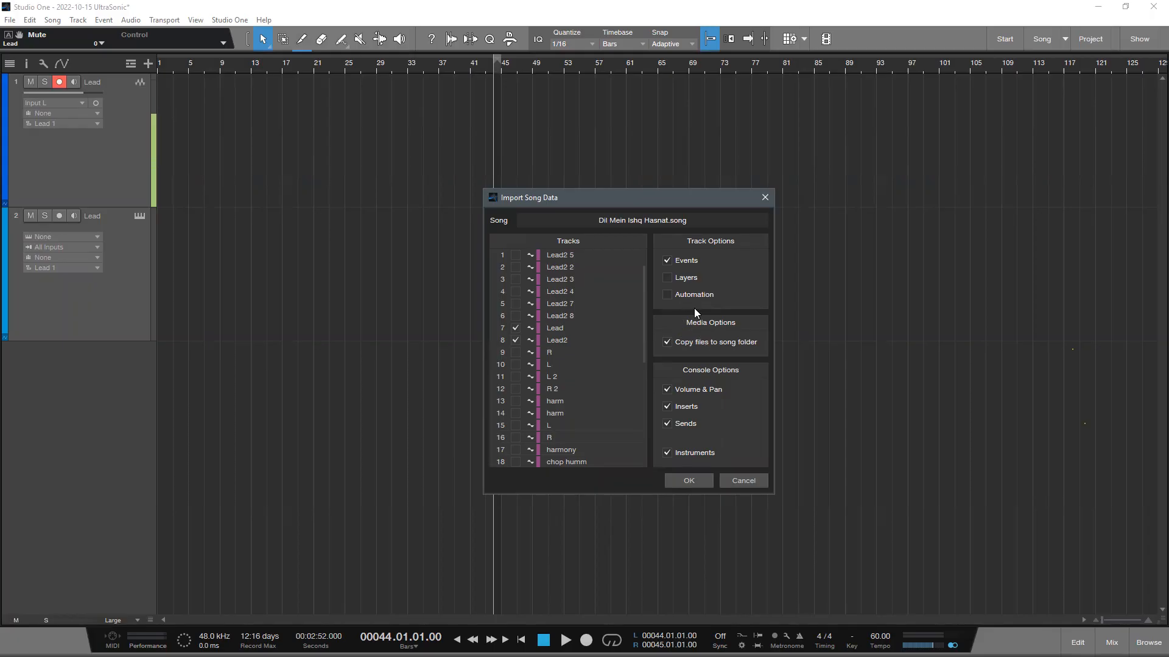
click(689, 482)
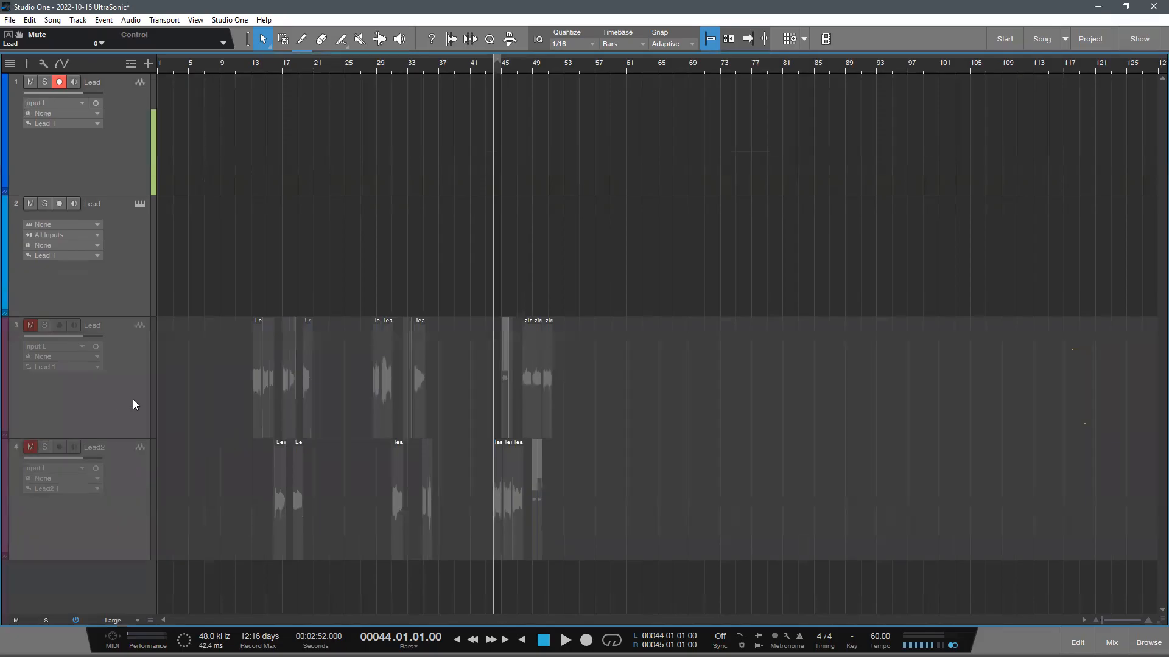
- Enable the imported Lead and Lead2 tracks and move both to the top of the track list
right_click(113, 396)
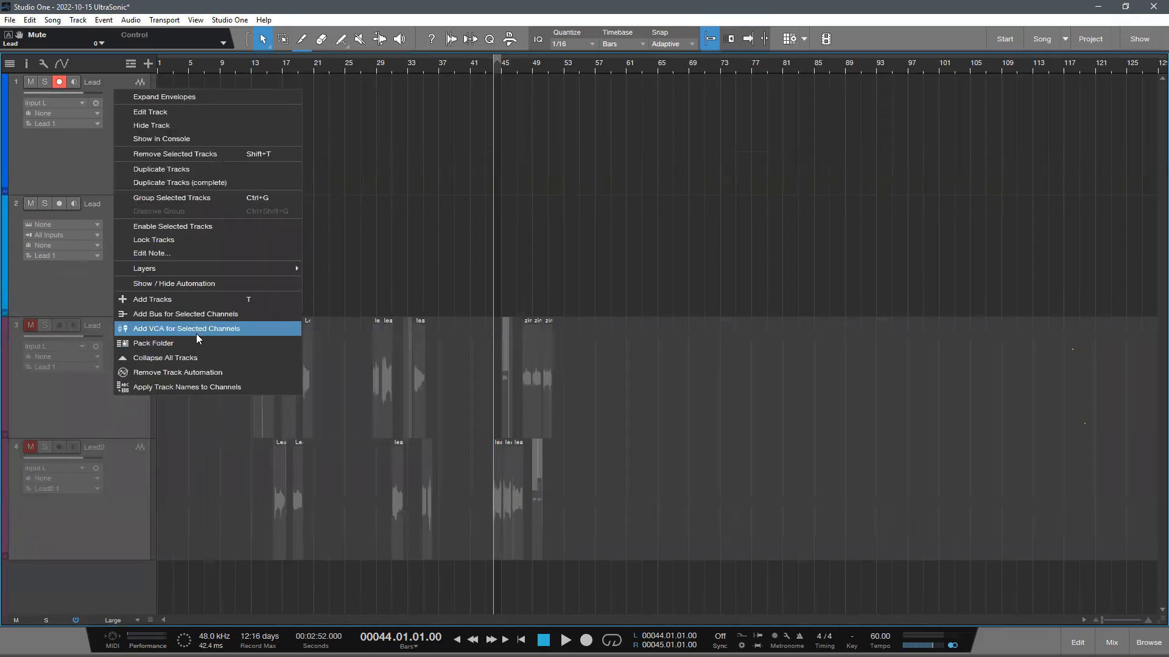
click(192, 227)
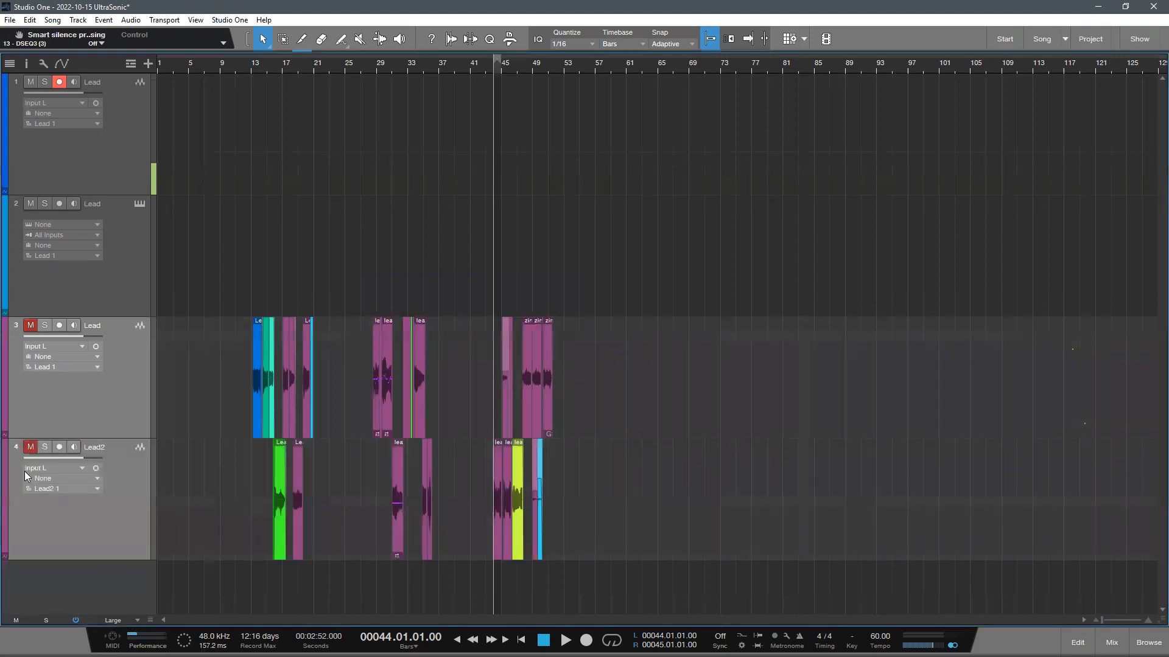
scroll(280, 440, down, 1)
click(123, 409)
click(115, 329)
shift+click(123, 407)
click(123, 338)
click(112, 417)
shift+click(122, 329)
drag(121, 328, 119, 96)
scroll(273, 245, up, 1)
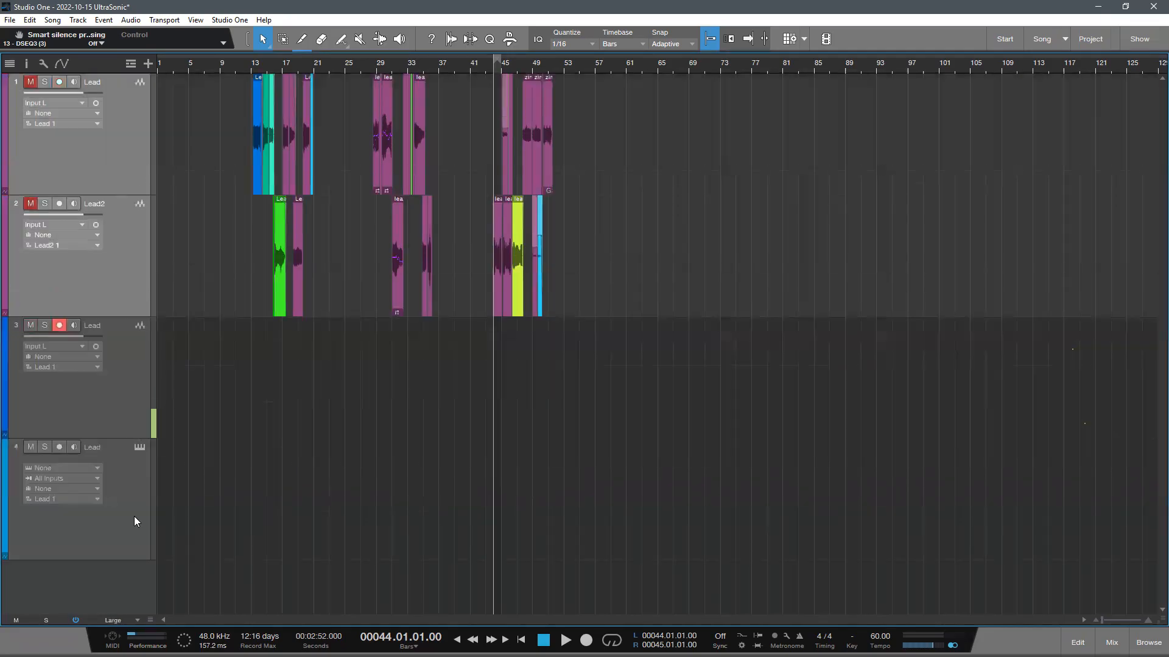
- Place the playback cursor at bar 13 and unmute the imported Lead and Lead2 tracks
click(134, 521)
click(126, 235)
scroll(209, 162, down, 1)
click(258, 63)
drag(259, 65, 292, 128)
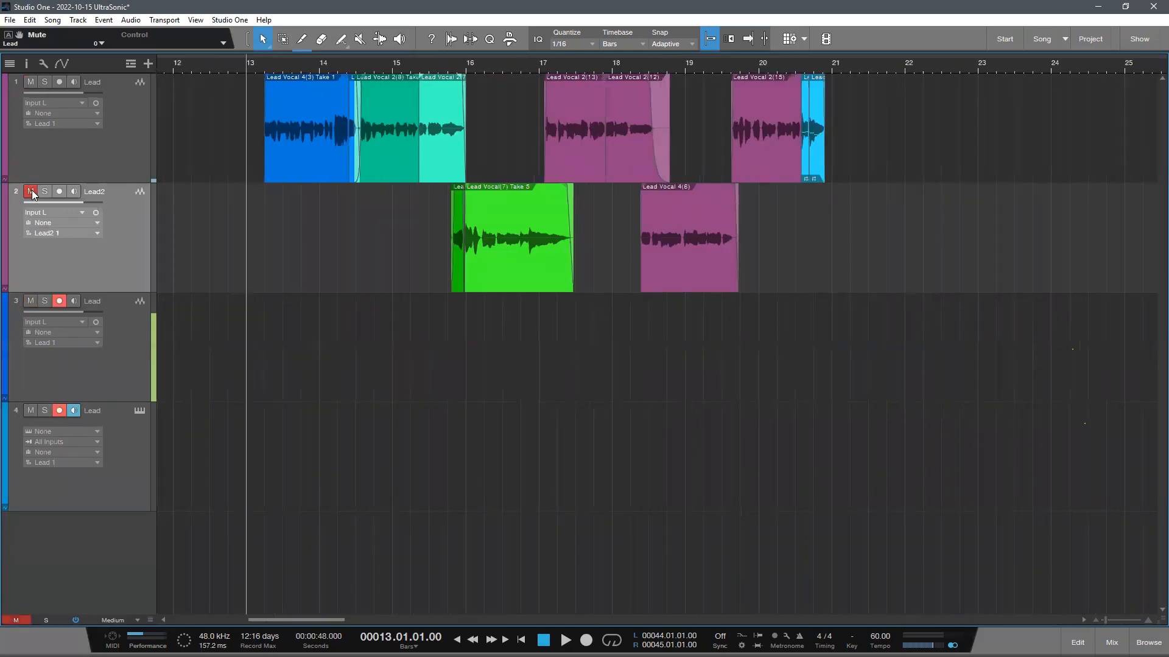
click(31, 192)
key(Up)
scroll(360, 331, down, 1)
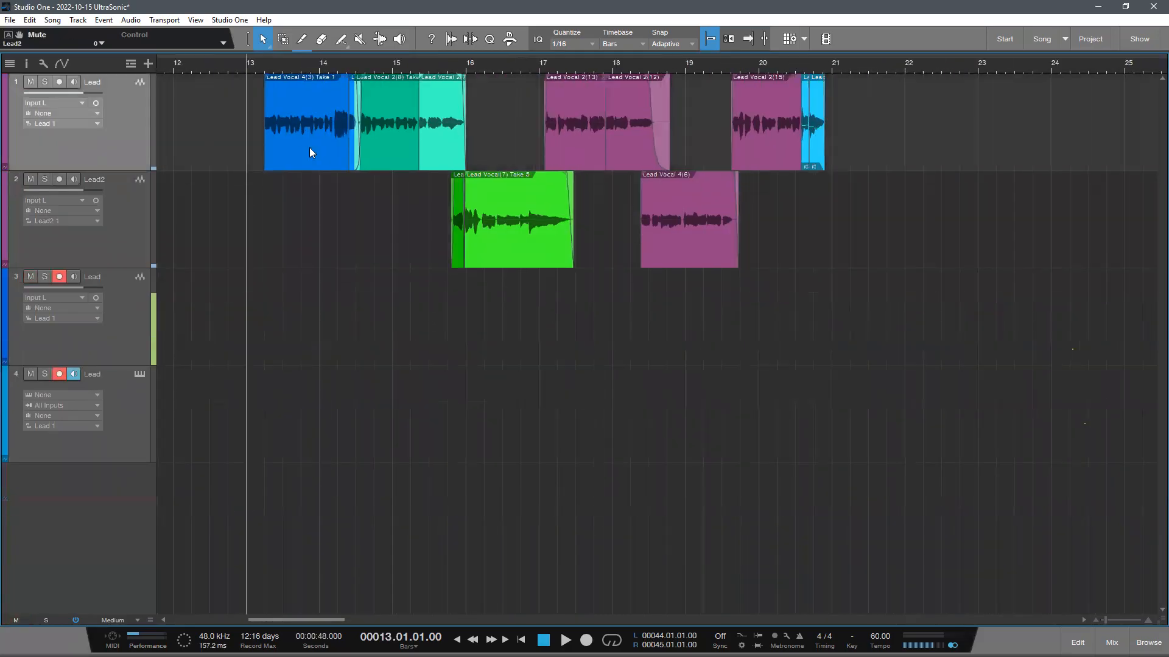
- Examine the imported Lead track's vocal events, its track commands and its insert effects in the console
scroll(295, 99, up, 5)
scroll(313, 99, up, 2)
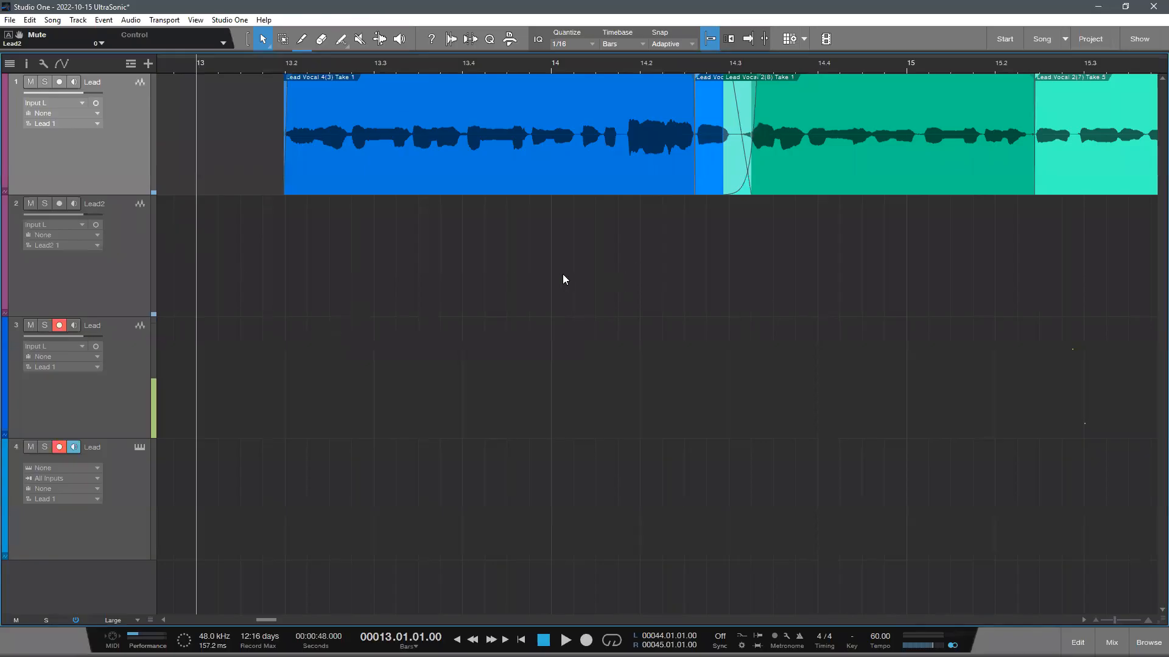
right_click(134, 151)
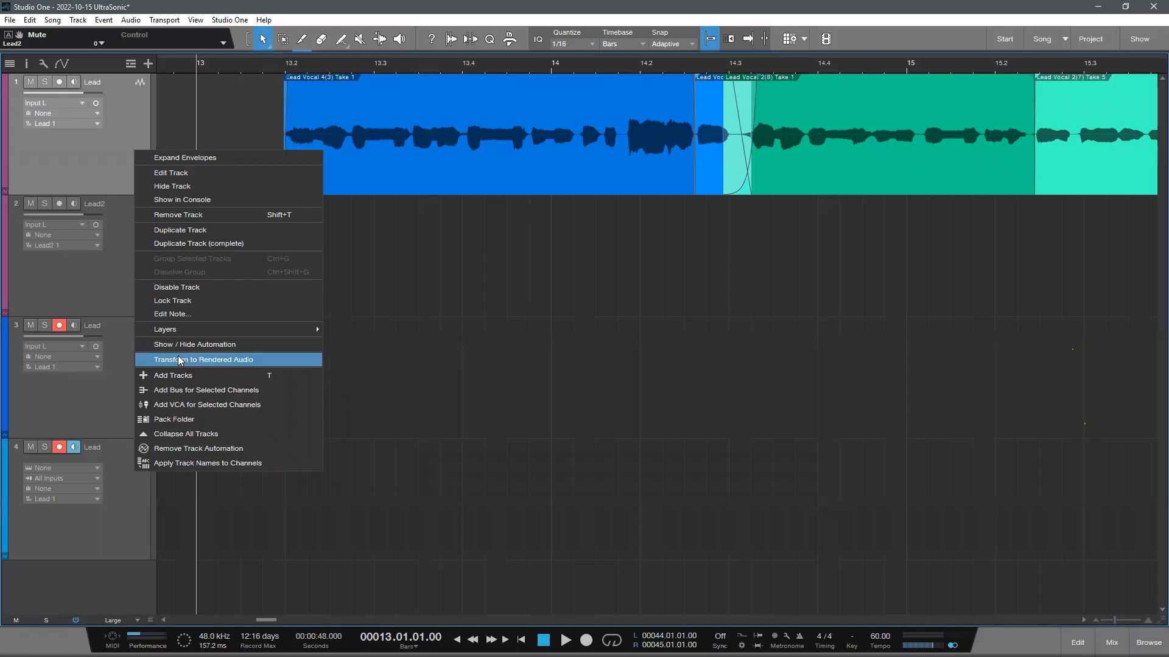
click(377, 382)
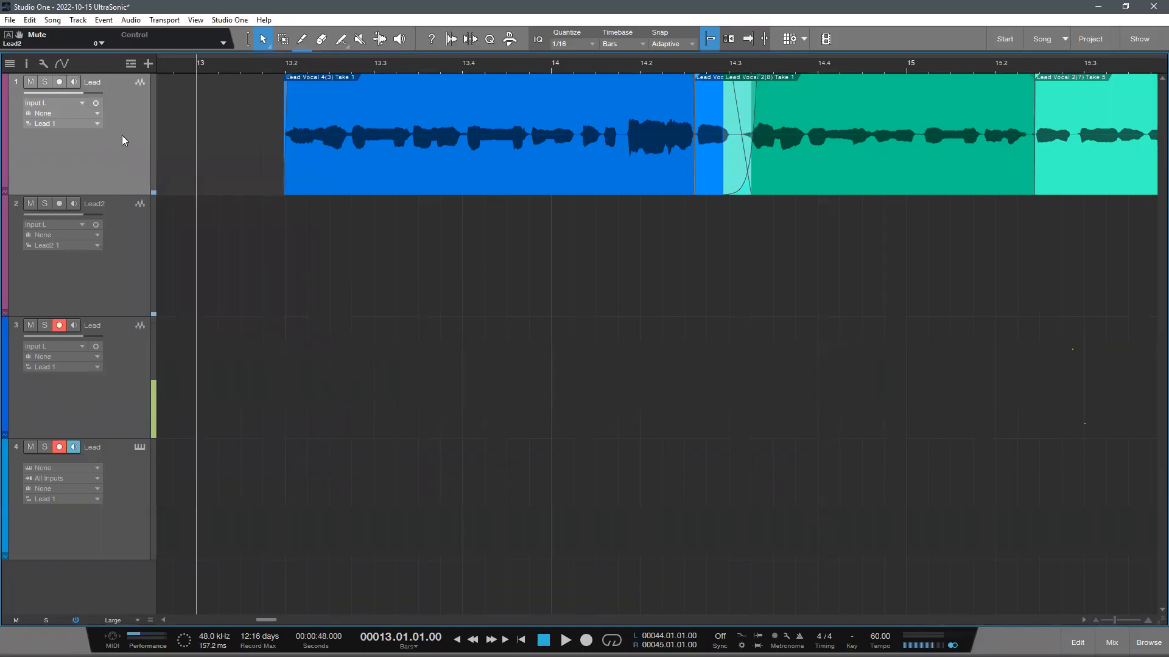
key(F3)
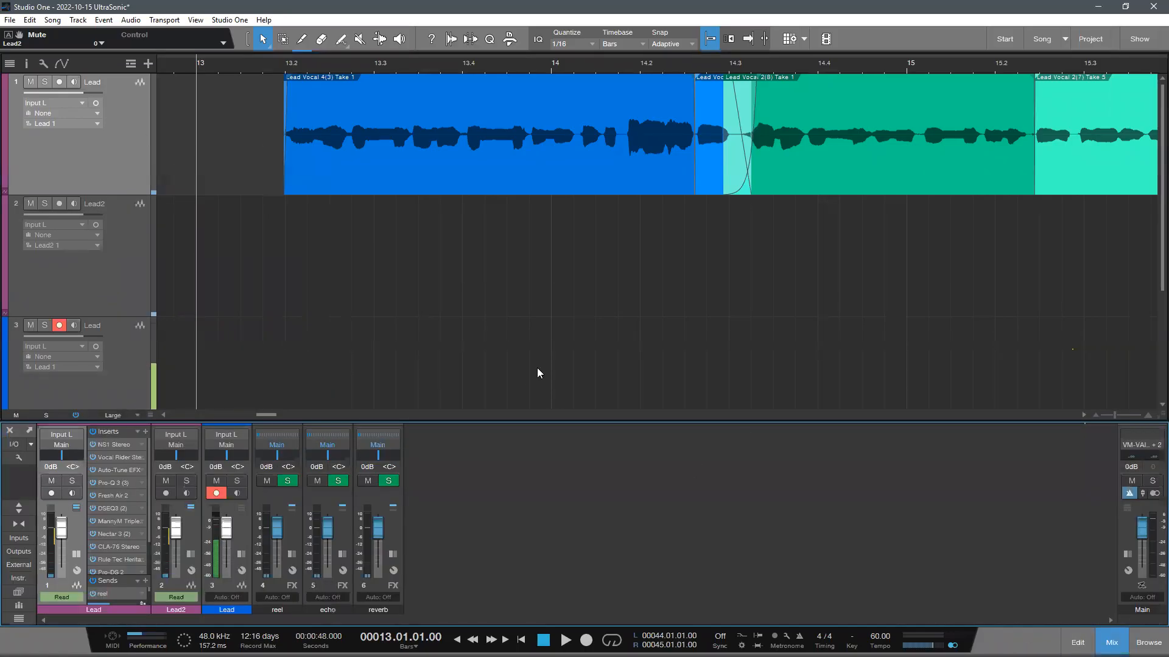
scroll(418, 217, up, 1)
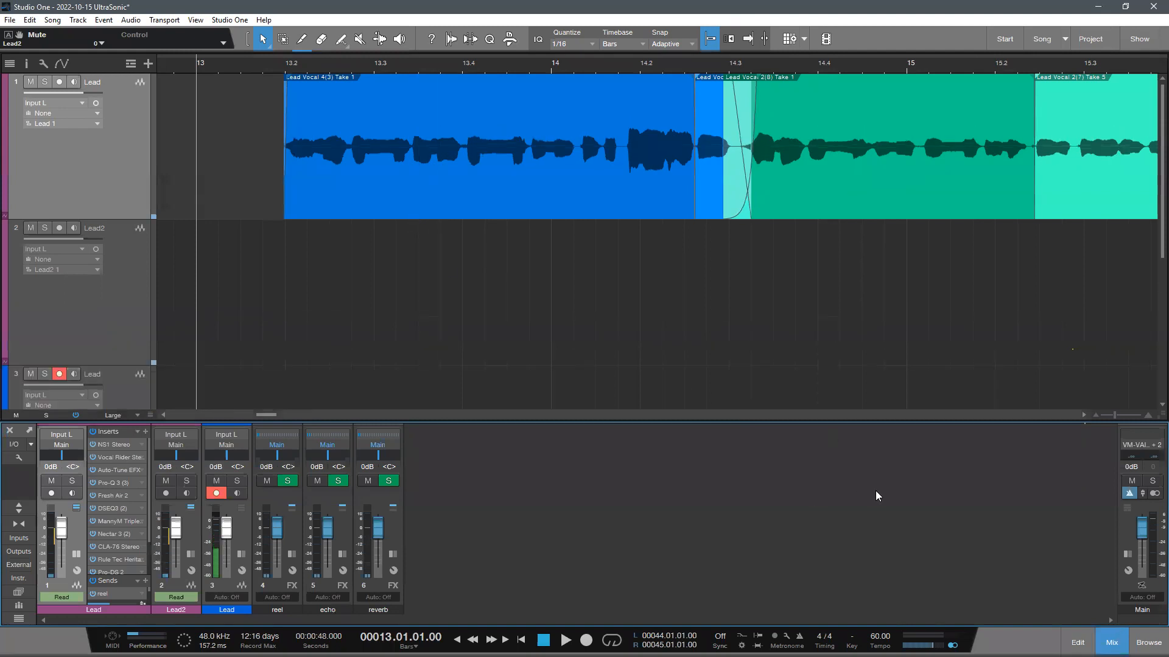
click(1109, 639)
- Play a short passage of the imported Lead vocal from just after bar 13
double_click(270, 60)
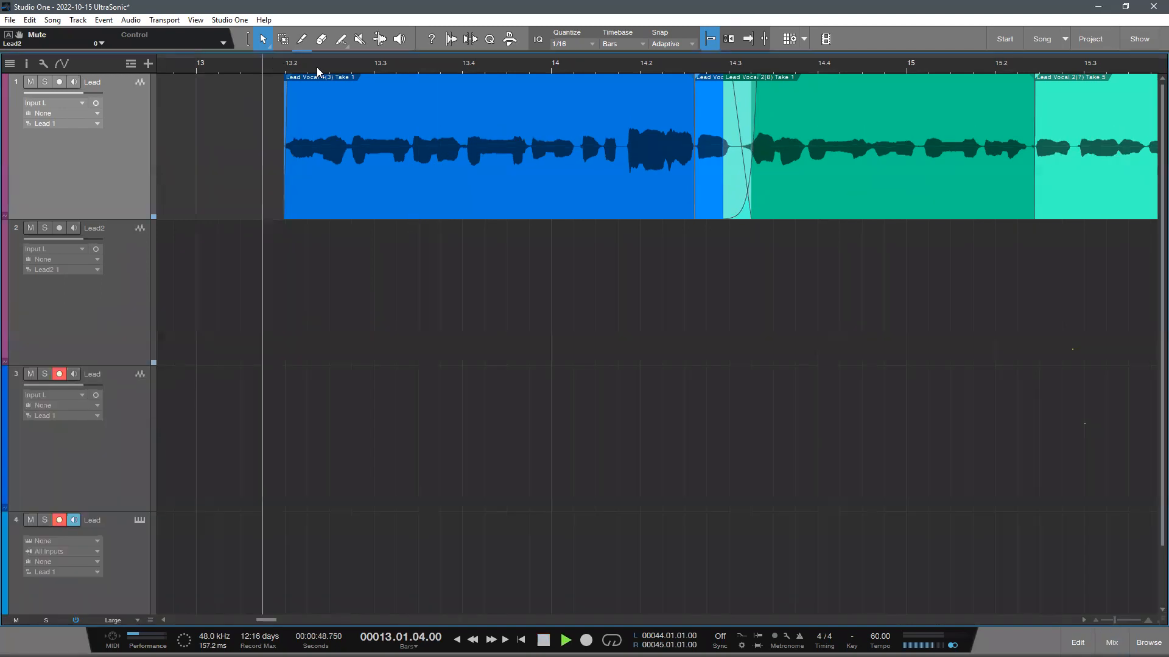
scroll(292, 65, down, 5)
key(space)
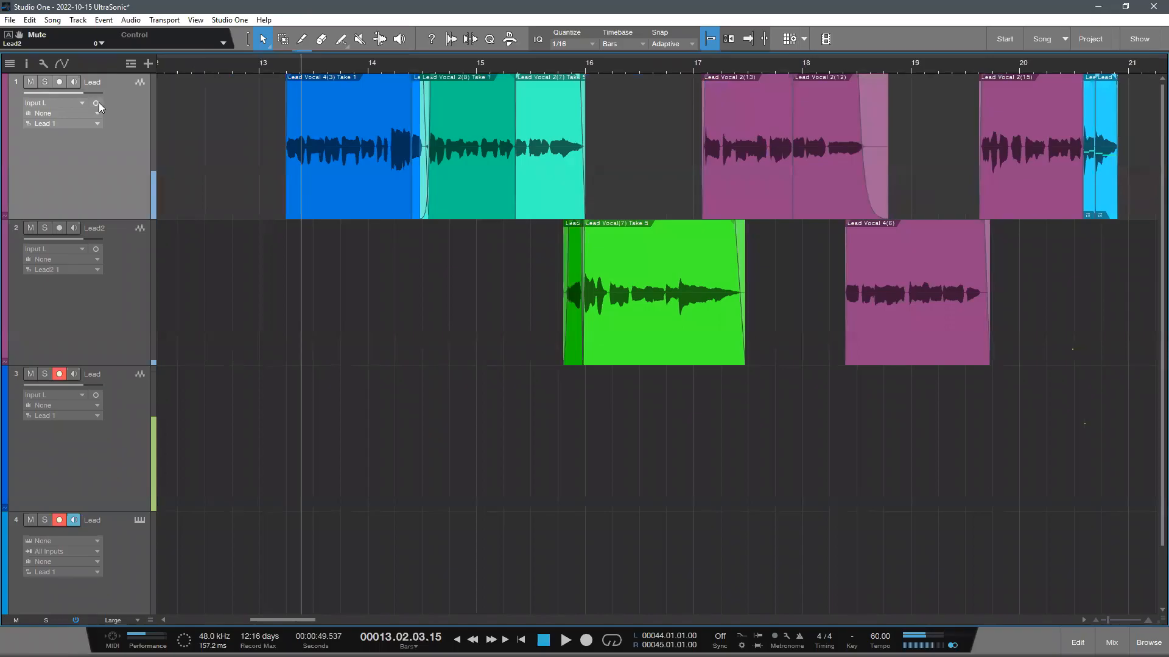
- Switch the imported Lead and Lead2 tracks to the stereo Input L+R and play the vocals from about bar 28
drag(484, 57, 429, 22)
scroll(474, 60, down, 5)
scroll(567, 64, down, 4)
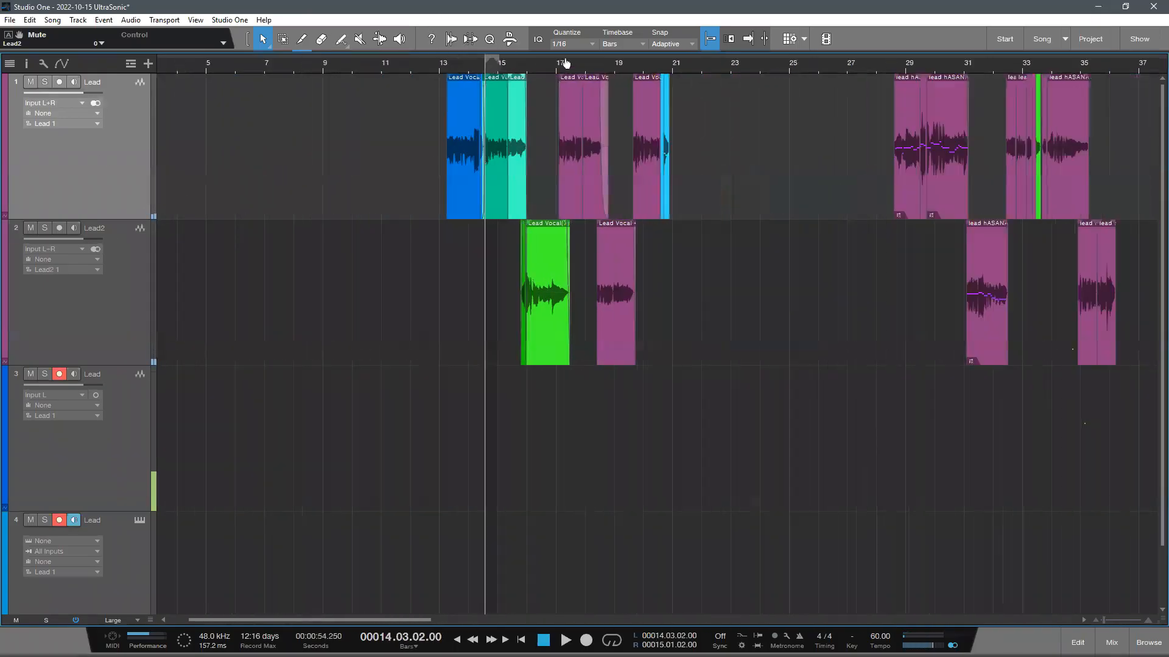
click(659, 69)
key(space)
scroll(568, 71, up, 4)
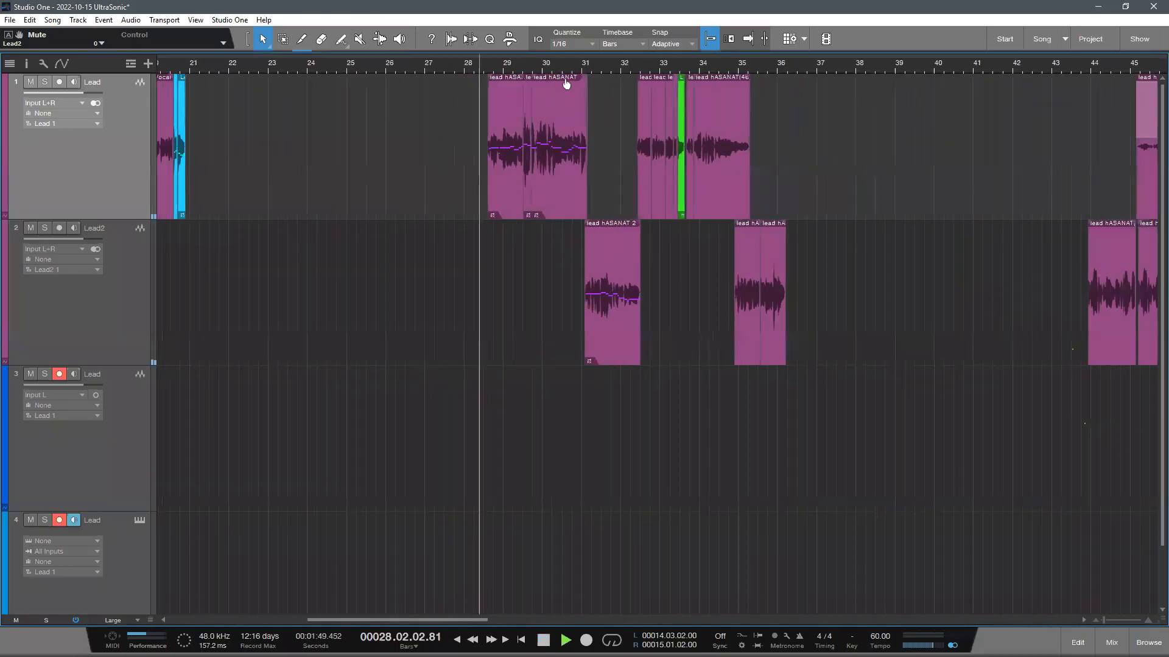
- Restart playback of the imported vocals from bar 13
scroll(565, 71, down, 4)
key(space)
click(219, 66)
key(space)
key(e)
key(e)
key(e)
key(e)
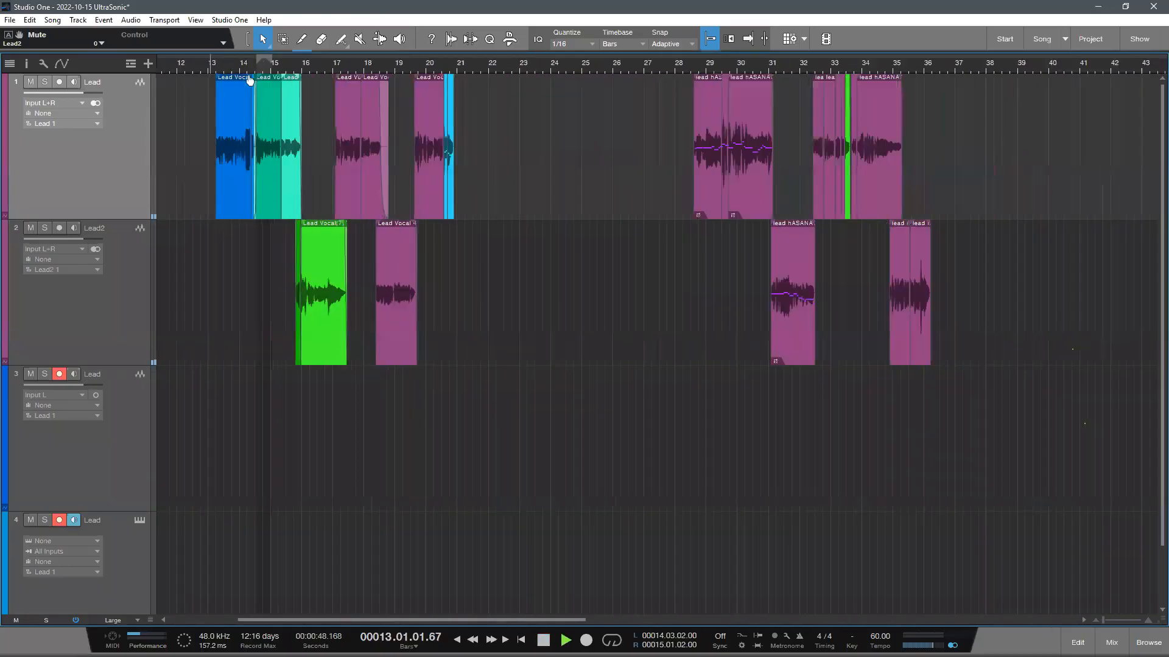
- Play the imported Lead and Lead2 vocals through from bar 13 to about bar 18 and stop there
key(w)
scroll(304, 190, up, 1)
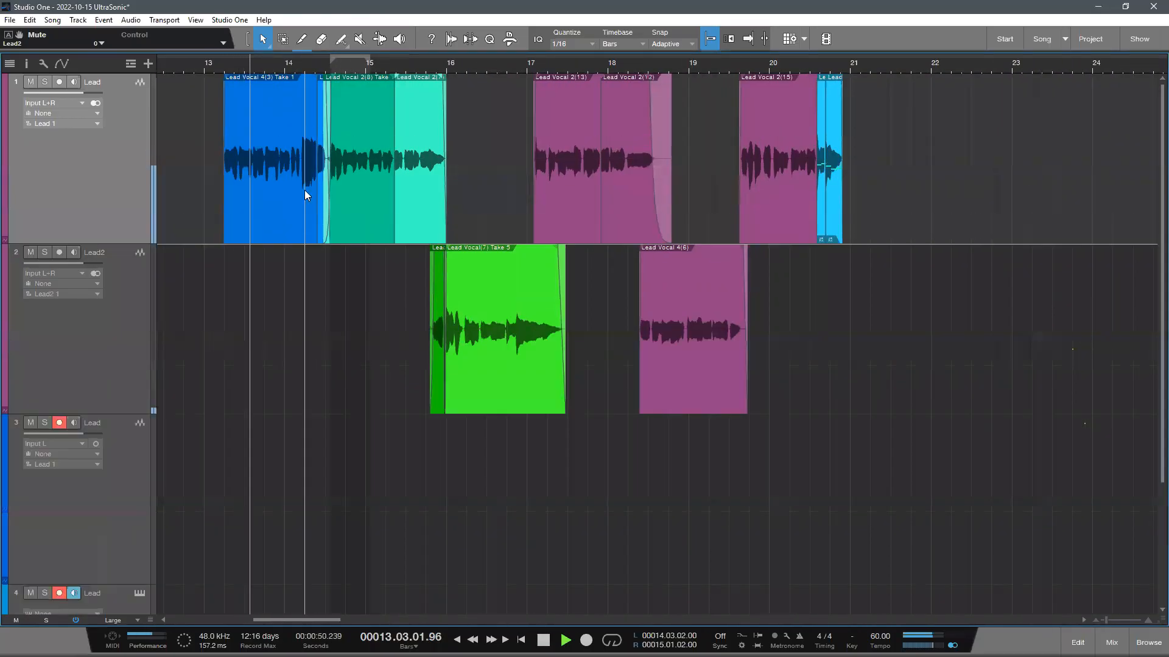
scroll(302, 292, down, 3)
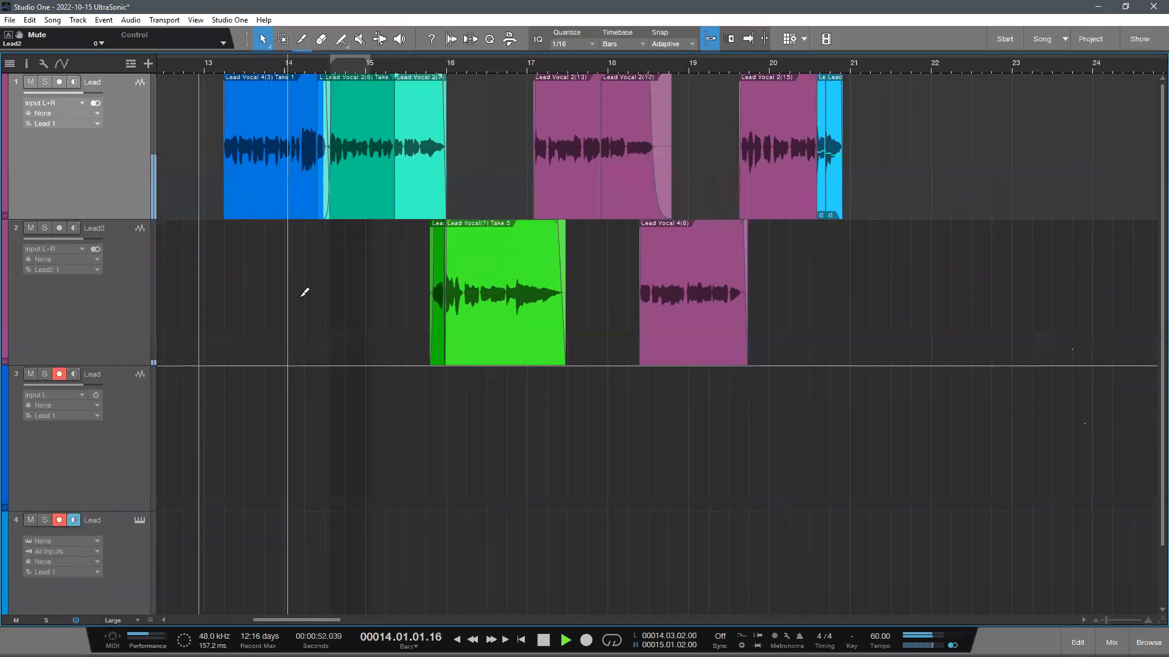
scroll(414, 66, down, 3)
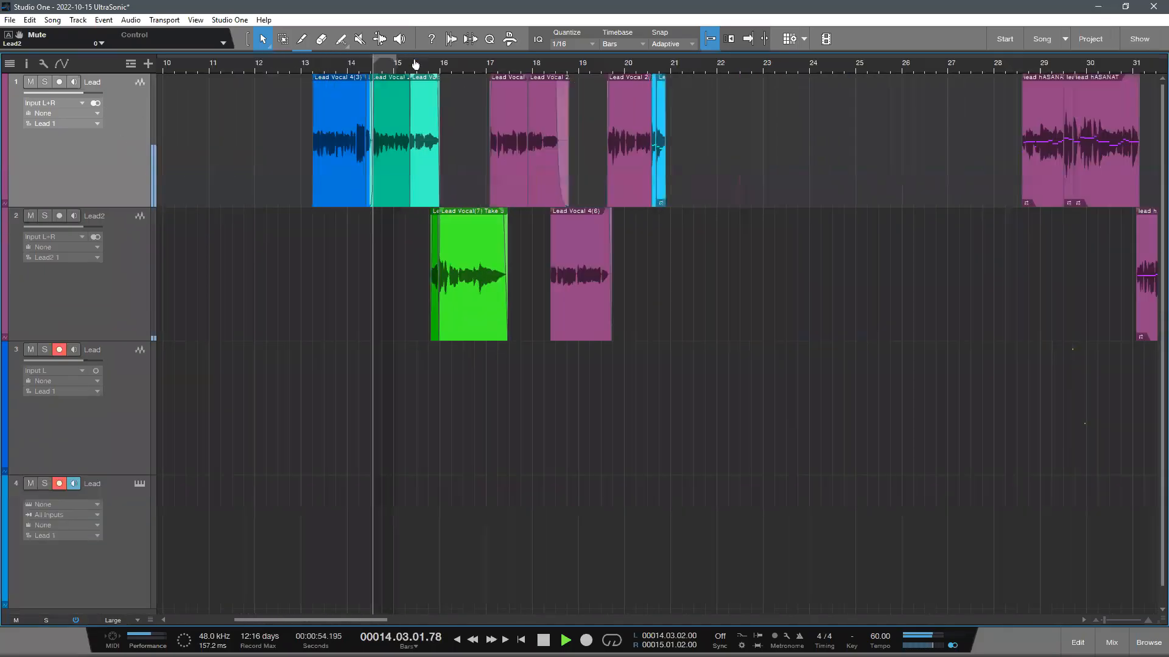
scroll(414, 65, up, 3)
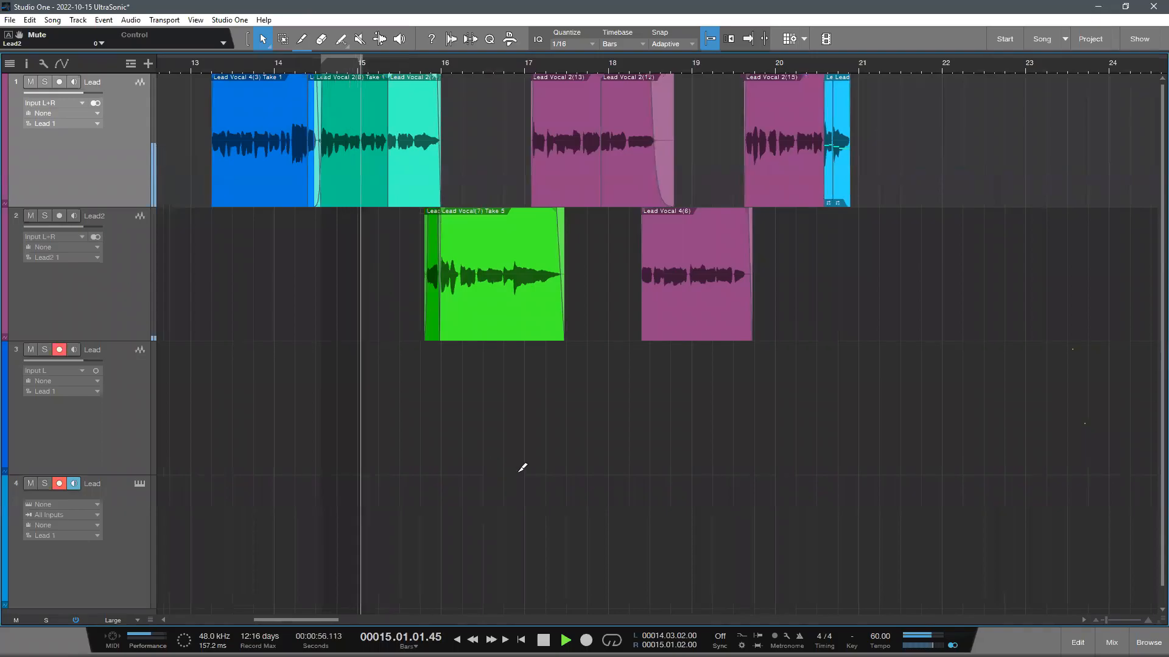
scroll(629, 488, down, 1)
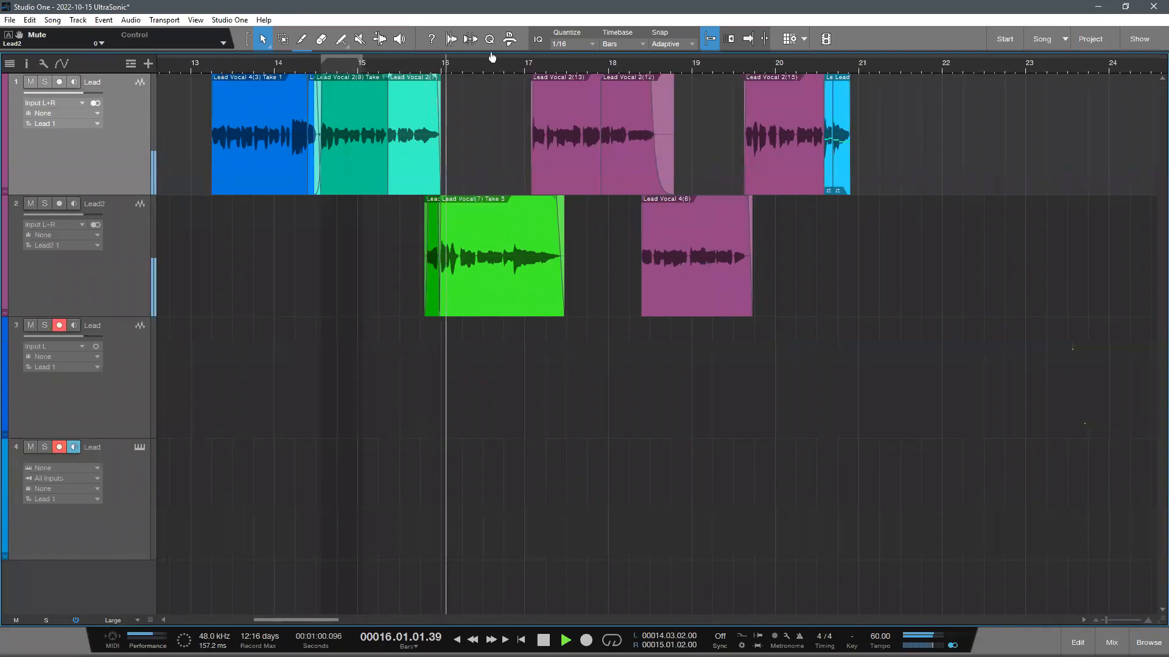
scroll(482, 70, down, 2)
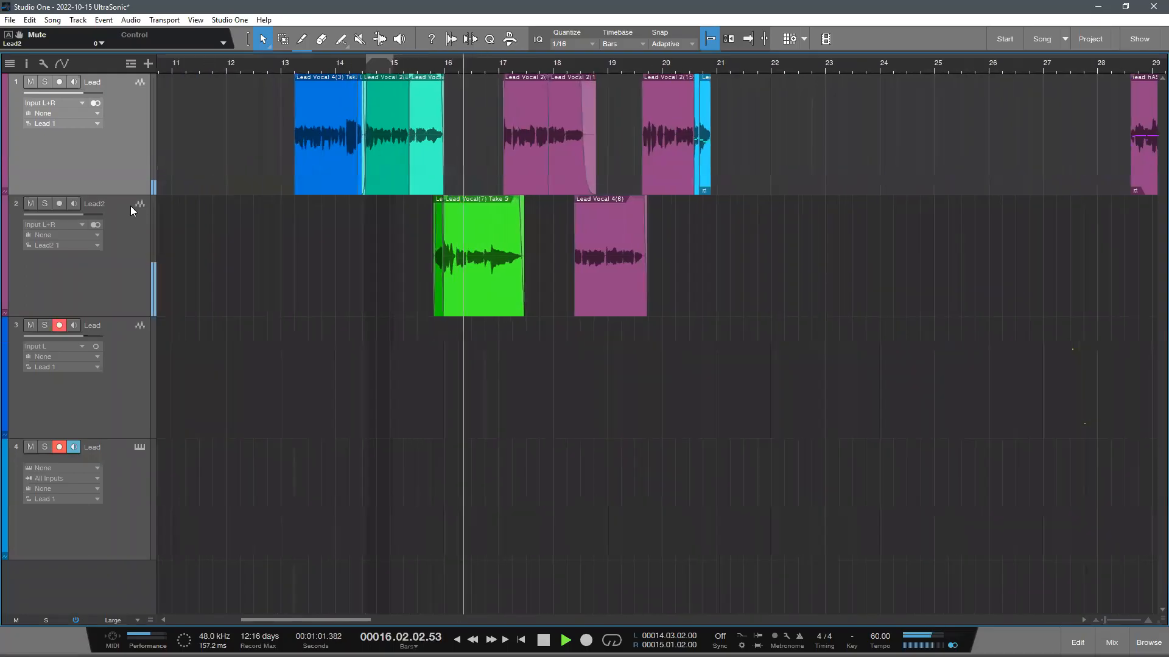
click(130, 205)
key(ctrl+z)
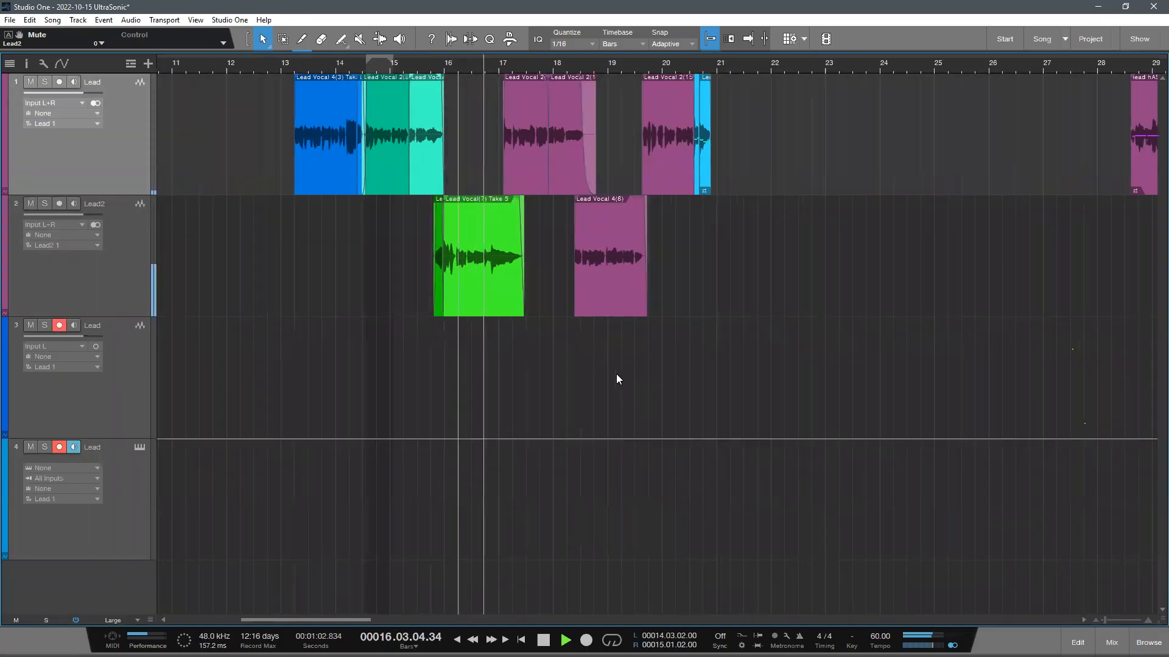
drag(502, 81, 539, 195)
scroll(552, 293, down, 1)
drag(613, 63, 611, 59)
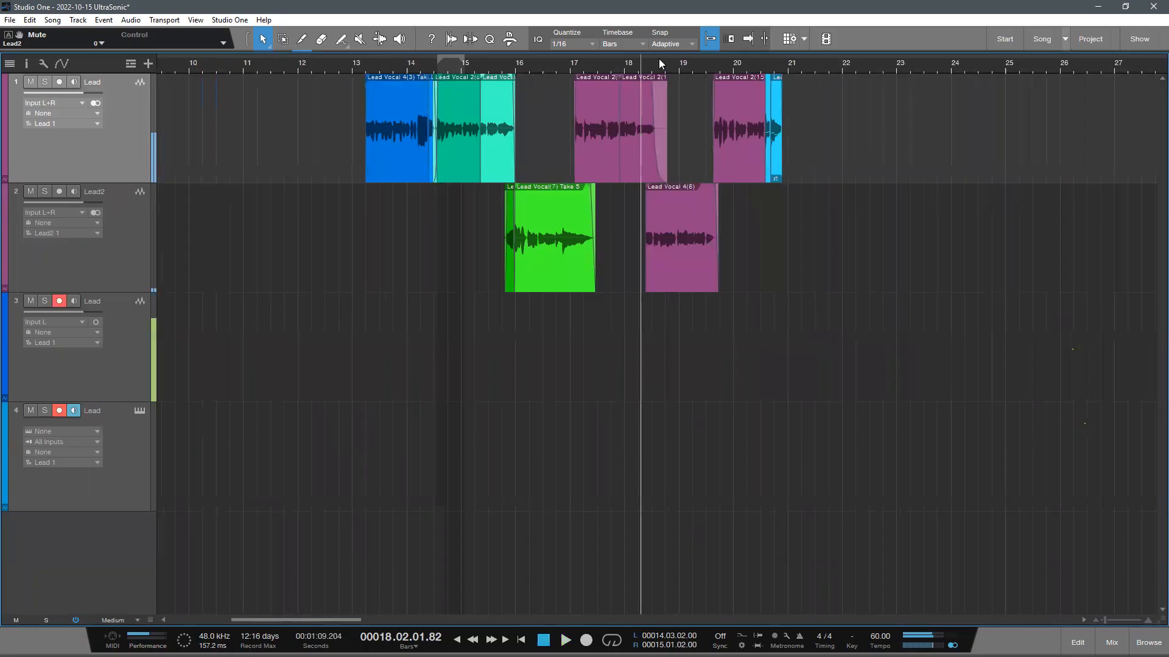
- Import the Back audio file from the desktop as a new track and place that track first in the track list
drag(700, 590, 679, 592)
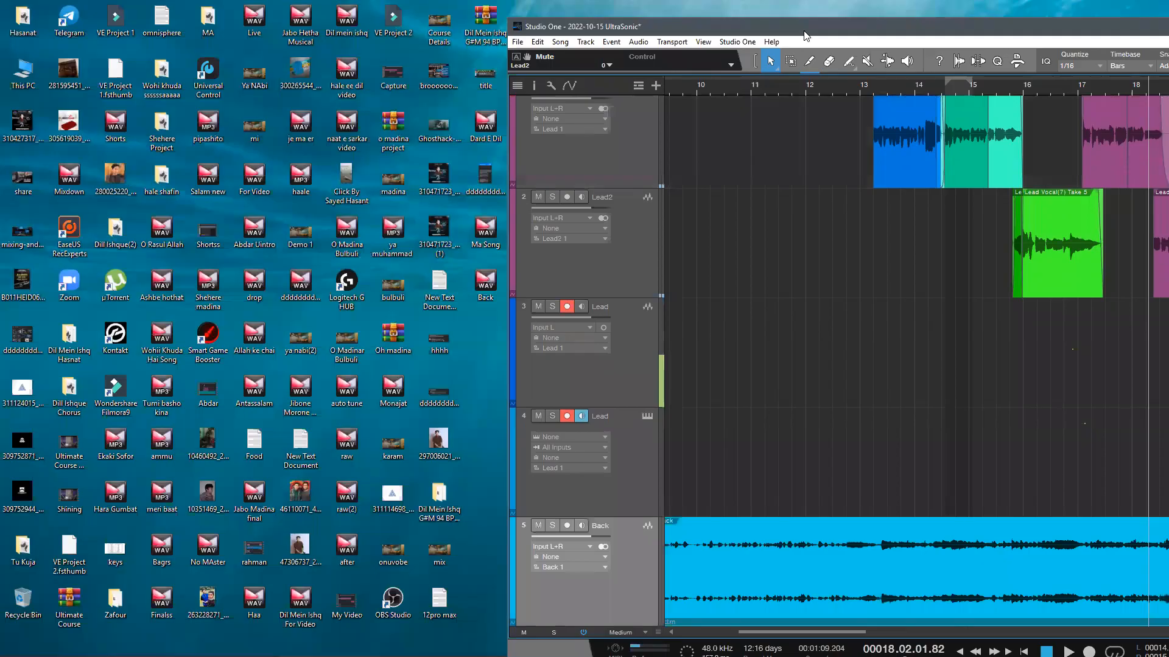
double_click(804, 31)
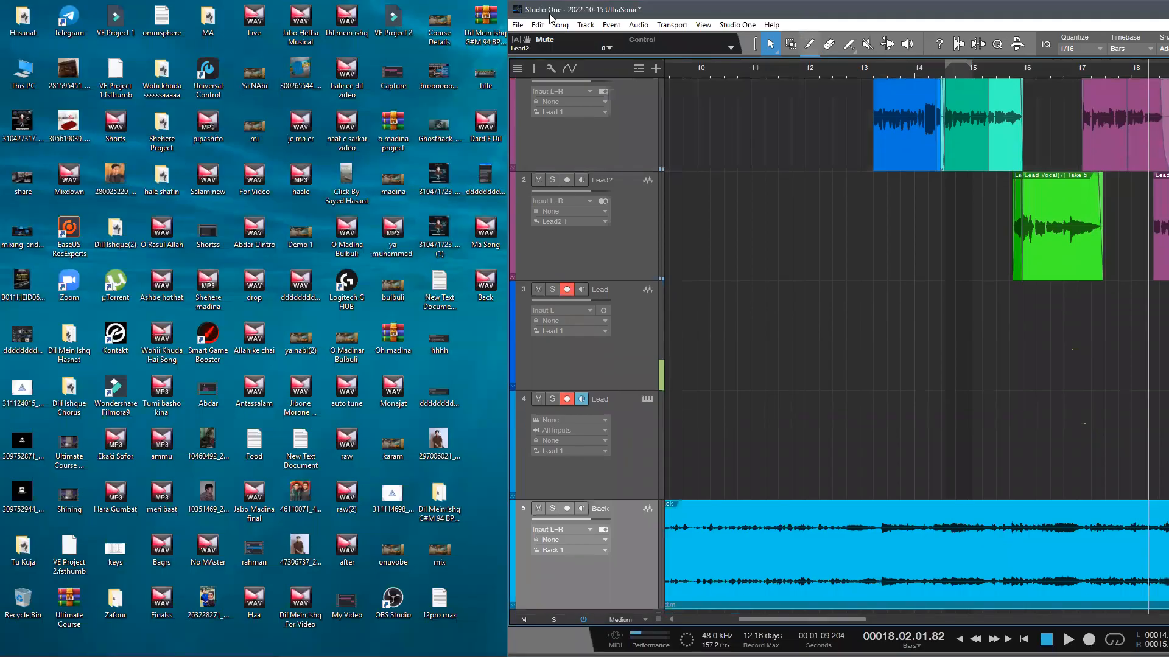
double_click(529, 12)
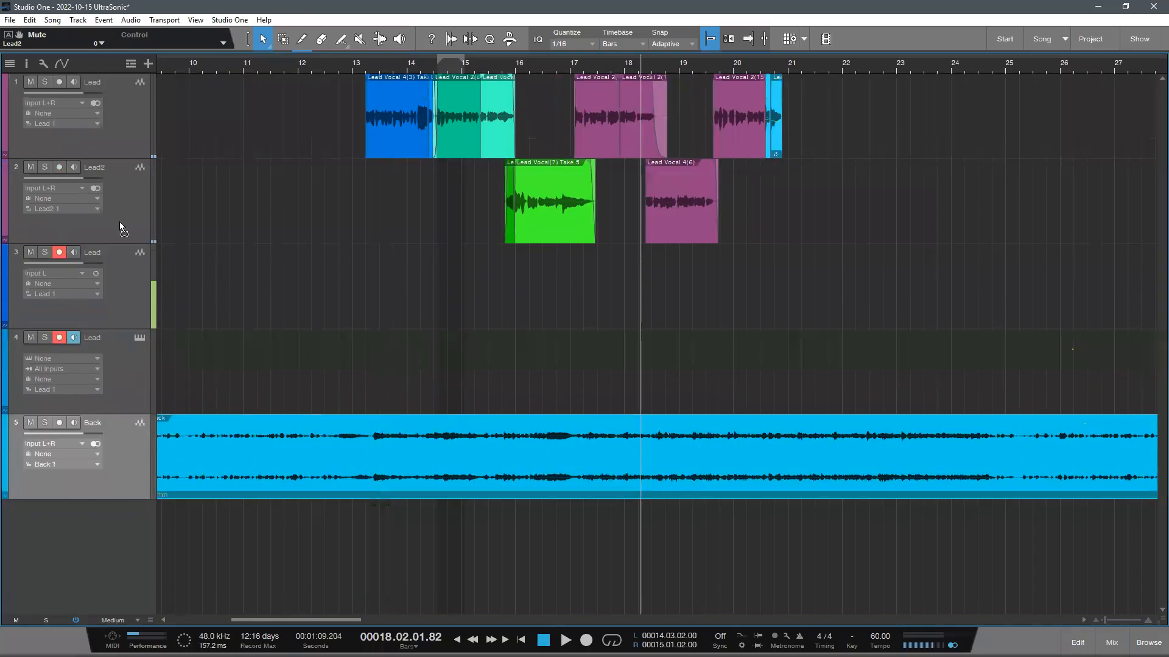
scroll(395, 220, up, 1)
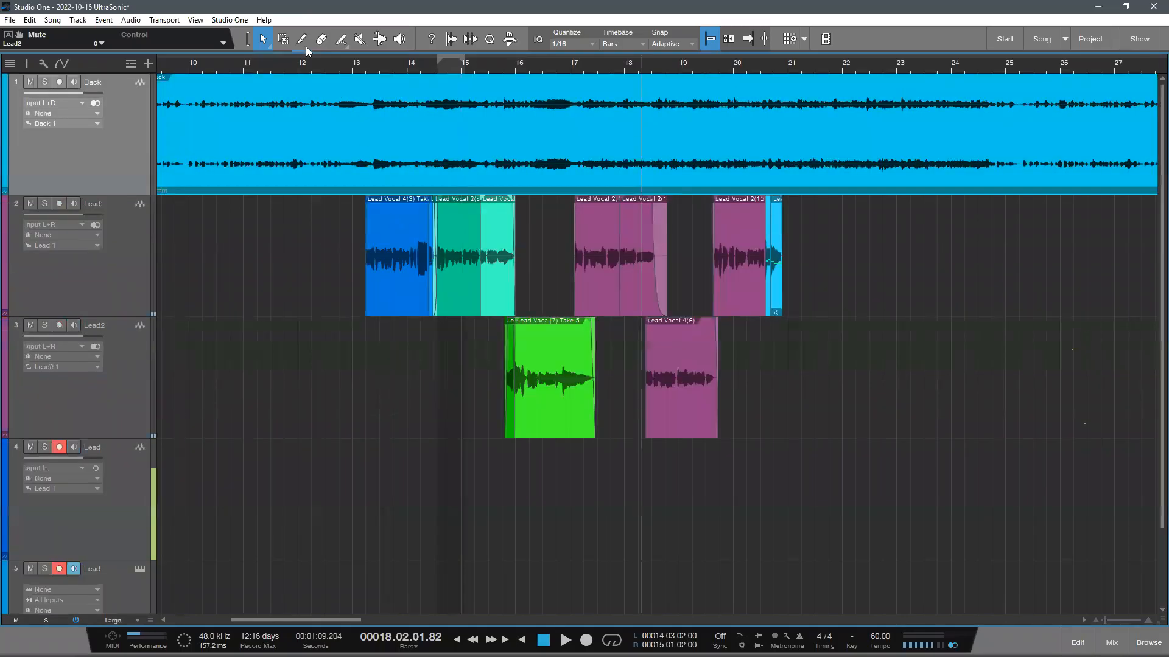
- Solo the Back track, start playback from bar 11 and move the Back event to start at bar 13
click(243, 63)
key(space)
click(46, 82)
drag(246, 119, 450, 155)
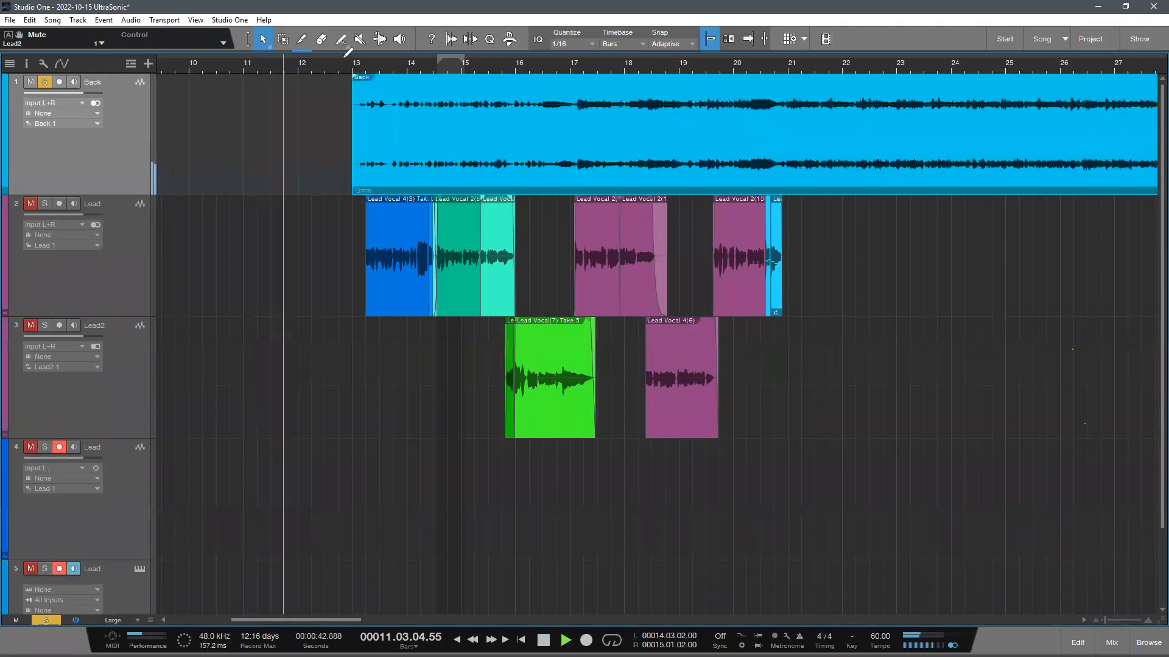
- Play the soloed Back track from bar 13, trying its volume at +2.9 dB and returning it to 0 dB
scroll(364, 81, up, 6)
scroll(364, 79, down, 2)
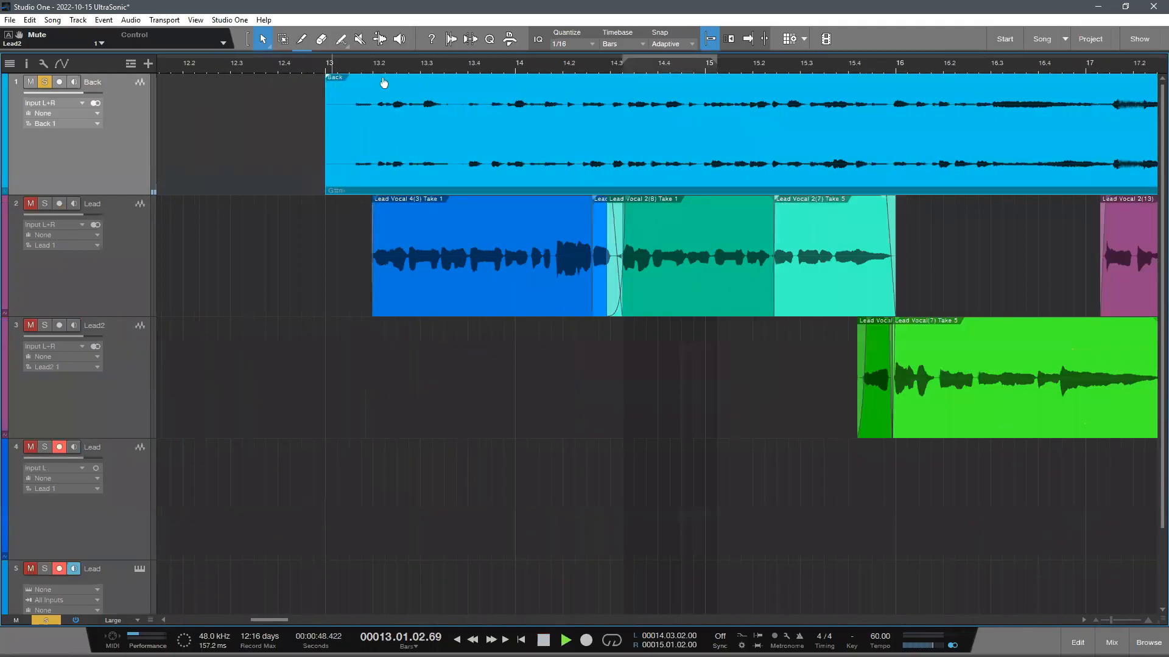
scroll(379, 84, up, 3)
scroll(426, 91, up, 3)
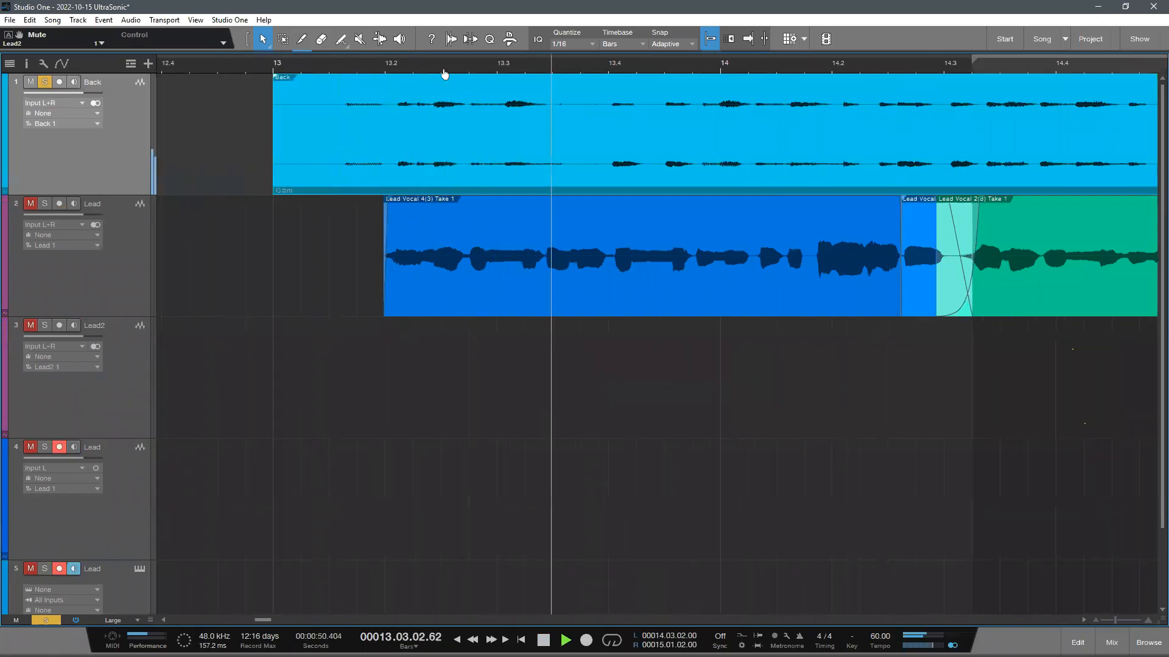
scroll(334, 112, up, 1)
drag(98, 93, 112, 94)
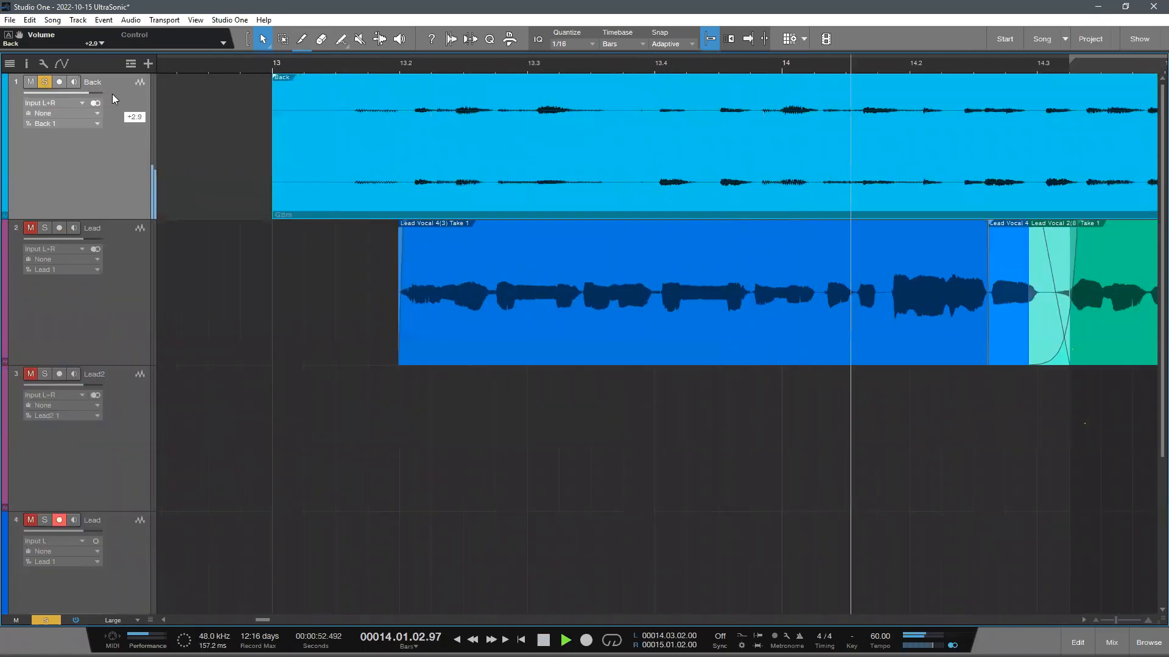
scroll(264, 72, down, 5)
scroll(244, 68, up, 3)
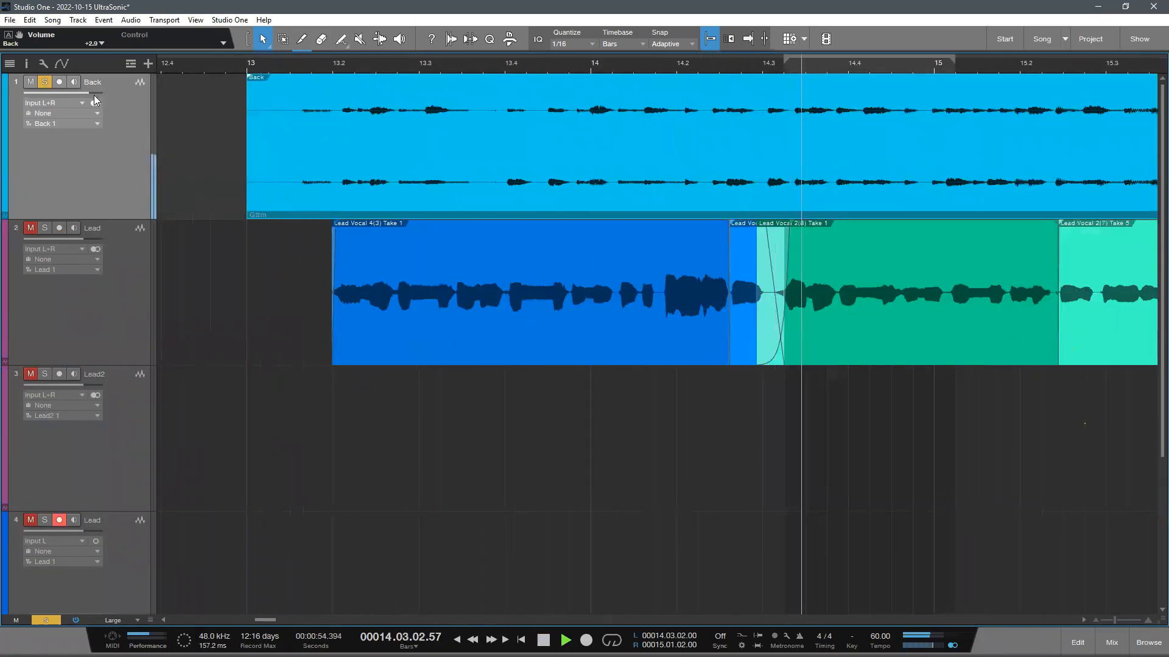
scroll(296, 79, down, 2)
scroll(296, 80, up, 2)
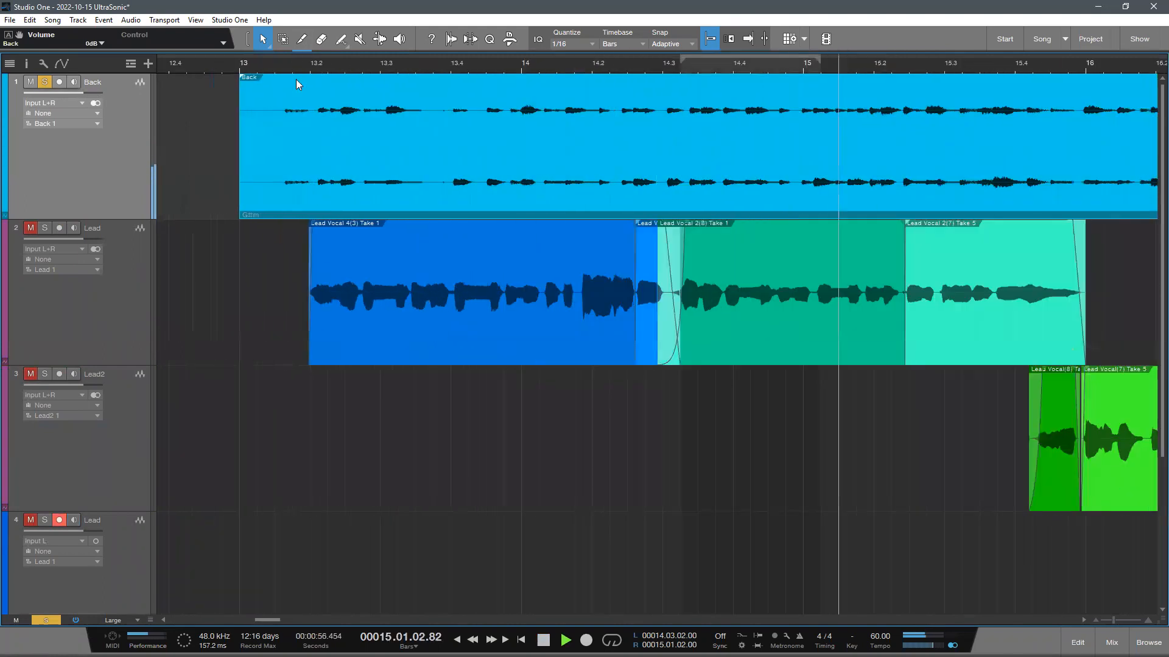
key(space)
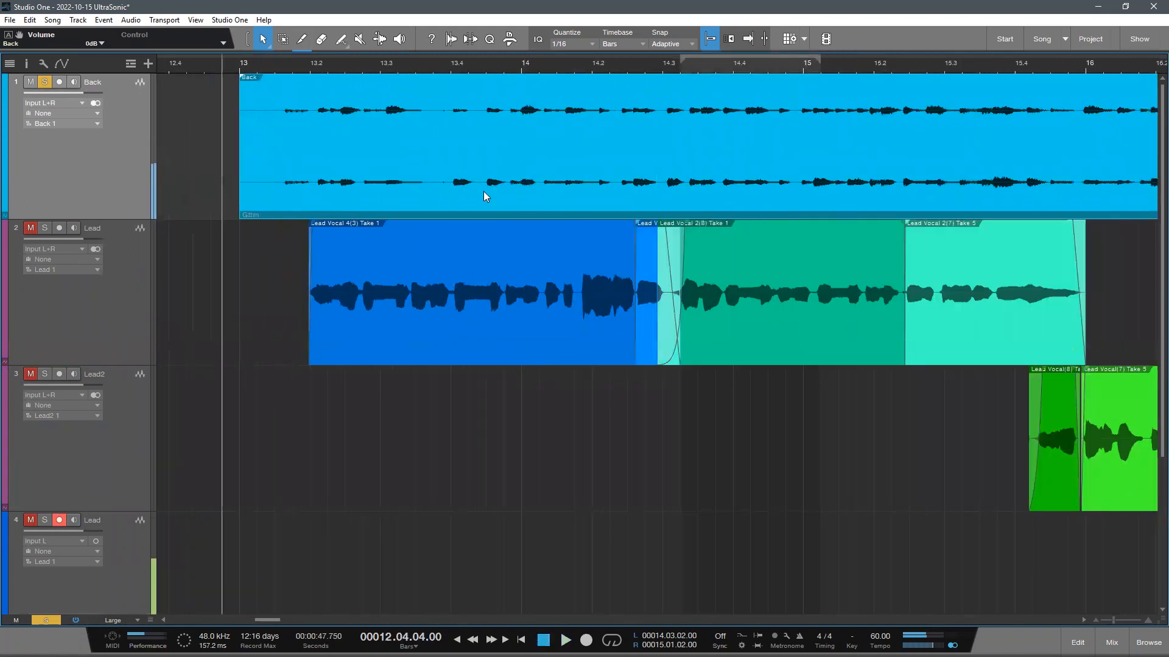
- Try shifting the Back event slightly before bar 13 to line it up with the Lead vocal, and undo the last nudge
scroll(484, 192, up, 3)
key(space)
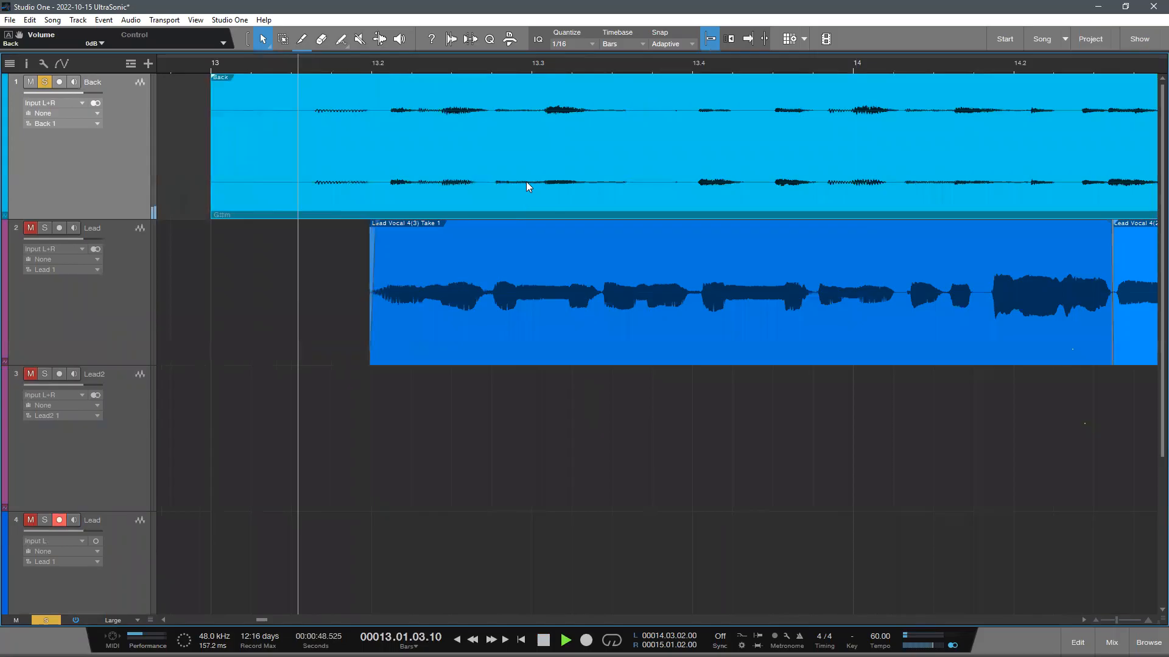
drag(442, 165, 434, 128)
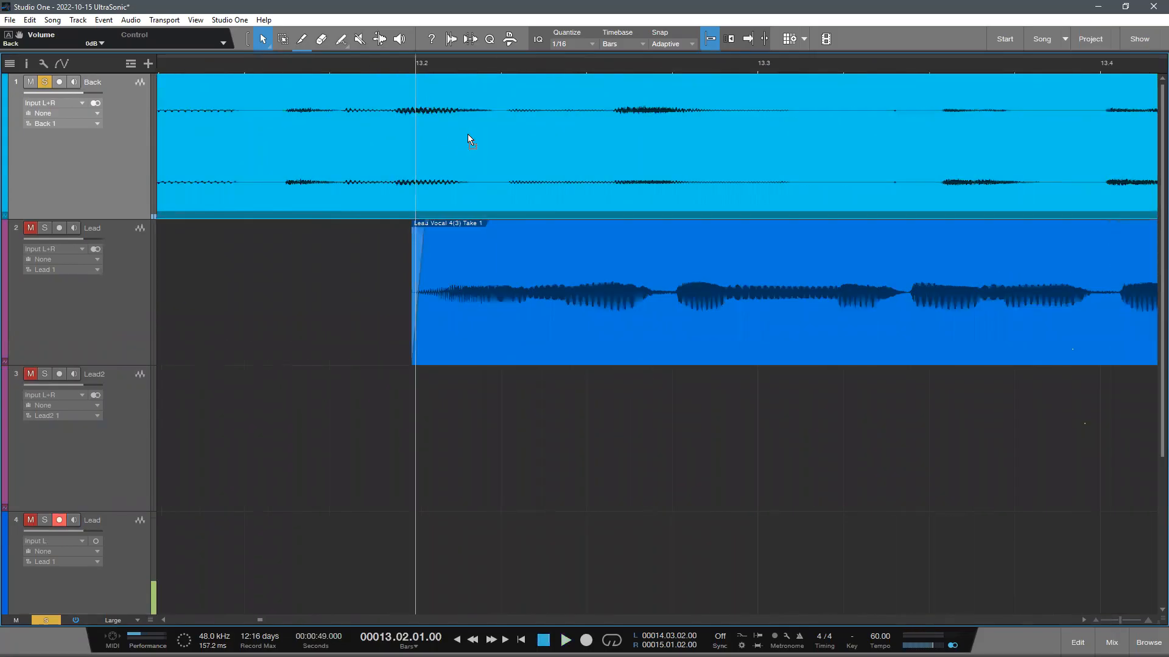
key(ctrl+z)
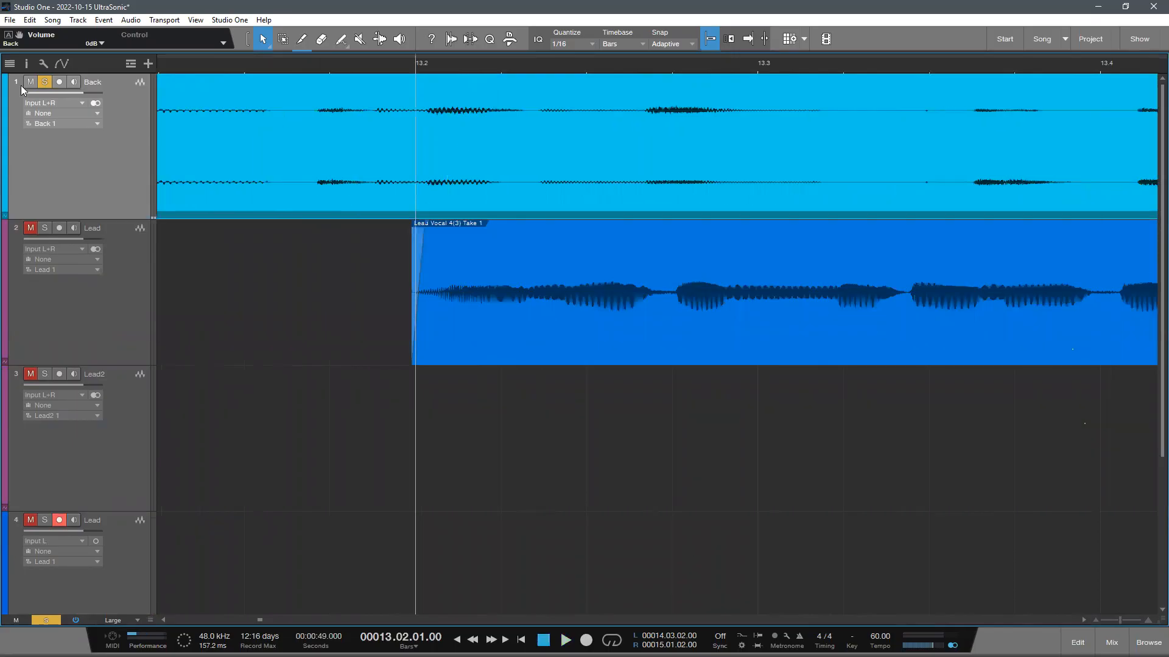
- Examine the Back track's tempo and timestretch settings in the track inspector
key(F4)
click(74, 98)
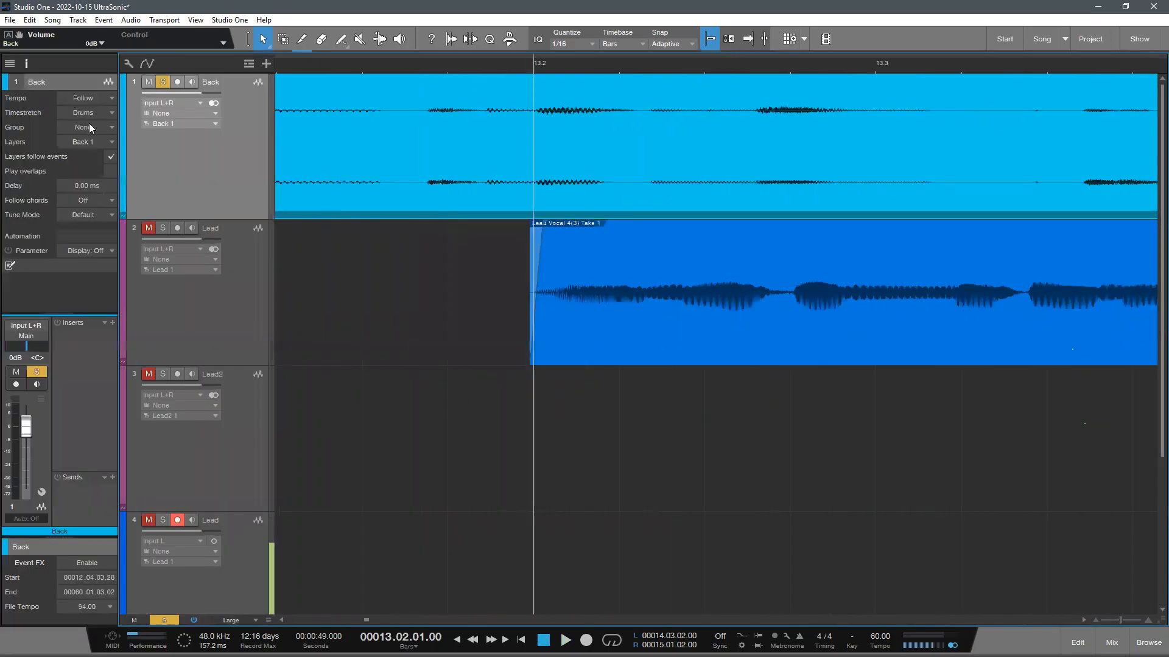
click(101, 112)
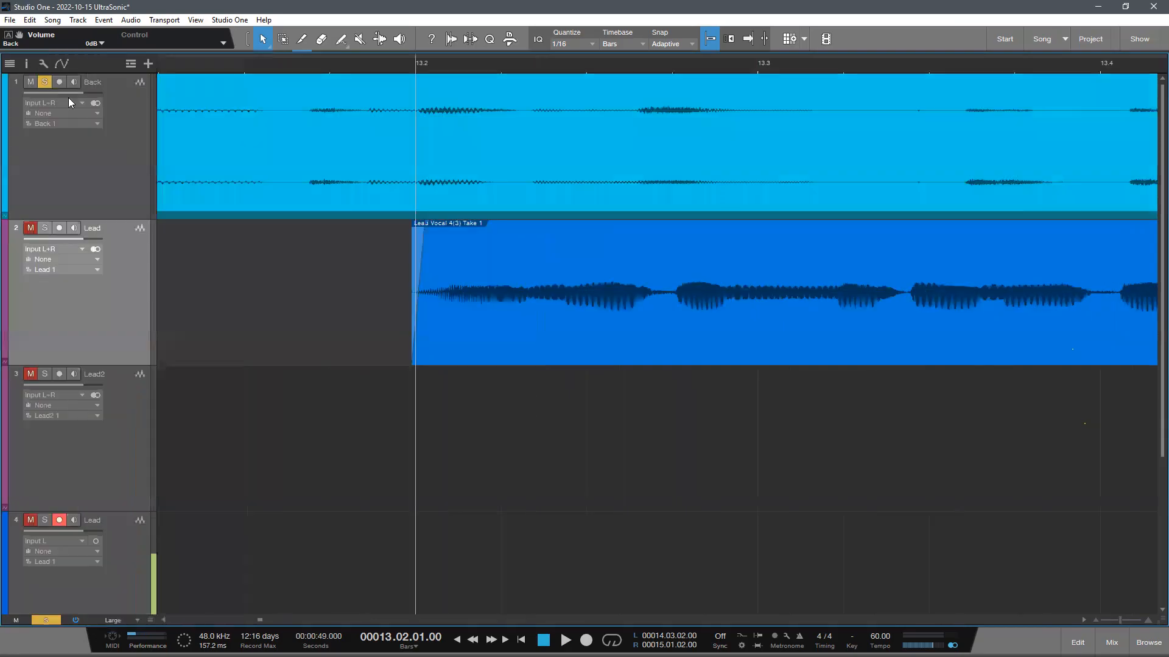
click(27, 64)
click(26, 64)
- Solo the Lead track together with the Back track and play both from just after bar 13
scroll(360, 62, down, 6)
click(267, 70)
click(41, 227)
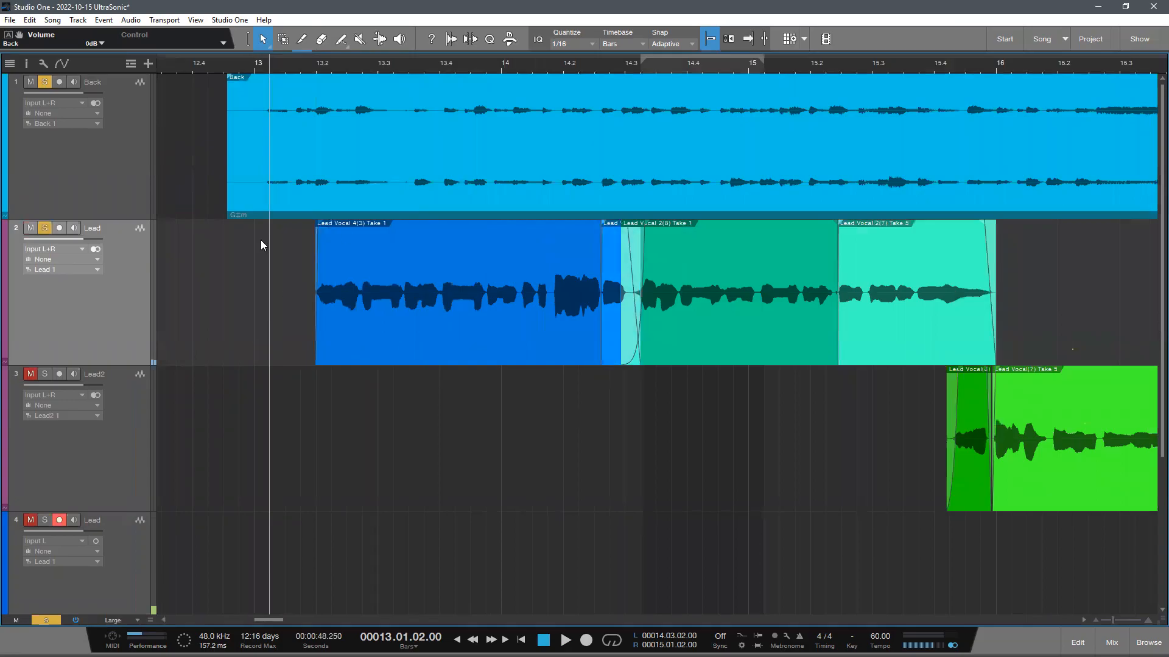
key(space)
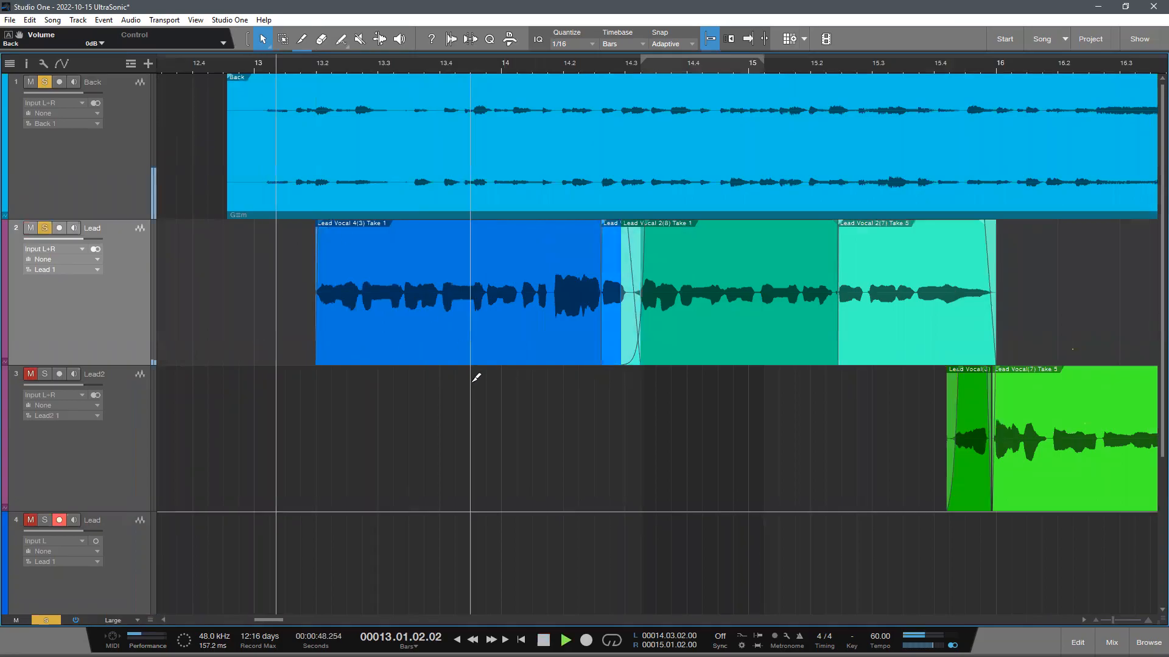
scroll(475, 377, down, 1)
key(space)
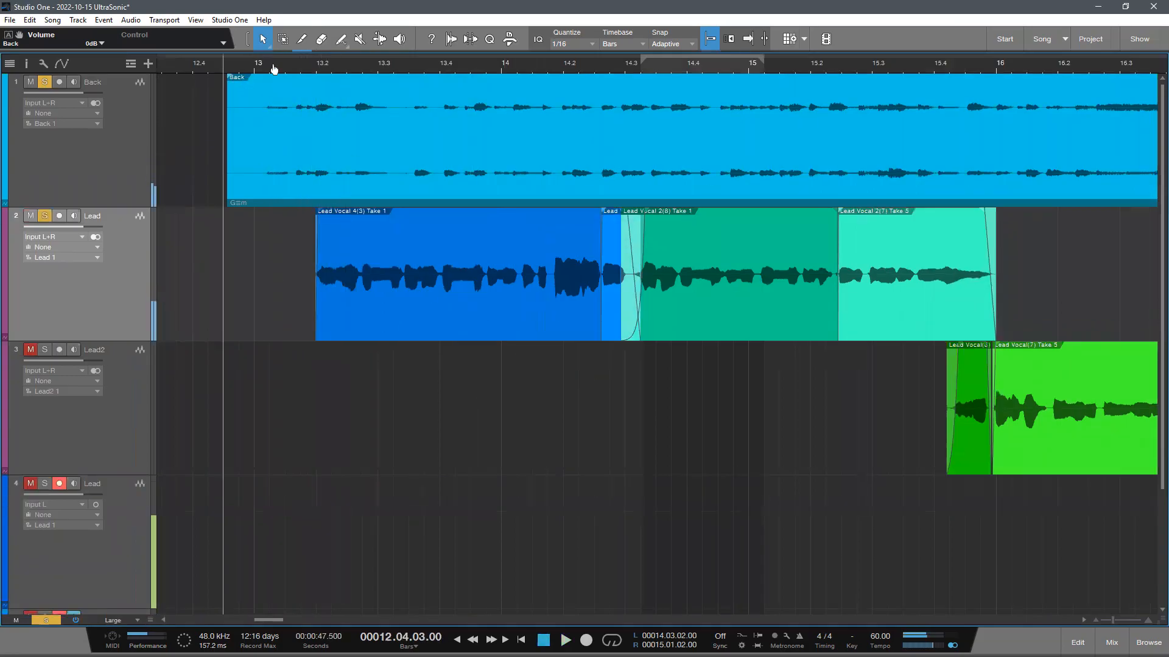
- Try different positions of the Back event against the Lead vocal by ear, placing its start back at bar 13
drag(274, 69, 329, 140)
key(space)
key(space)
drag(444, 186, 545, 167)
key(space)
drag(543, 59, 534, 28)
key(space)
drag(564, 126, 528, 127)
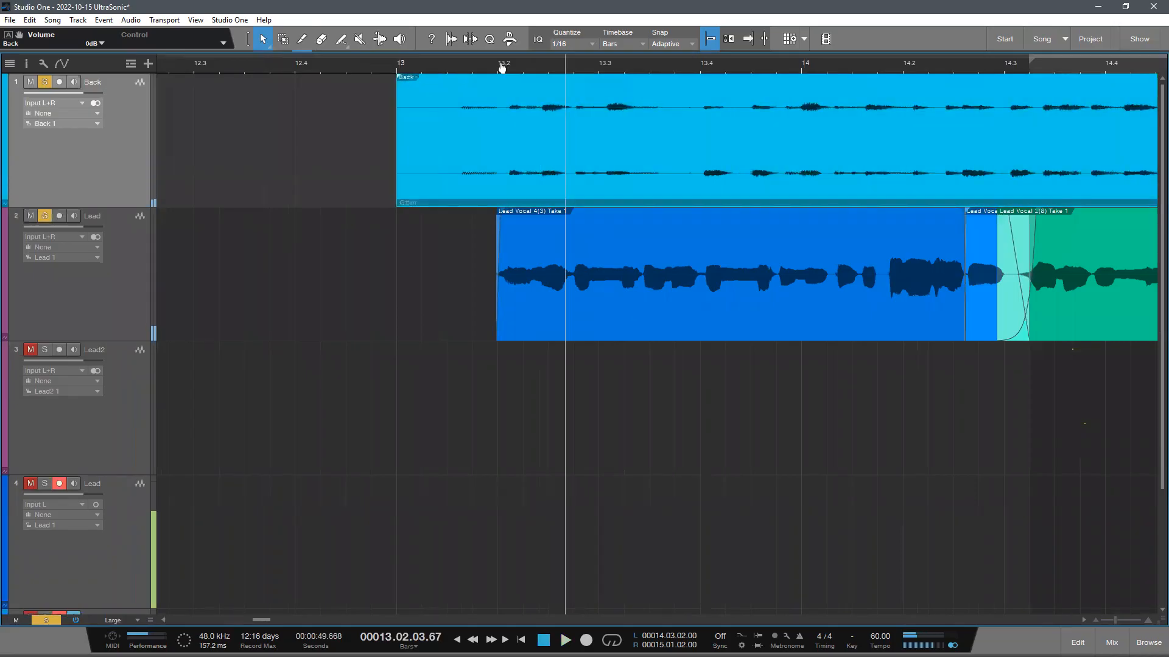
- Move the Back event to start slightly before bar 13 and replay it together with the Lead vocal
drag(502, 65, 511, 135)
drag(618, 160, 517, 147)
click(208, 63)
key(space)
drag(297, 64, 295, 34)
key(space)
drag(436, 63, 430, 44)
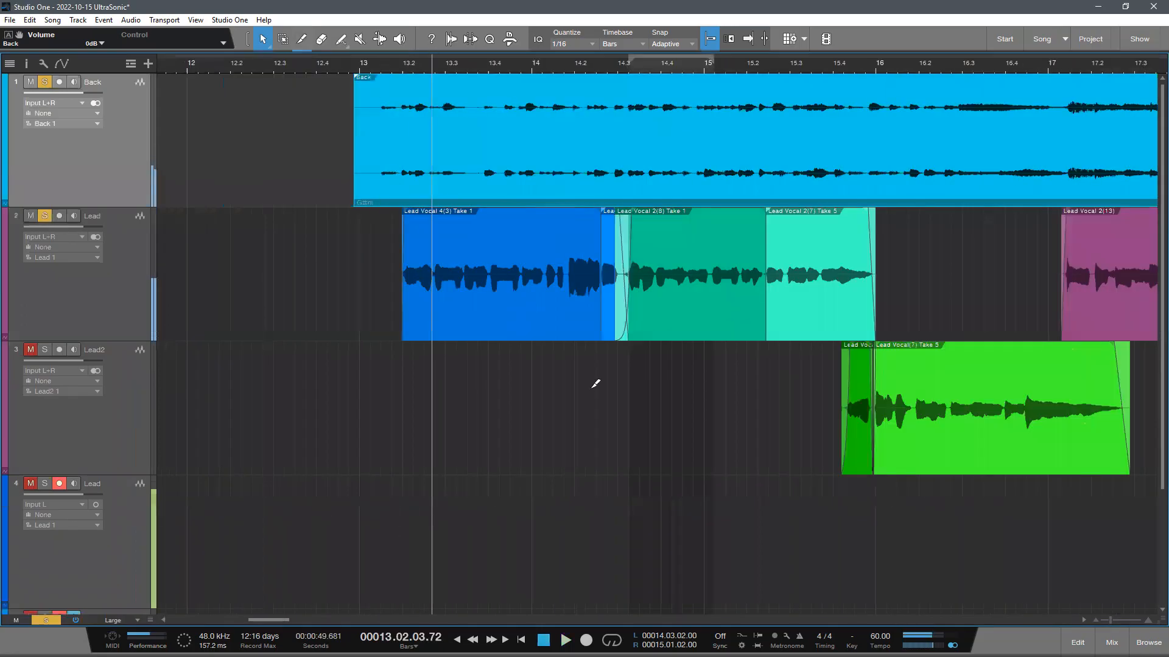
- View the metronome setup options and the list of available instruments in the browser
scroll(595, 383, down, 1)
drag(510, 61, 505, 29)
click(787, 637)
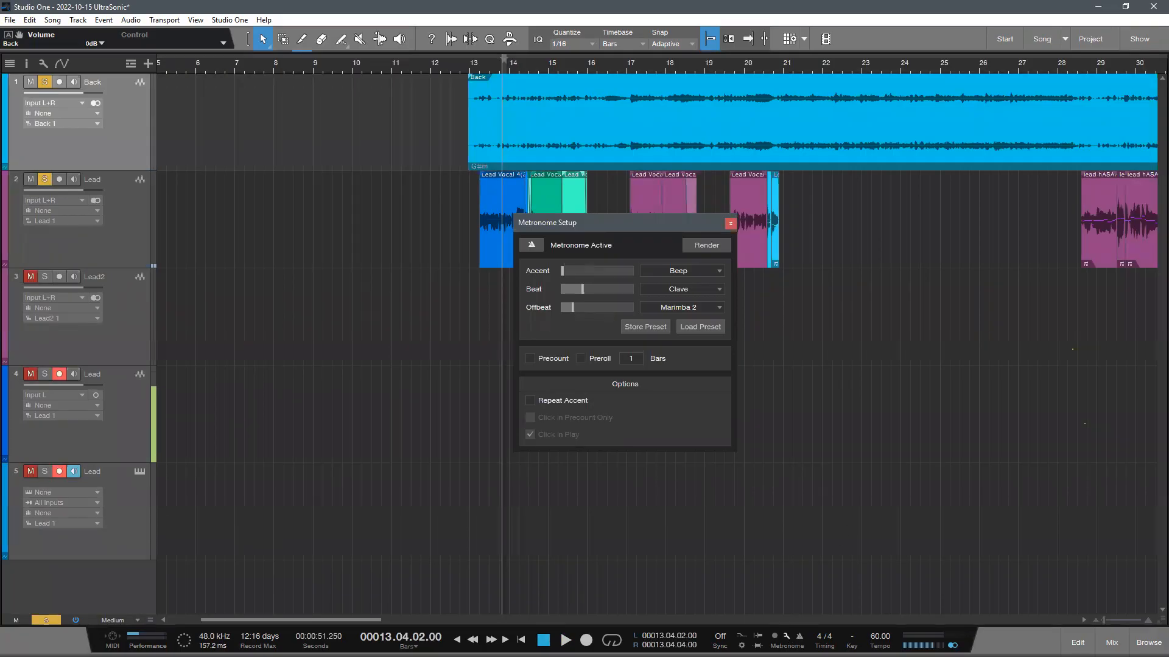
click(730, 223)
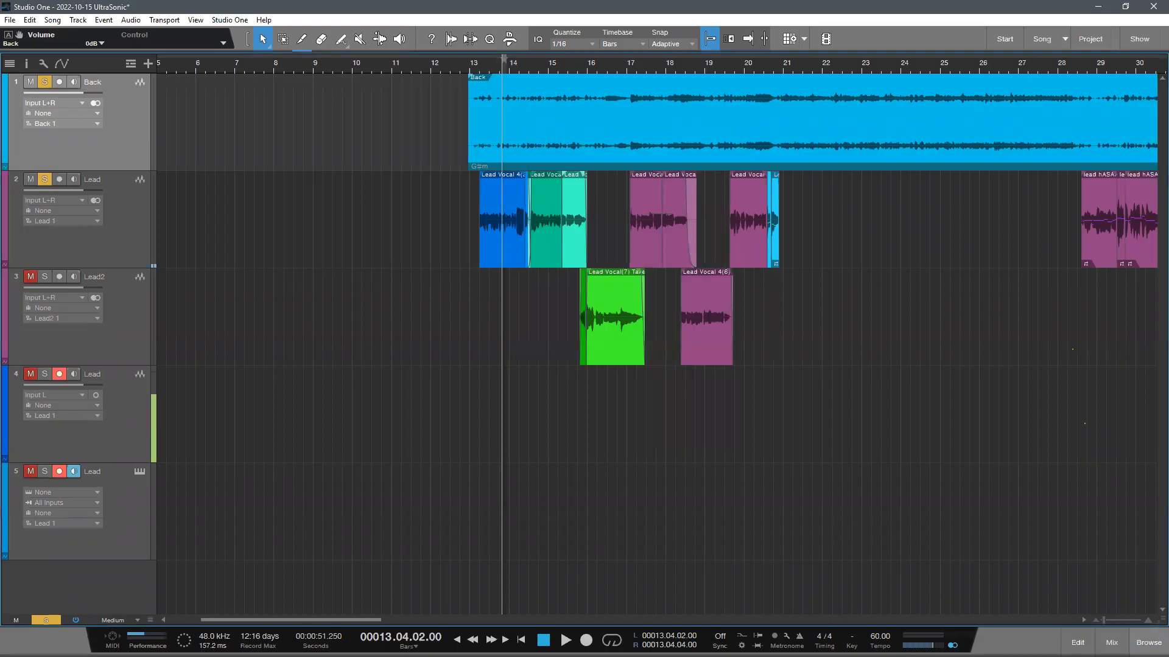
click(1149, 643)
click(990, 65)
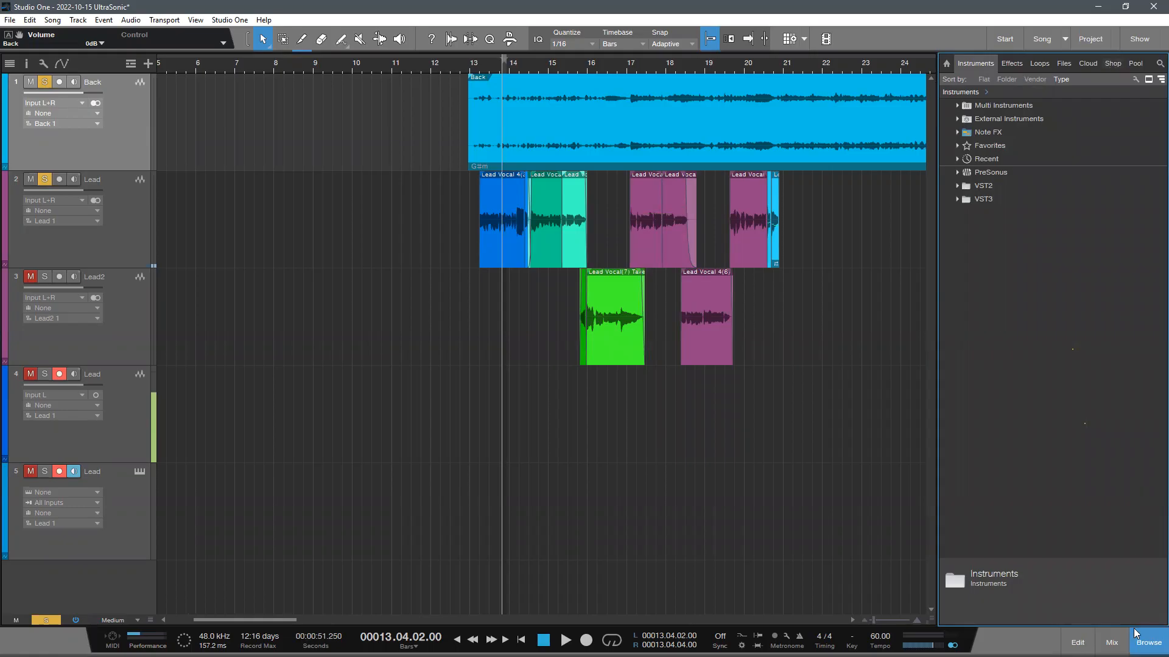
click(1149, 642)
scroll(796, 444, down, 1)
scroll(608, 372, up, 1)
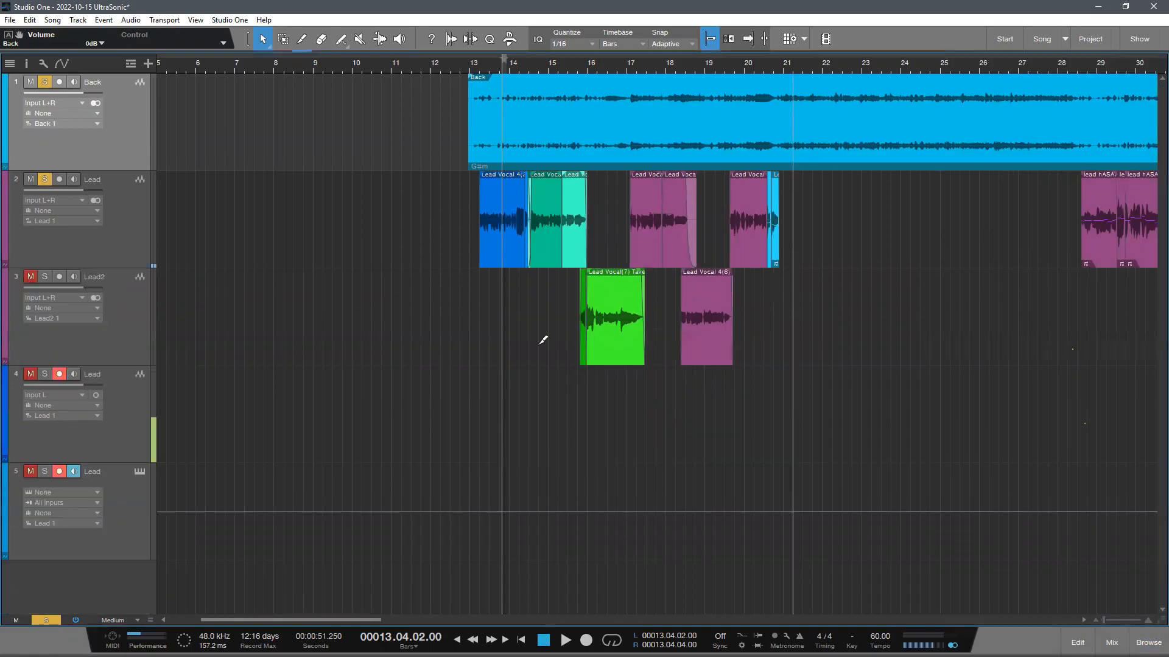
scroll(542, 339, down, 2)
click(132, 165)
click(124, 127)
click(123, 159)
click(145, 135)
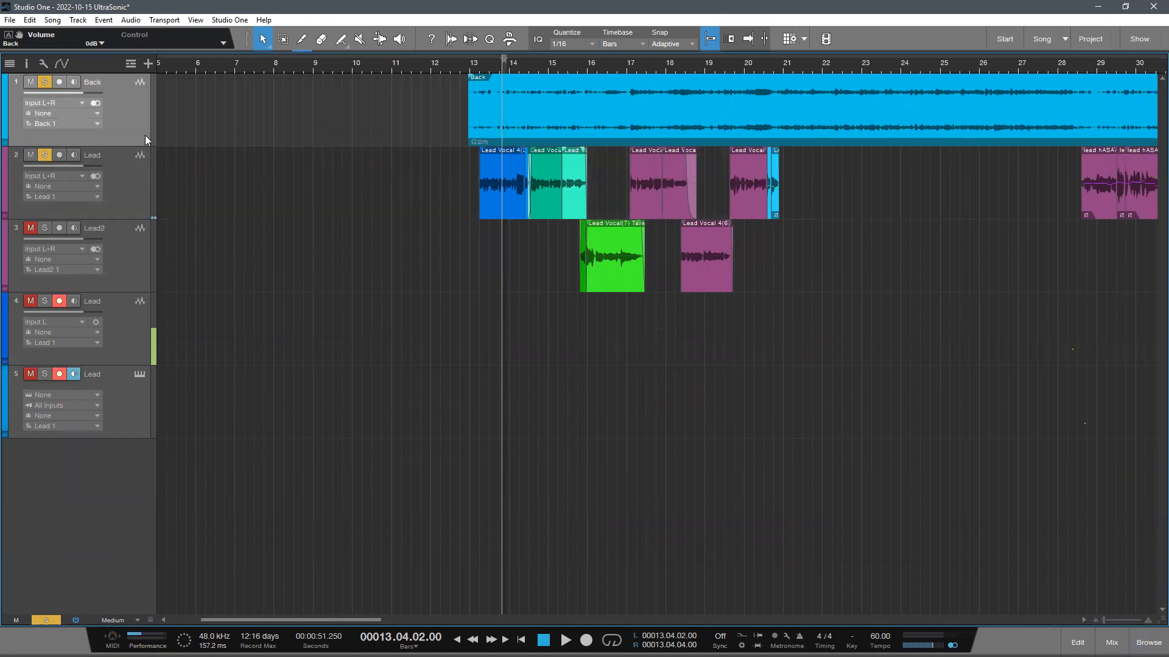
scroll(329, 378, up, 1)
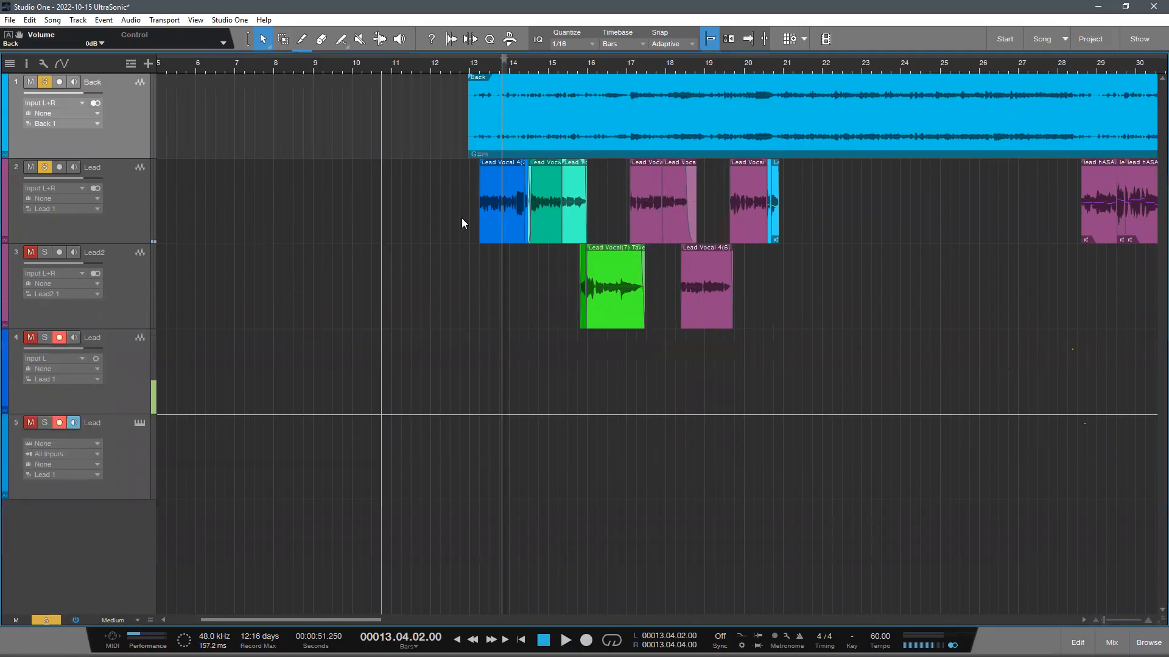
scroll(201, 62, down, 5)
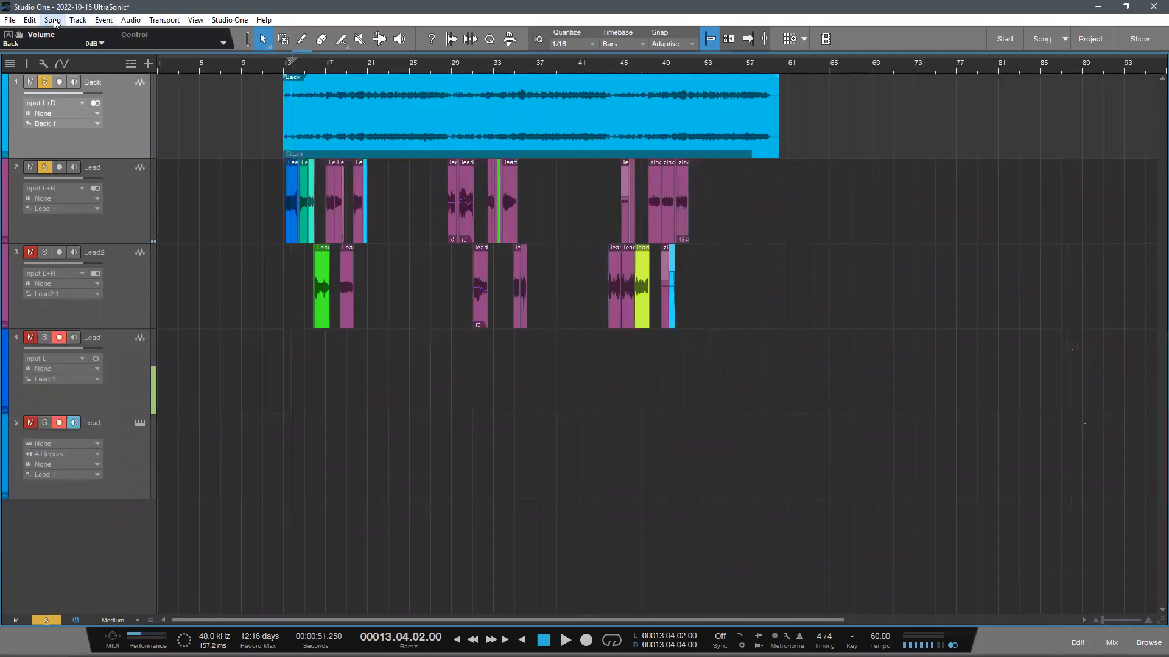
click(78, 20)
click(86, 47)
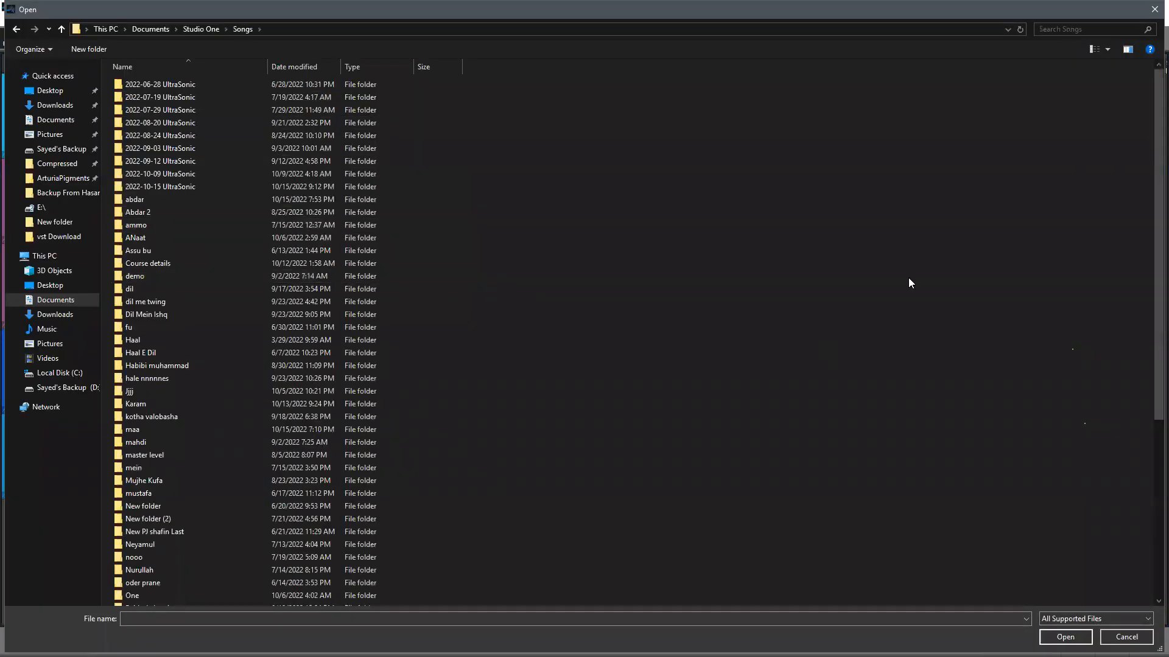
click(1126, 637)
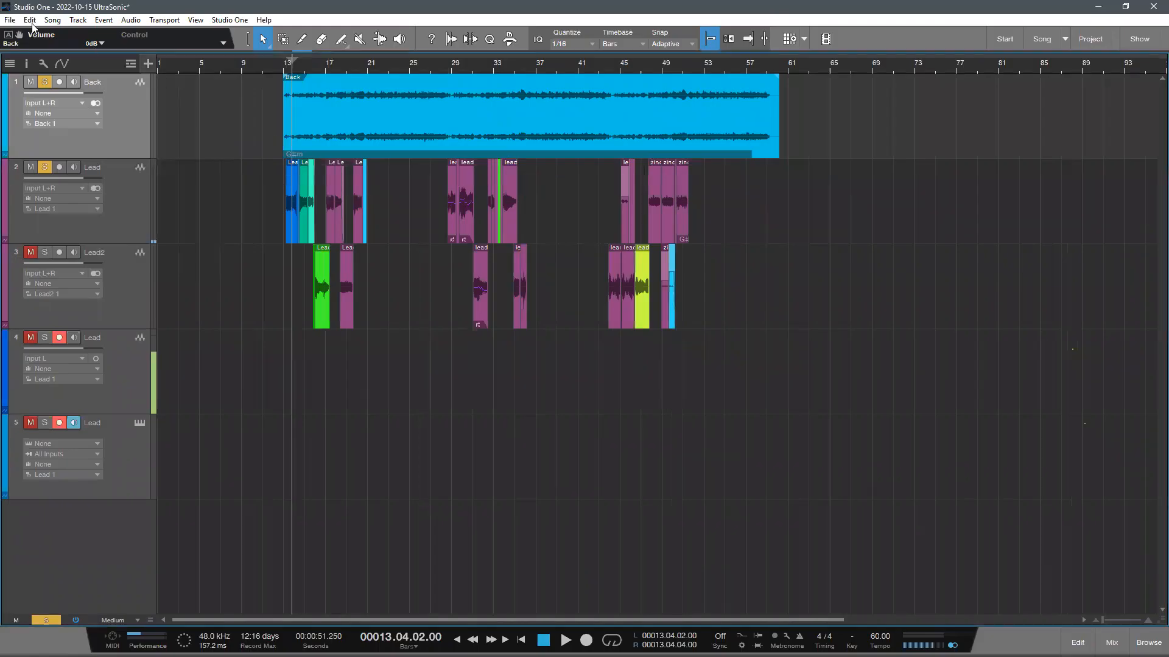
- Import the tempo and time signature and the marker track from Dil Mein Ishq Hasnat.song in its desktop folder
click(53, 20)
click(148, 45)
click(61, 92)
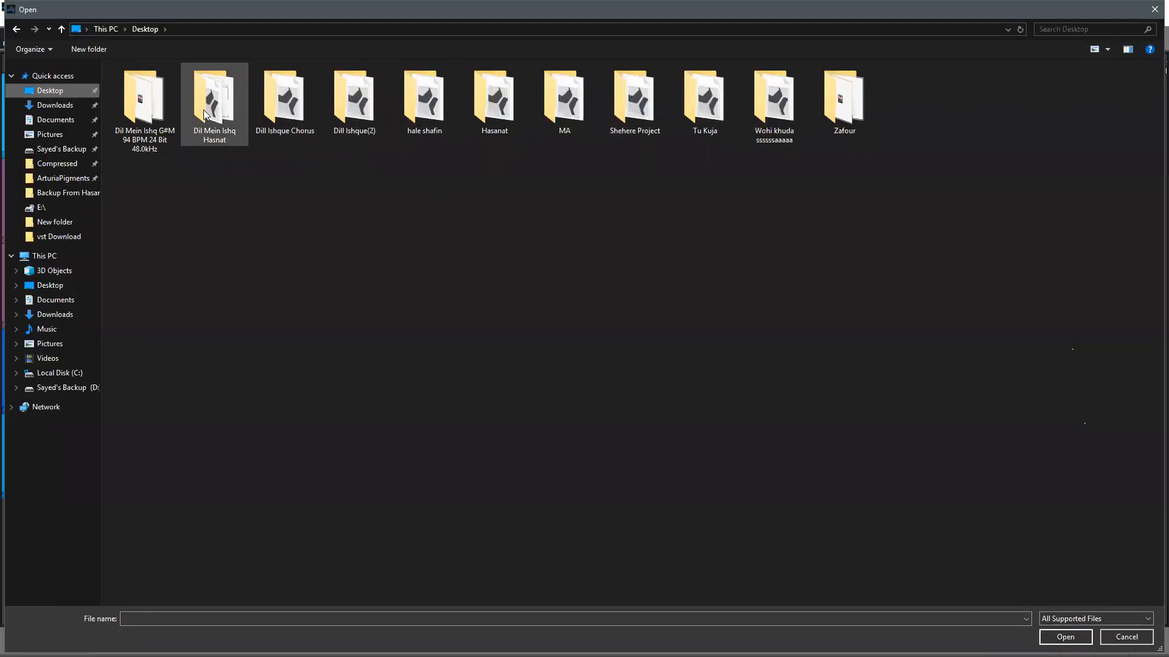
double_click(205, 115)
double_click(173, 149)
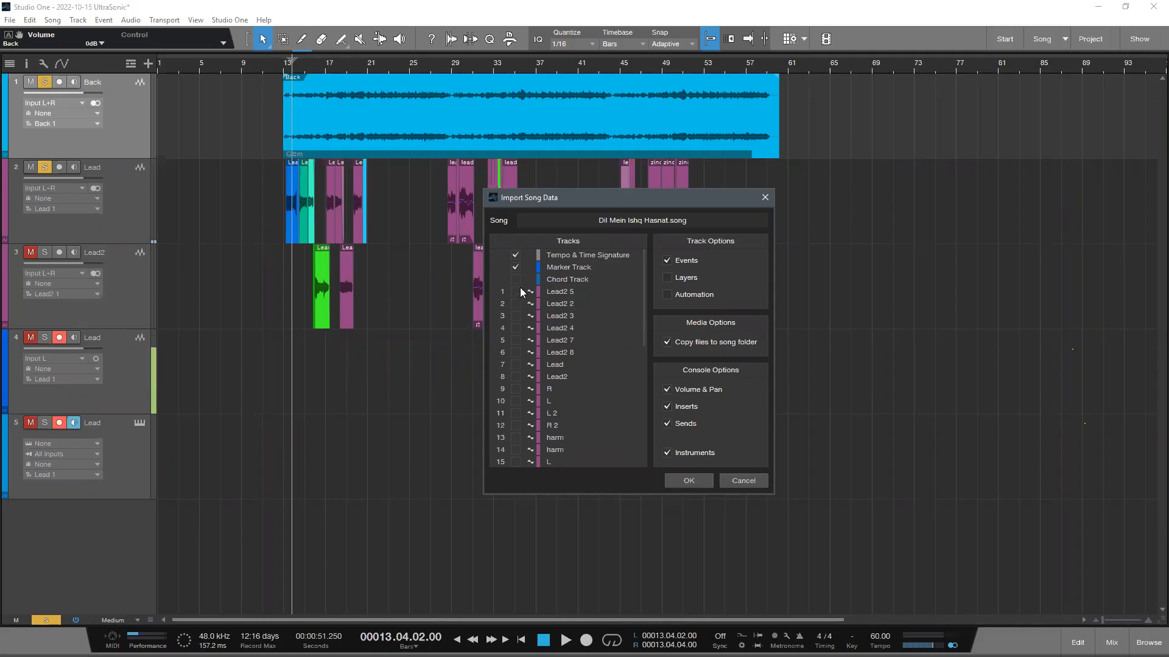
click(687, 480)
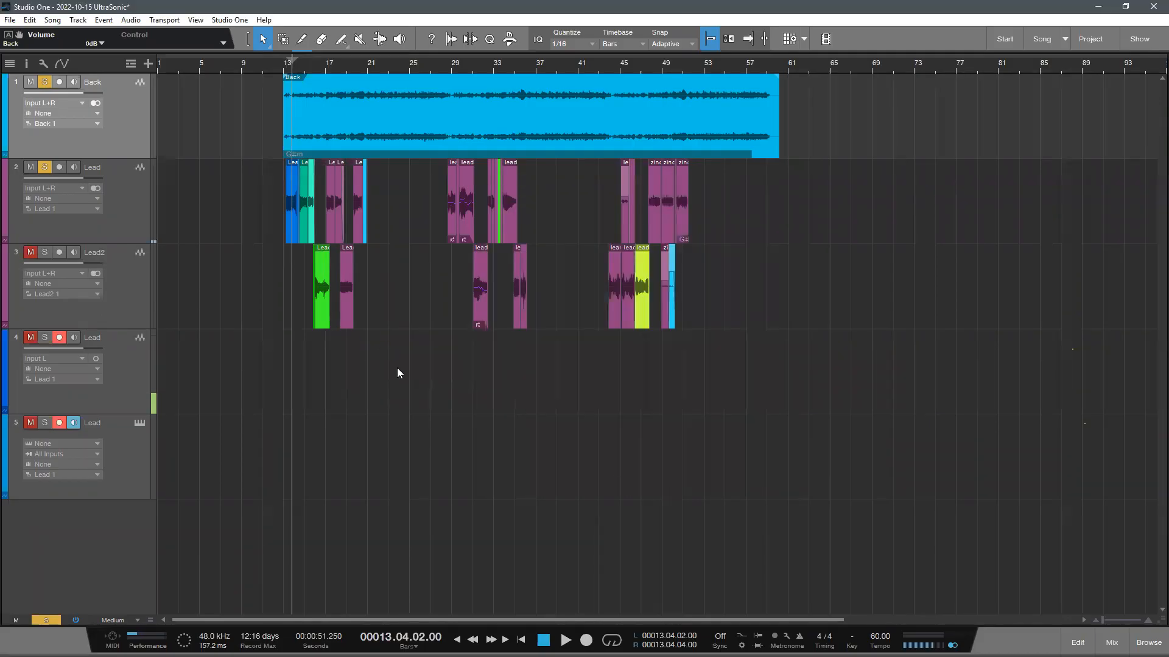
- Mark bars 19 to 21 as the loop range and start playback from bar 17
scroll(803, 527, down, 1)
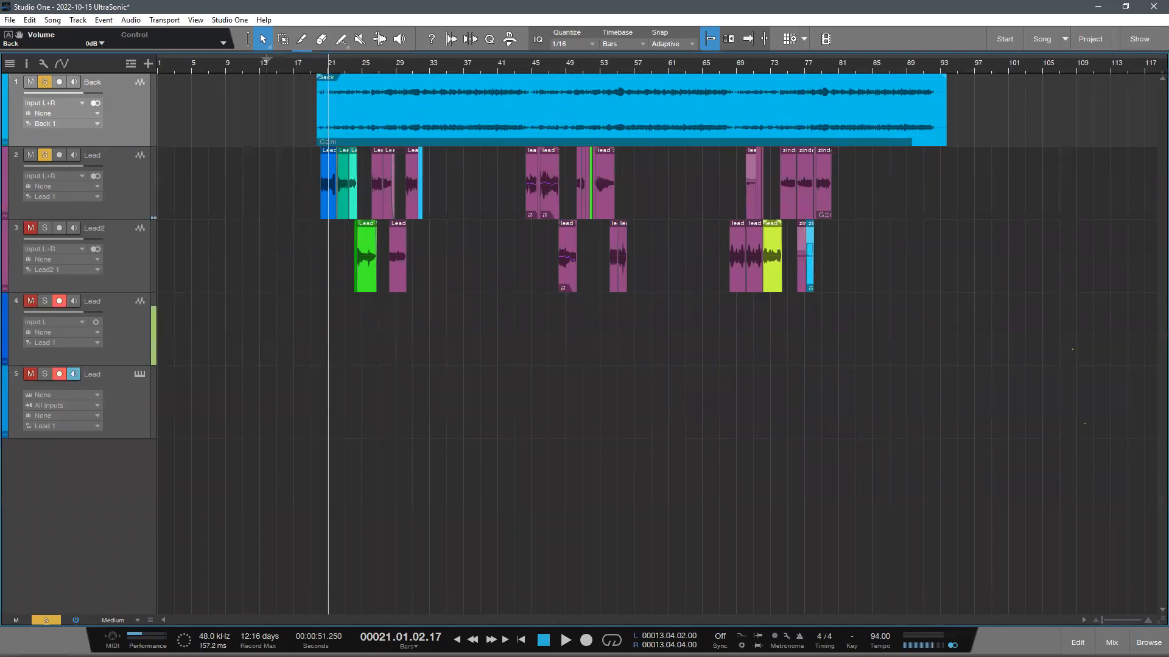
scroll(835, 494, up, 2)
click(296, 65)
drag(322, 59, 310, 59)
drag(303, 66, 338, 135)
click(299, 65)
key(space)
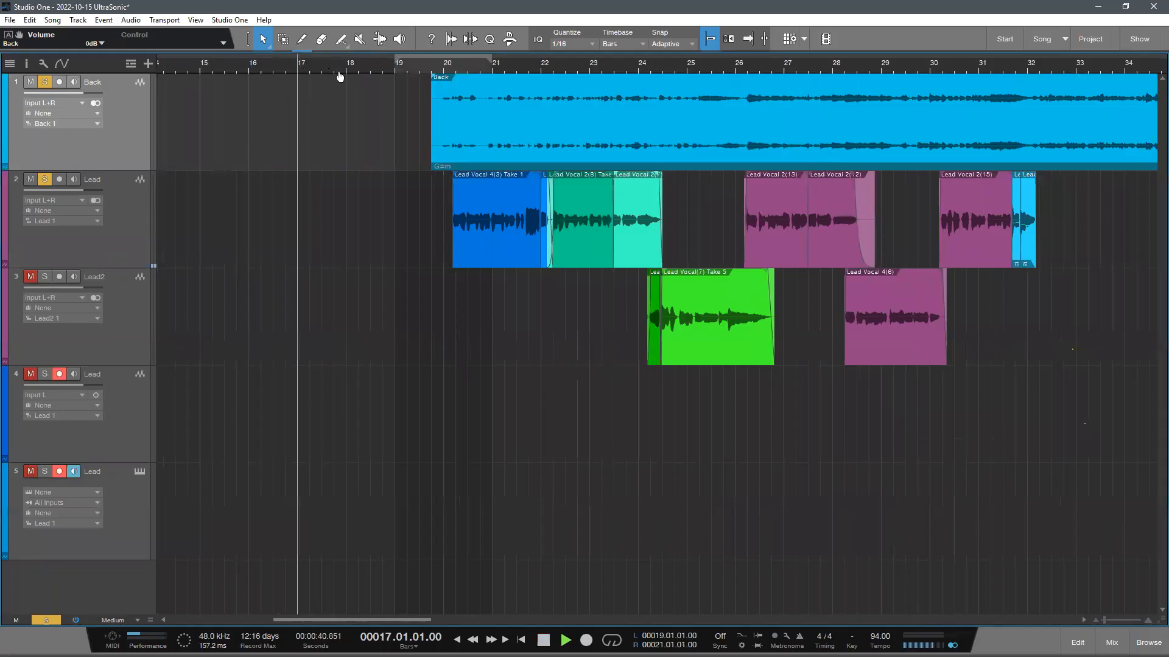
- Move the Back event earlier so it starts just before bar 18, and stop playback
scroll(336, 73, up, 3)
drag(578, 135, 544, 133)
mouse_move(464, 132)
mouse_down()
mouse_move(443, 134)
mouse_move(453, 144)
mouse_up()
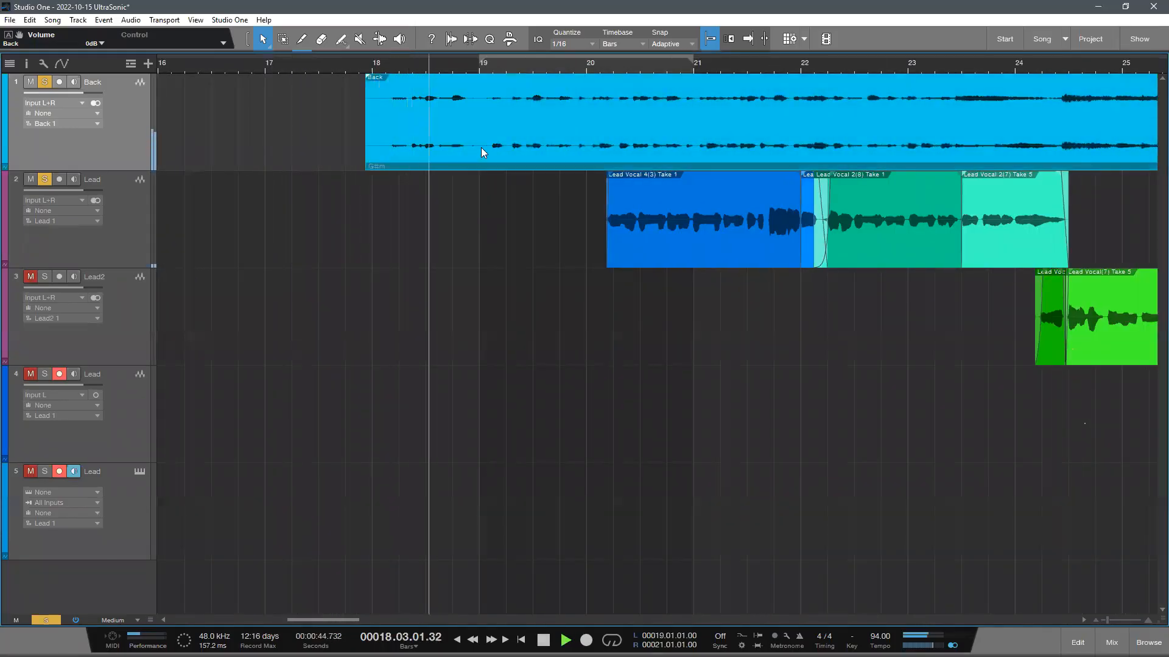
key(space)
drag(533, 52, 519, 23)
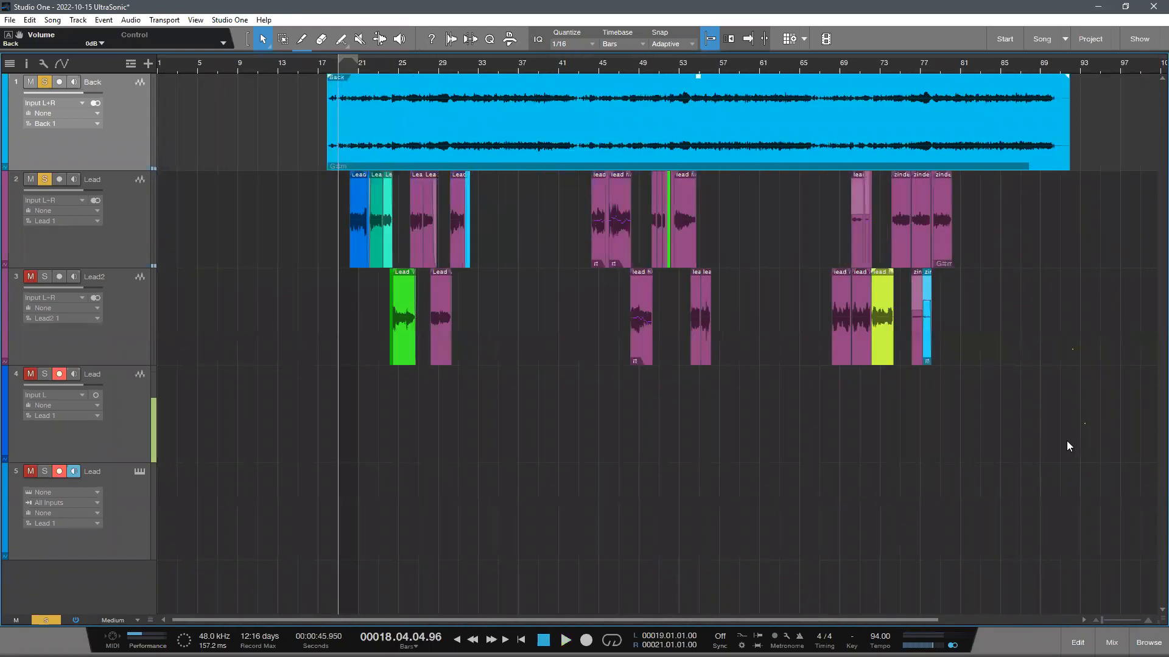
- Examine the settings and insert effects of the imported Lead and Lead2 tracks, and hide the track inspector again
key(Down)
shift+click(112, 283)
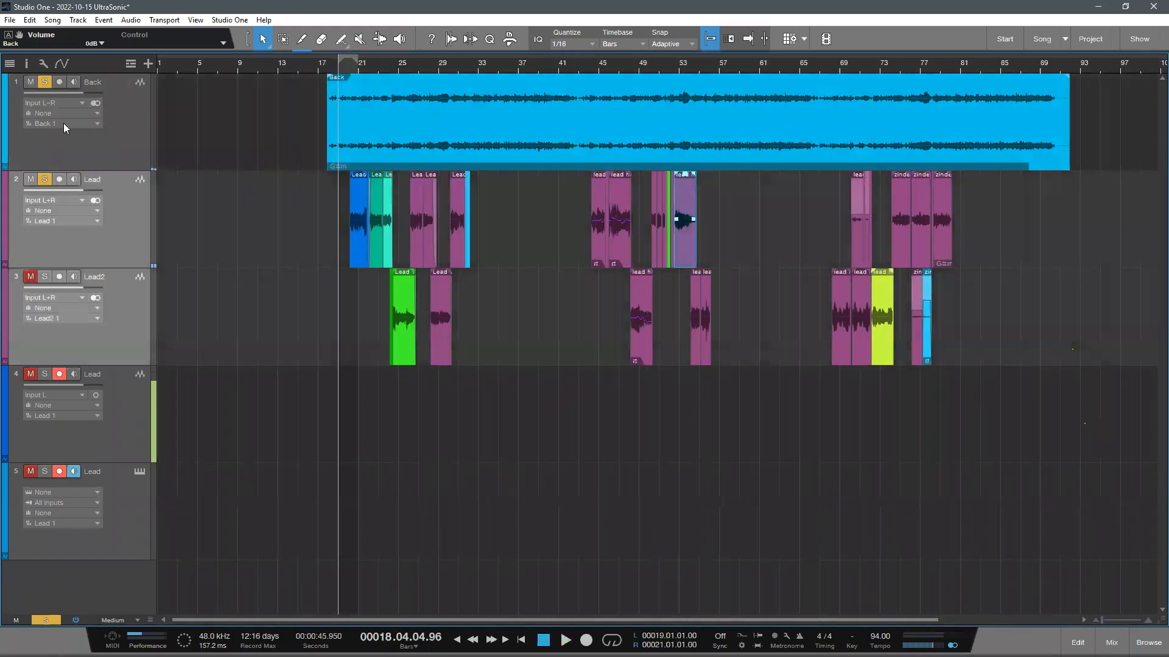
click(26, 63)
key(Down)
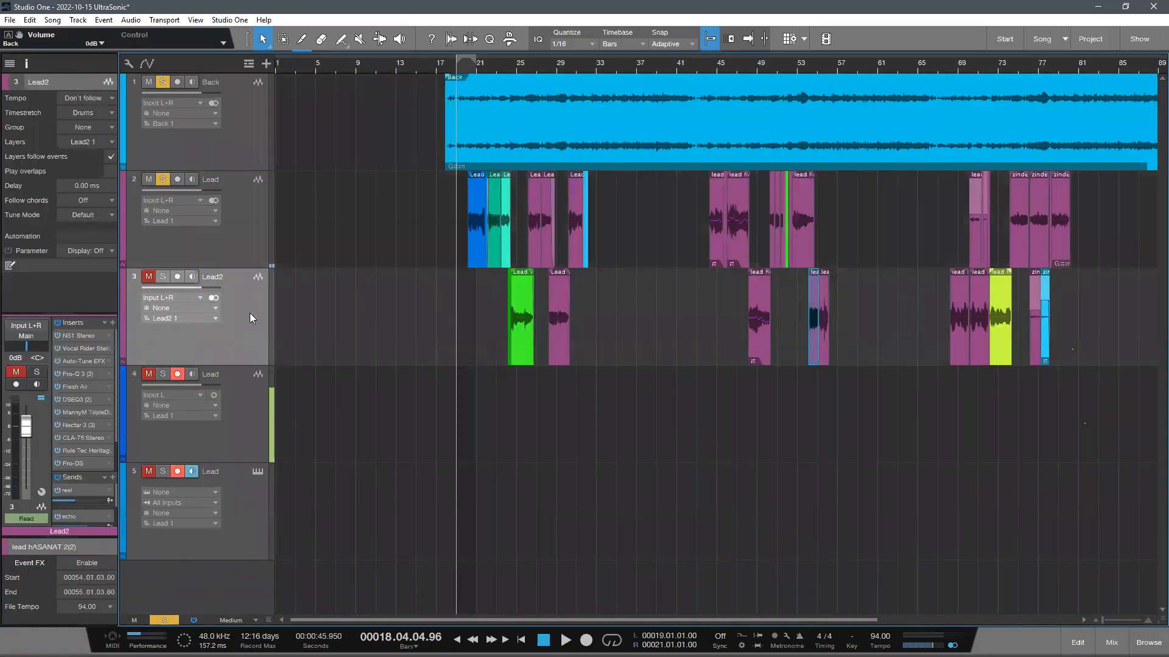
key(Up)
key(Up)
click(27, 64)
scroll(368, 298, up, 1)
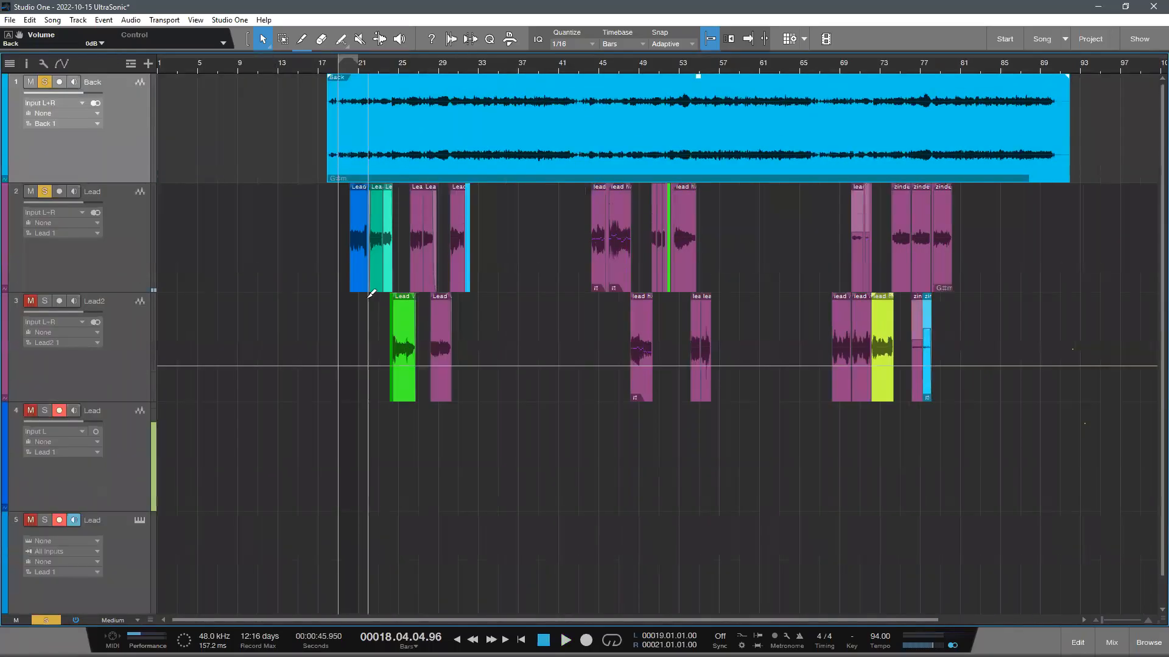
key(Down)
key(Up)
click(593, 445)
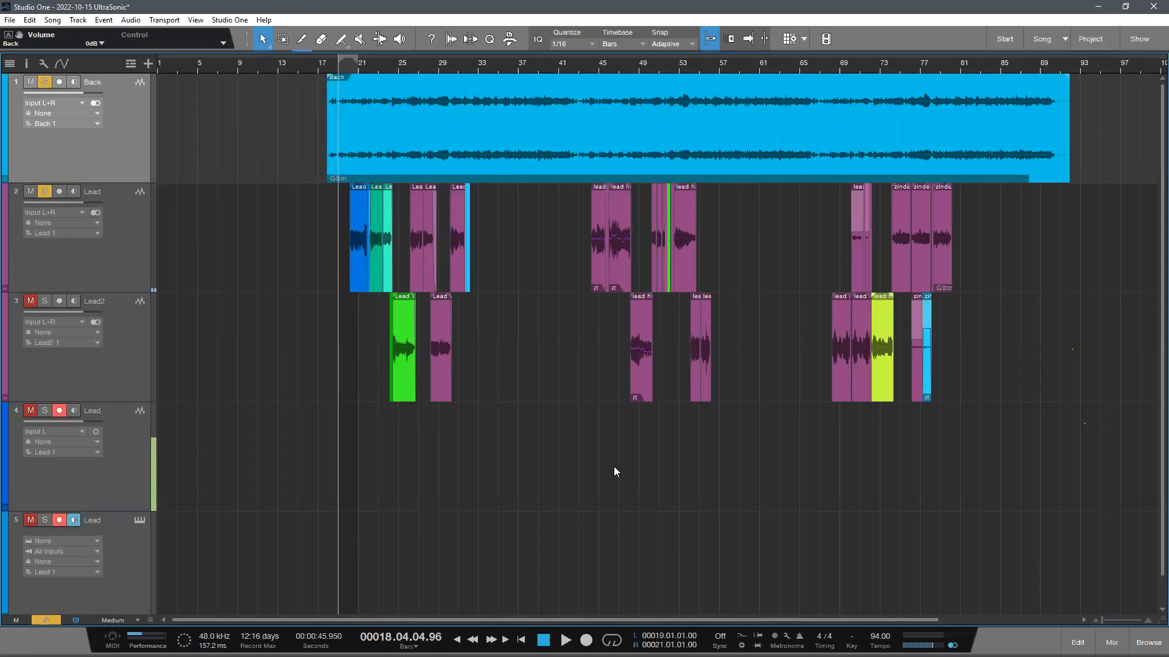
- Search the instruments for "vd" and load VD-HEAVY onto instrument track 5
click(1148, 643)
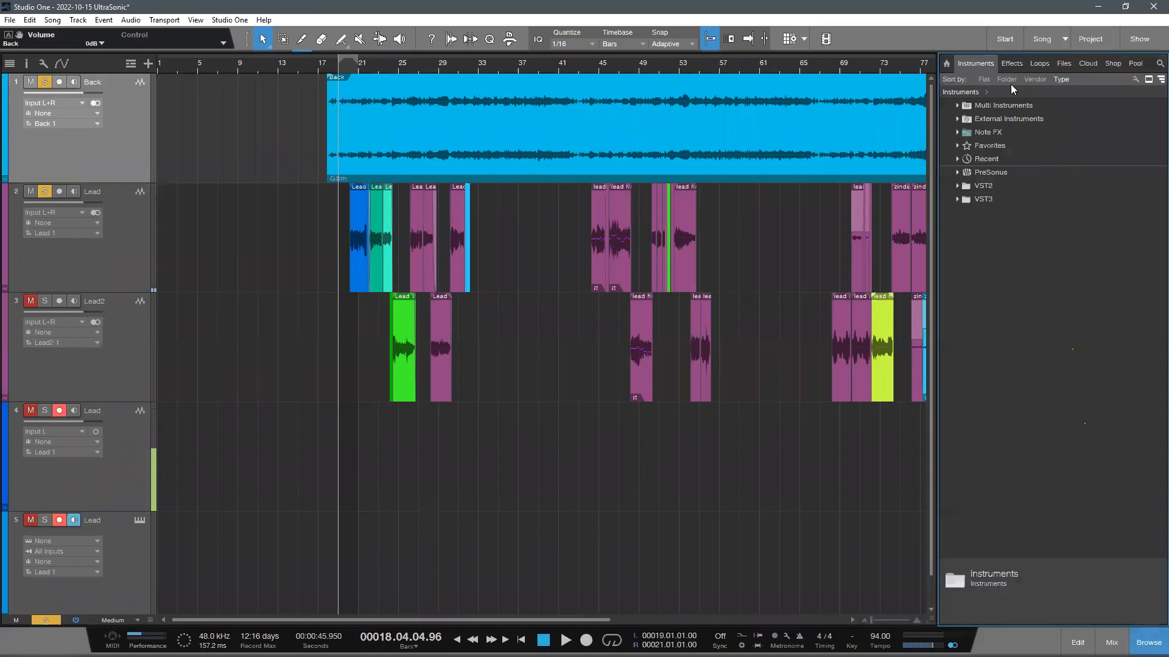
click(1160, 64)
text(vd)
drag(975, 358, 114, 548)
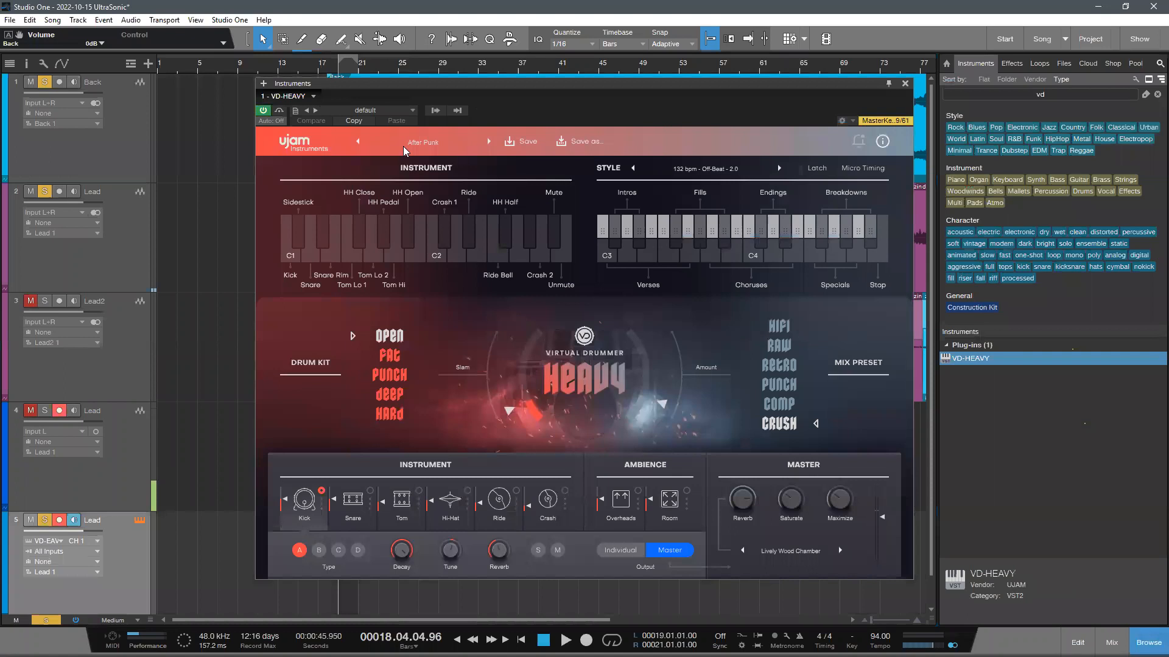
- Load the factory preset Back To The 80s from the Special category in VD-HEAVY
click(423, 143)
mouse_move(426, 156)
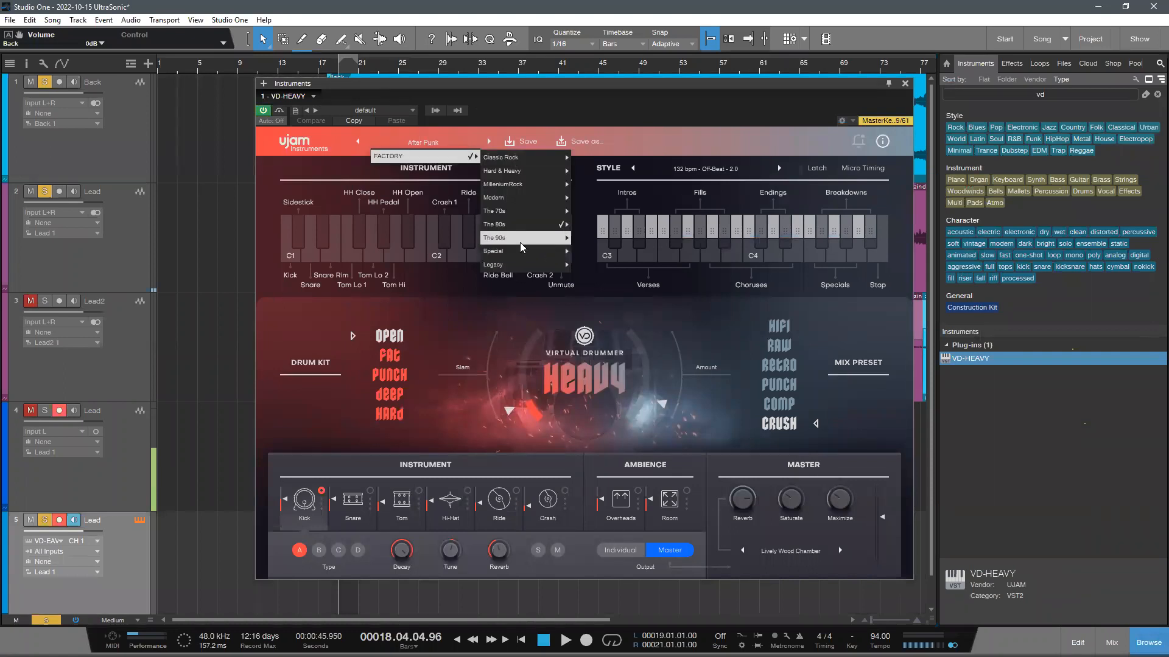
mouse_move(523, 251)
click(604, 254)
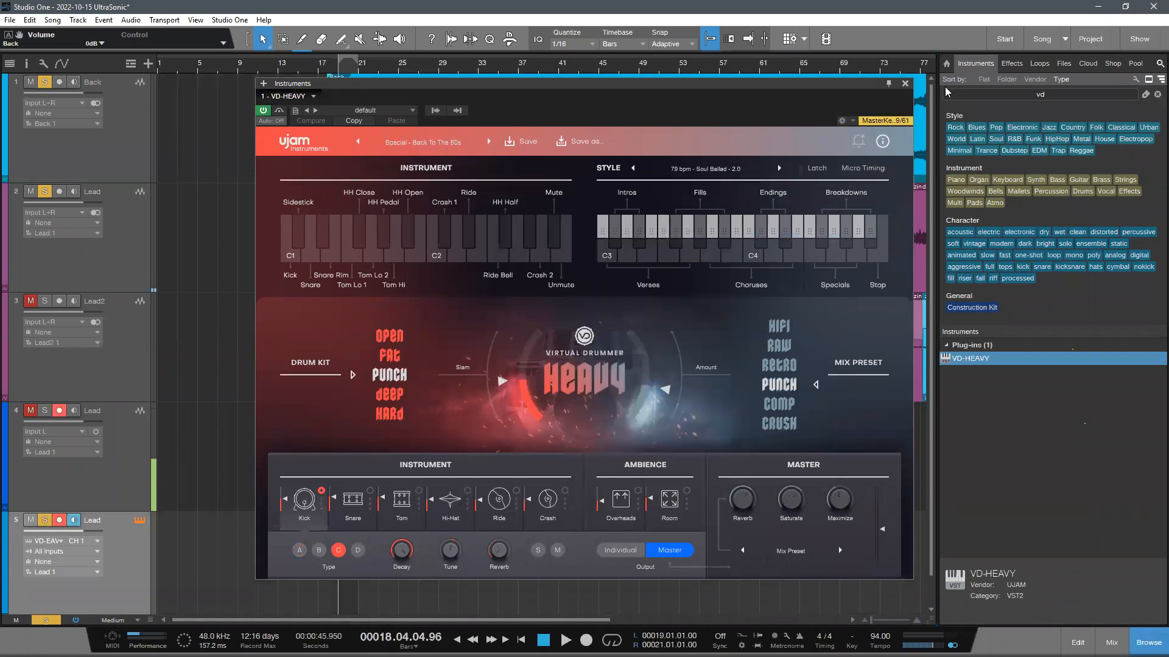
- Show the Qwerty Keyboard device and audition several VD-HEAVY drum patterns in octave C 3
key(Caps_Lock)
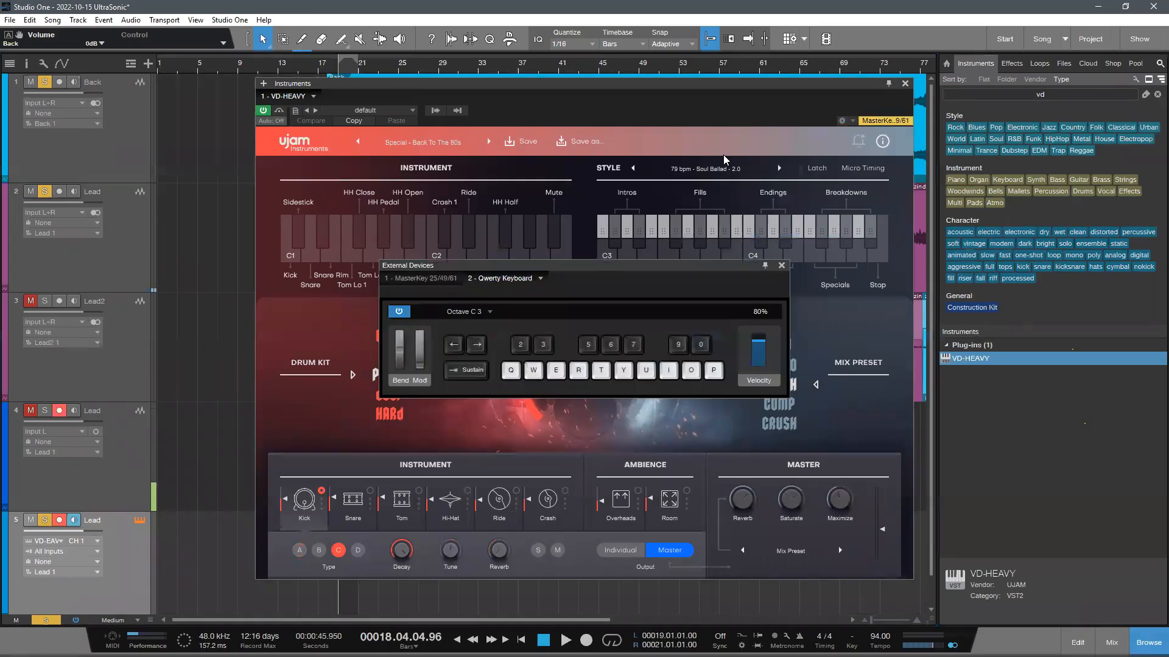
key(w)
key(e)
key(r)
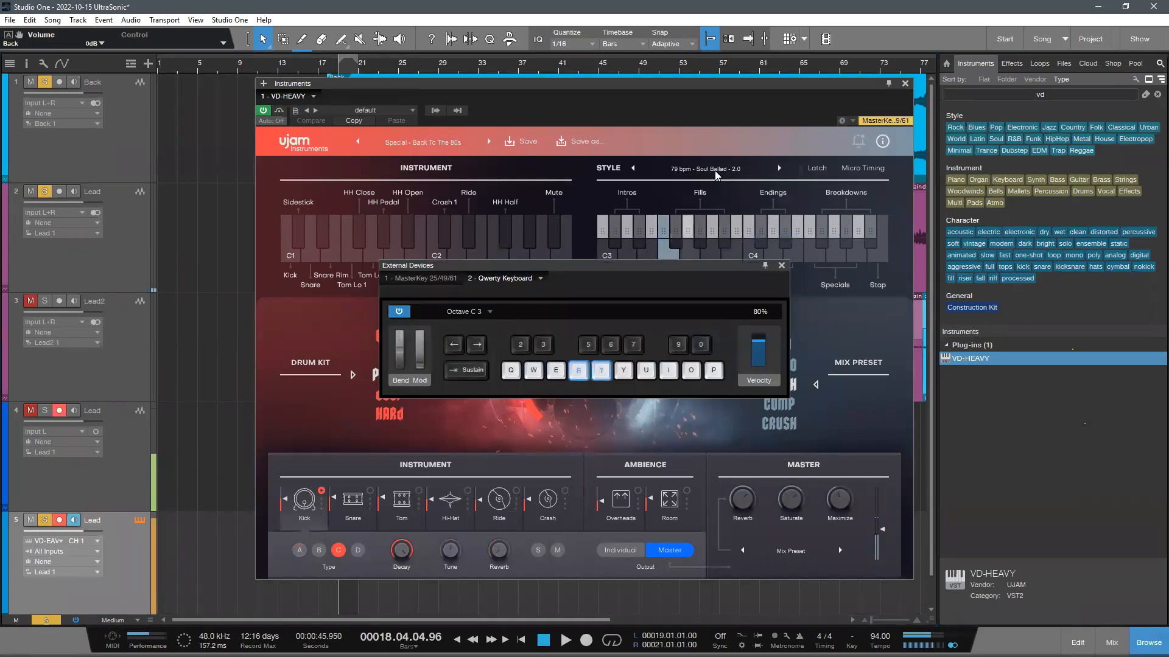
key(t)
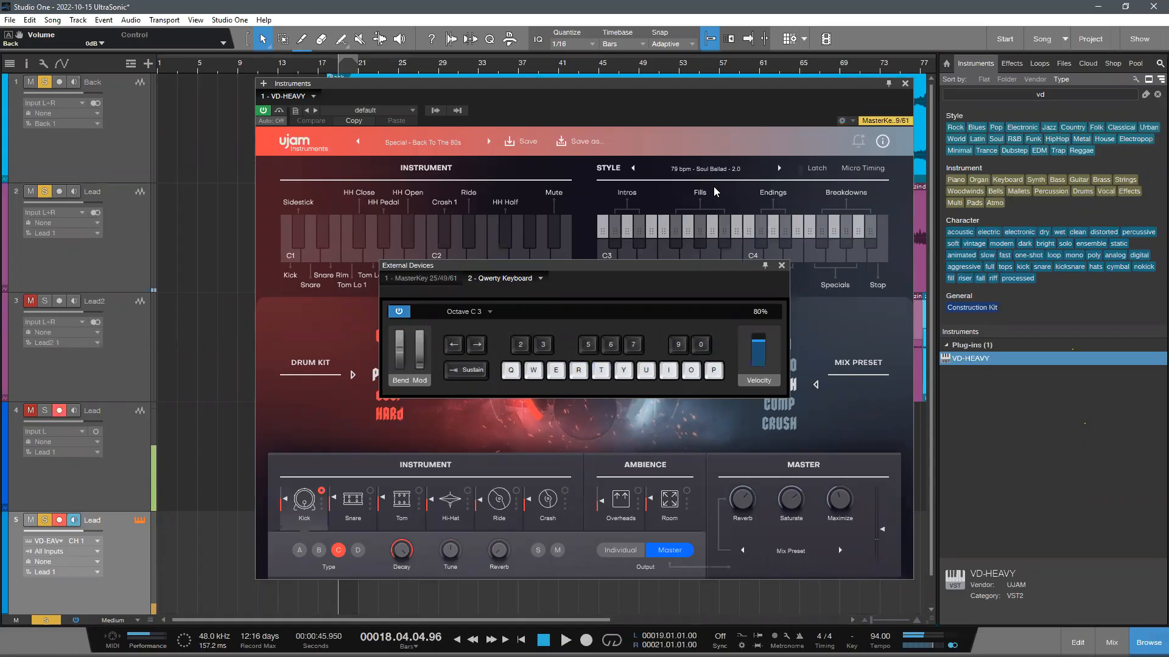
key(q)
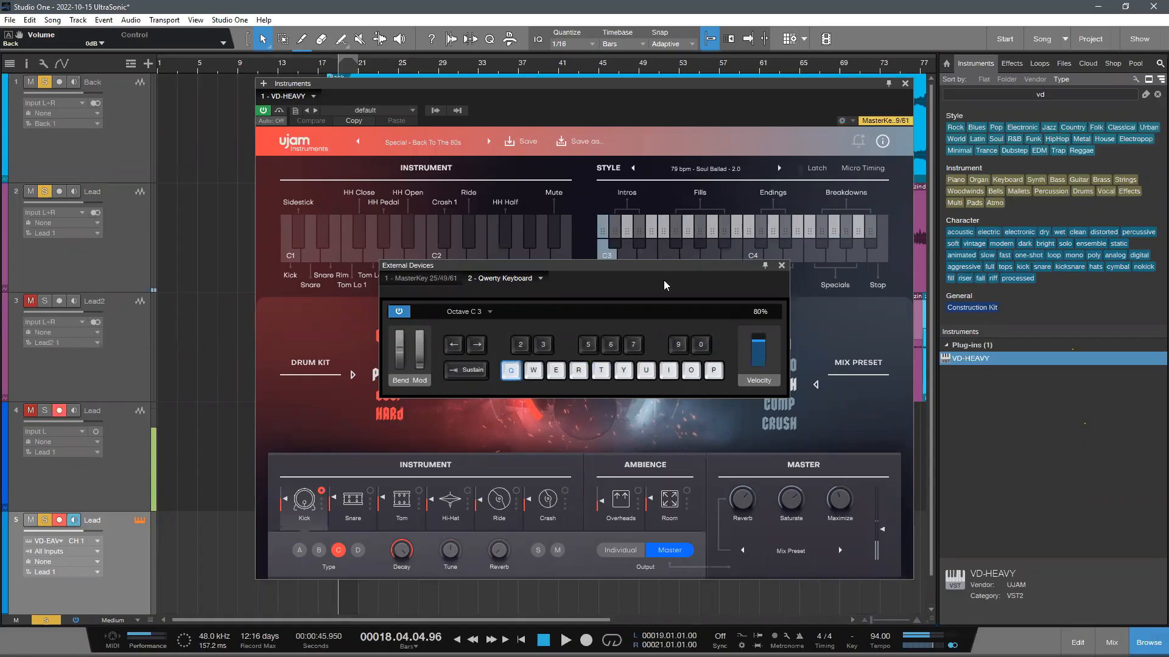
- Shift the Qwerty Keyboard up to octave C 4 and audition its lowest notes on VD-HEAVY
click(477, 345)
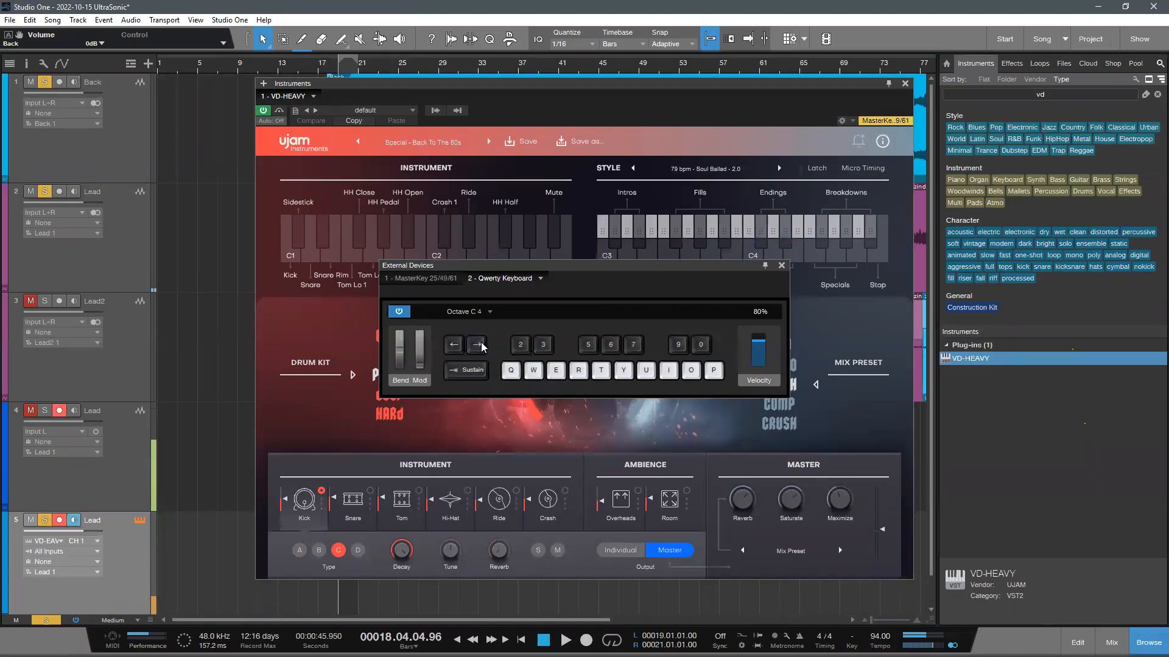
key(q)
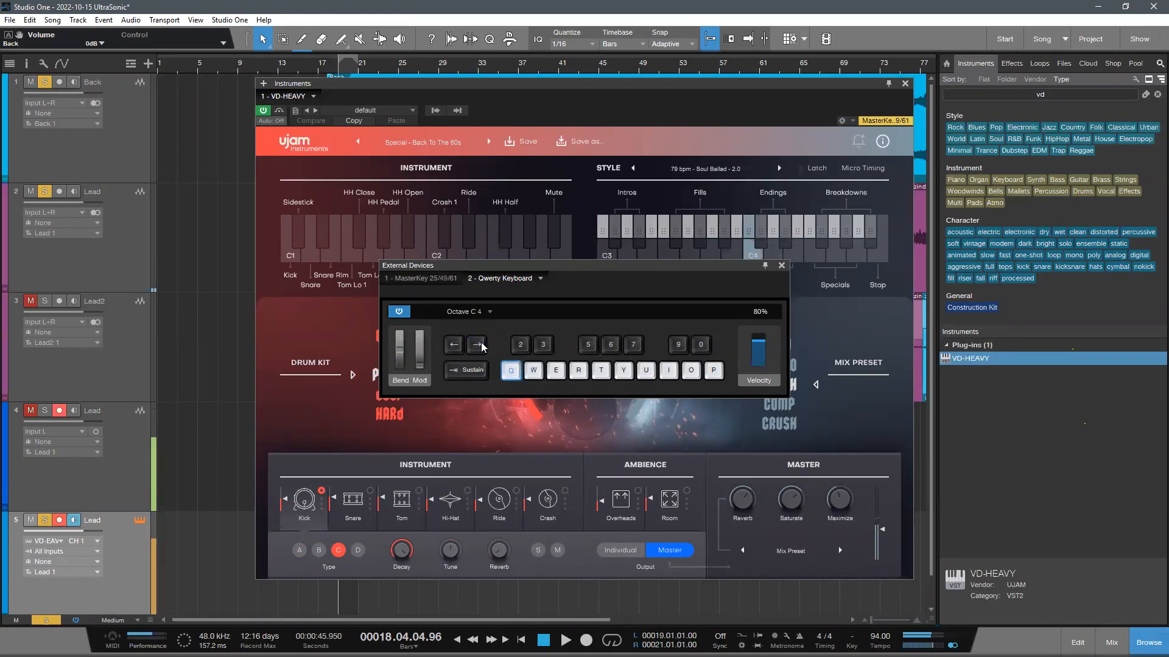
key(w)
key(q)
key(q)
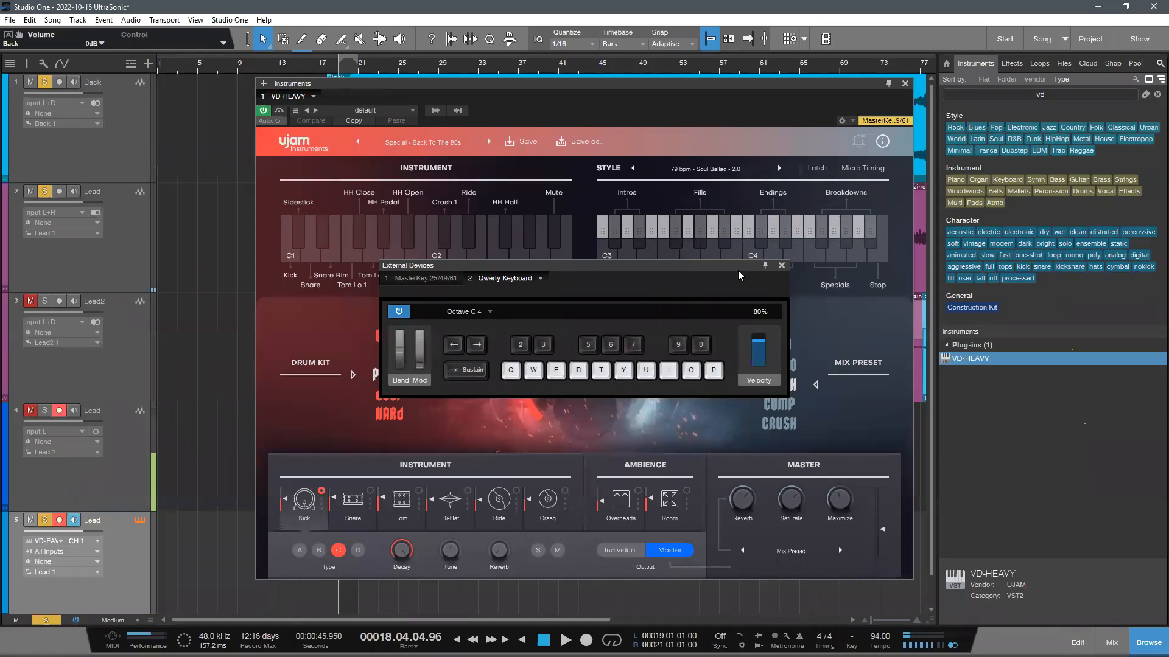
- Reposition the Qwerty Keyboard window over the drum plug-in and try its on-screen I and Q notes
drag(739, 275, 863, 186)
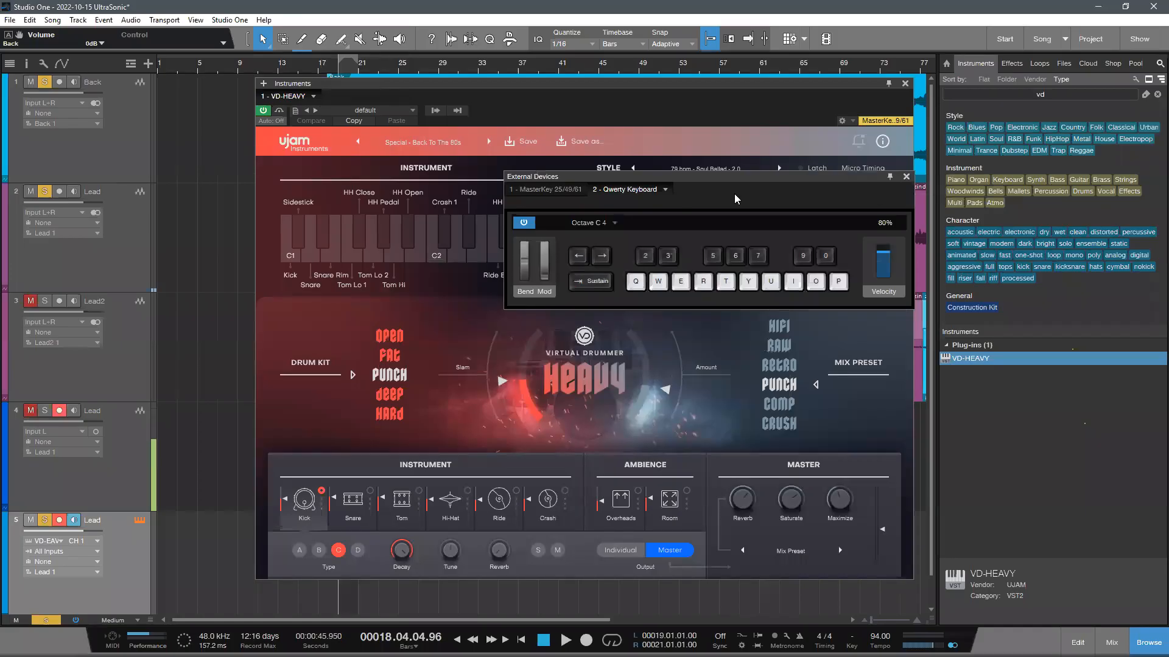
drag(734, 194, 698, 231)
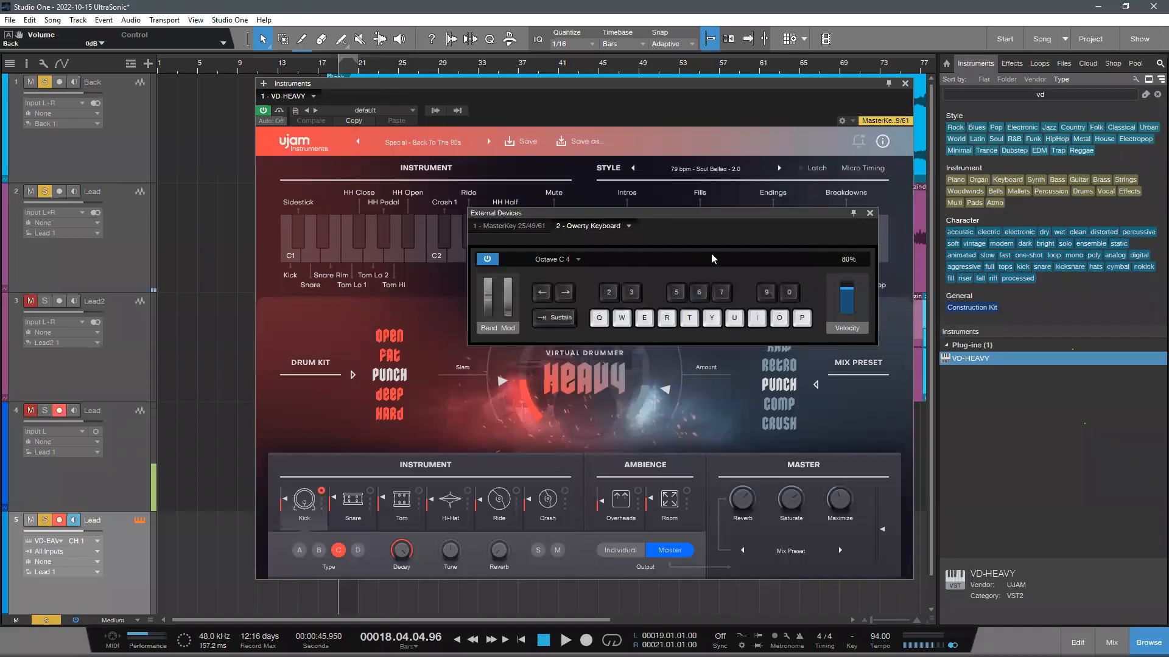
drag(711, 253, 682, 230)
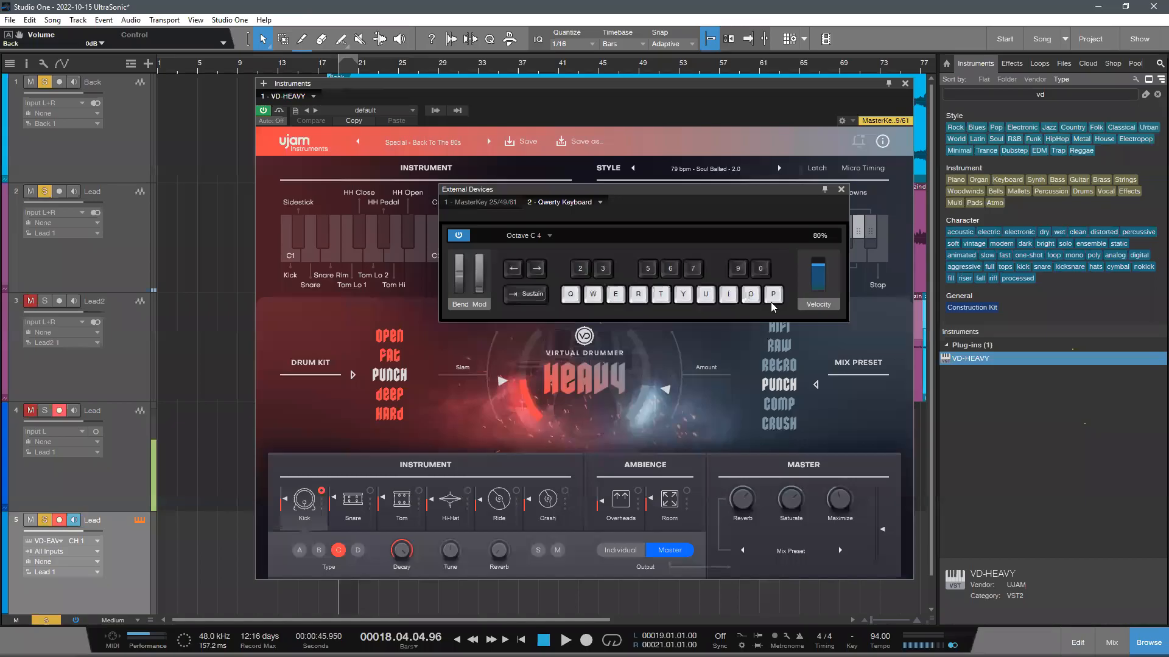
click(732, 295)
click(571, 295)
drag(734, 196, 764, 187)
- Toggle the Qwerty Keyboard window off and on several times and shift it over the VD-HEAVY window
key(Caps_Lock)
key(Caps_Lock)
key(Caps_Lock)
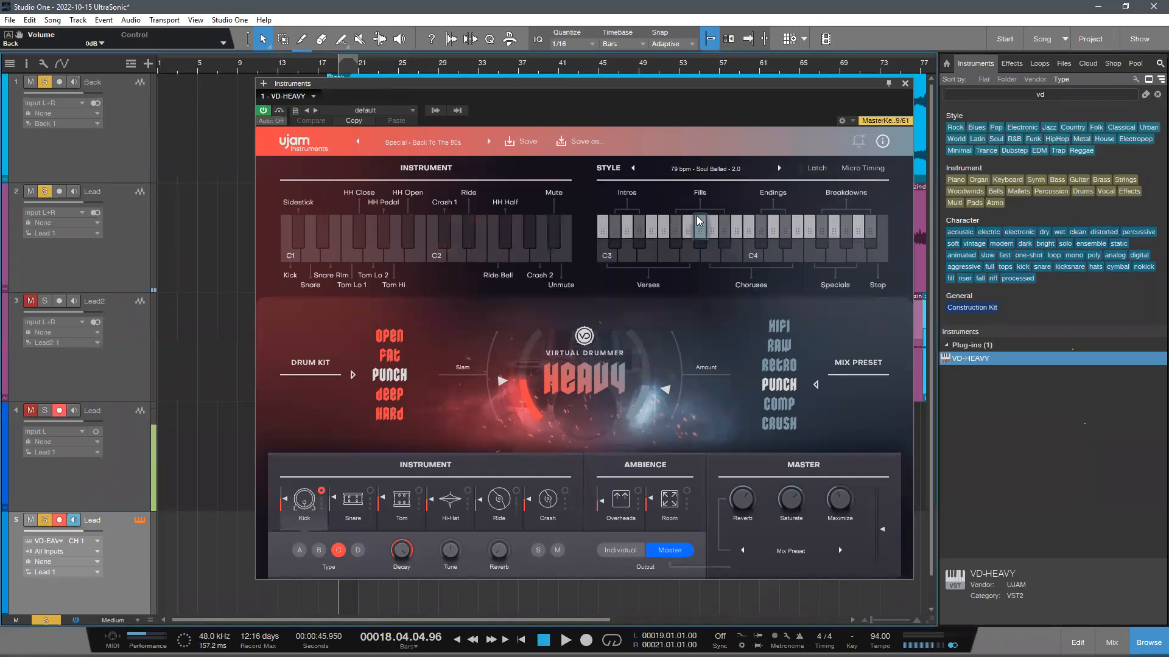
key(Caps_Lock)
key(Caps_Lock)
key(Caps_Lock)
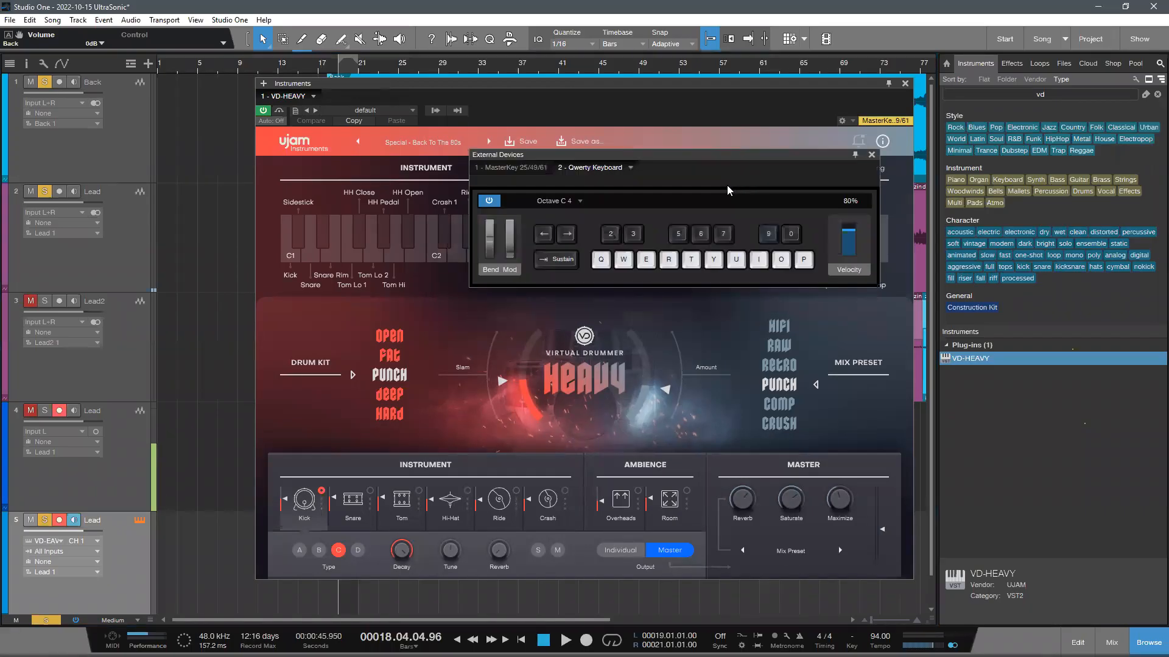
key(Caps_Lock)
key(Caps_Lock)
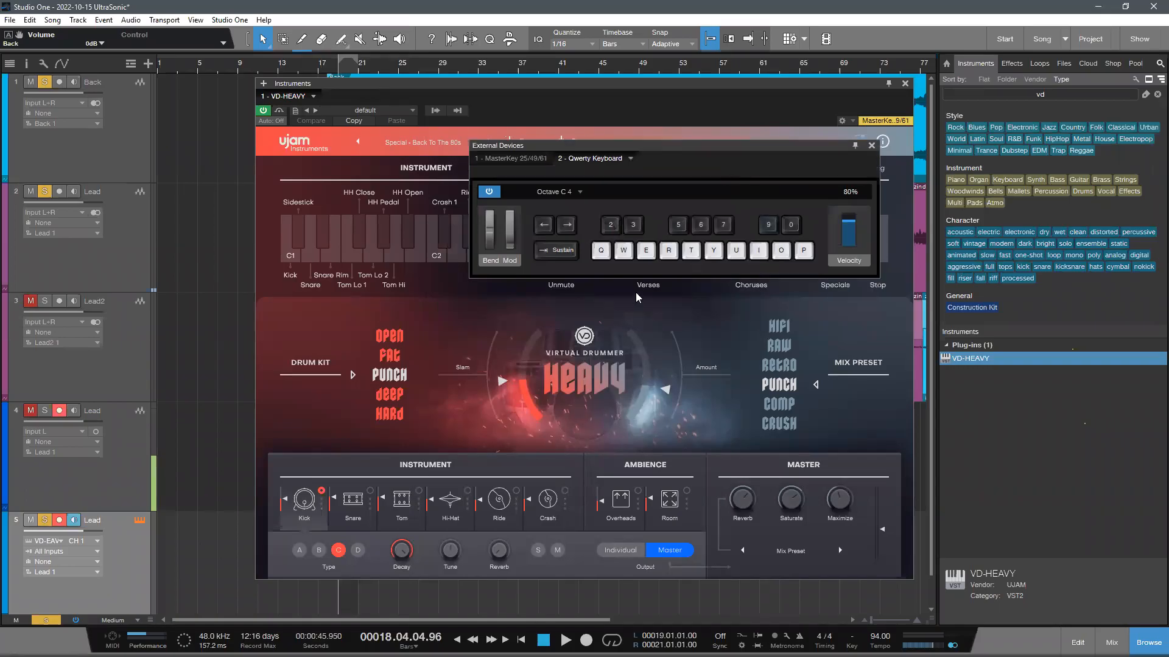
drag(709, 156, 703, 188)
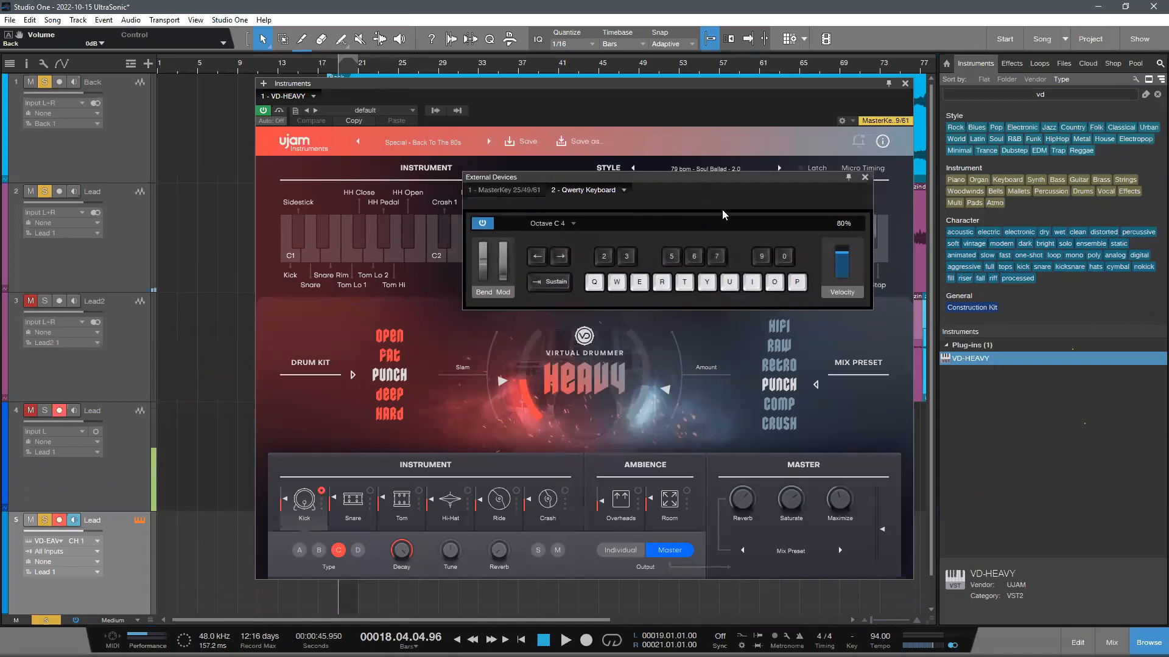
drag(709, 194, 740, 187)
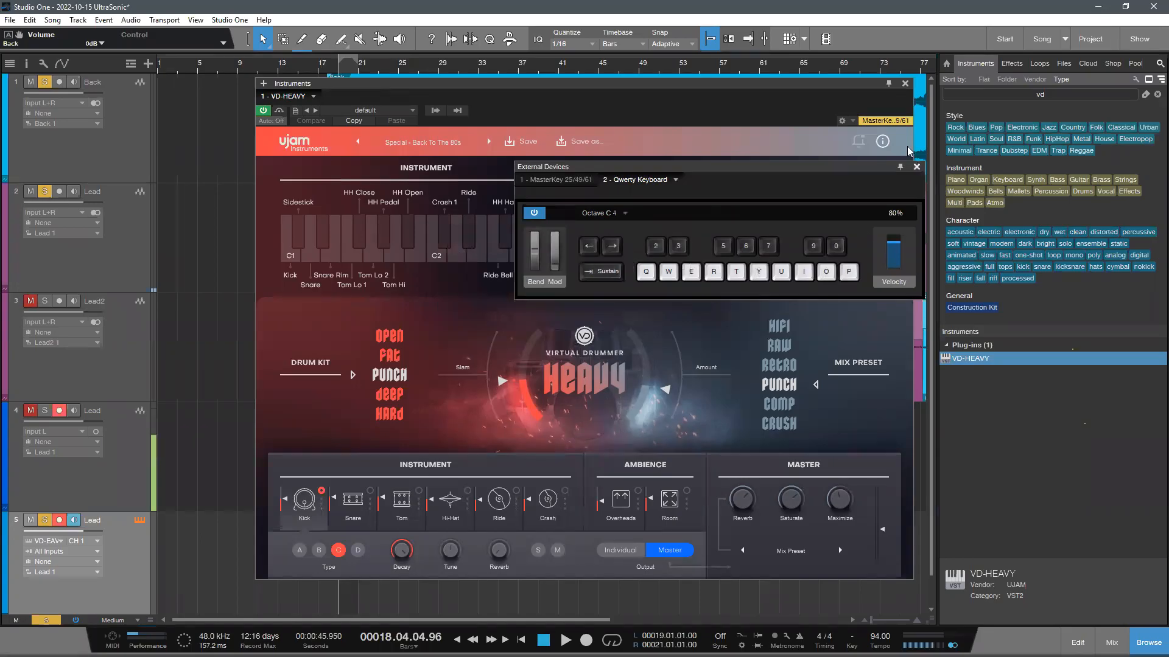
- Close the Qwerty Keyboard and VD-HEAVY windows and create a one-bar event at bar 10 on instrument track 5
click(916, 167)
click(905, 83)
scroll(279, 509, down, 1)
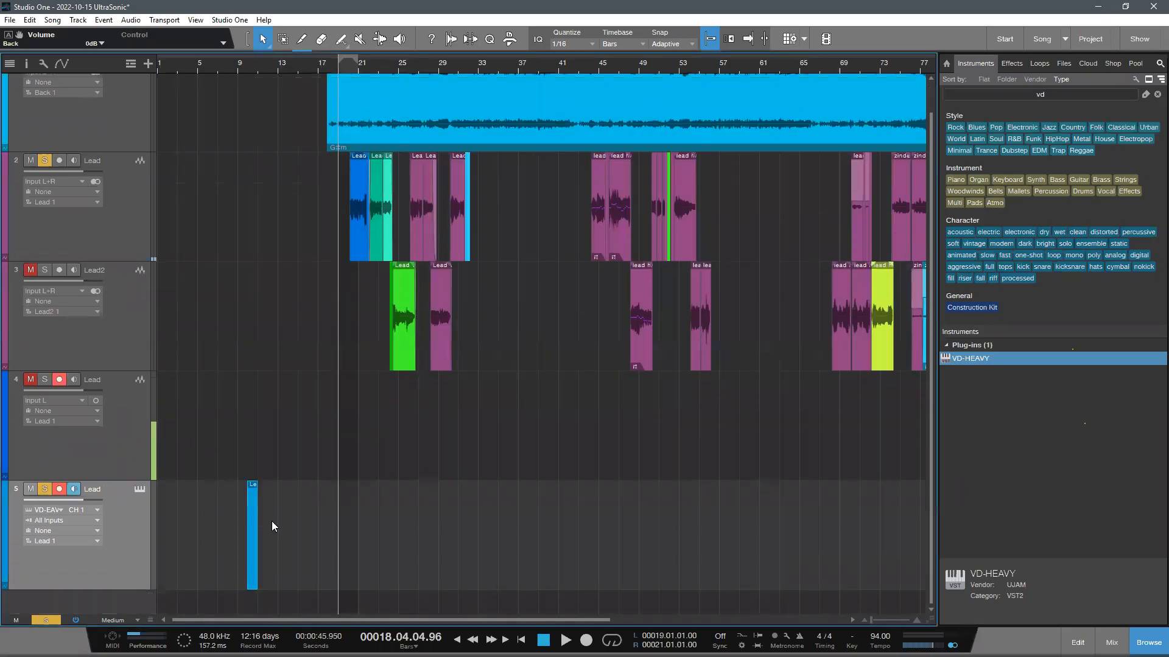
- Extend the track 5 event to about bar 58 and open it in an enlarged note editor to audition C 4
drag(256, 516, 728, 550)
double_click(575, 539)
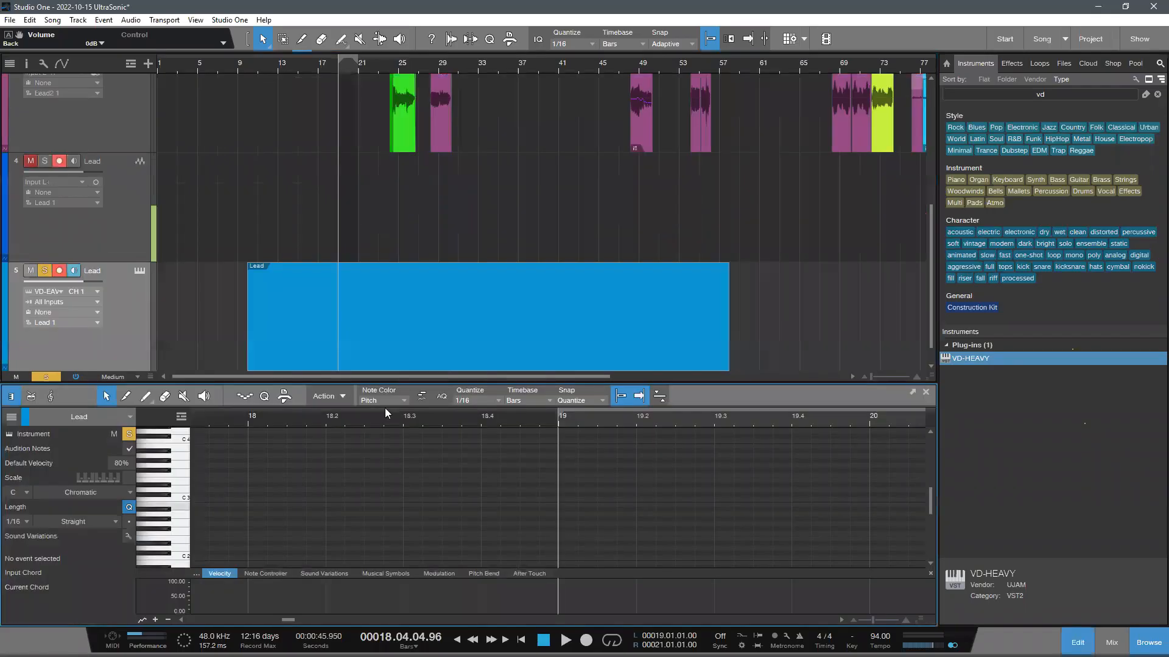
drag(386, 383, 400, 189)
scroll(182, 273, down, 2)
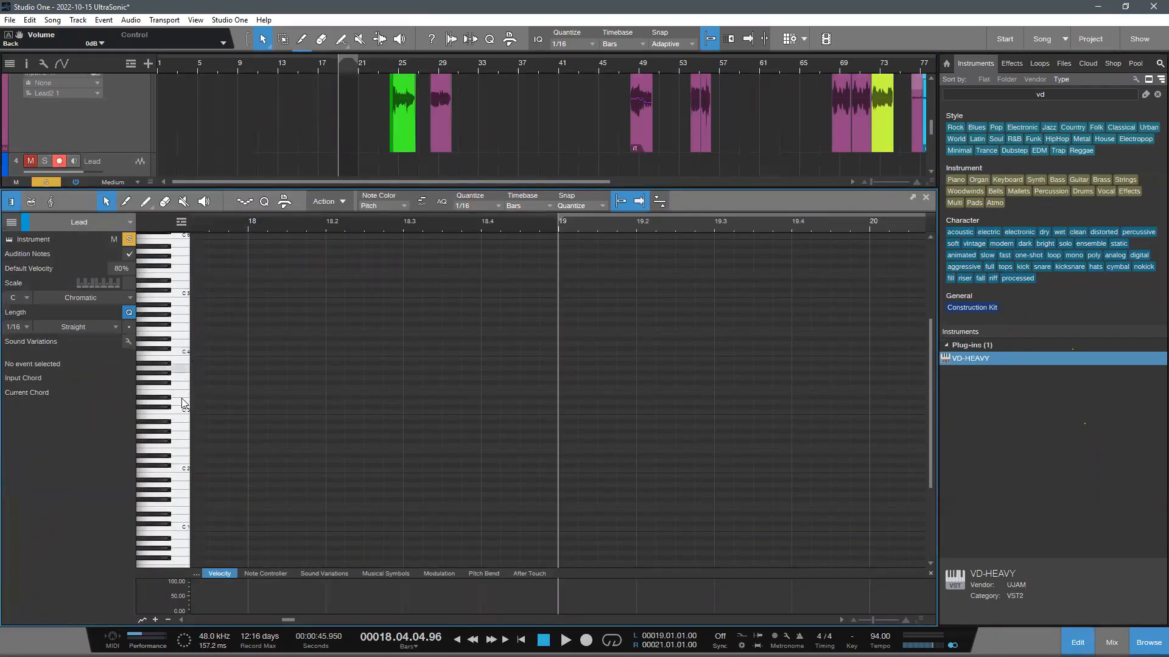
scroll(176, 275, up, 1)
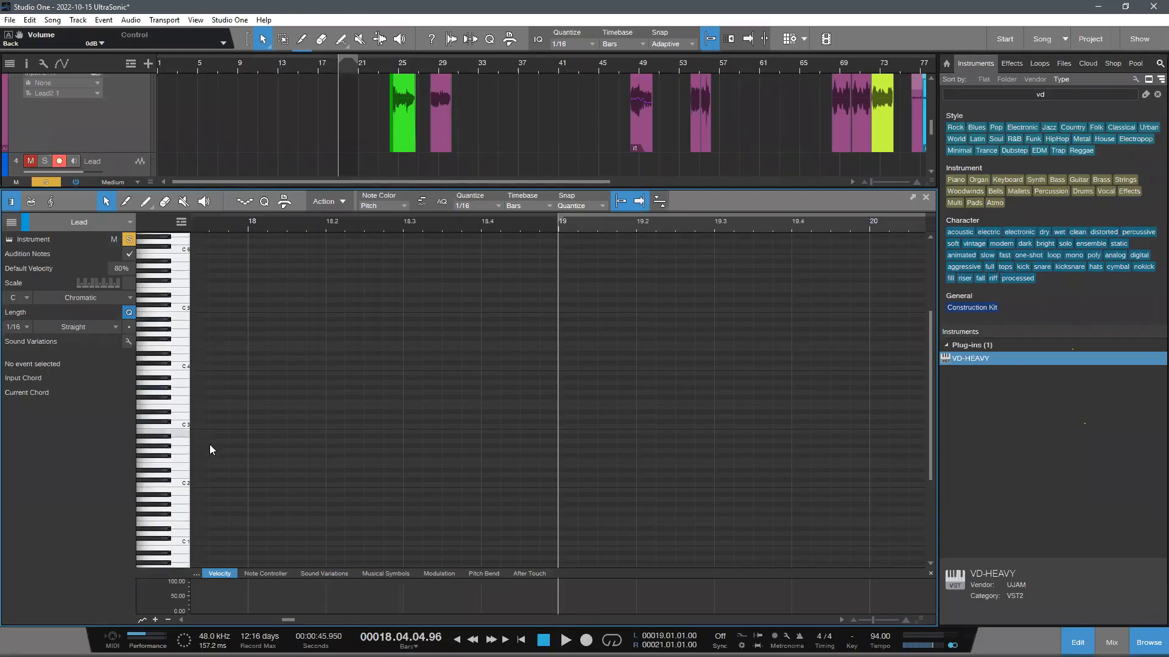
click(178, 366)
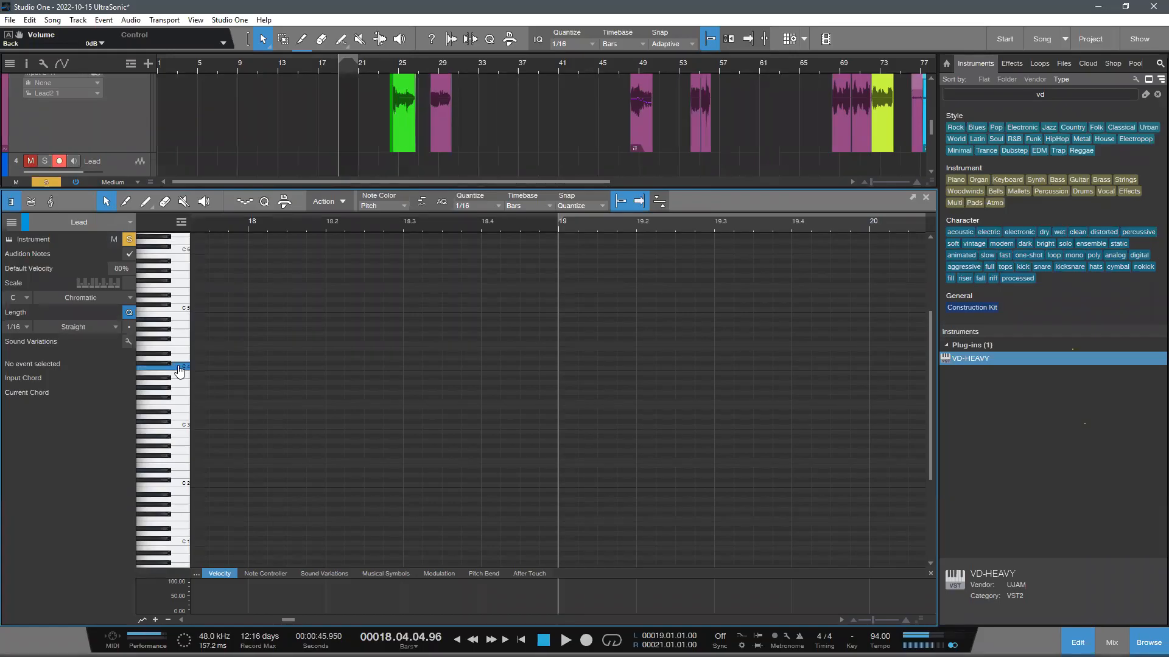
click(209, 368)
drag(617, 406, 617, 406)
mouse_move(487, 222)
mouse_down()
mouse_move(799, 182)
mouse_move(733, 247)
mouse_up()
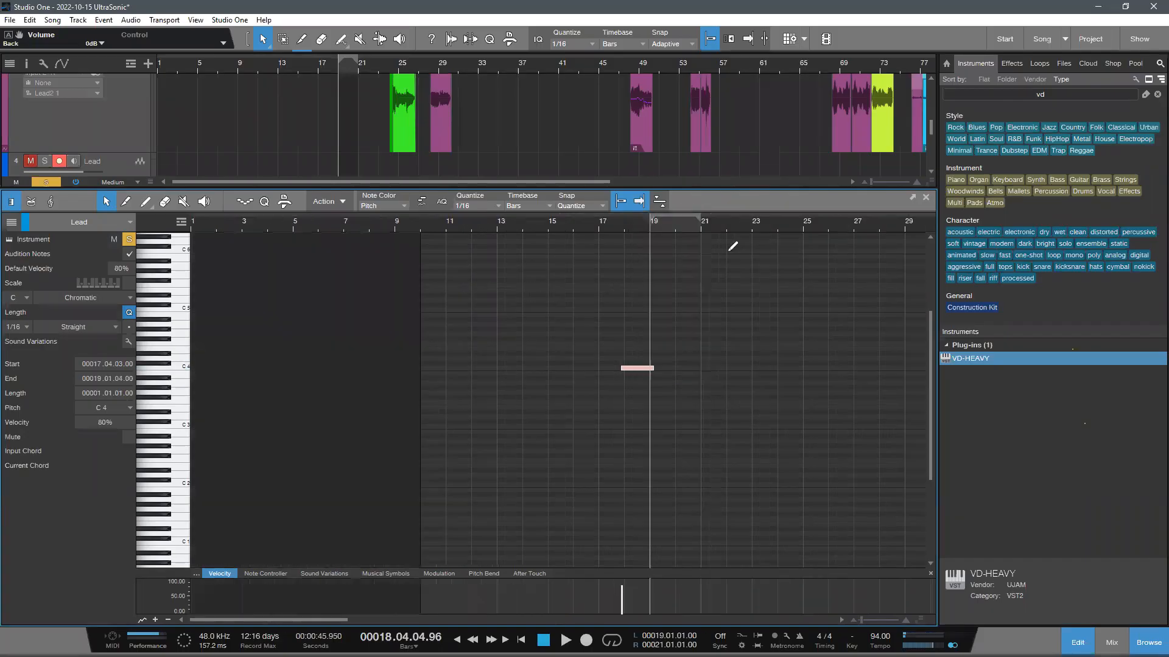
key(Delete)
- Play from bar 10, stop with the playback cursor at 11.2, and draw a C 4 note from there to about 12.3
click(397, 225)
key(space)
drag(459, 223, 719, 414)
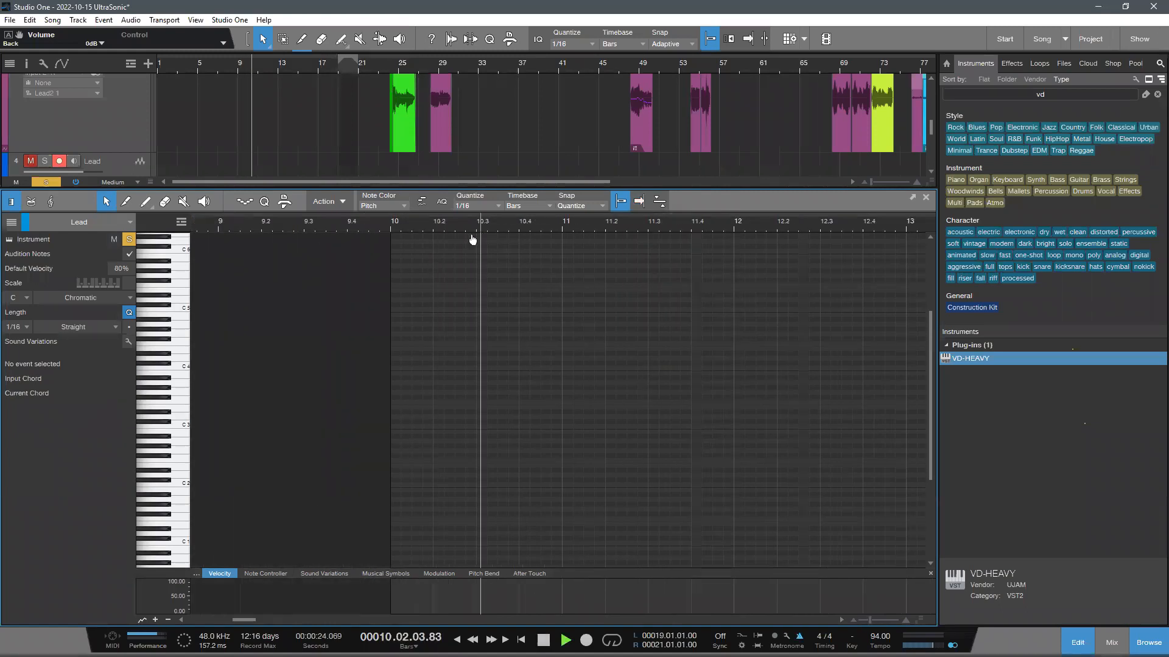
key(e)
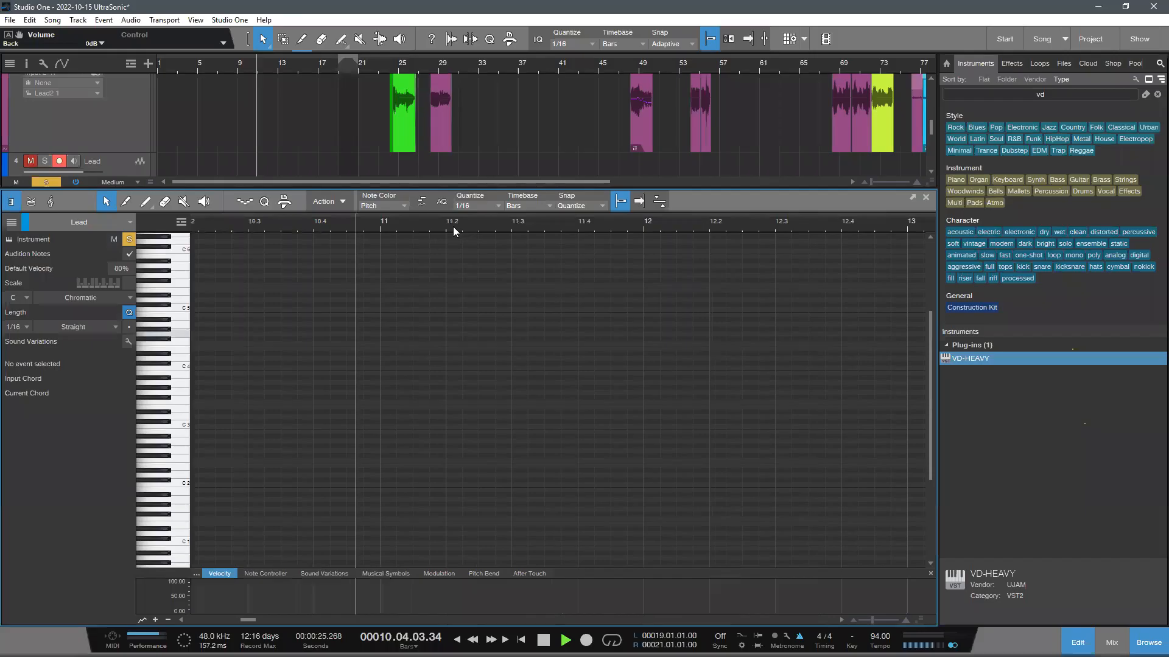
click(453, 227)
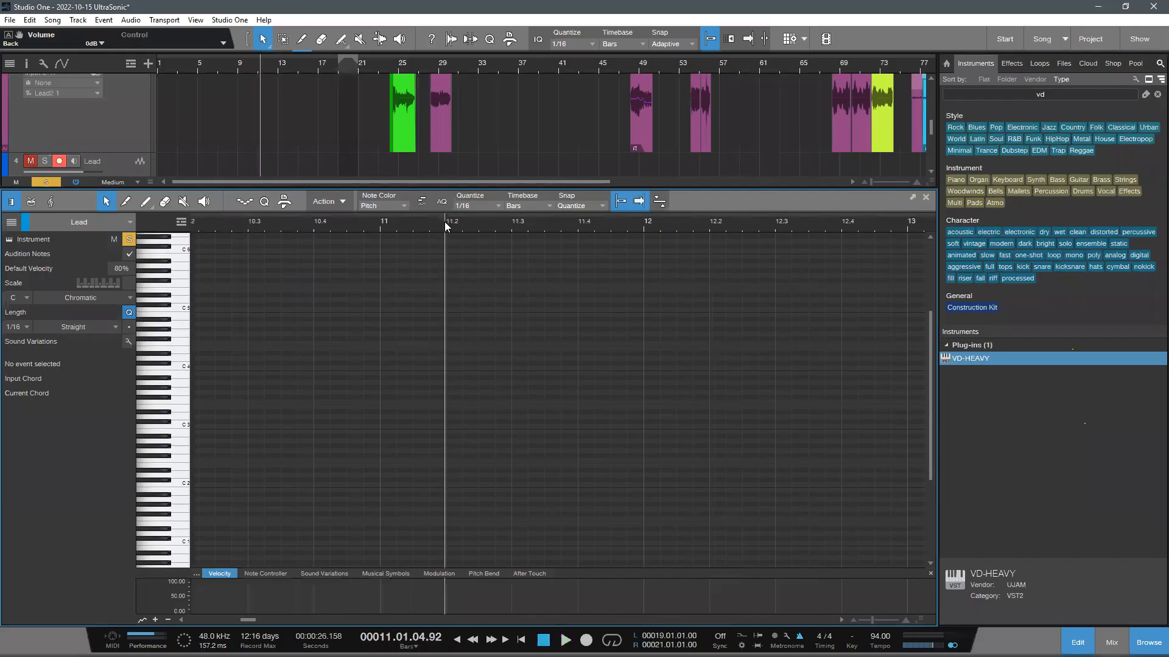
key(space)
drag(445, 367, 790, 368)
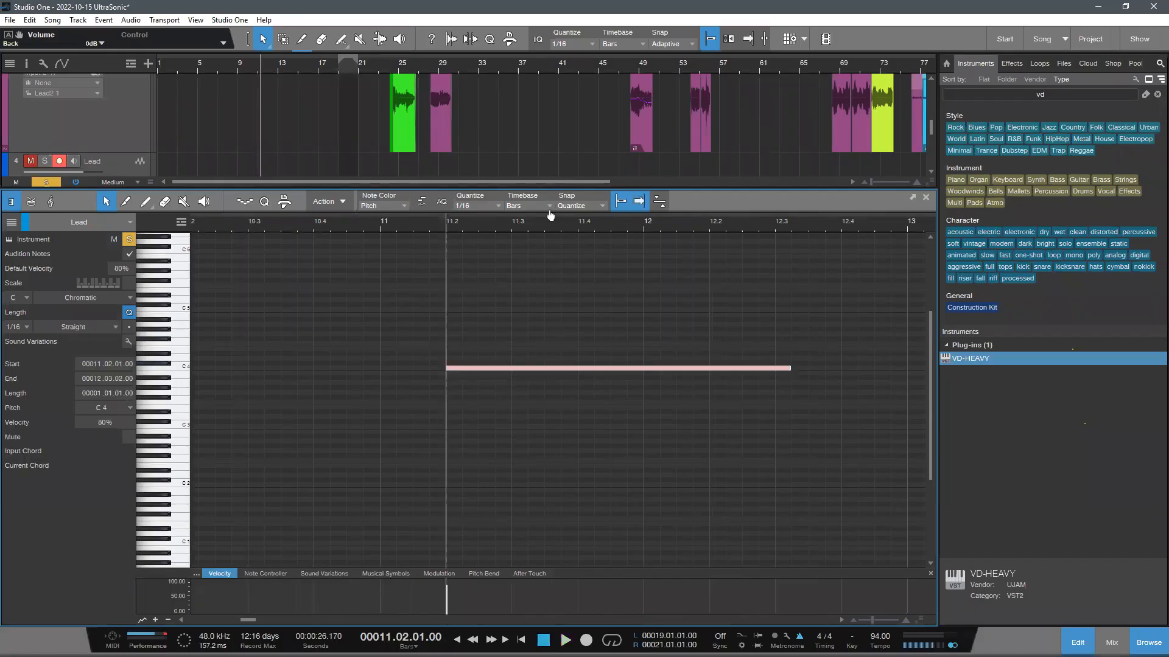
- Lengthen the C 4 note to end at bar 13 and play it back
key(w)
drag(660, 368, 743, 394)
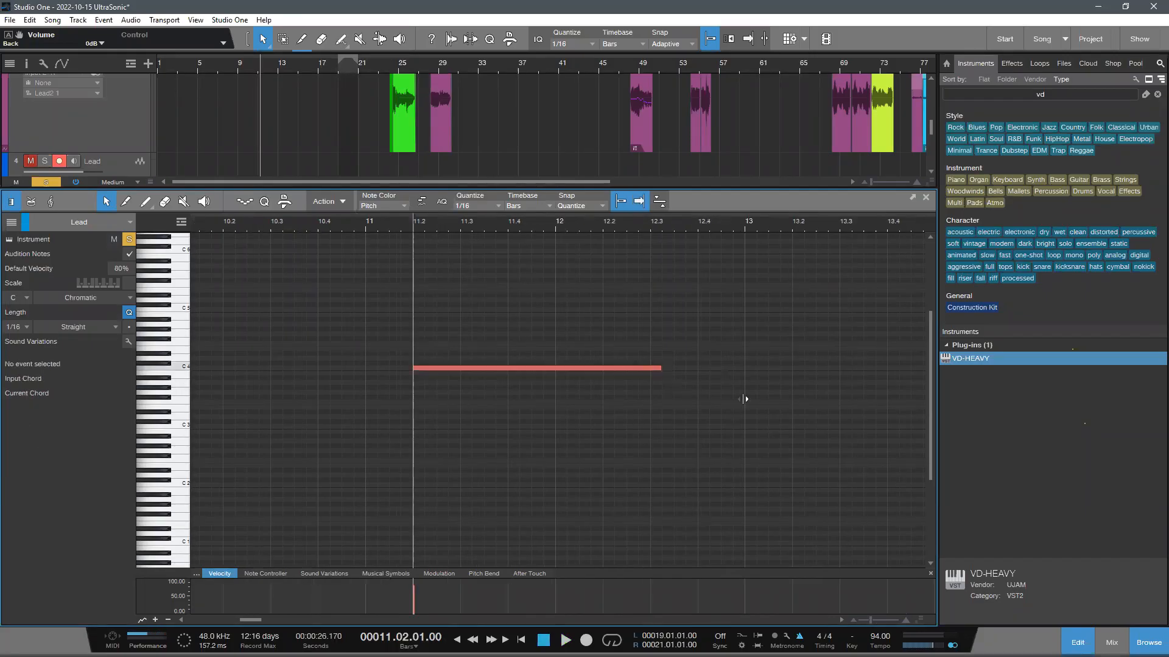
key(q)
key(space)
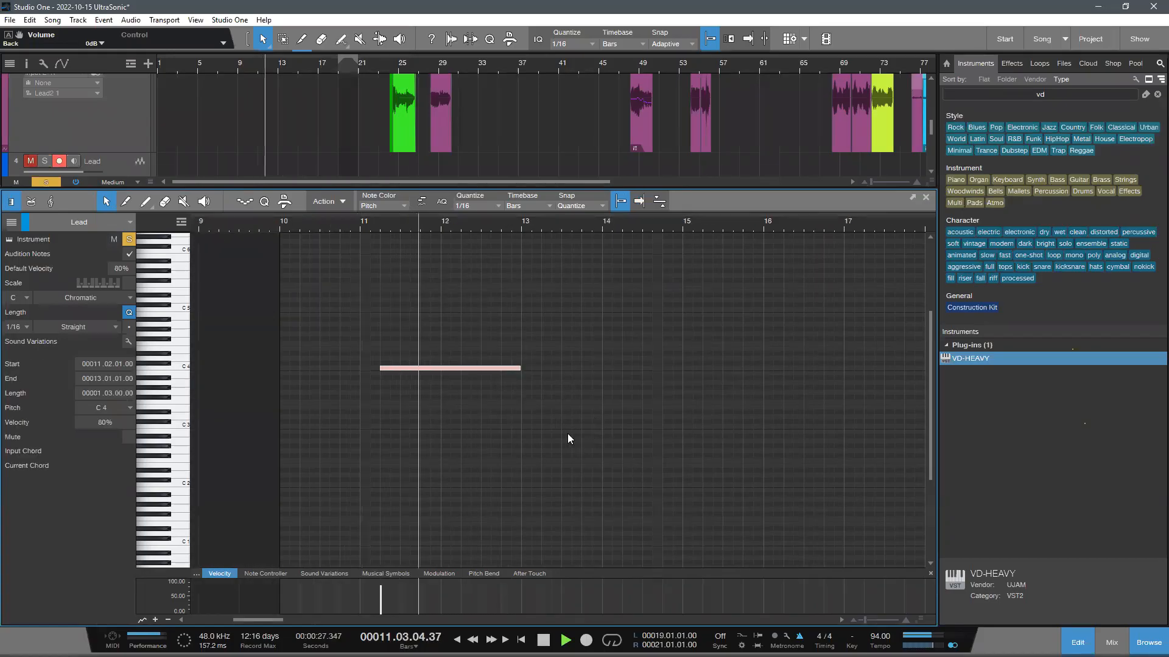
drag(447, 321, 632, 426)
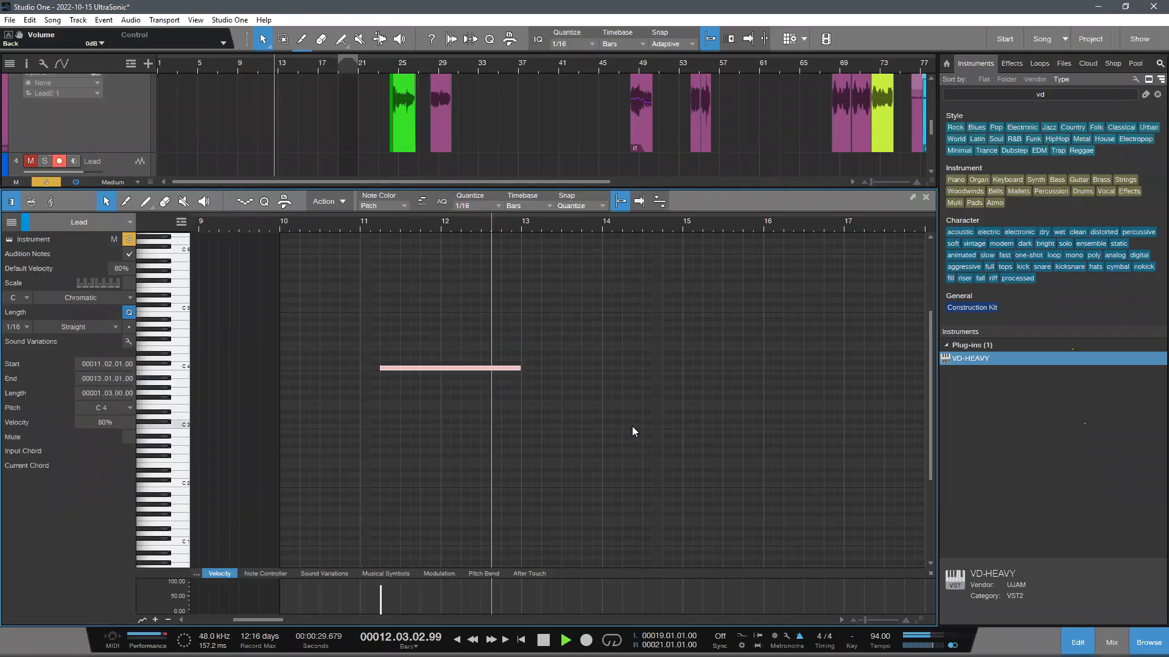
- Duplicate the C 4 note at 13.2 and lengthen both notes to two bars each so they join
key(d)
click(525, 369)
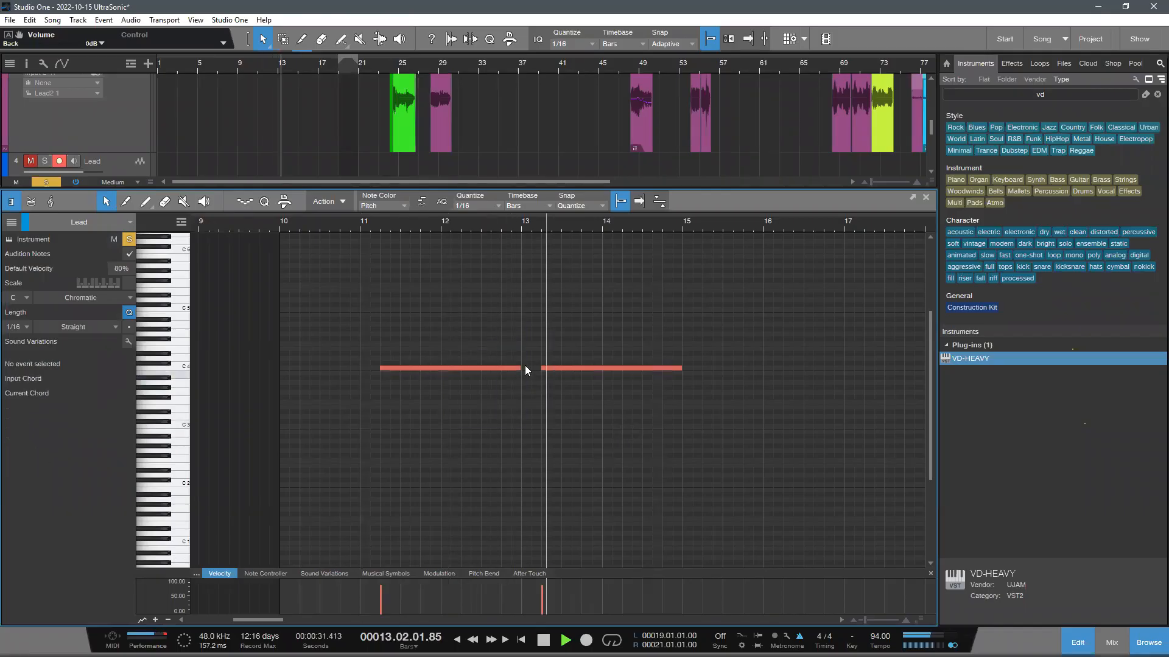
key(space)
drag(521, 369, 543, 383)
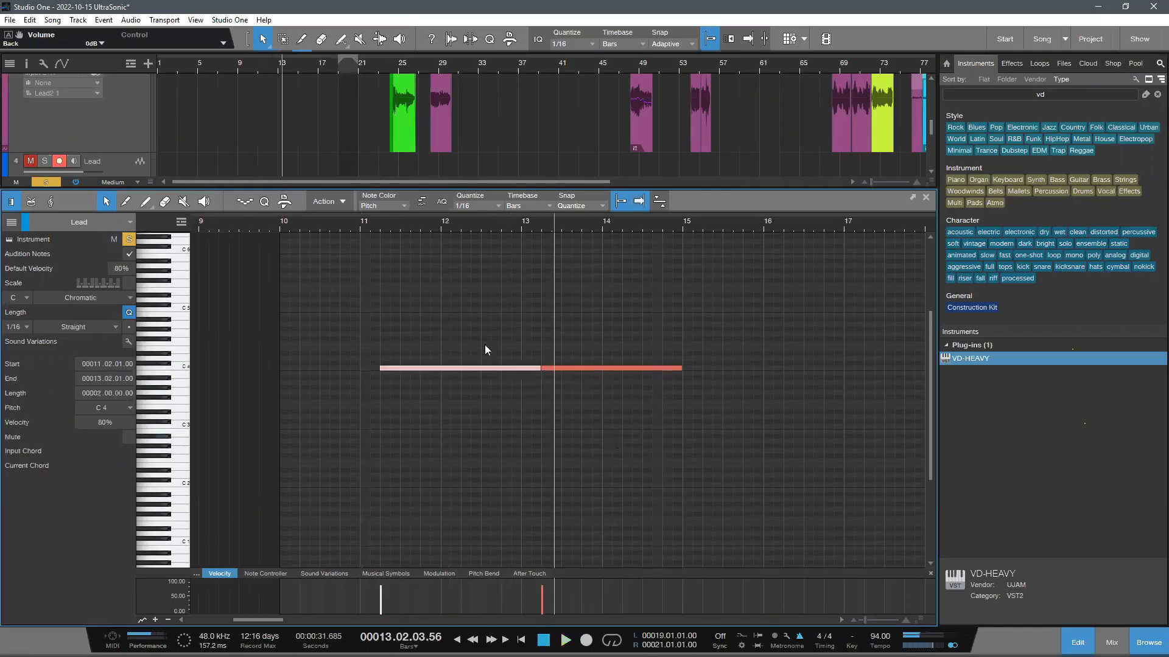
click(692, 383)
click(560, 368)
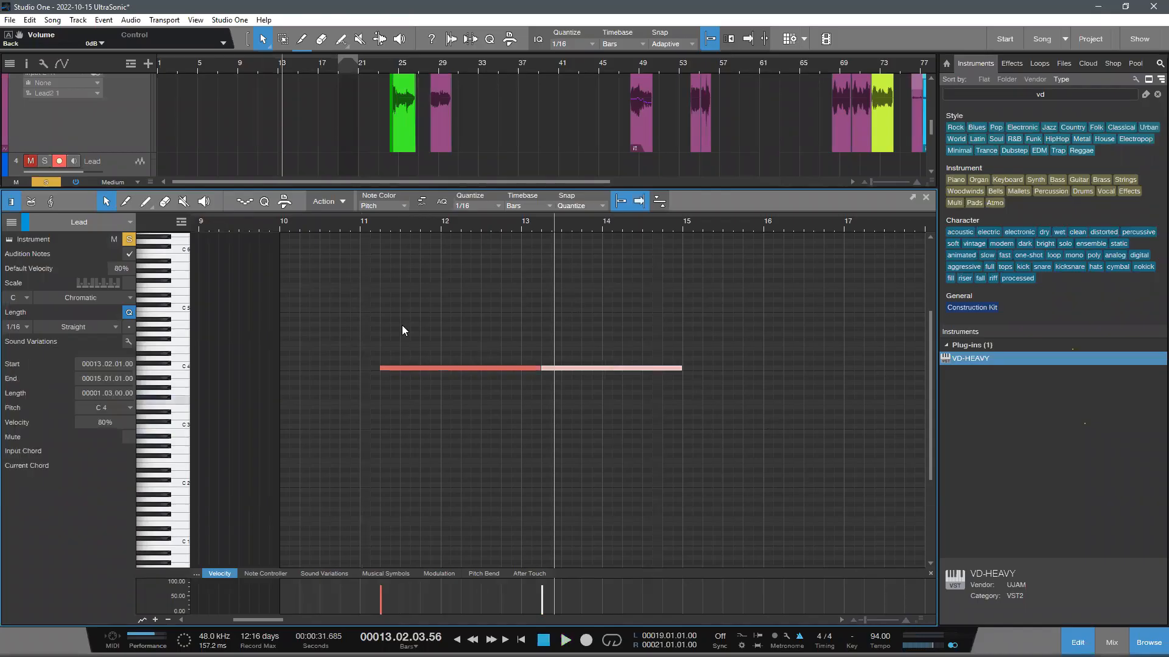
- Play the two C 4 notes from bar 11 and raise track 5's volume to +5.8 dB in the arrangement
click(366, 224)
key(space)
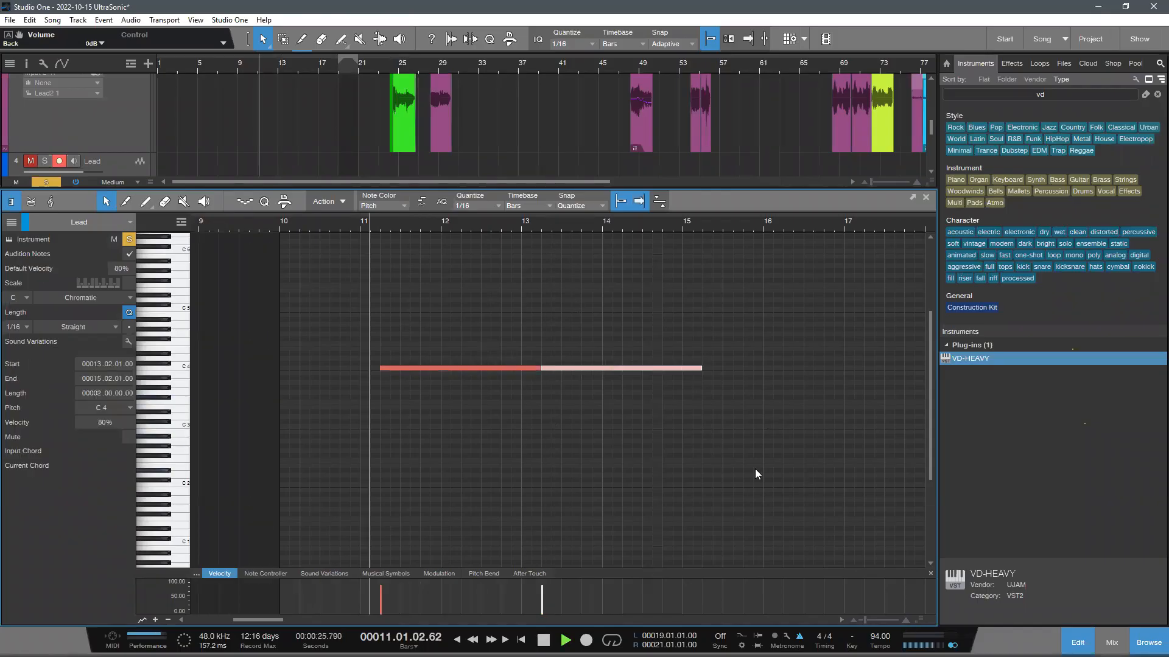
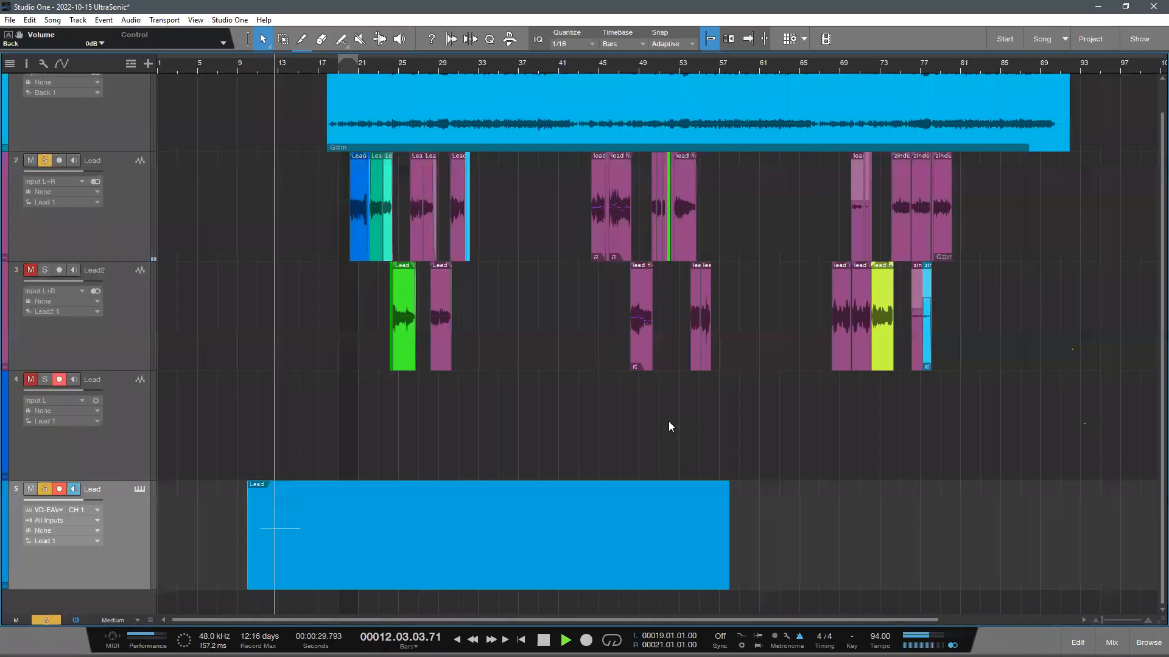
scroll(129, 448, down, 2)
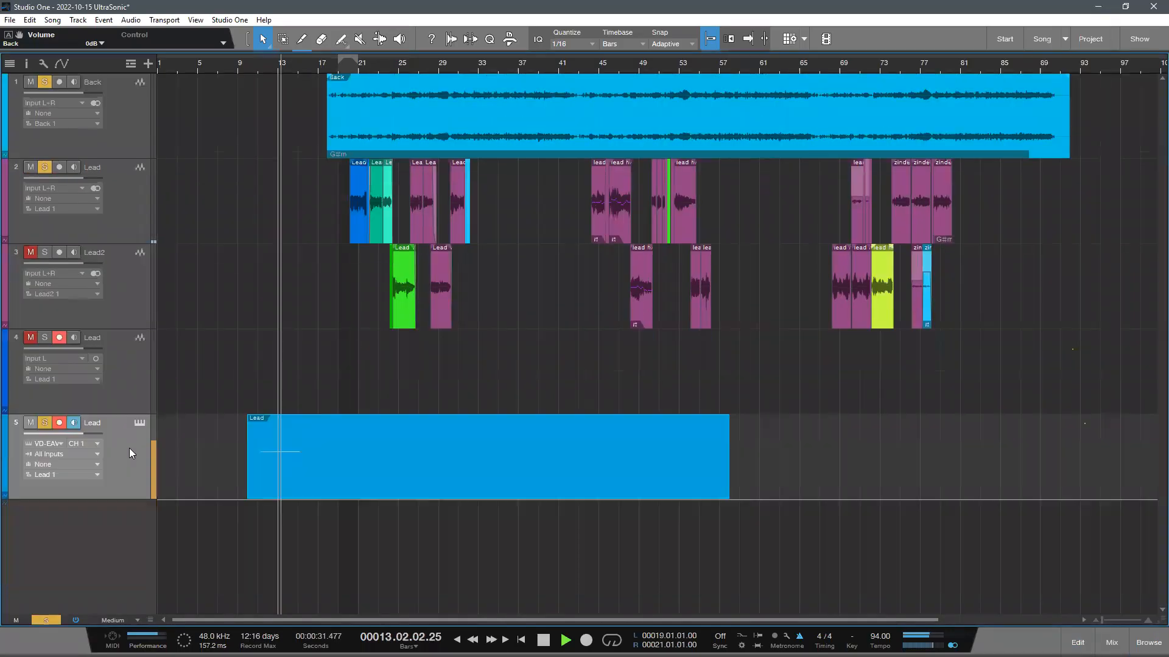
drag(85, 435, 106, 440)
scroll(400, 429, down, 1)
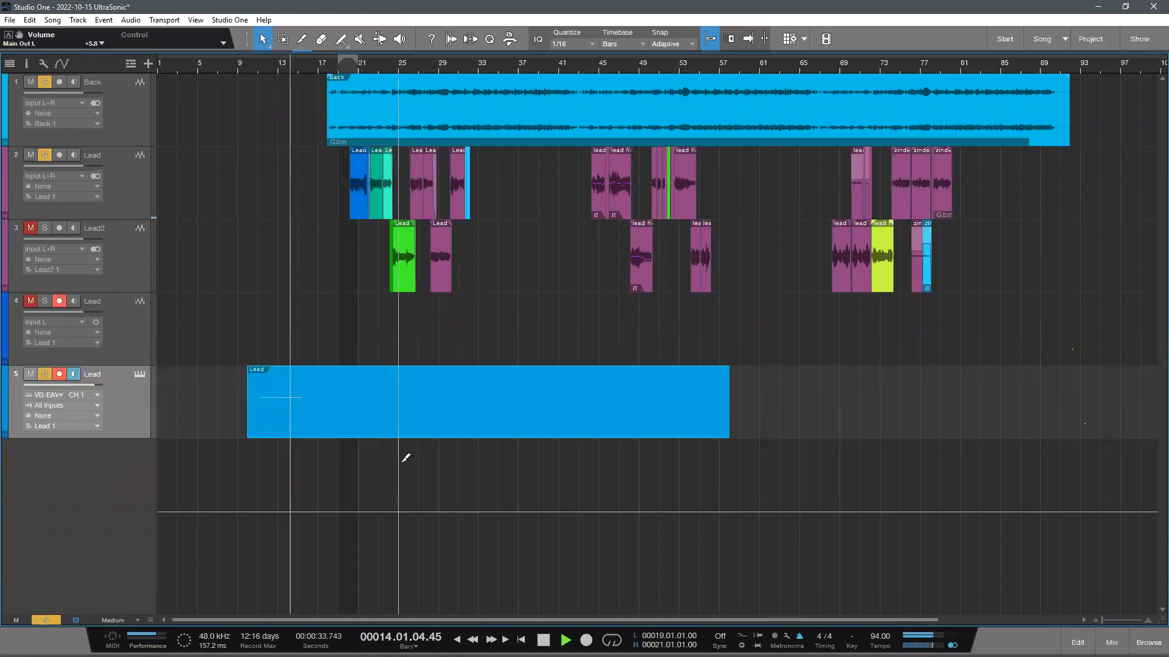
- Reopen the track 5 event in the note editor, remove the second C 4 note and play the remaining one
drag(284, 64, 461, 432)
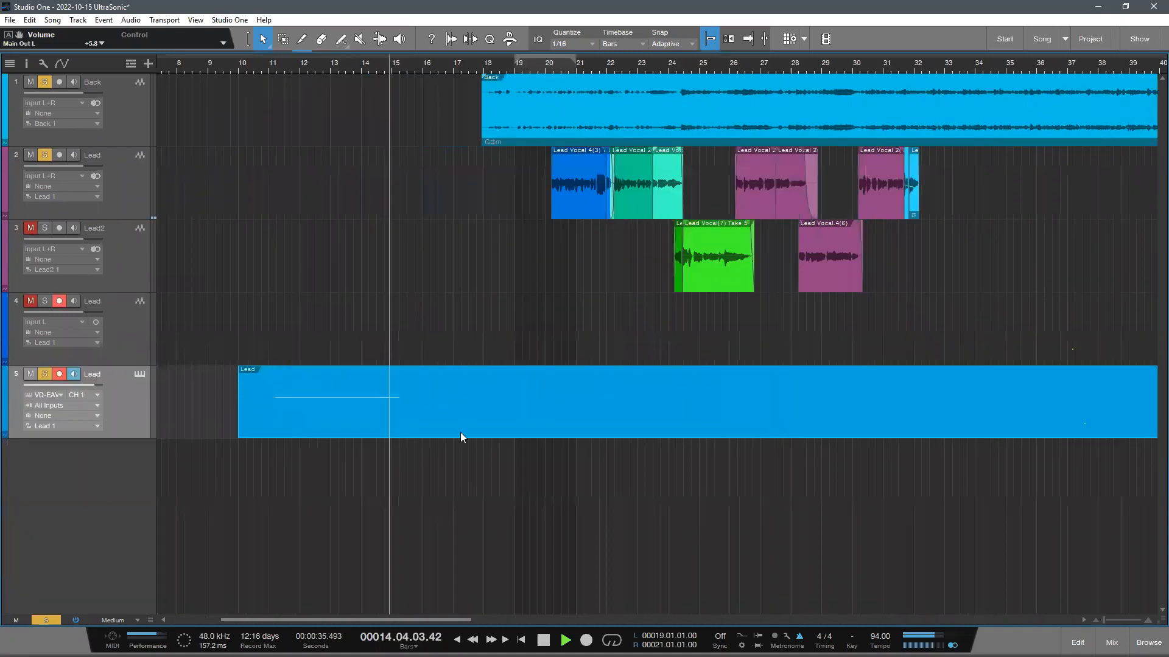
scroll(260, 512, up, 1)
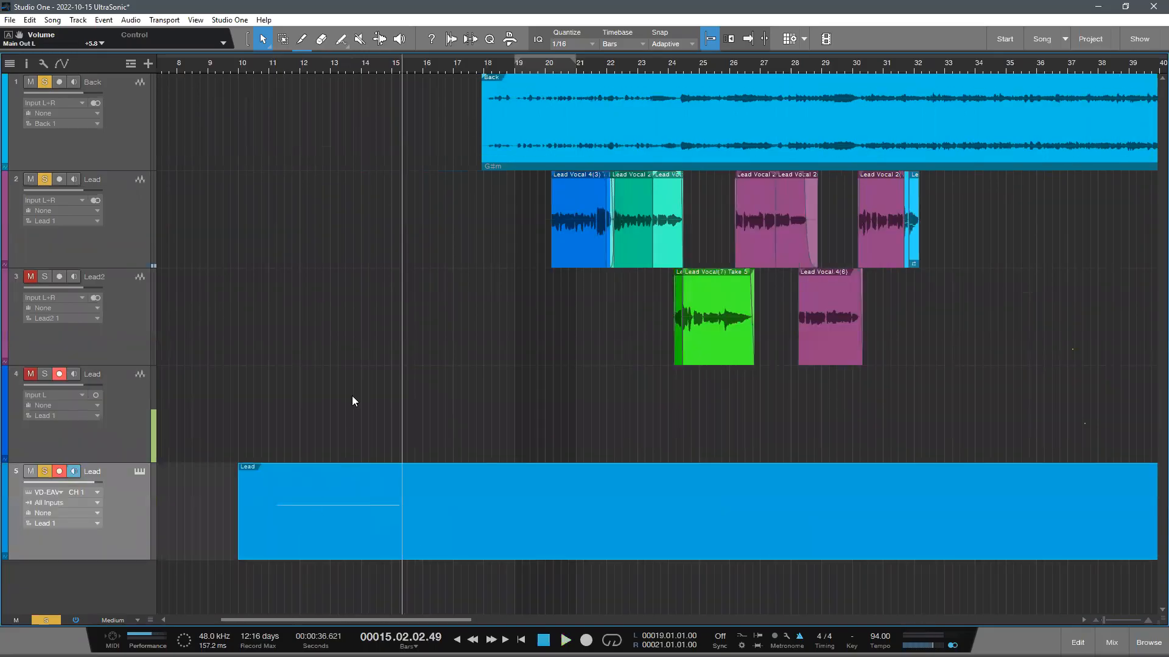
drag(326, 81, 521, 452)
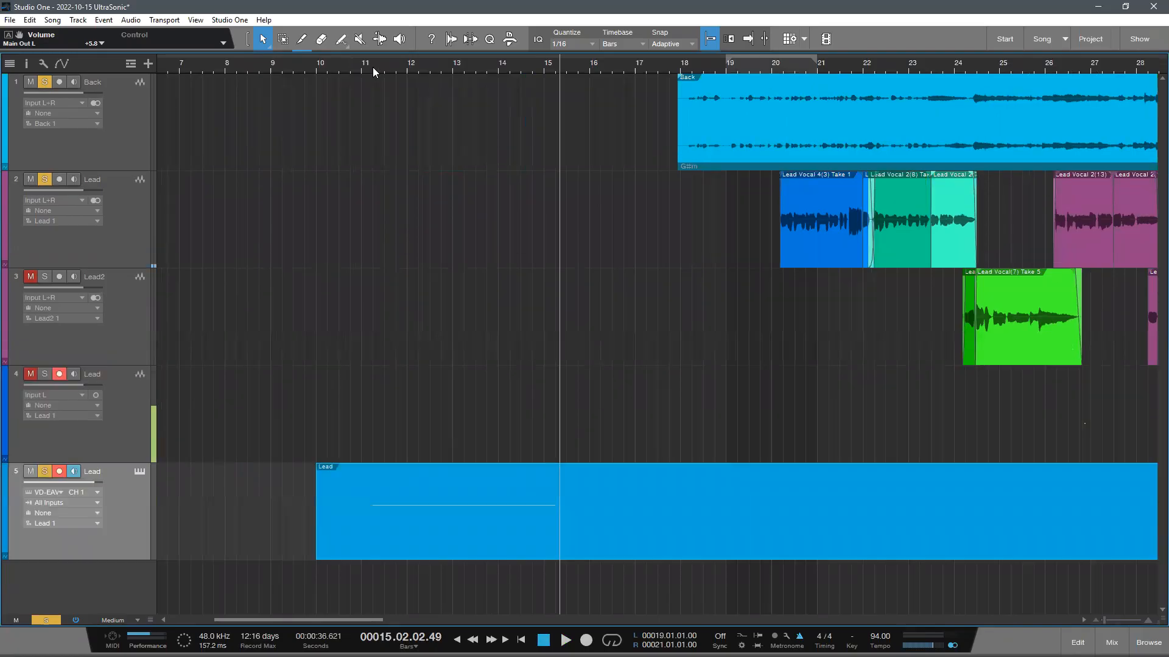
key(F2)
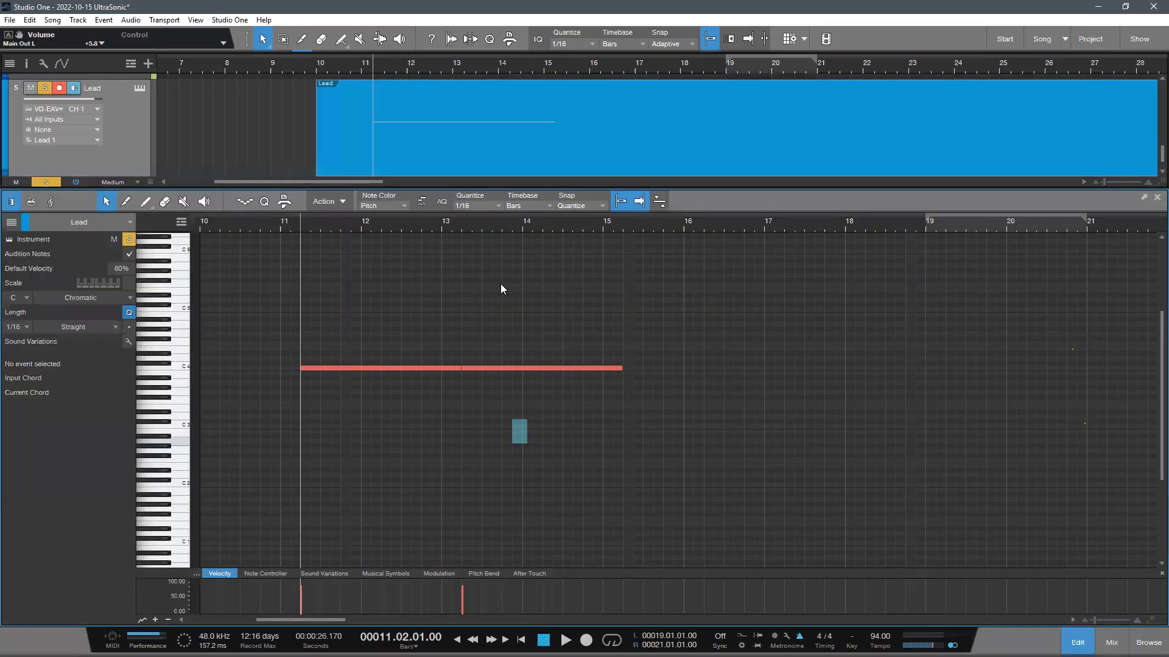
click(296, 224)
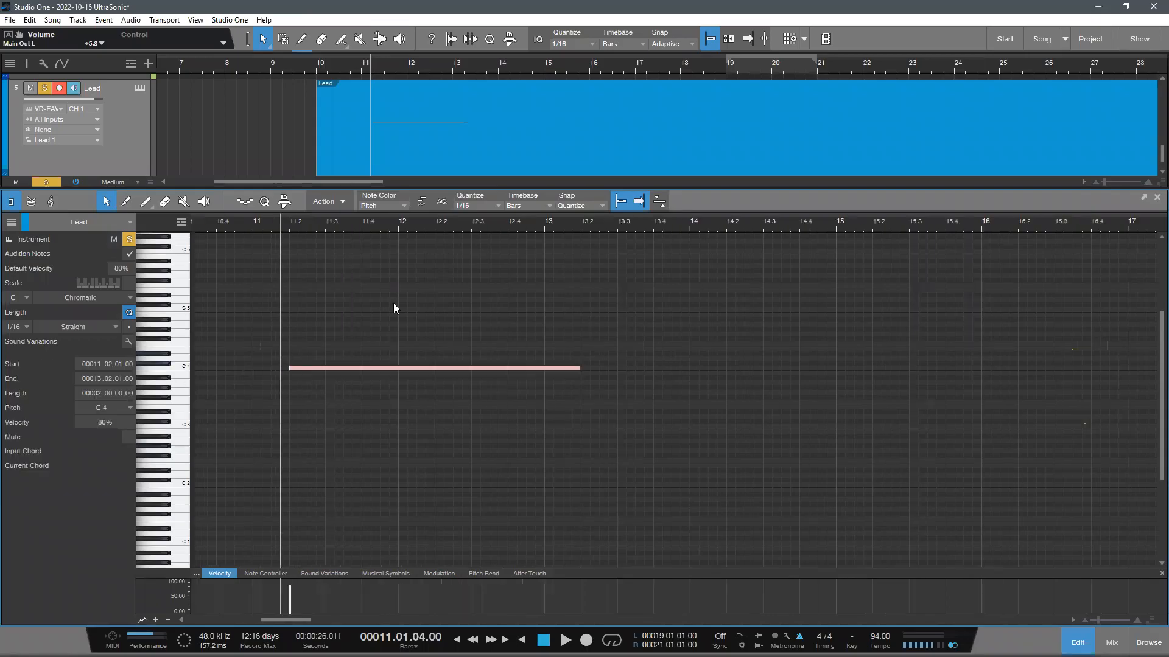
click(408, 340)
key(space)
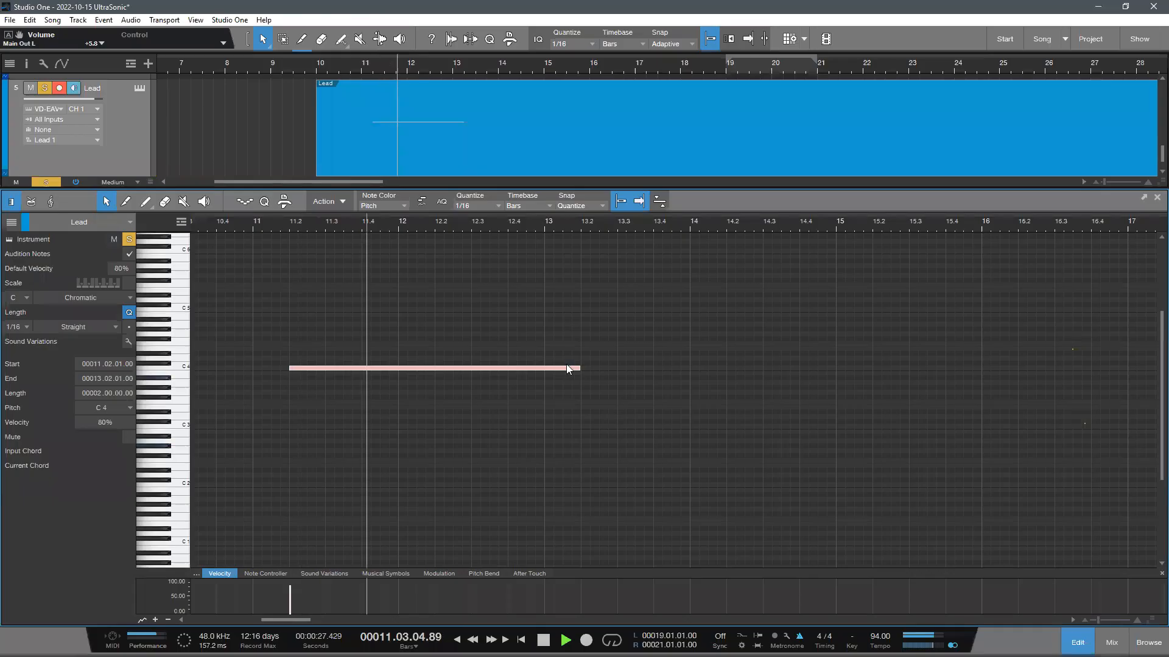
key(space)
- Shorten the C 4 note to one bar, ending at 12.2, and play it from 11.2
click(433, 224)
drag(581, 368, 433, 400)
click(293, 225)
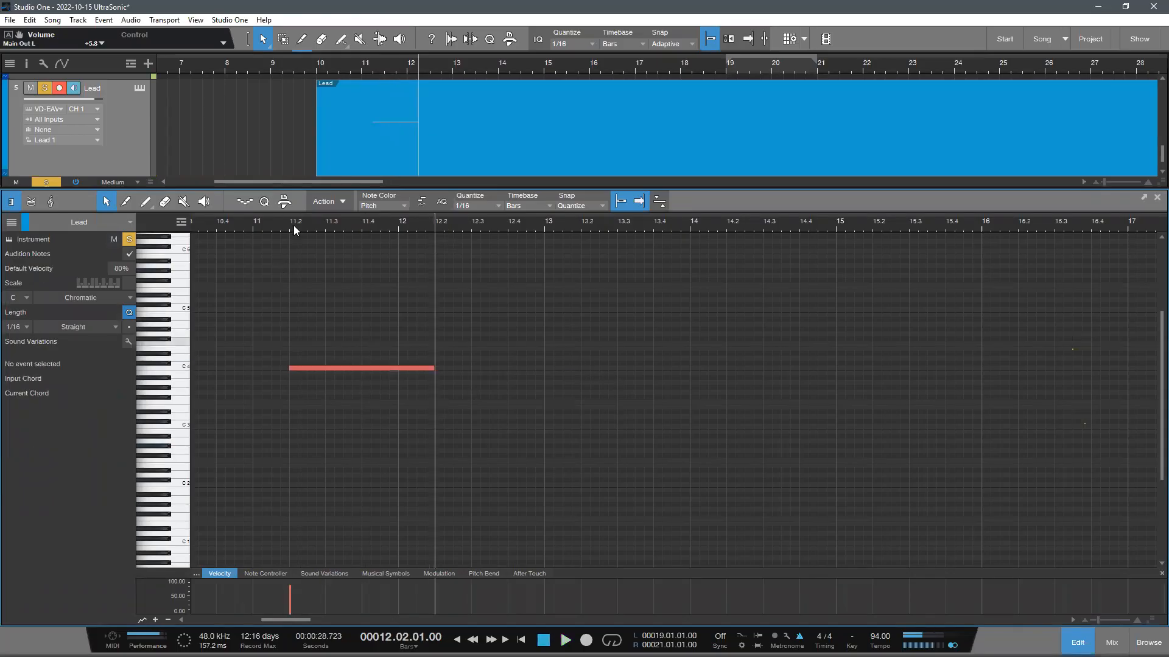
key(space)
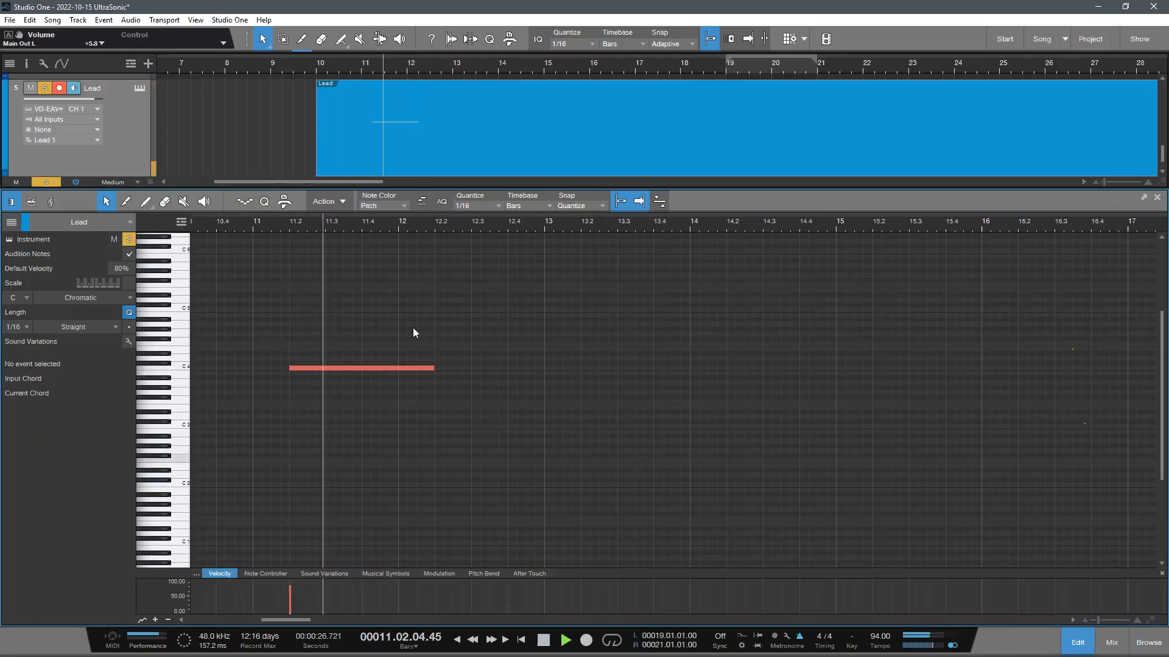
- Try duplicating the one-bar C 4 note at 12.2, and undo the duplicate
key(ctrl+z)
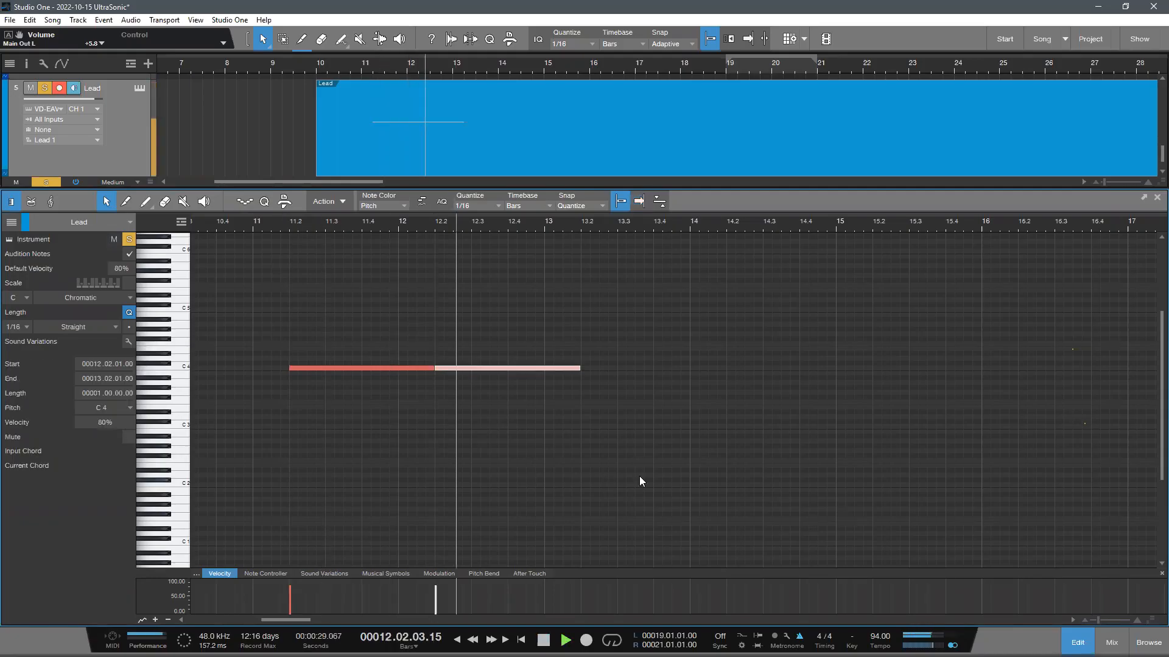
key(ctrl+z)
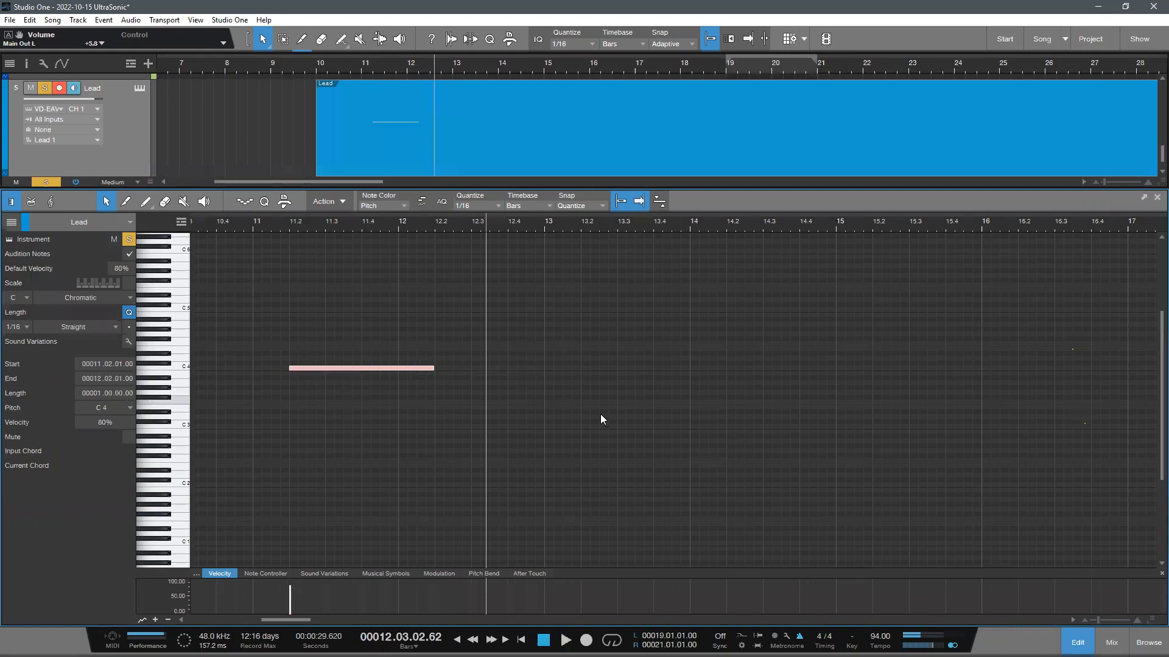
- Close the note editor and trim the Lead instrument part to the single note's one-bar length
click(338, 356)
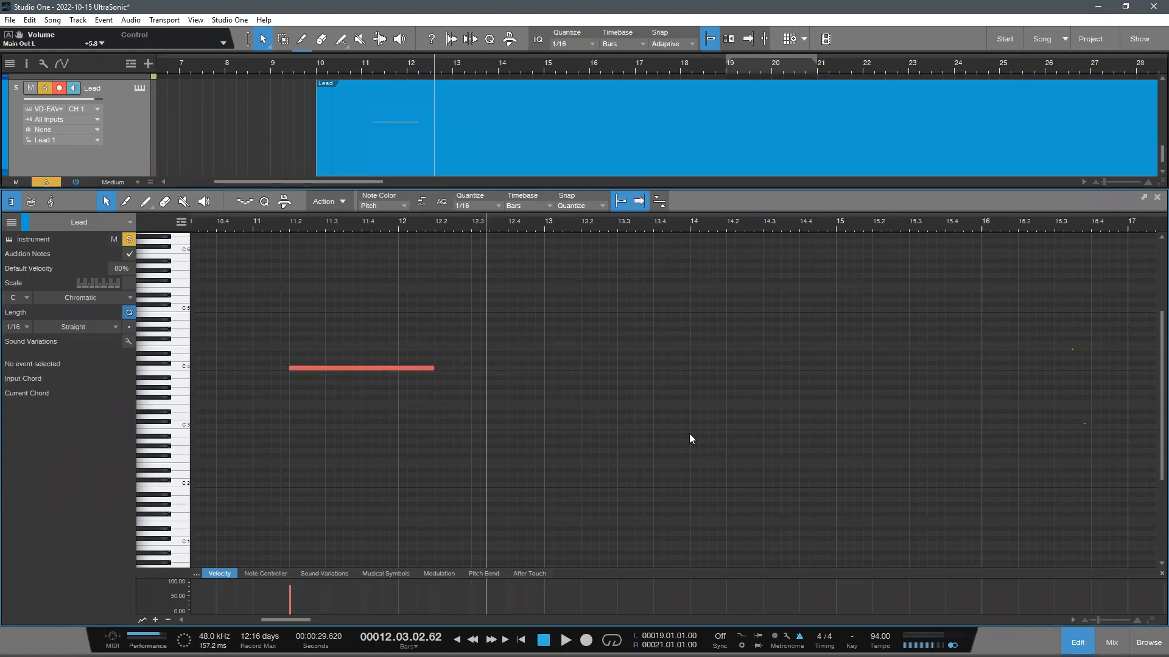
key(F2)
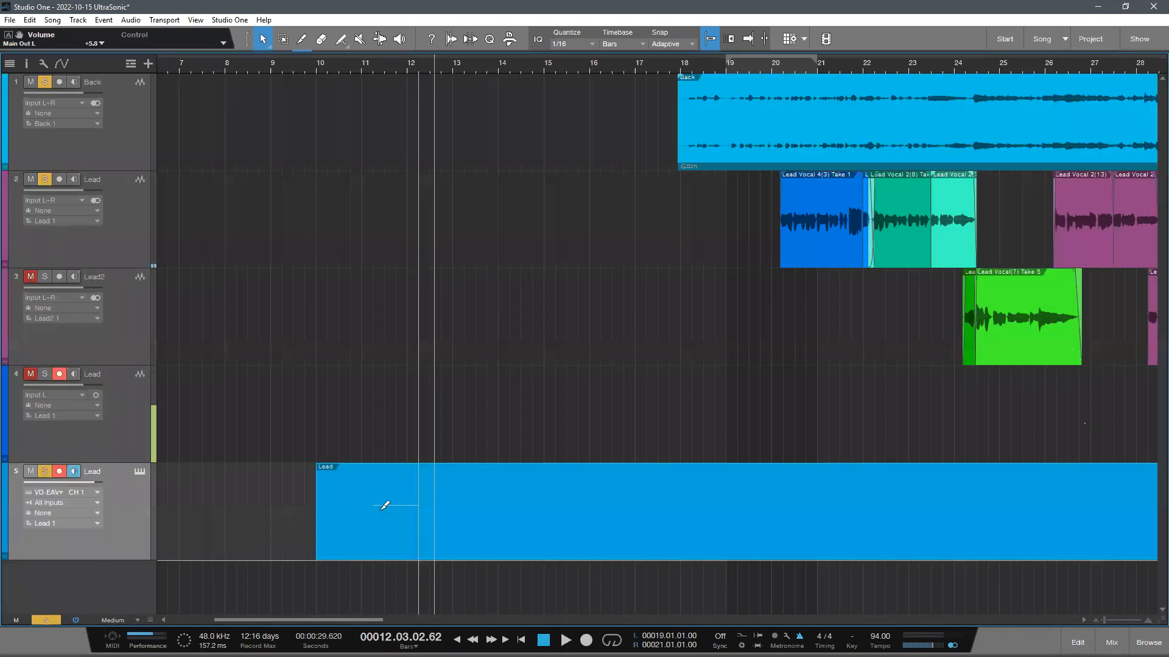
ctrl+click(418, 511)
key(Delete)
click(356, 487)
key(Delete)
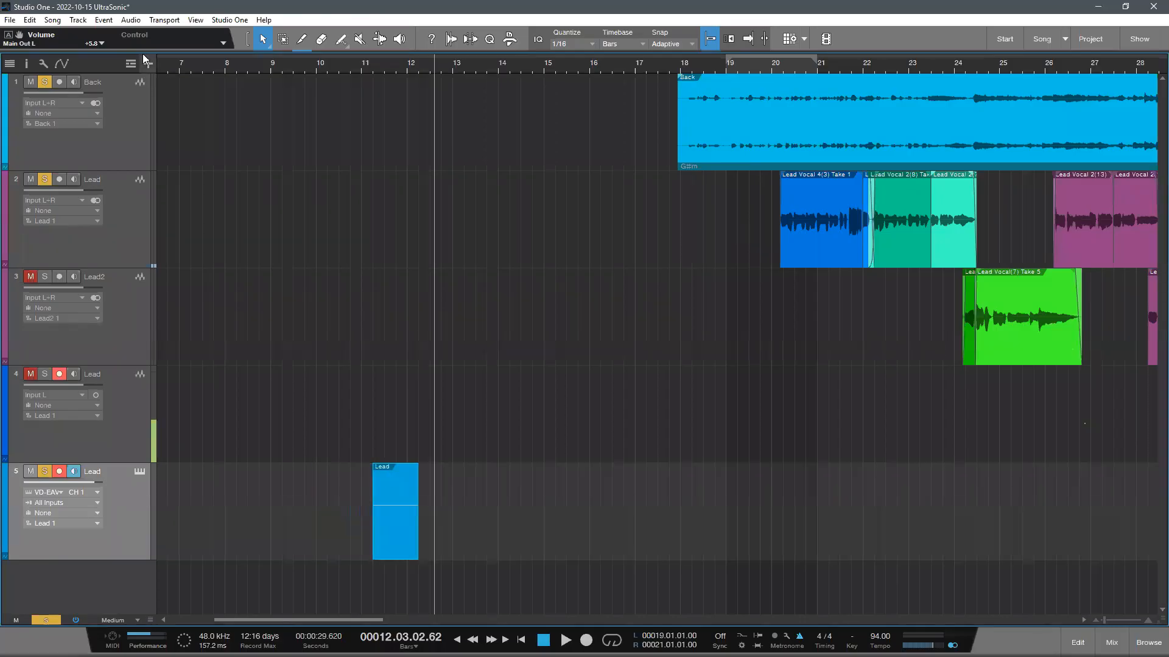
key(t)
key(Return)
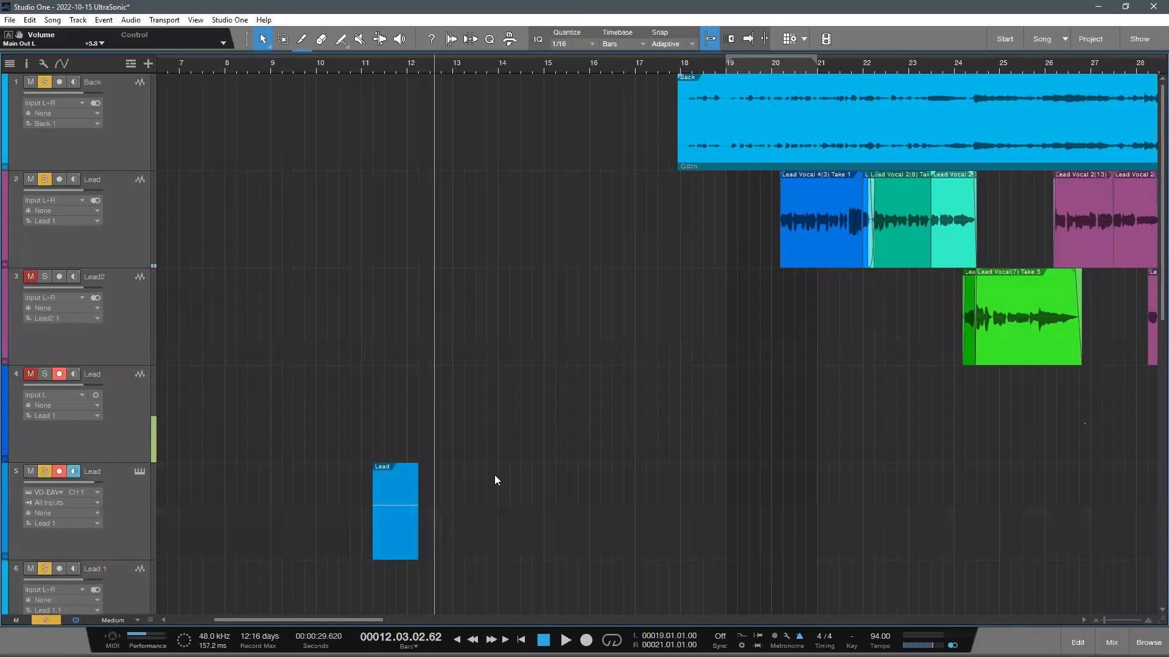
scroll(490, 462, down, 1)
scroll(352, 251, down, 1)
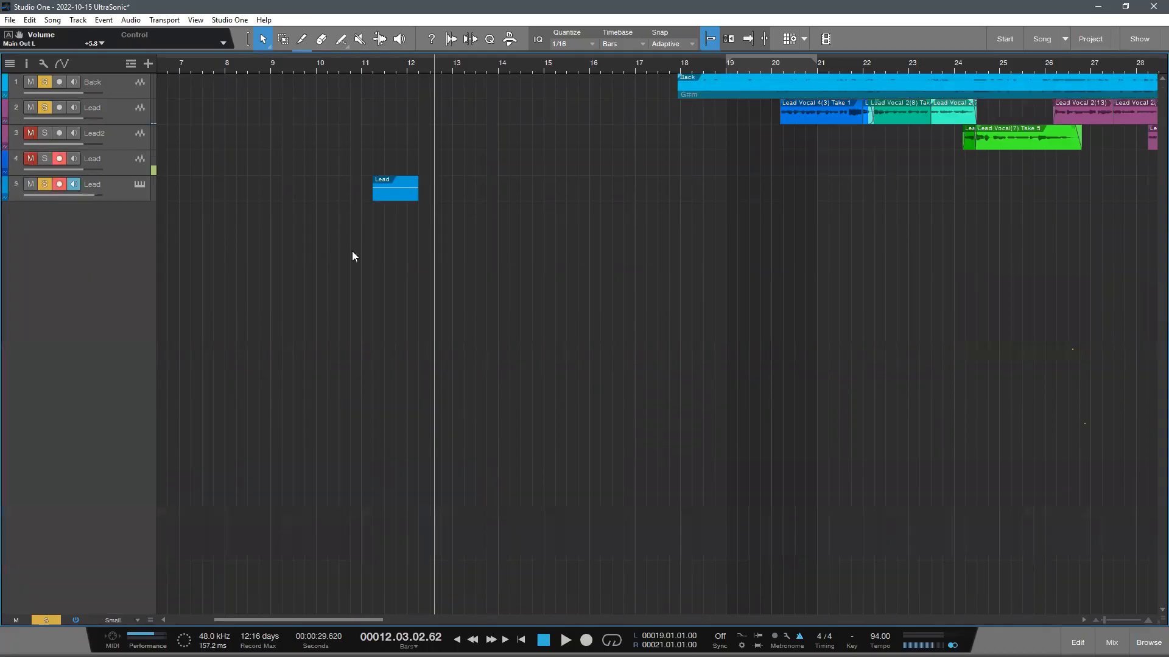
- Add one stereo audio track named Lead with input L+R below the instrument track
key(ctrl+e)
key(t)
click(542, 306)
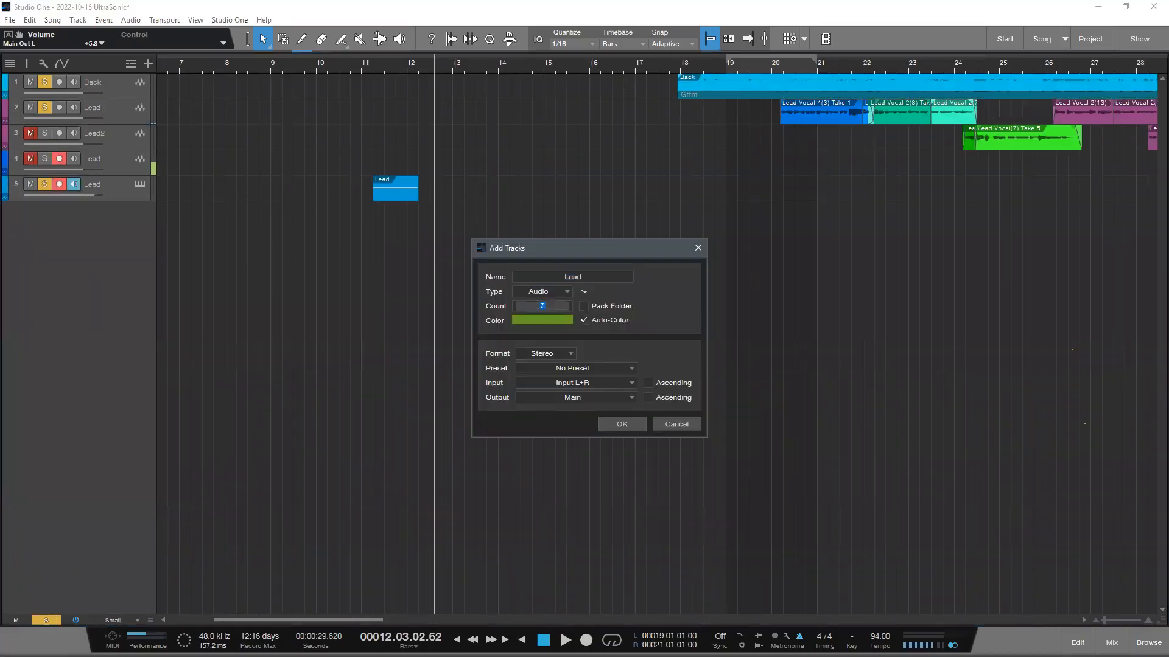
click(583, 306)
key(Return)
- Render the one-bar Lead instrument part as an audio clip on the new audio track
scroll(396, 467, up, 2)
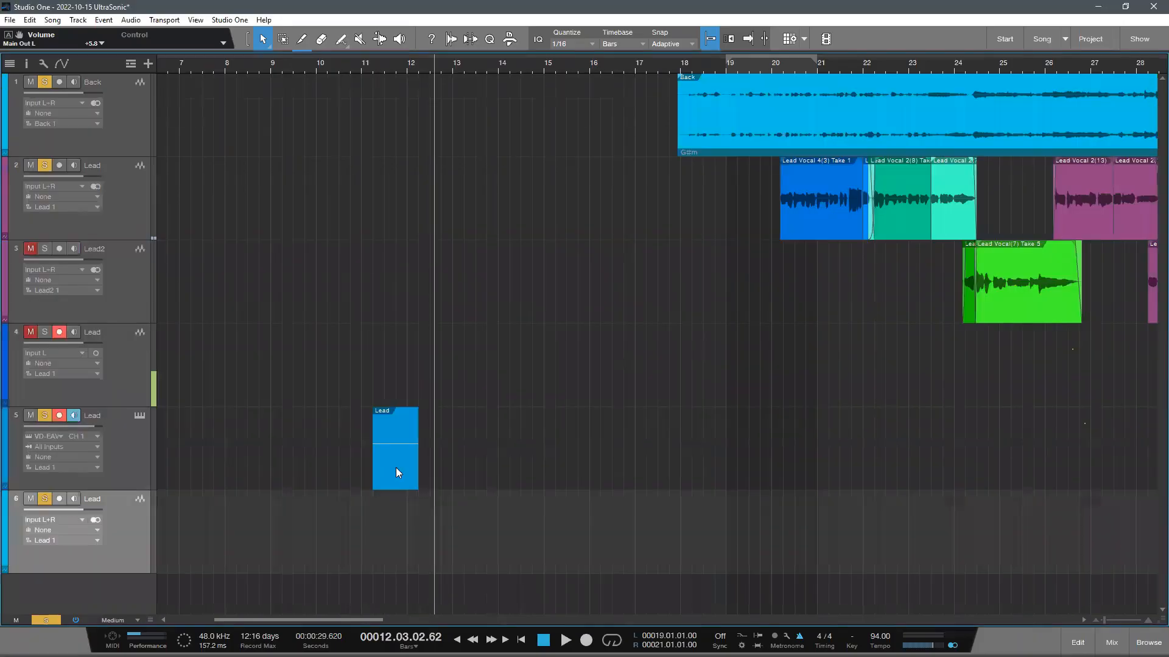
drag(394, 490, 386, 525)
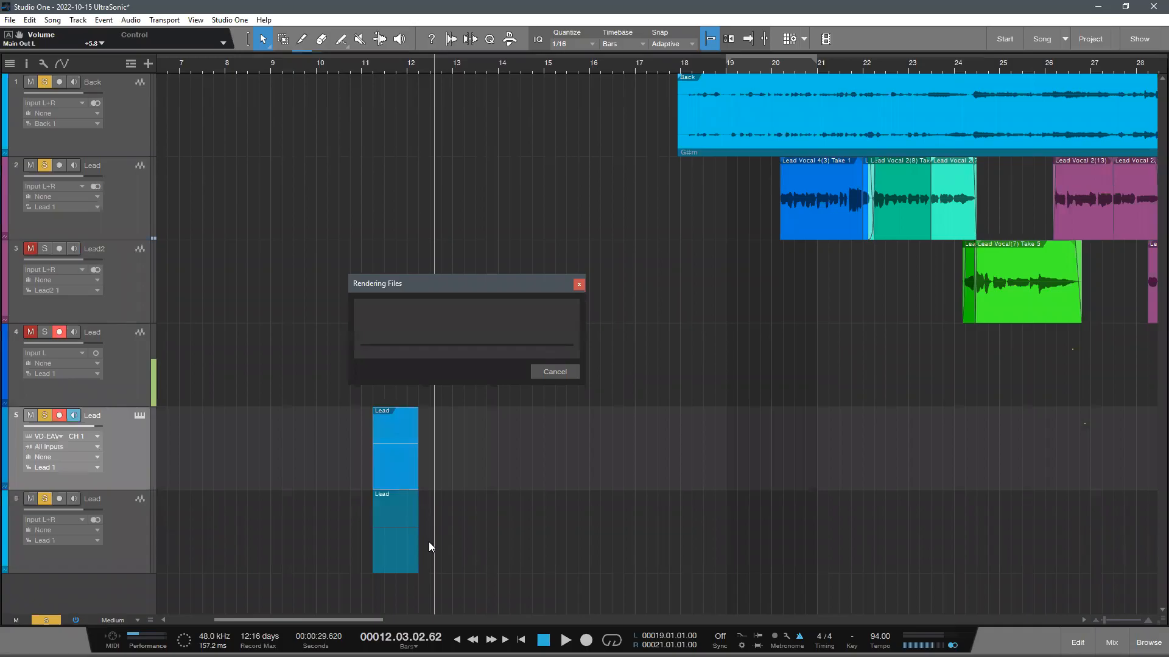
scroll(449, 514, down, 1)
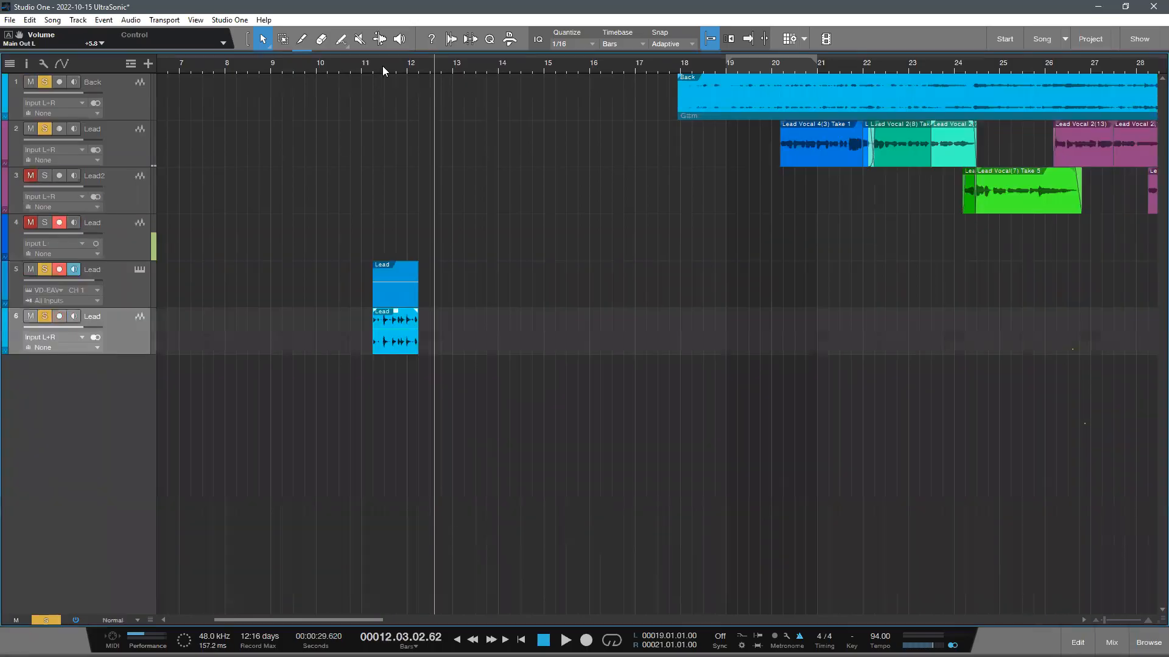
scroll(378, 360, up, 5)
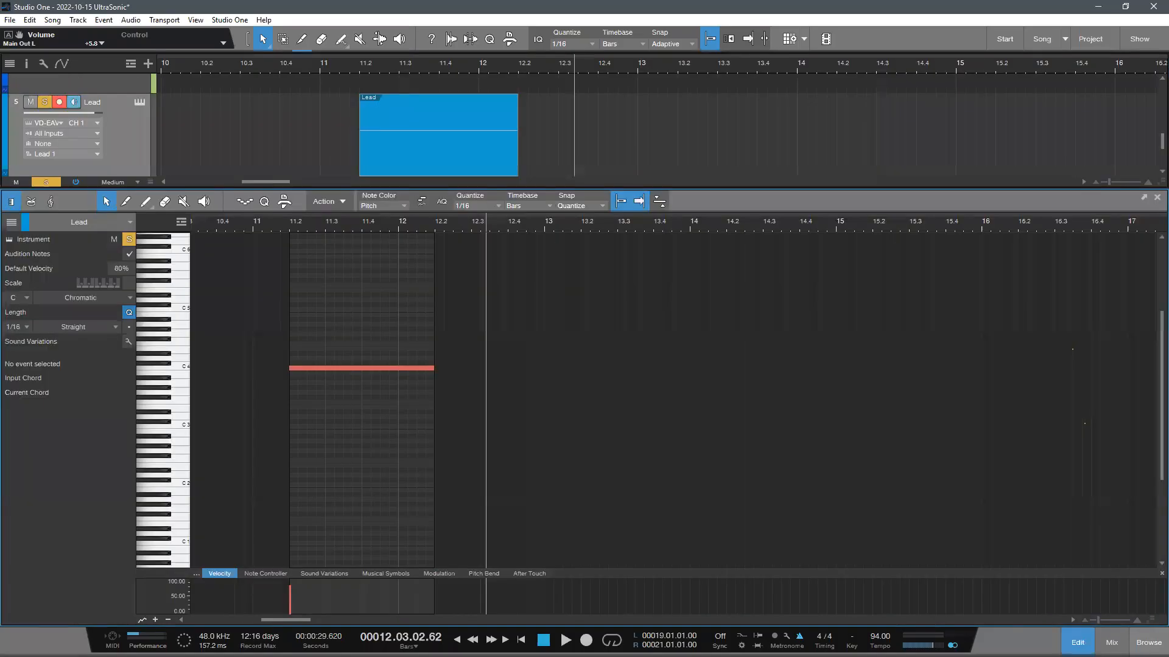
- Mute the Lead instrument track and duplicate the rendered audio clip twice, end to end
key(F2)
key(m)
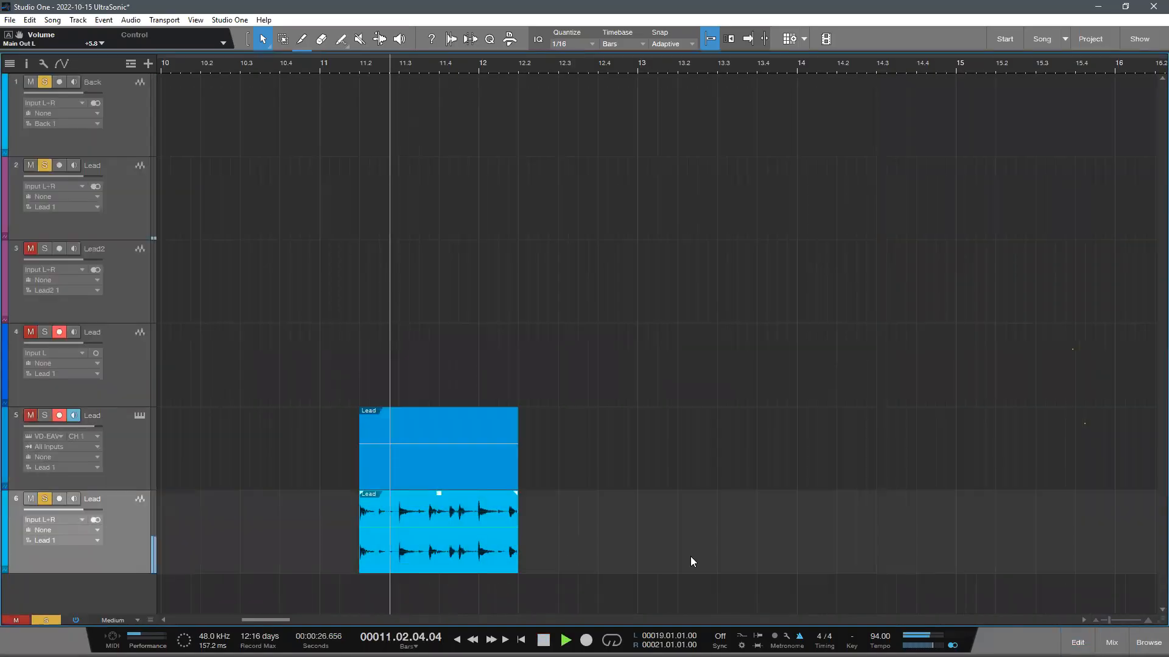
key(d)
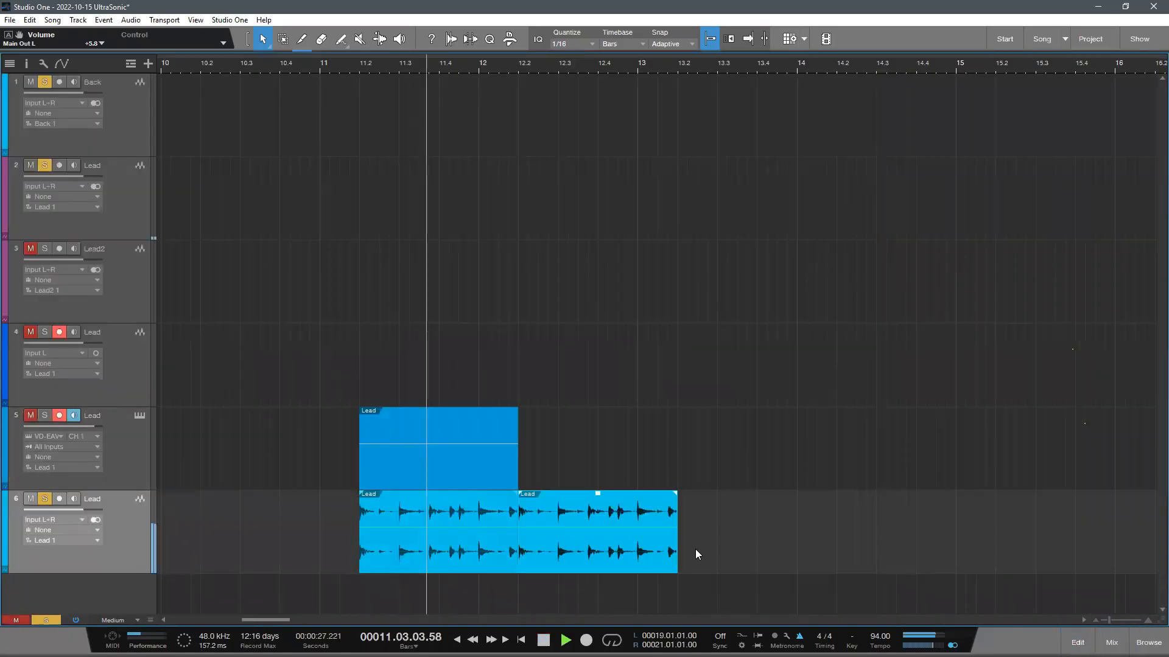
key(d)
- Listen to the duplicated audio clips and examine the waveform at the join near bar 13.2
drag(481, 59, 463, 107)
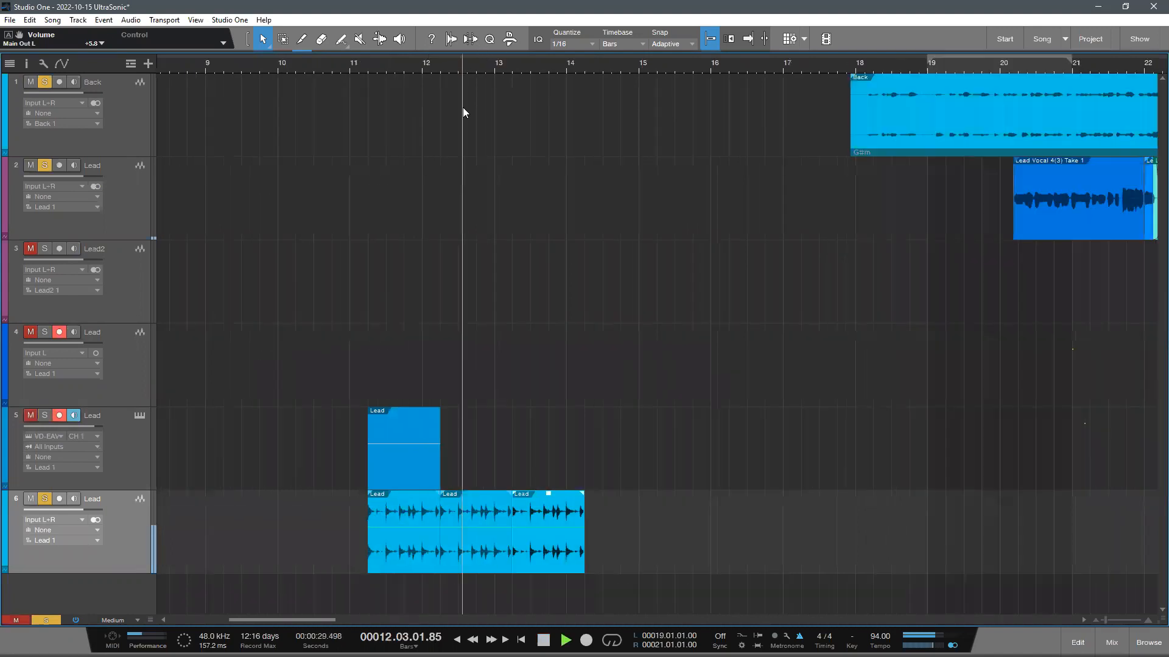
scroll(567, 506, up, 3)
key(space)
scroll(473, 457, down, 1)
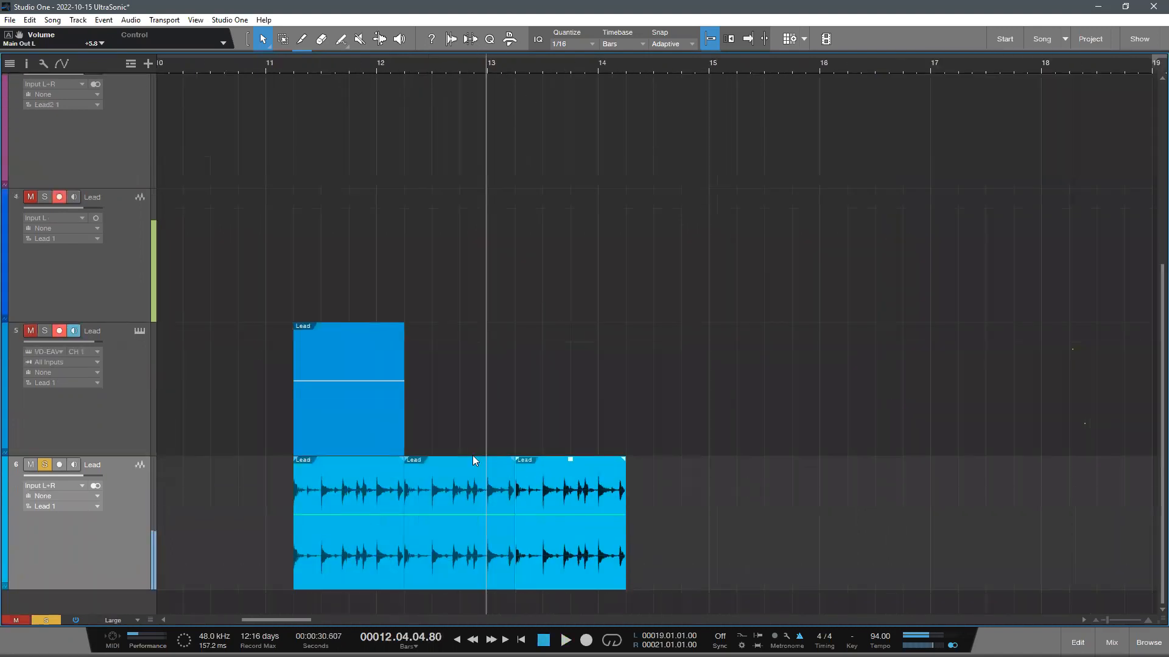
scroll(512, 506, up, 5)
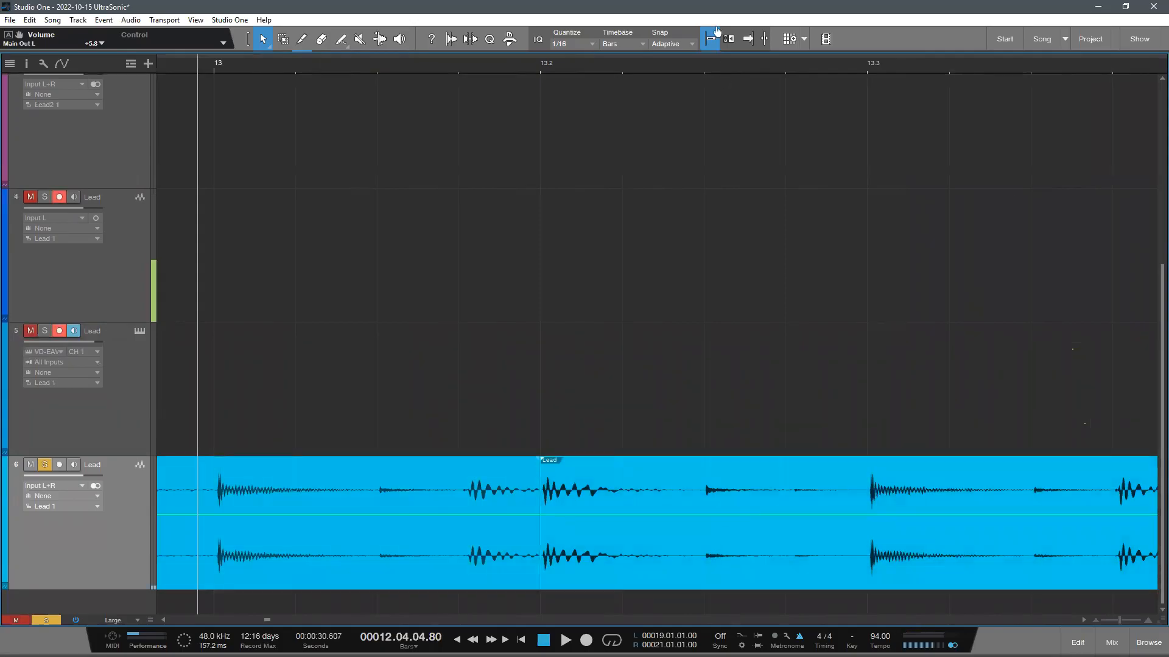
scroll(767, 275, down, 6)
scroll(876, 559, down, 2)
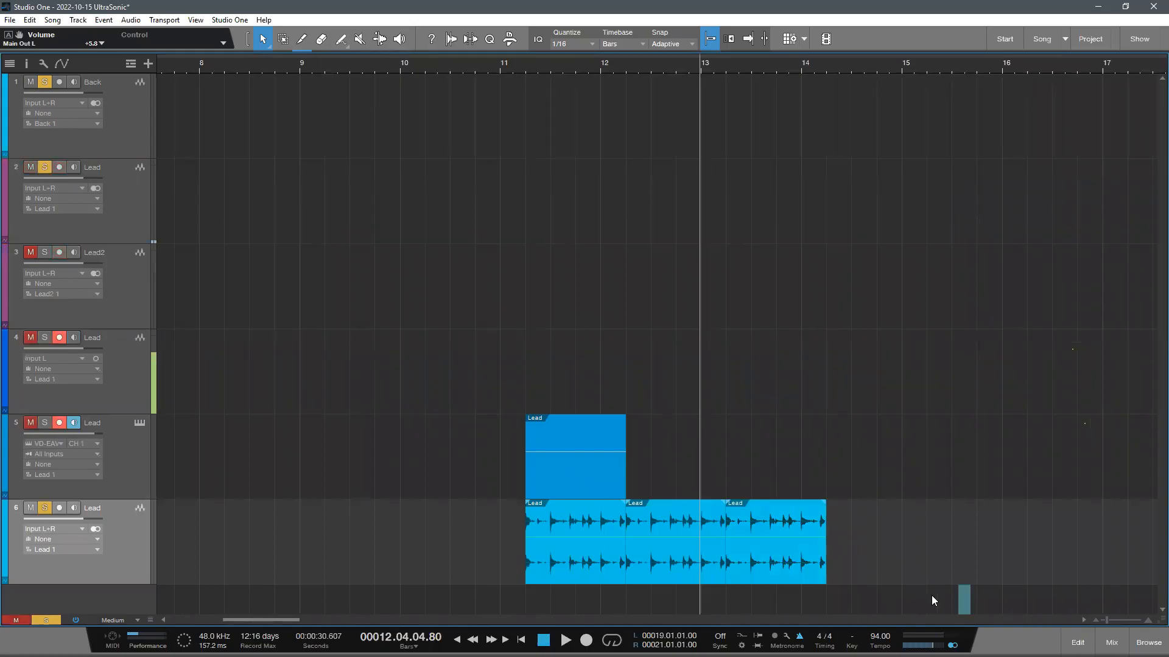
- Solo and unmute the Lead instrument track, and mute the rendered audio track
click(44, 423)
click(30, 423)
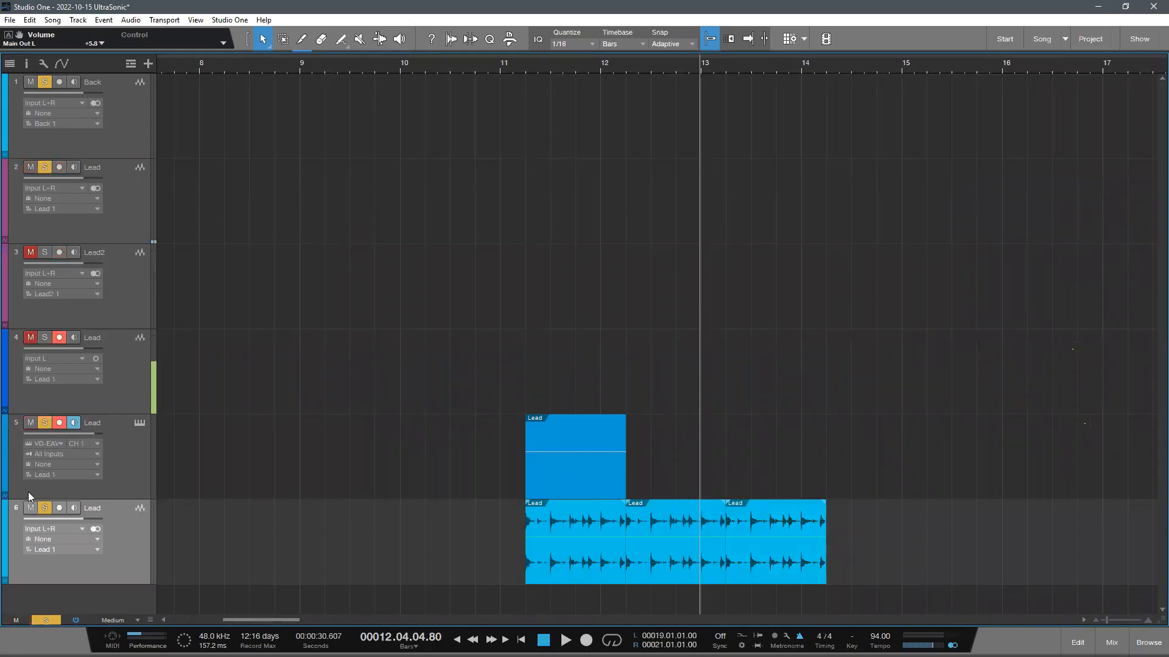
click(29, 508)
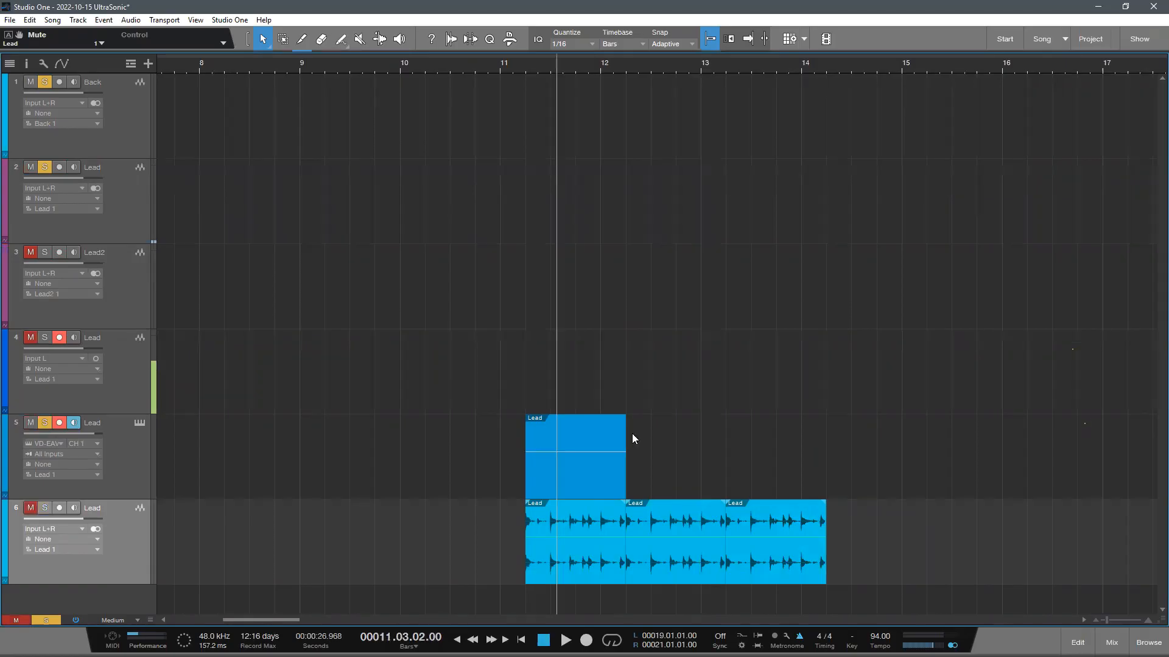
- Play the Lead instrument part from different positions between bars 11 and 12 to hear how it responds
key(alt)
key(space)
key(space)
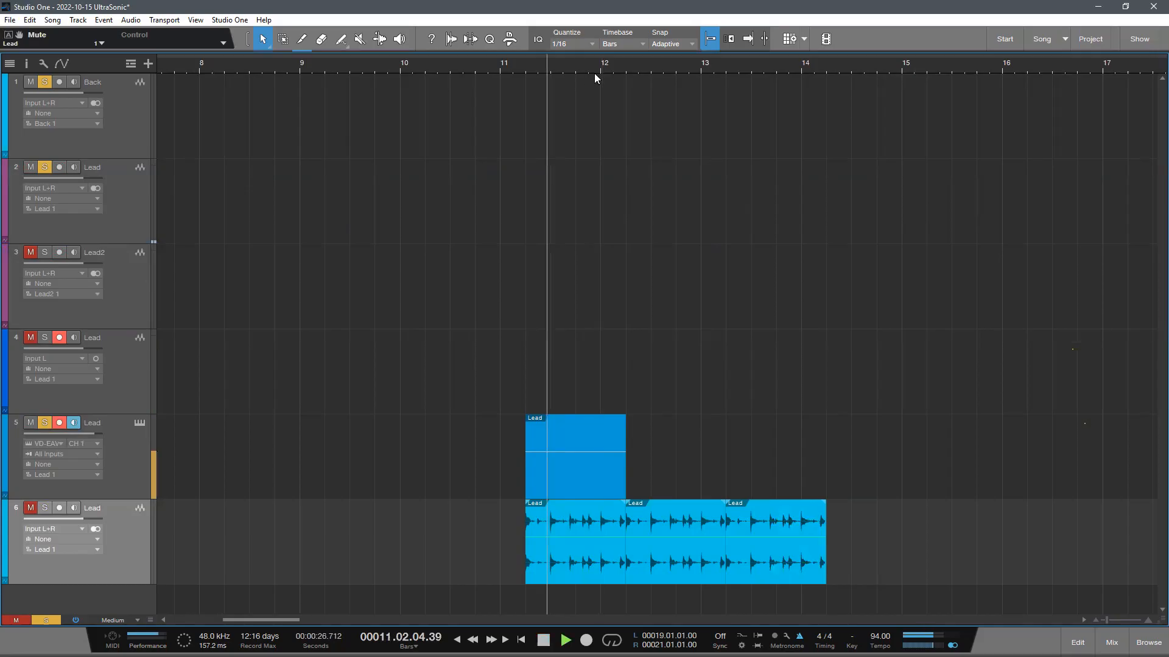
click(576, 66)
key(space)
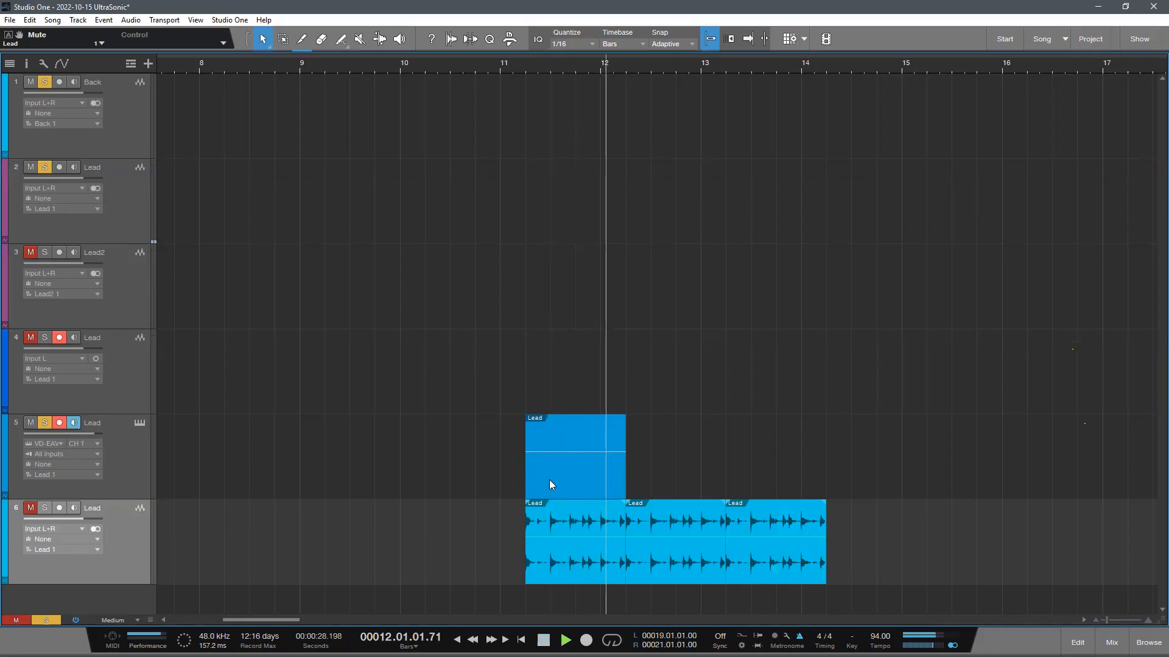
key(space)
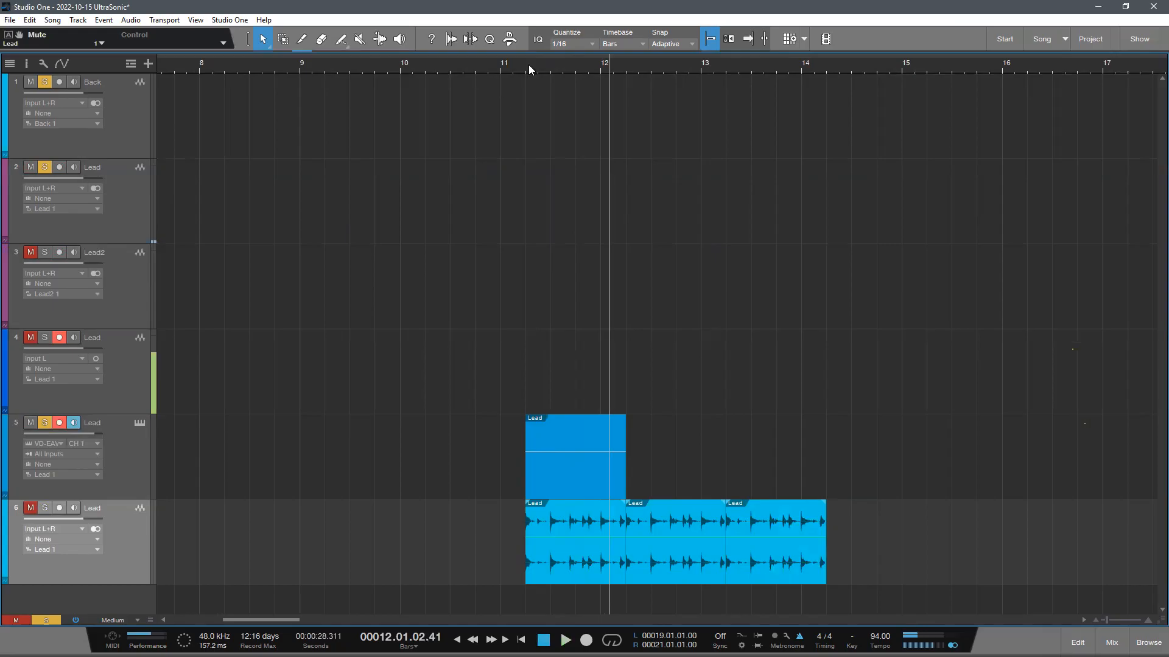
- Move the rendered audio track directly below the Back track and select the Lead instrument track
click(513, 66)
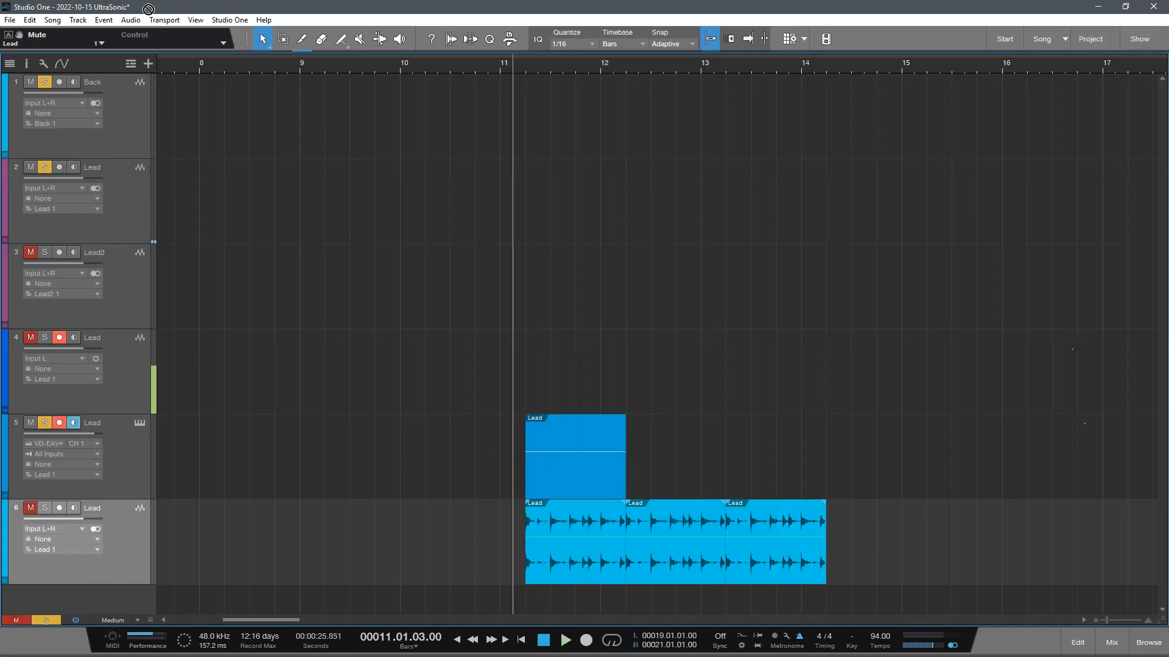
key(ctrl+z)
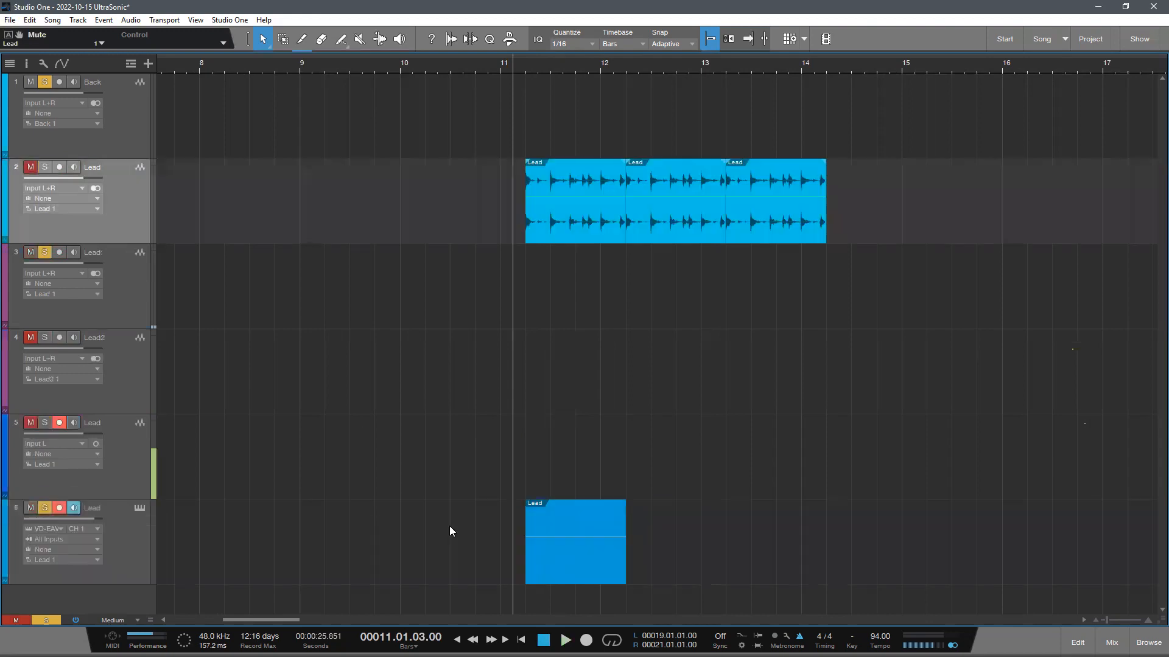
click(726, 532)
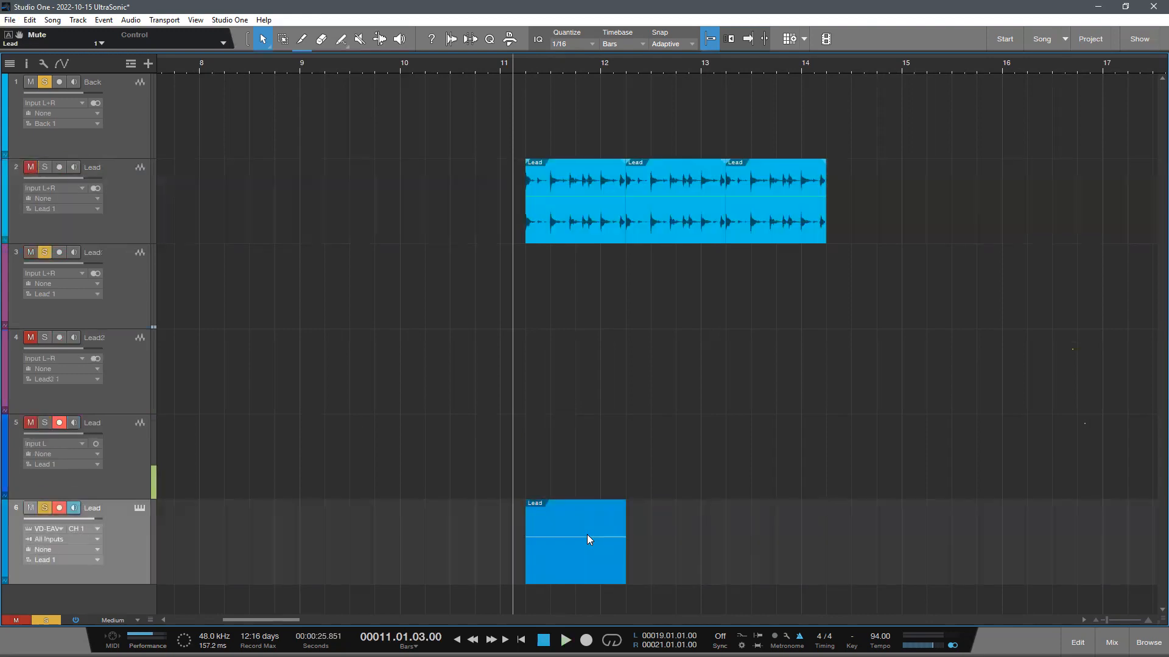
- Play the Lead instrument part again from before its start and from points partway through it
key(space)
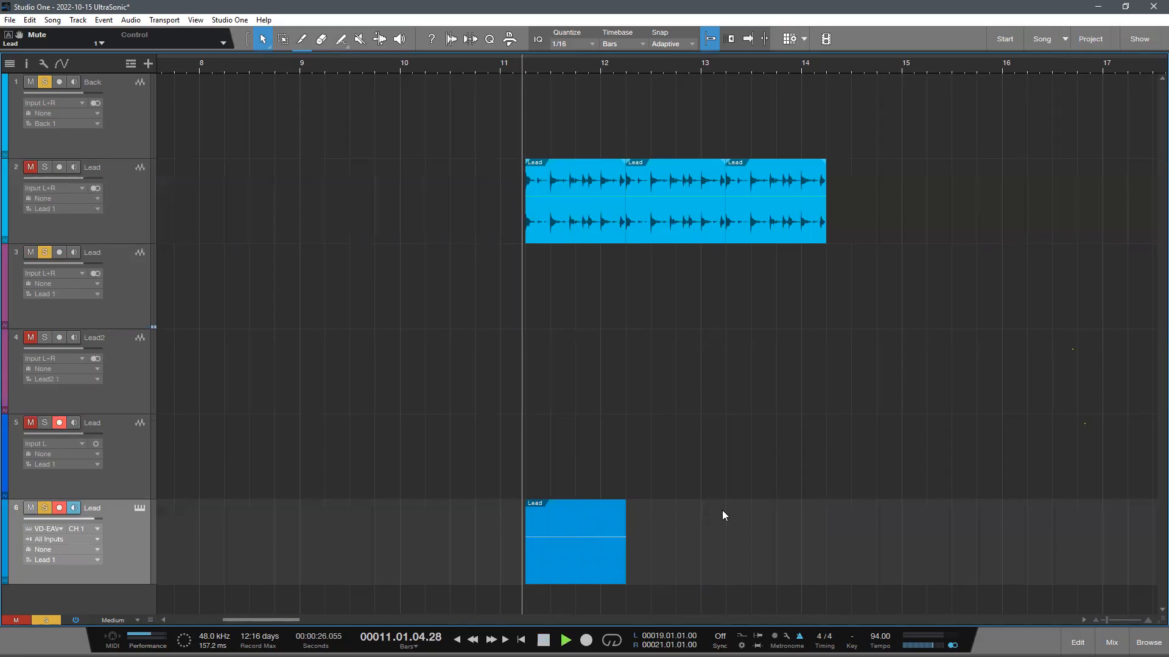
key(space)
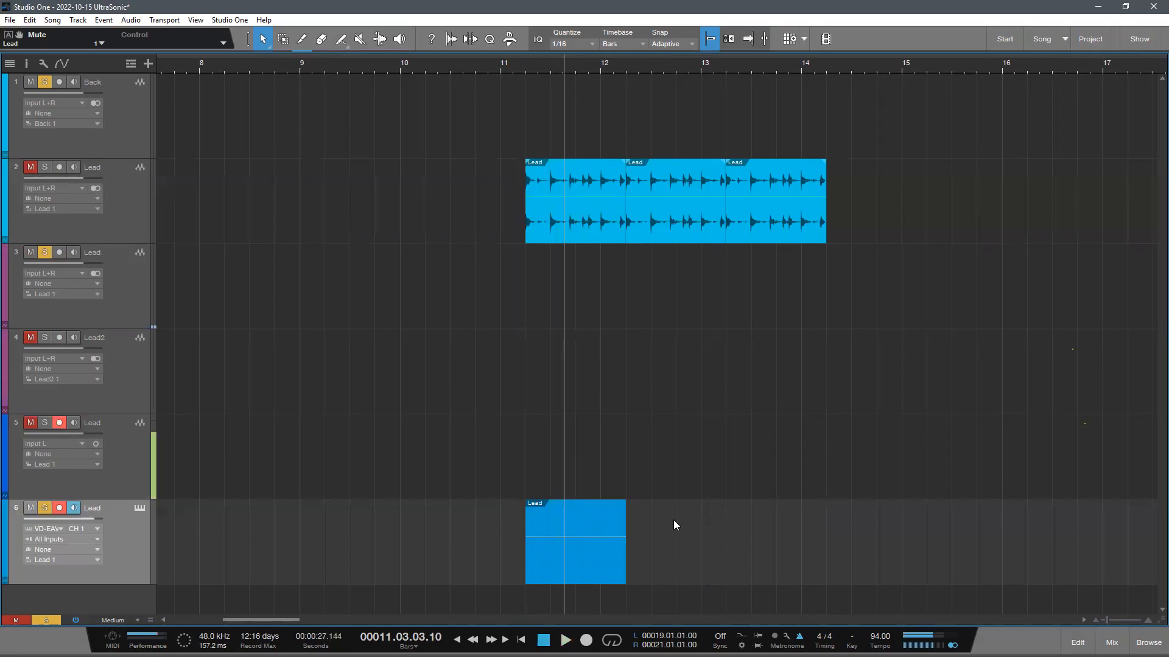
click(571, 75)
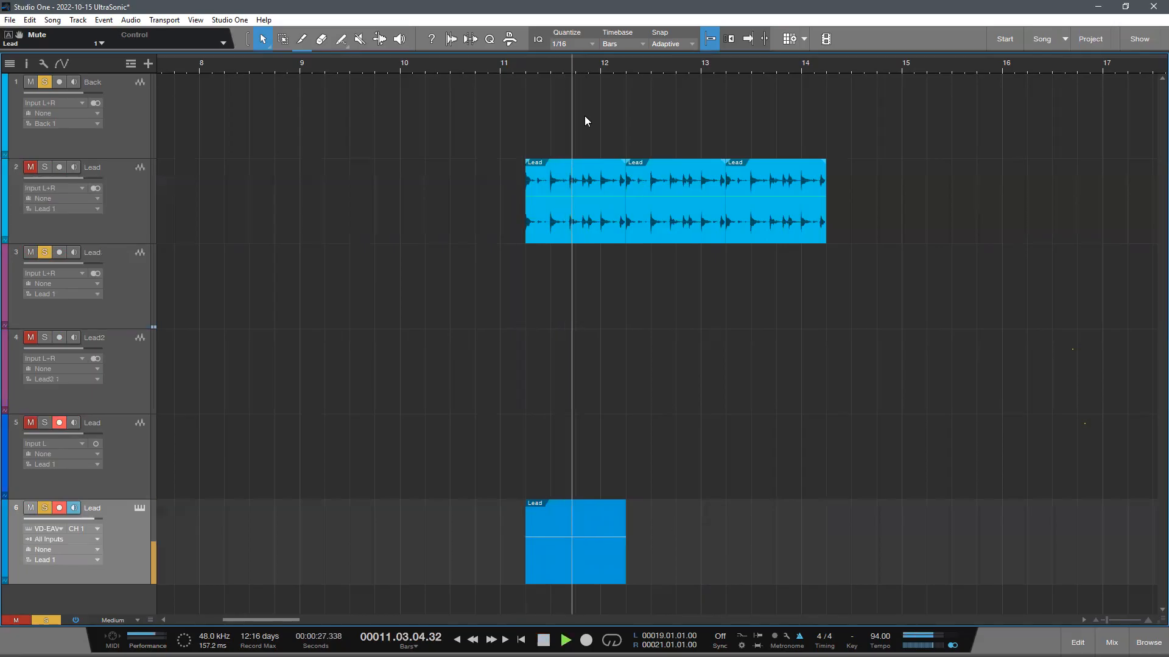
click(582, 62)
key(space)
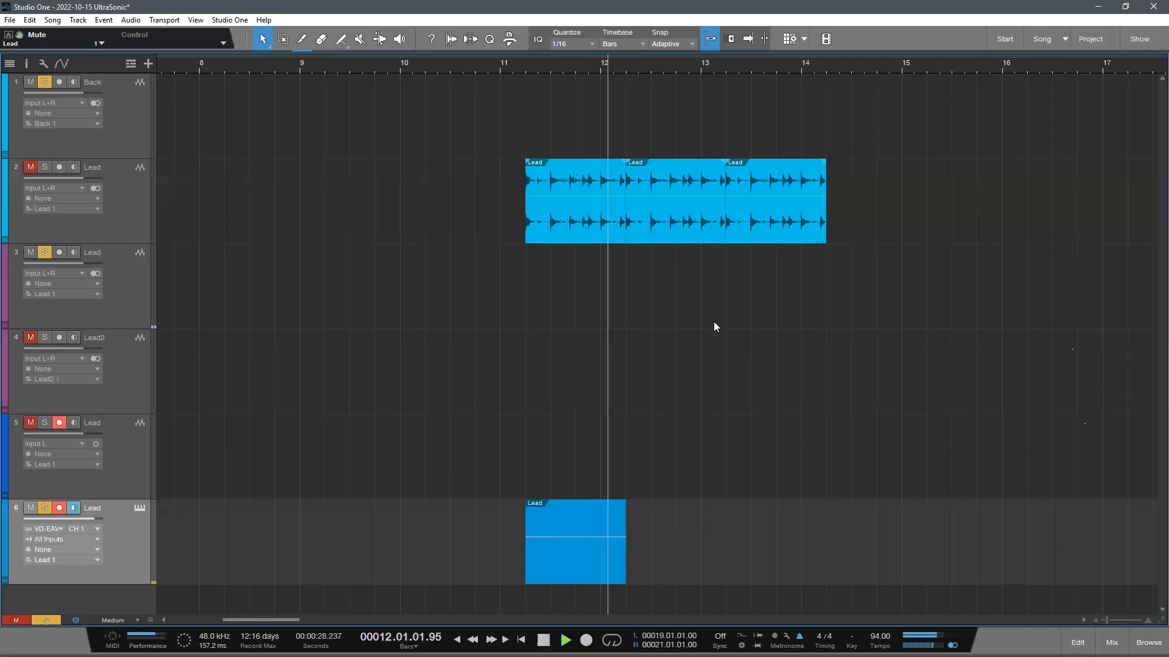
key(space)
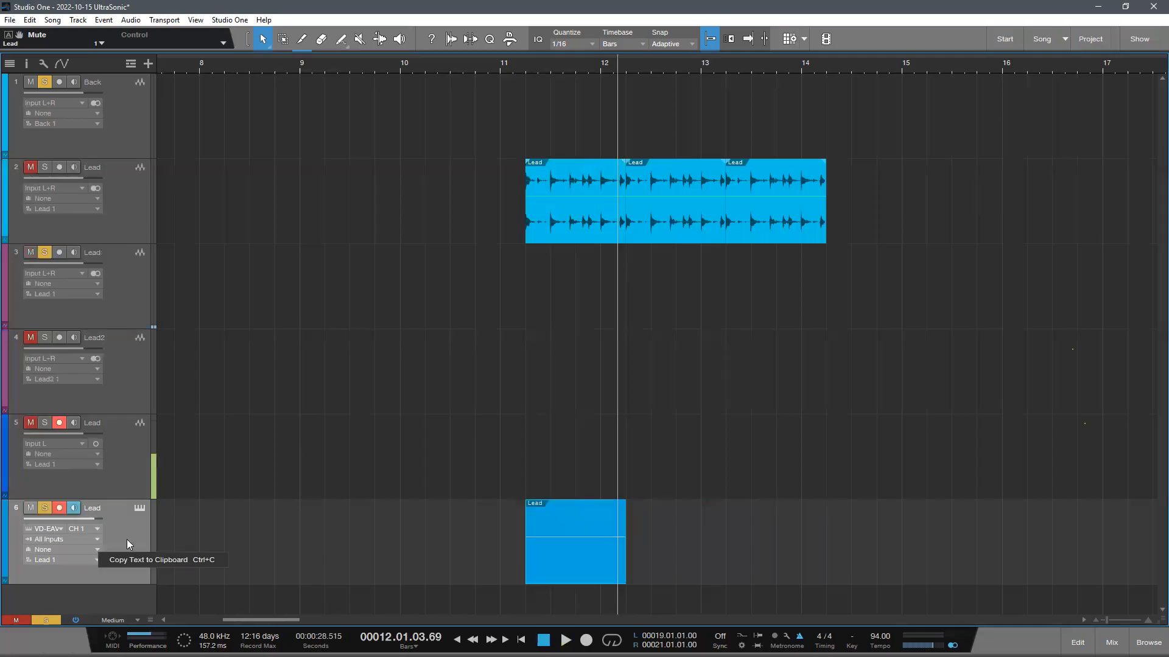
- Remove the Lead instrument track and move the three rendered clips onto a new track below the others
right_click(133, 183)
click(710, 417)
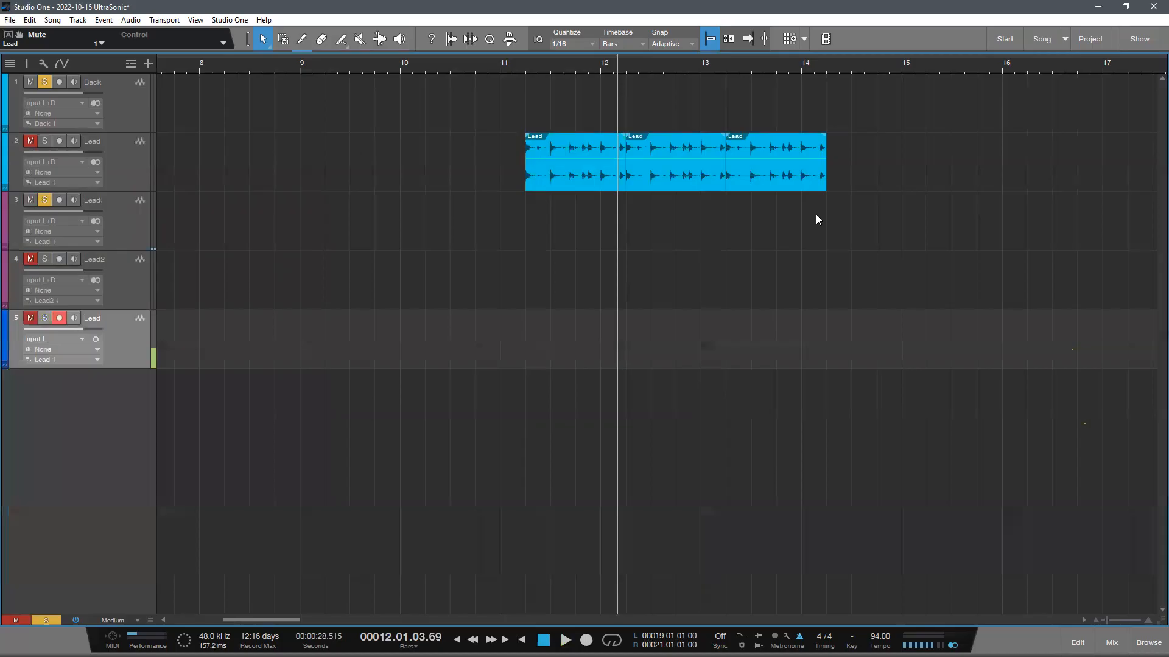
drag(816, 216, 602, 408)
- Play the moved audio clips from different positions around bar 11
double_click(517, 64)
drag(563, 66, 343, 48)
key(e)
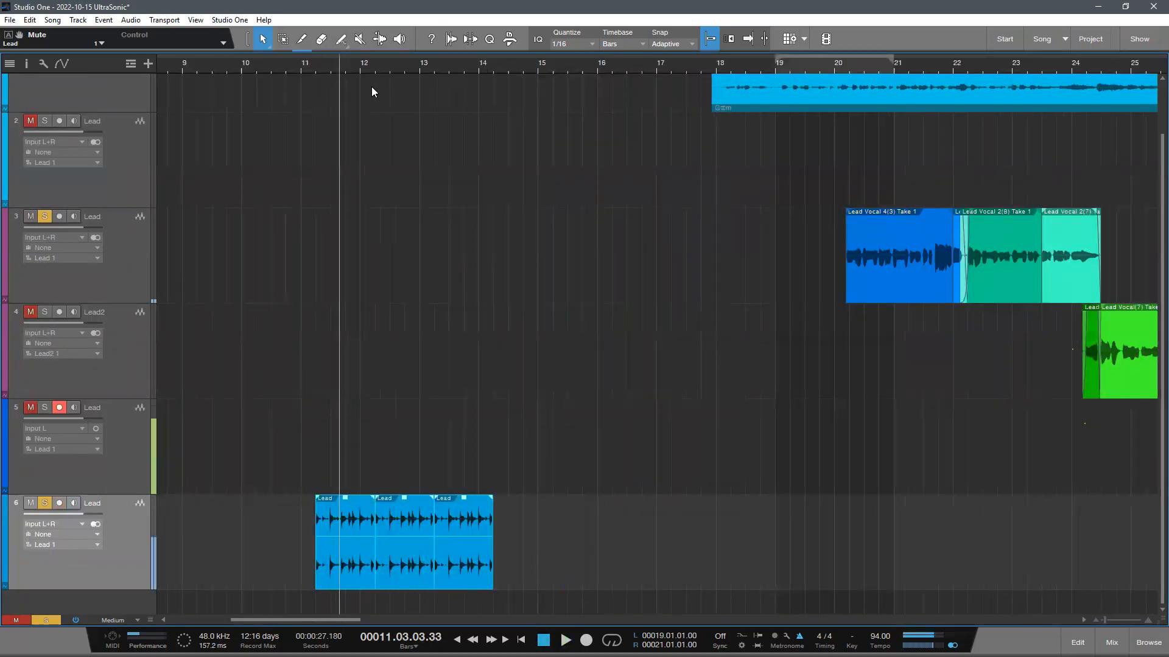
key(space)
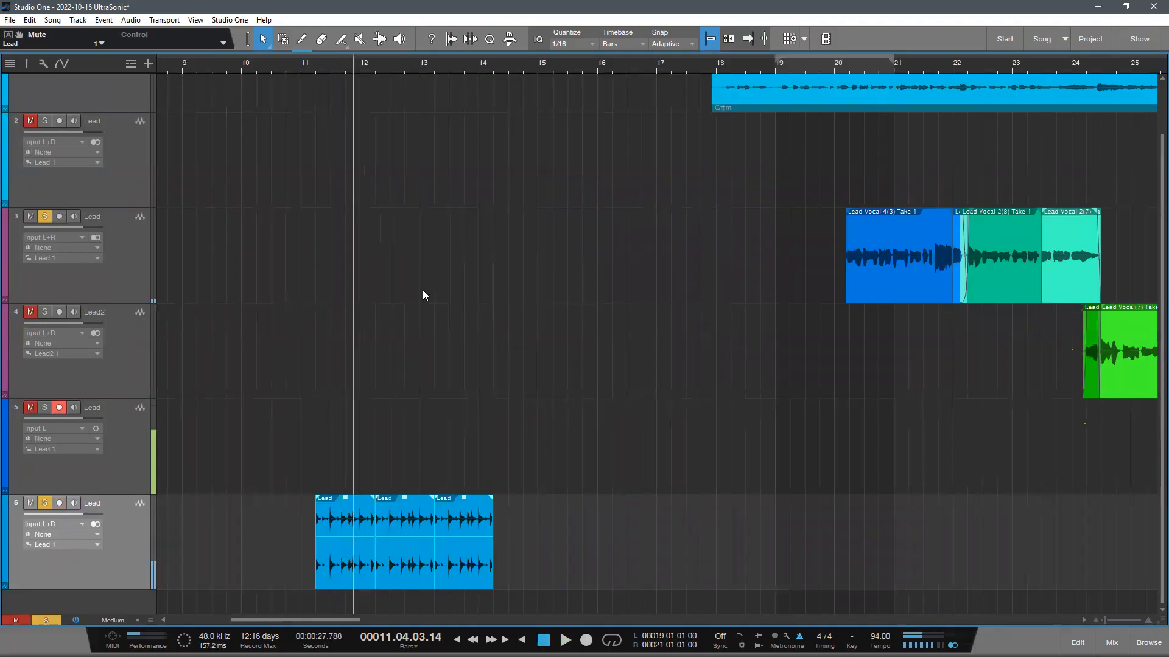
key(ctrl+space)
- Duplicate the last Lead clip repeatedly until the run of seven clips extends to about bar 18
drag(574, 550, 457, 542)
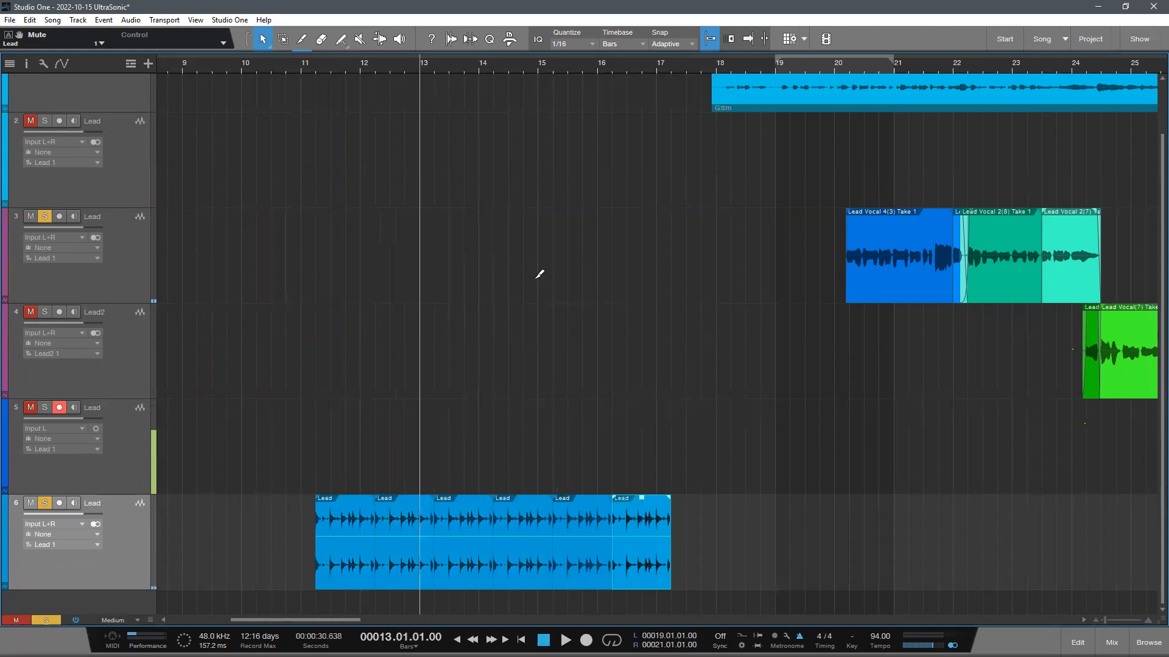
scroll(442, 416, down, 5)
key(d)
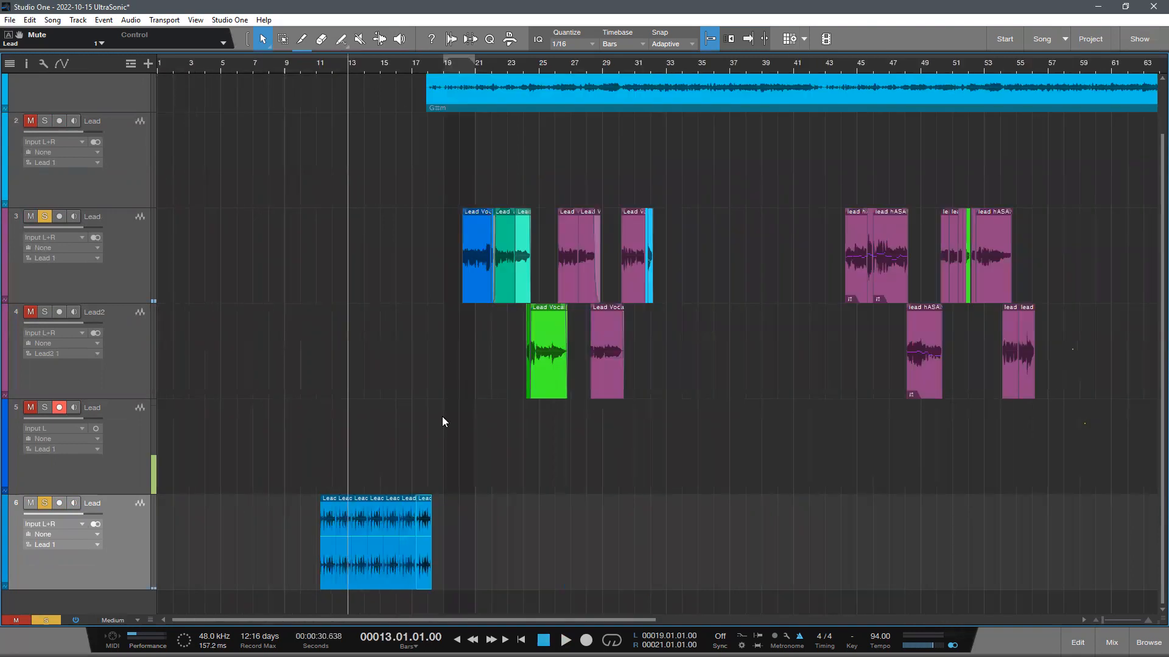
- Play the extended run of Lead clips leading into the backing track
scroll(461, 477, down, 2)
key(space)
scroll(606, 497, down, 1)
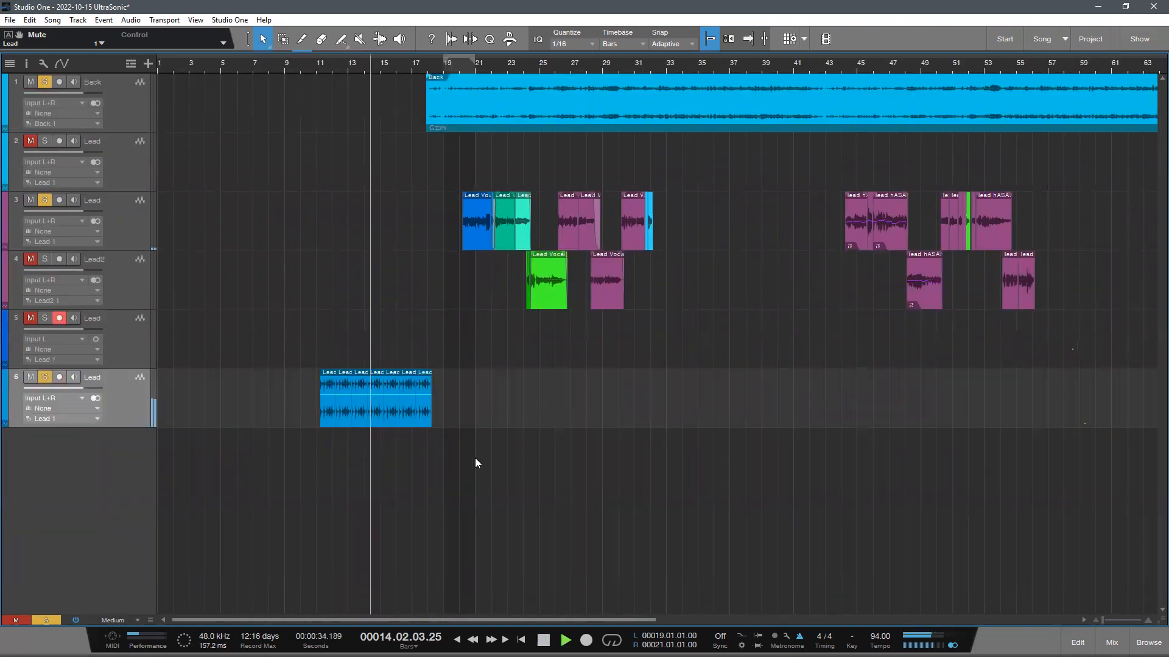
- Select the run of seven rendered Lead clips and play them from about bar 14
key(space)
scroll(448, 535, up, 2)
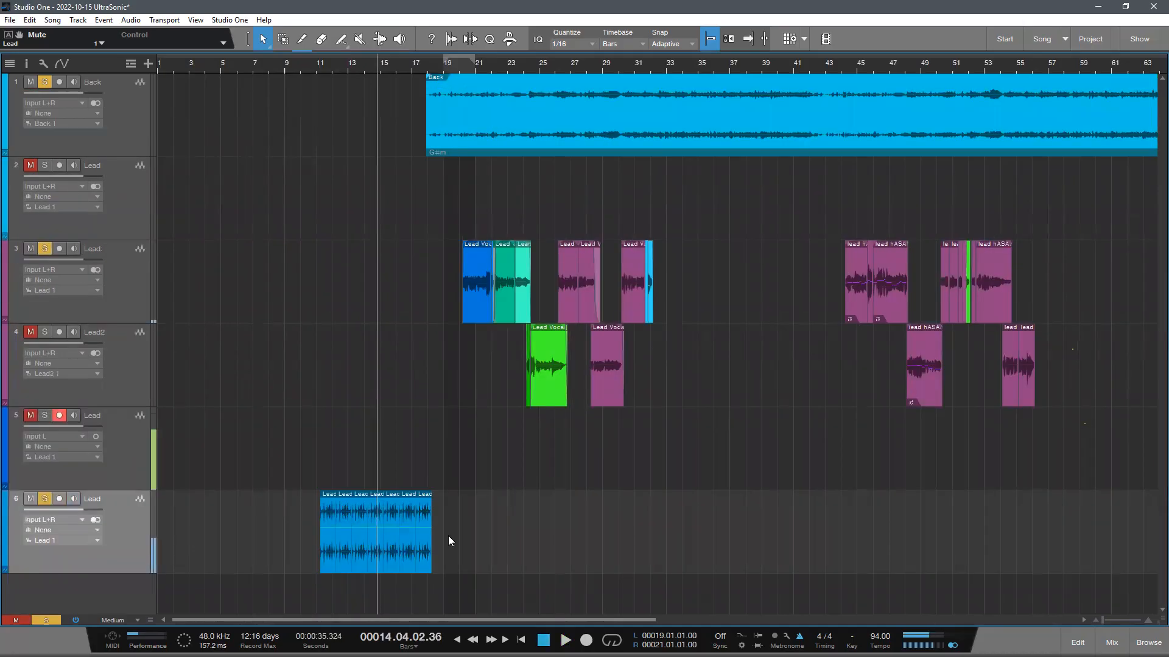
drag(658, 563, 253, 493)
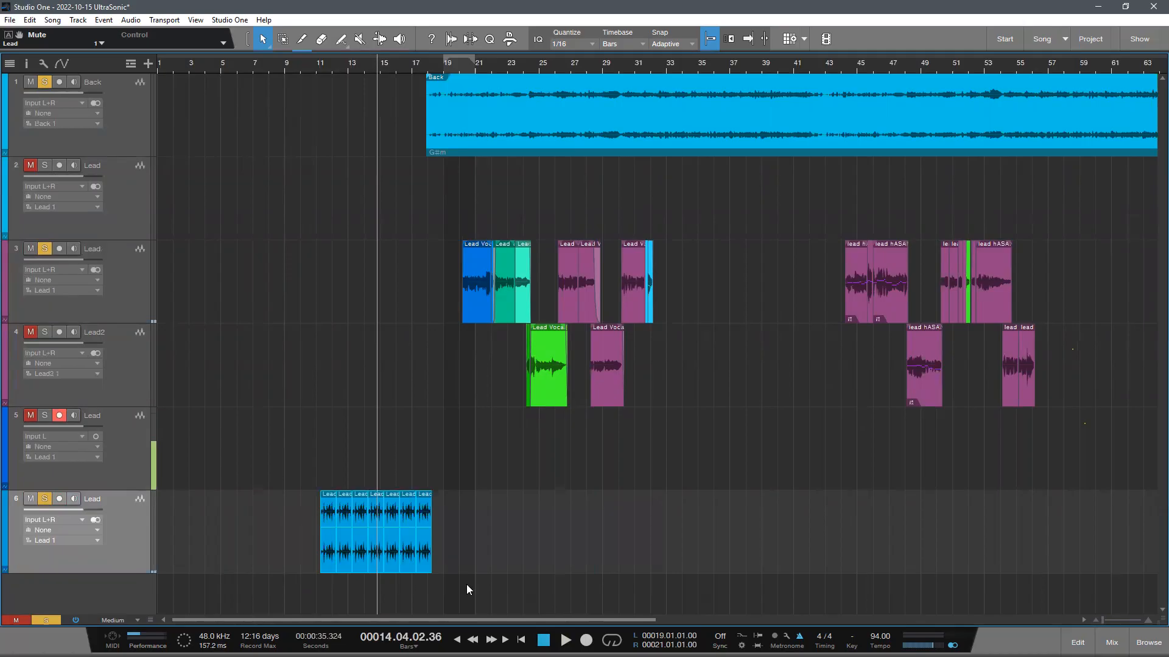
key(space)
key(g)
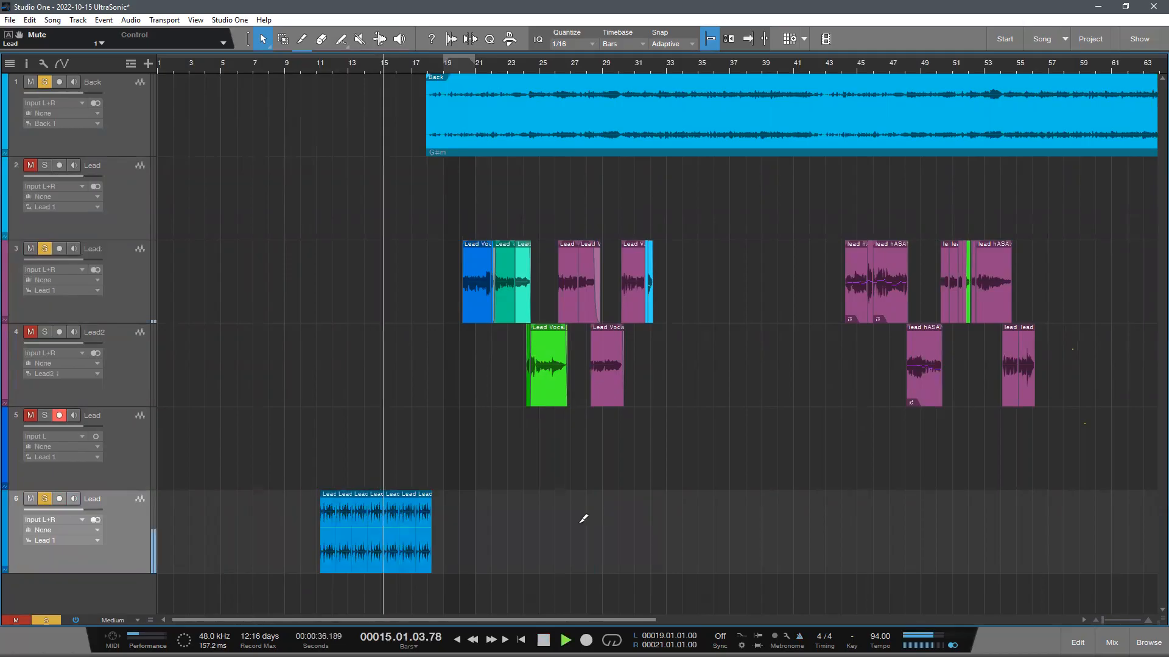
scroll(498, 490, down, 1)
key(space)
- Remove the bottom Lead track together with its run of seven rendered clips
key(ctrl+z)
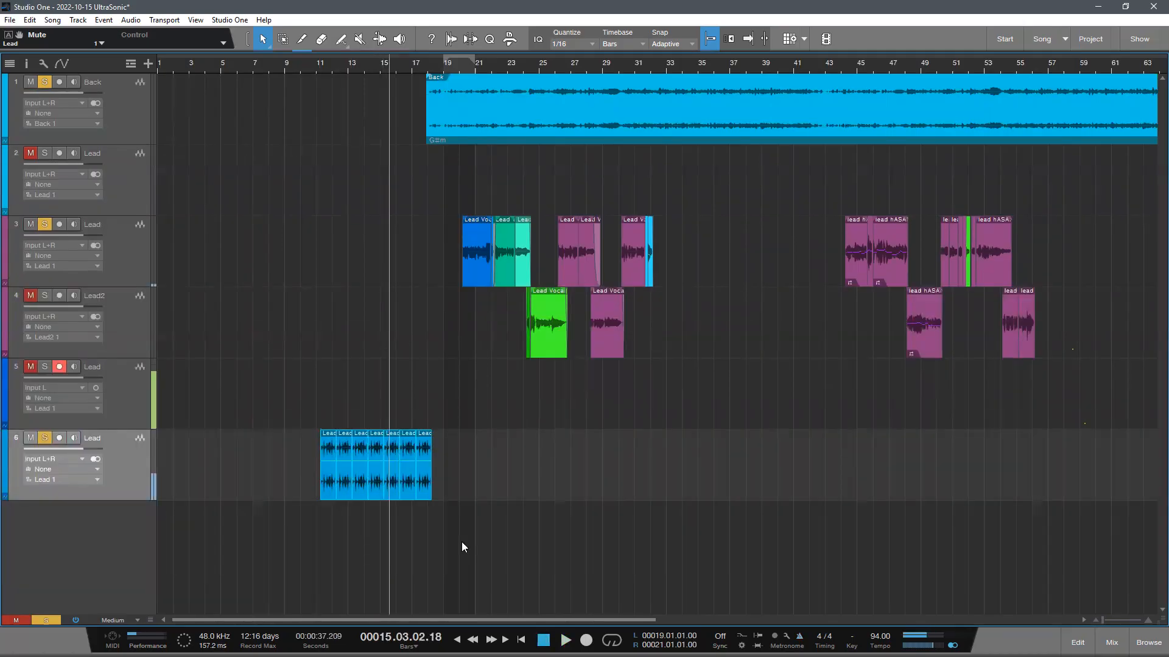
key(ctrl+z)
scroll(216, 195, up, 3)
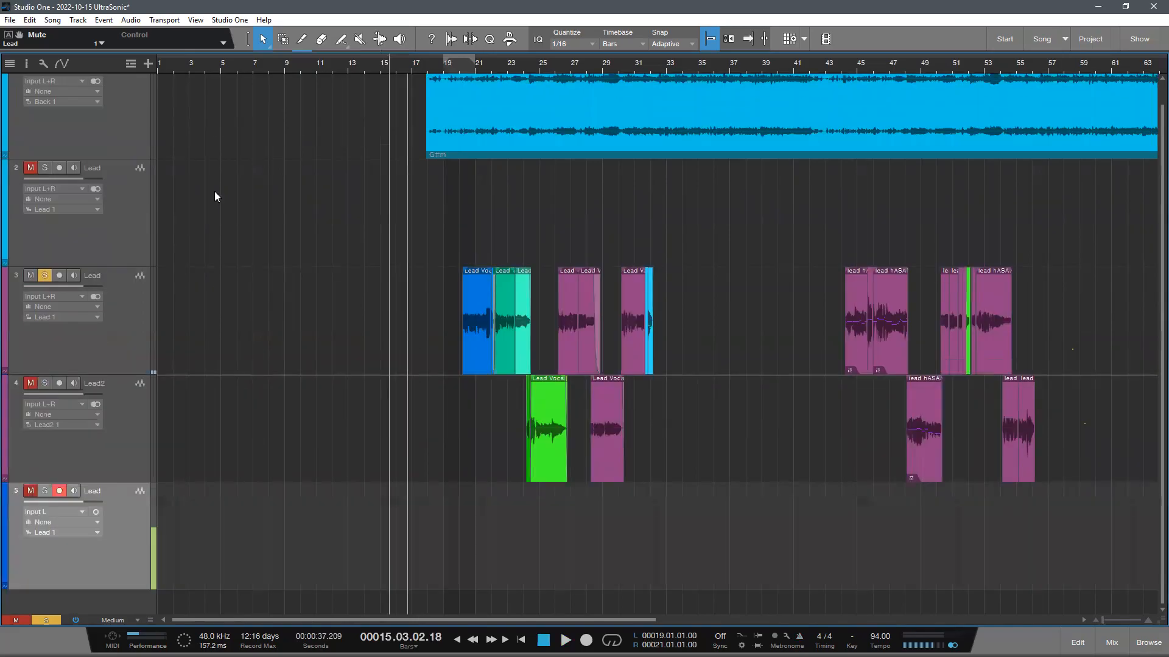
scroll(619, 416, down, 1)
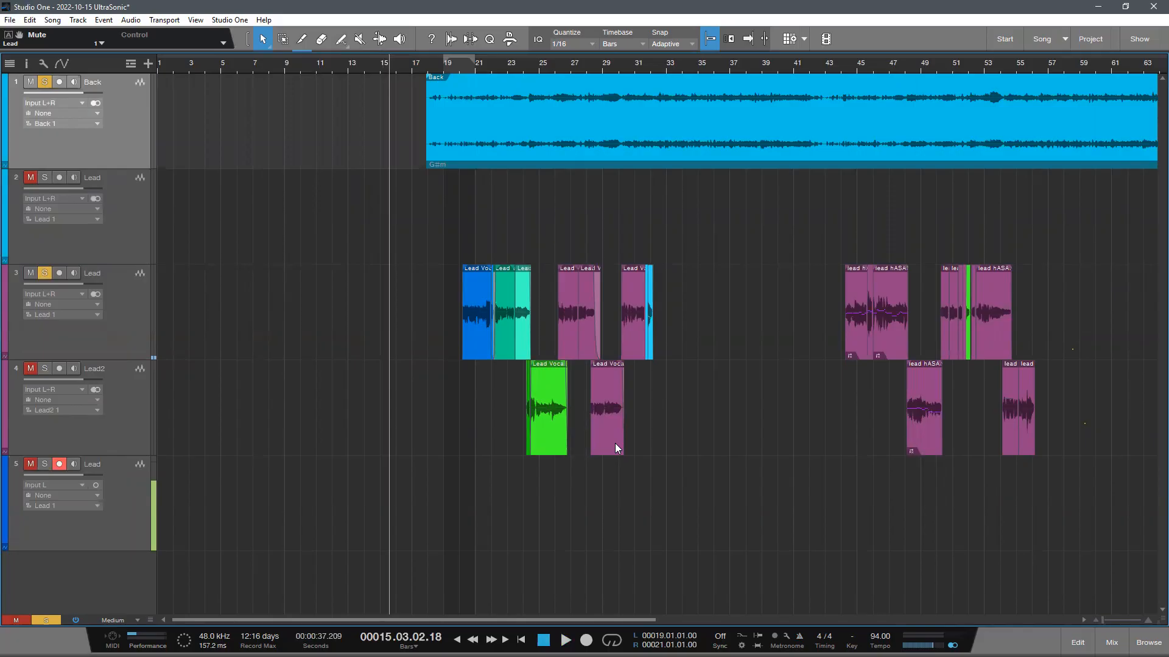
- Play the opening of the backing track from bar 18 to find where its first beats fall
drag(101, 264, 103, 268)
click(133, 262)
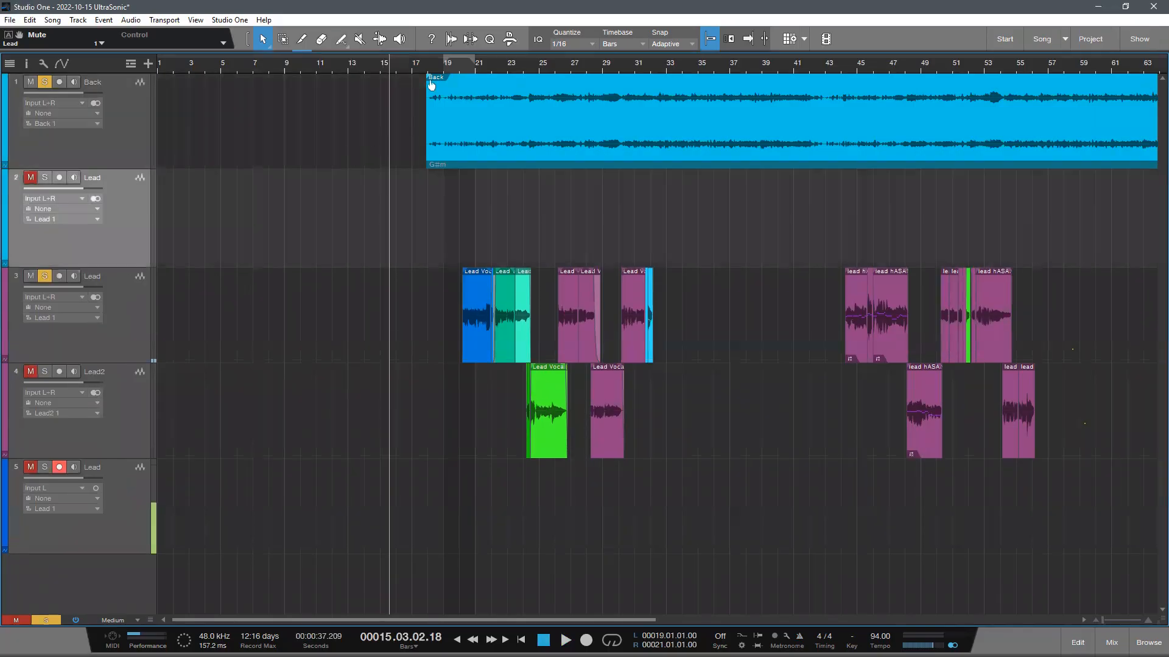
drag(399, 59, 289, 113)
scroll(390, 336, up, 1)
scroll(259, 236, up, 1)
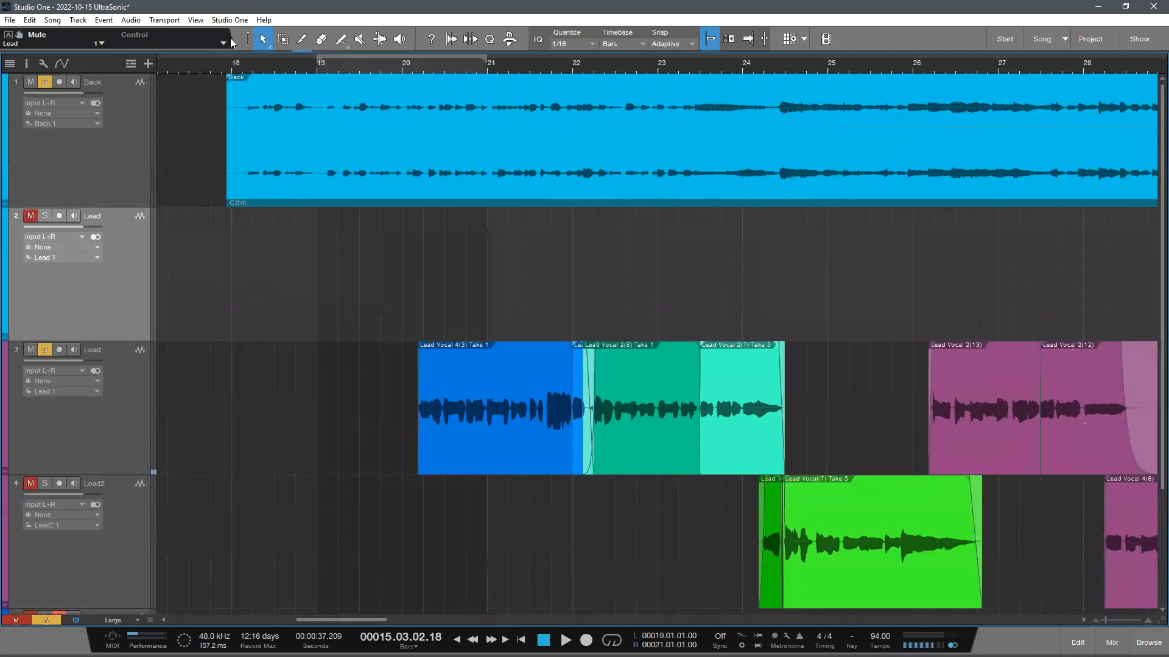
drag(238, 64, 343, 122)
key(space)
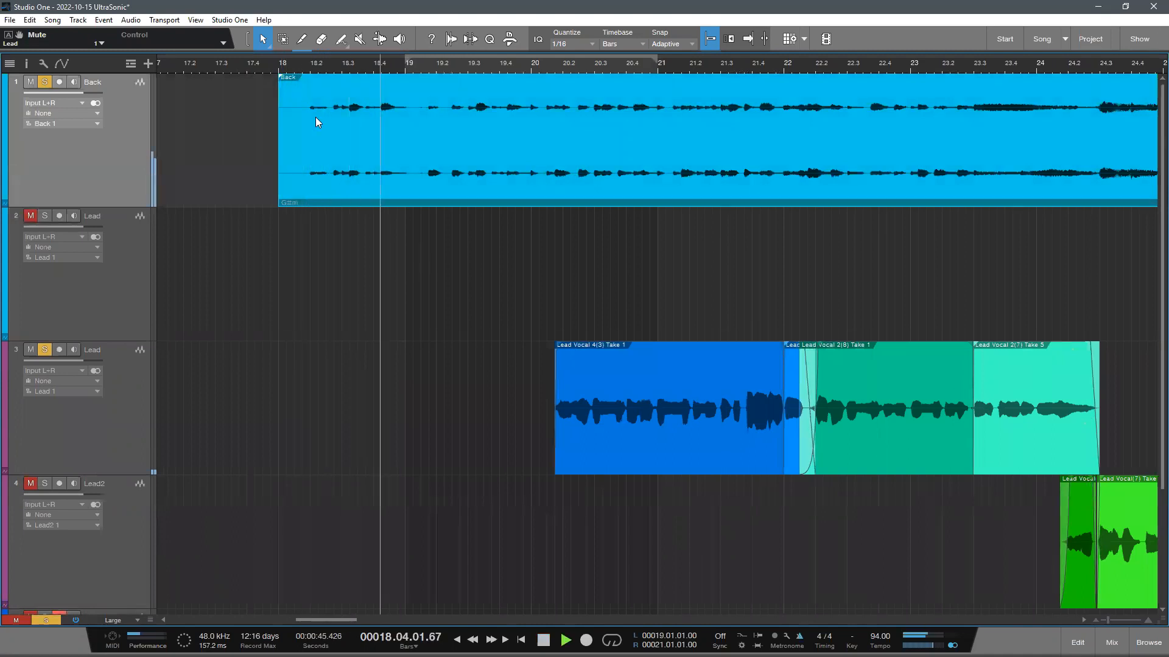
click(255, 64)
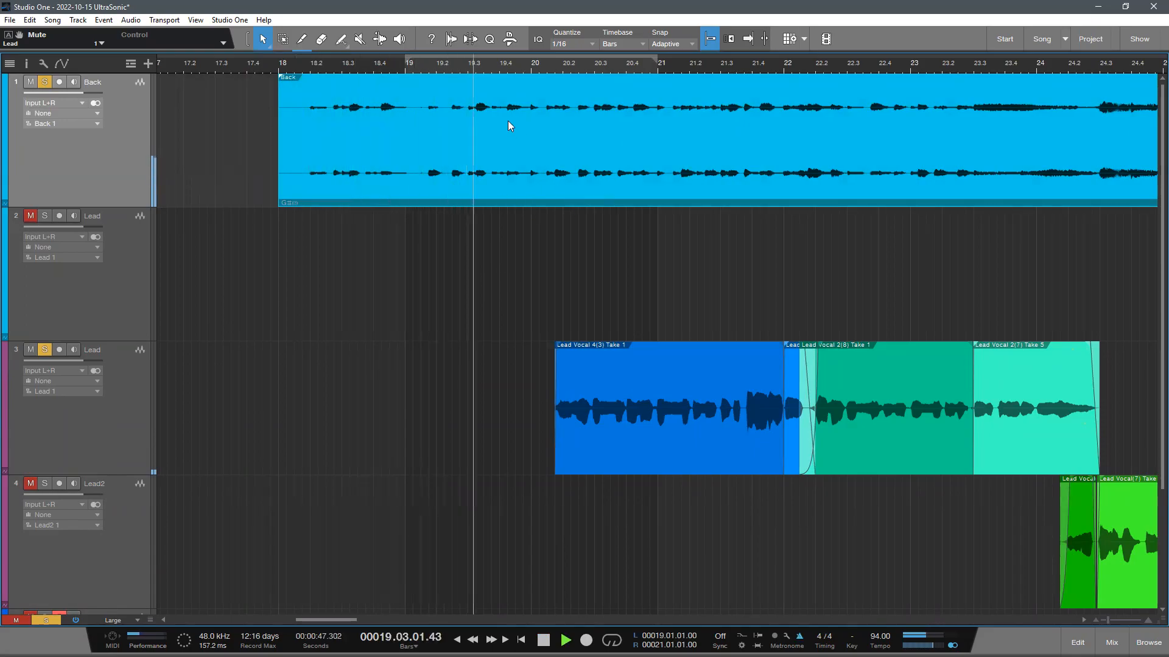
click(271, 69)
scroll(354, 98, down, 5)
key(space)
scroll(469, 312, down, 3)
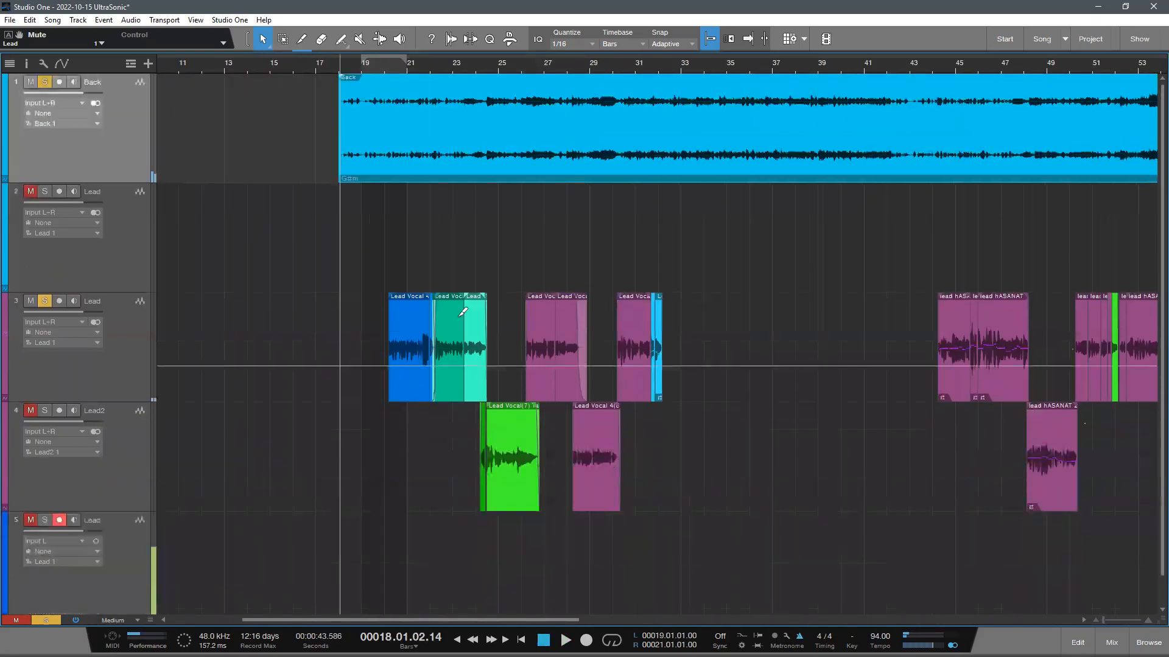
- Move all vocal clips on the Lead and Lead2 tracks about two bars earlier, so they begin just after bar 18
scroll(521, 353, down, 1)
drag(474, 59, 496, 59)
scroll(558, 66, down, 5)
drag(940, 405, 273, 207)
drag(314, 65, 442, 93)
click(281, 66)
key(space)
drag(314, 68, 333, 94)
drag(966, 262, 355, 265)
click(239, 60)
key(space)
- Shift the selected vocal clips slightly later so the first starts near bar 18.2, and play them with the Back track audible
click(45, 82)
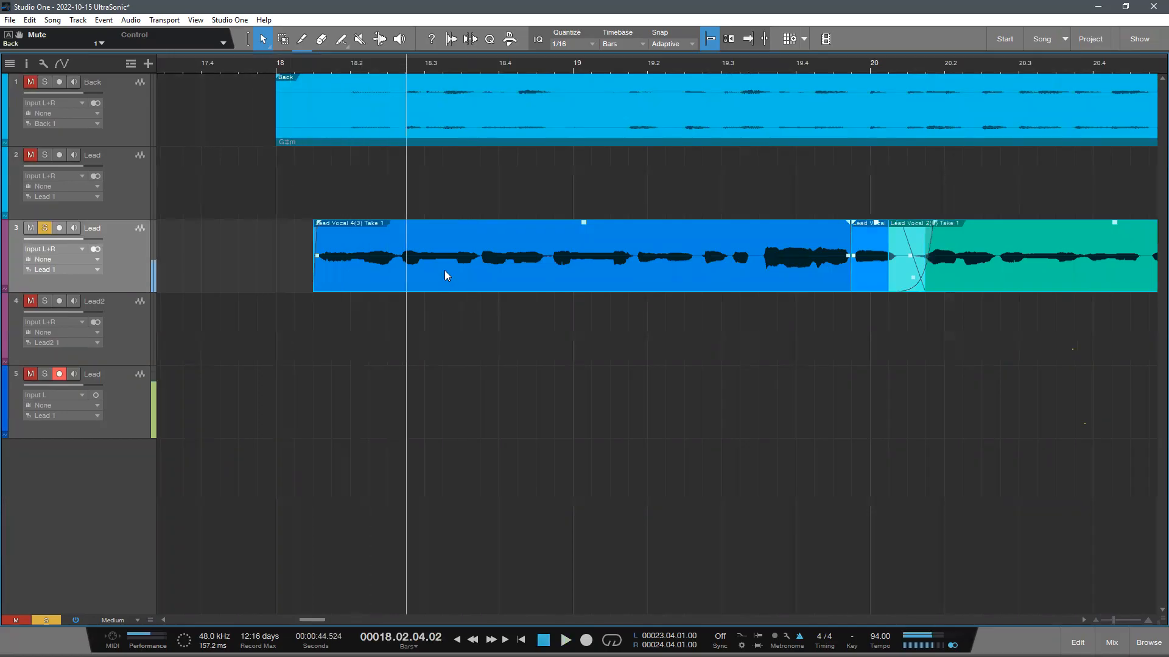
drag(435, 266, 453, 265)
key(space)
click(30, 83)
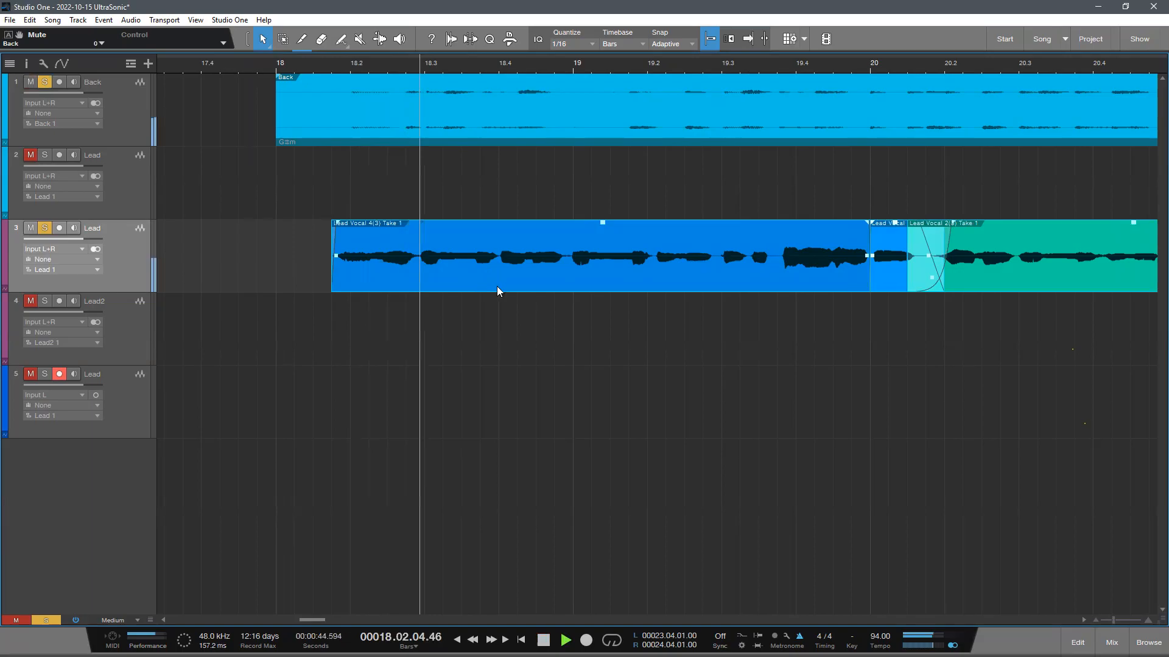
- Listen to the shifted vocals against the backing track and solo the Lead2 track
scroll(426, 96, down, 8)
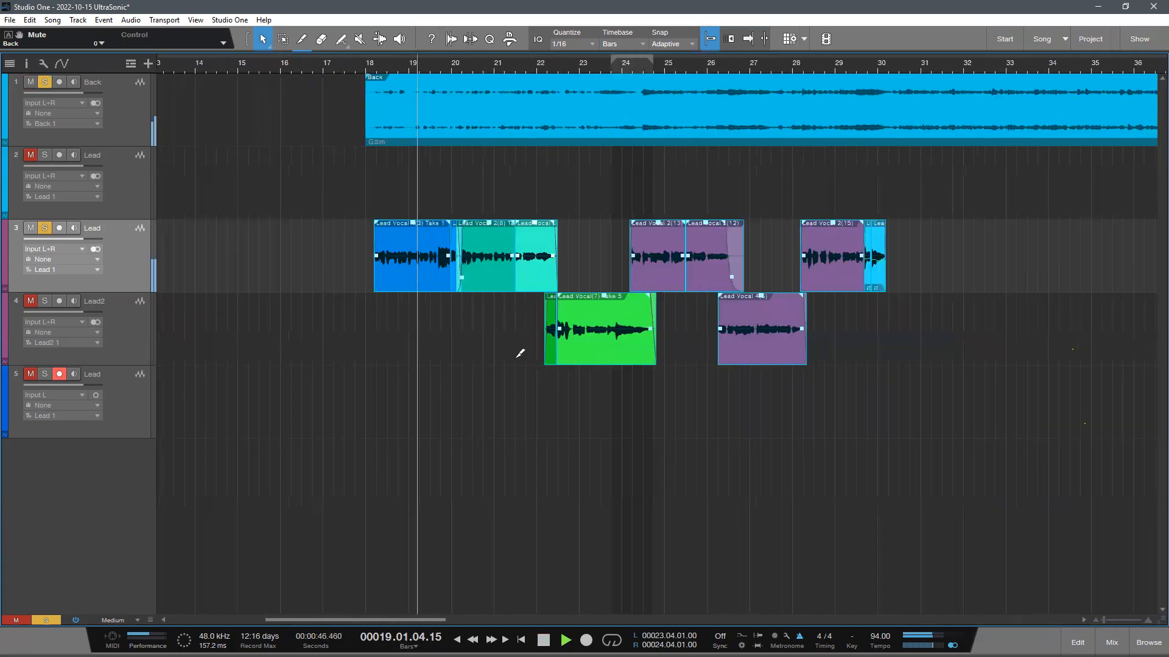
scroll(521, 353, down, 3)
click(537, 407)
scroll(557, 409, up, 3)
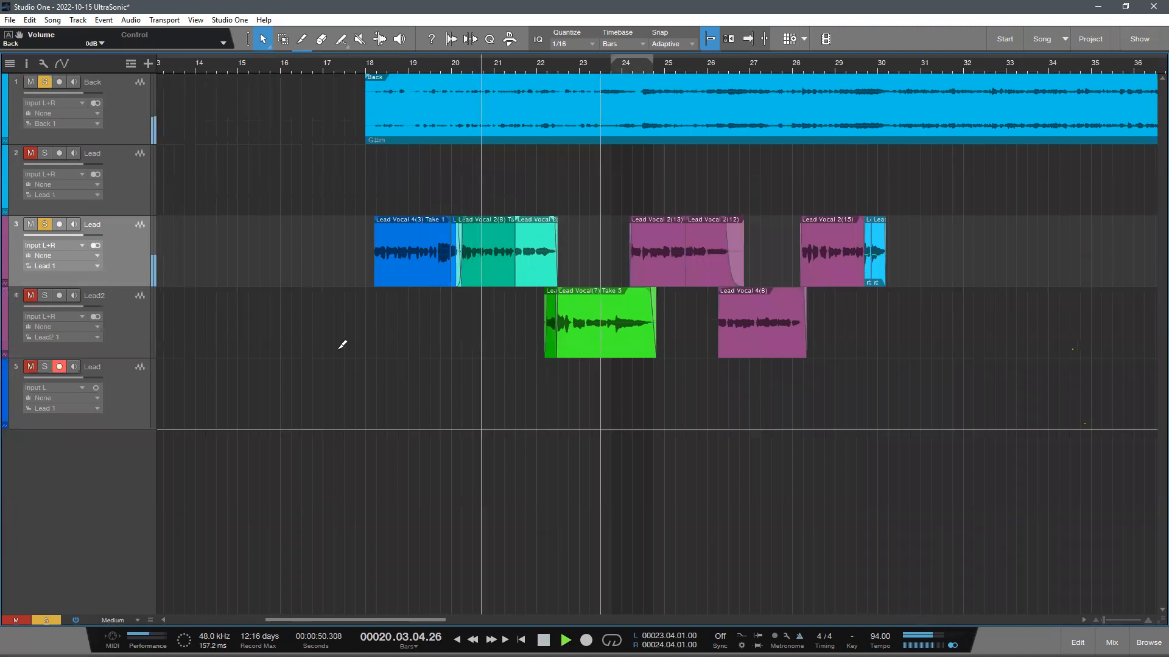
click(44, 295)
scroll(672, 412, down, 1)
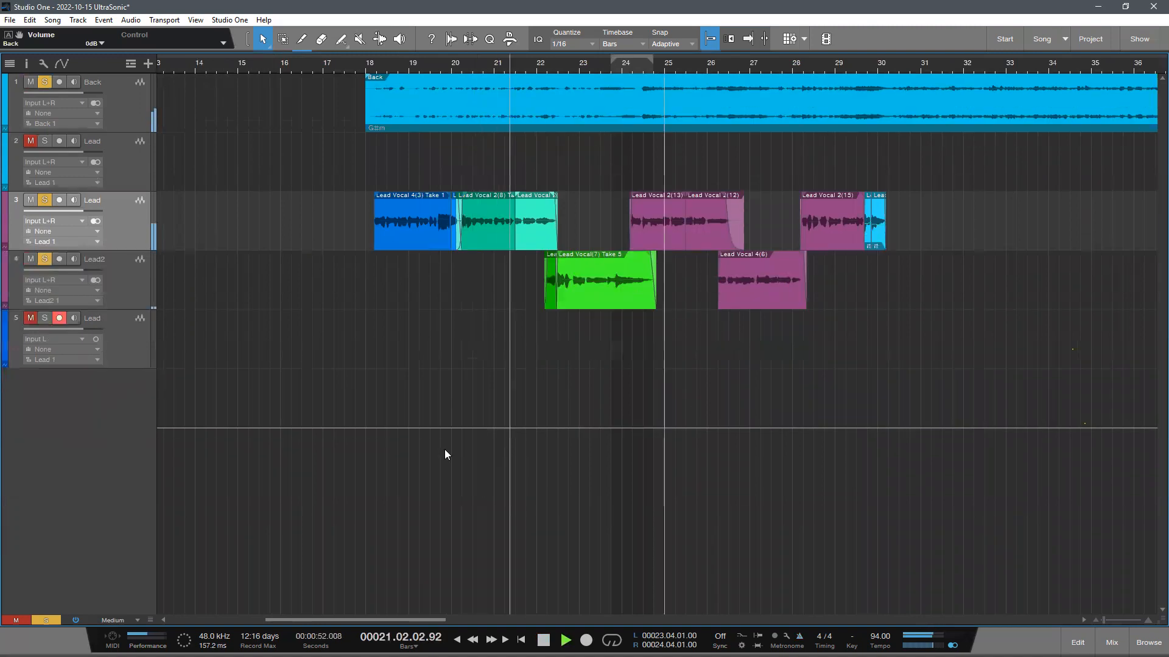
drag(572, 64, 484, 64)
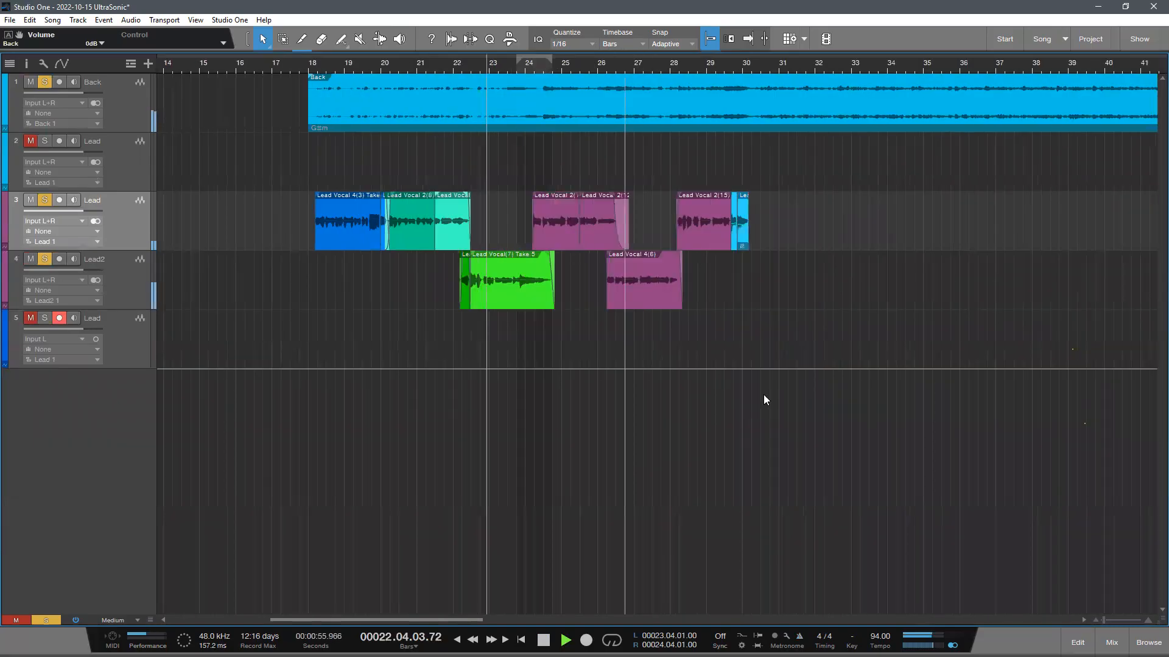
- Remove the two empty Lead tracks above and below the vocal tracks and stop playback
scroll(154, 157, down, 1)
key(w)
key(w)
key(w)
key(Up)
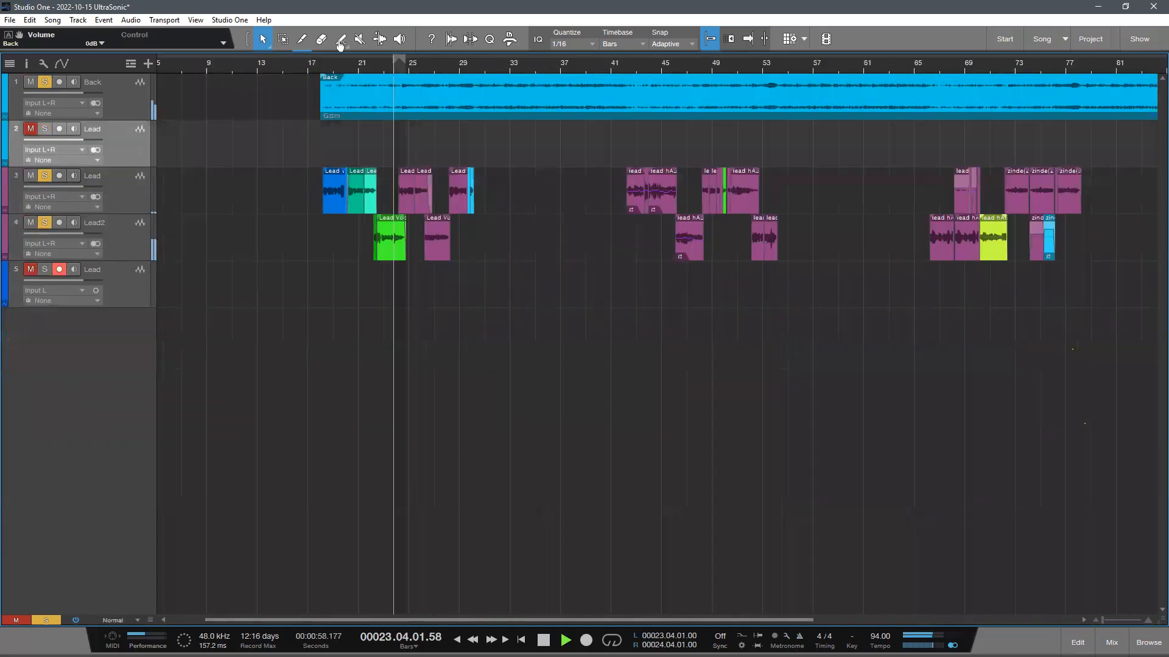
key(shift+t)
key(w)
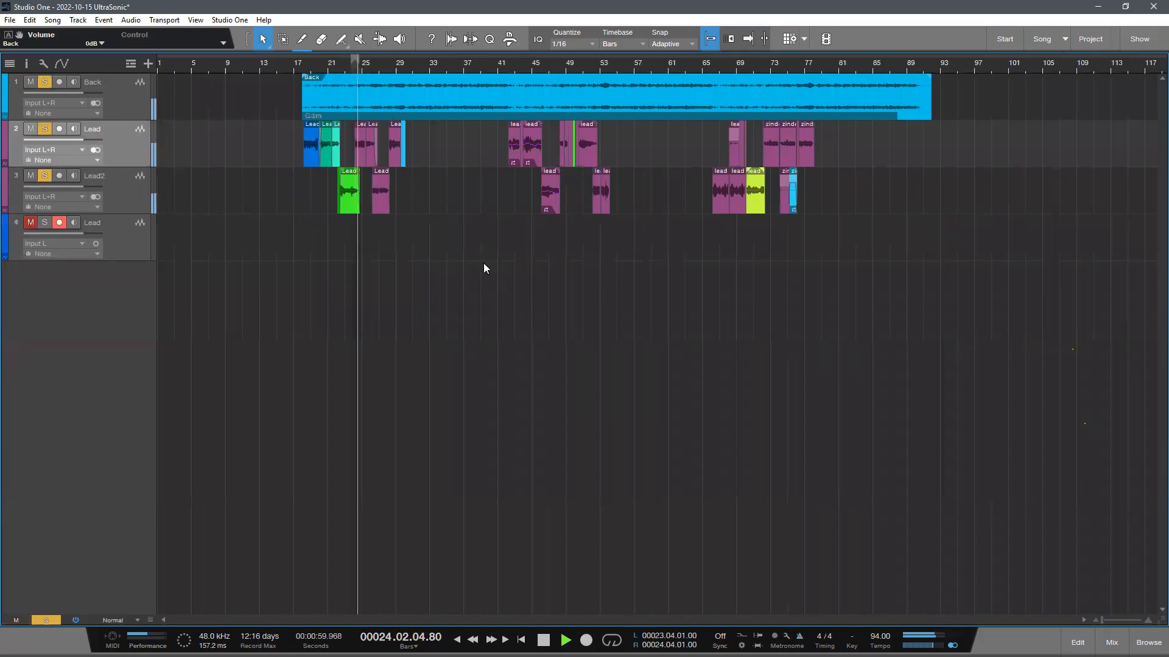
key(Down)
key(Down)
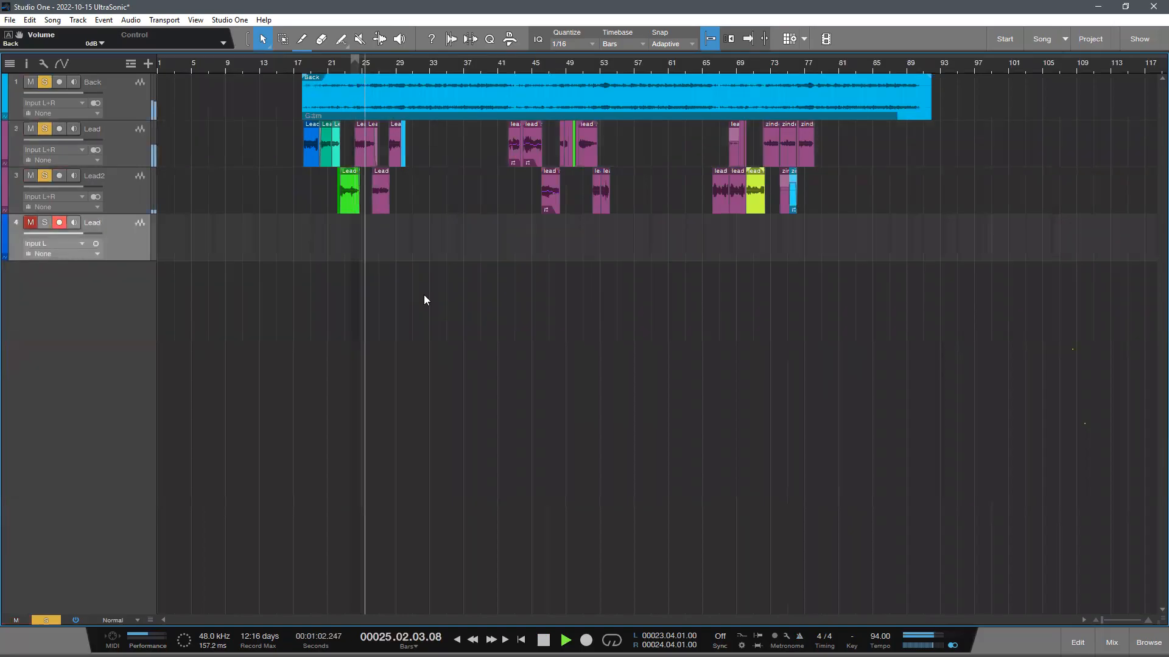
key(shift+t)
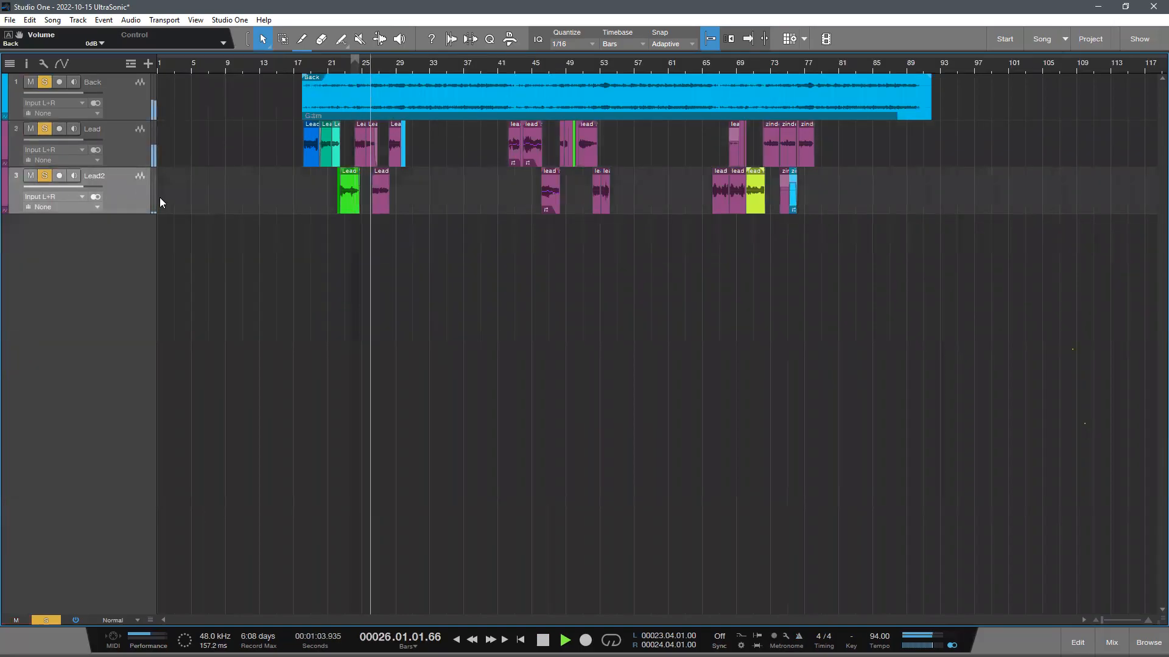
click(139, 155)
scroll(522, 297, up, 1)
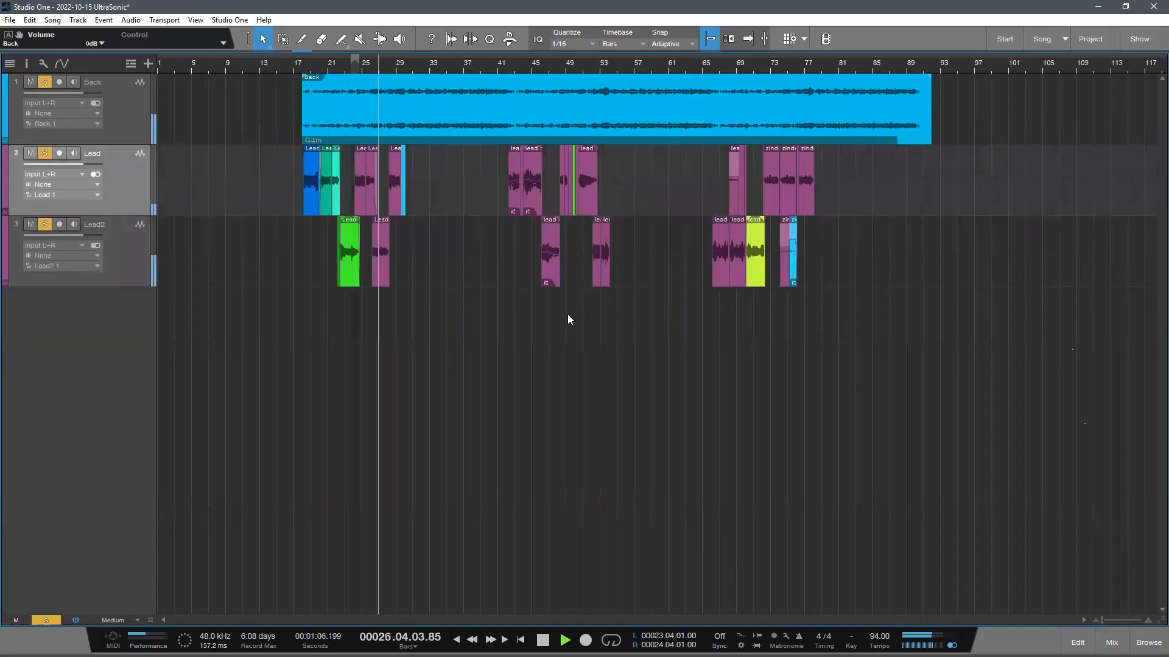
key(space)
- Add a new audio track named Lead directly below the Back track and switch its input to mono
click(709, 66)
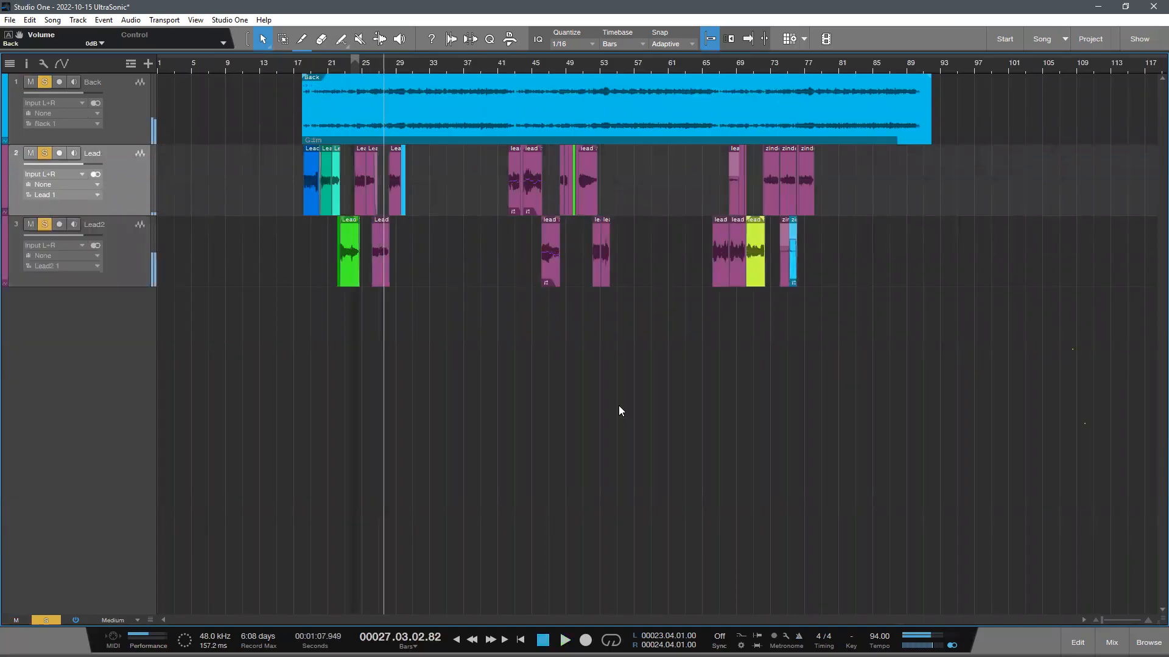
scroll(299, 65, up, 1)
drag(308, 66, 303, 98)
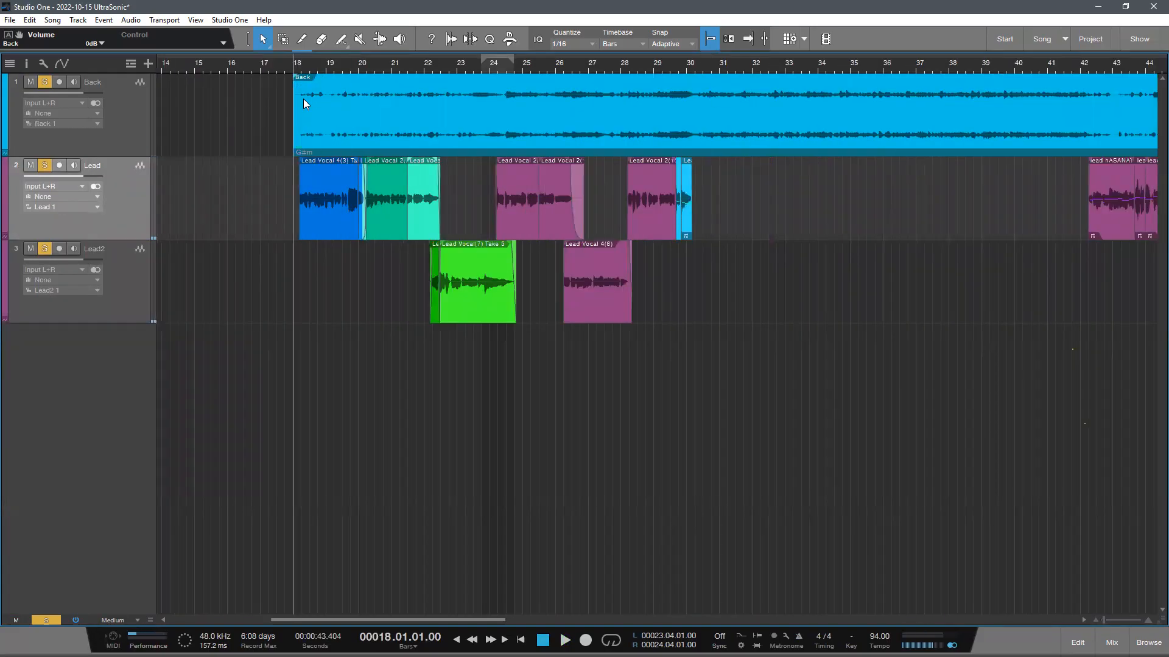
scroll(329, 311, up, 1)
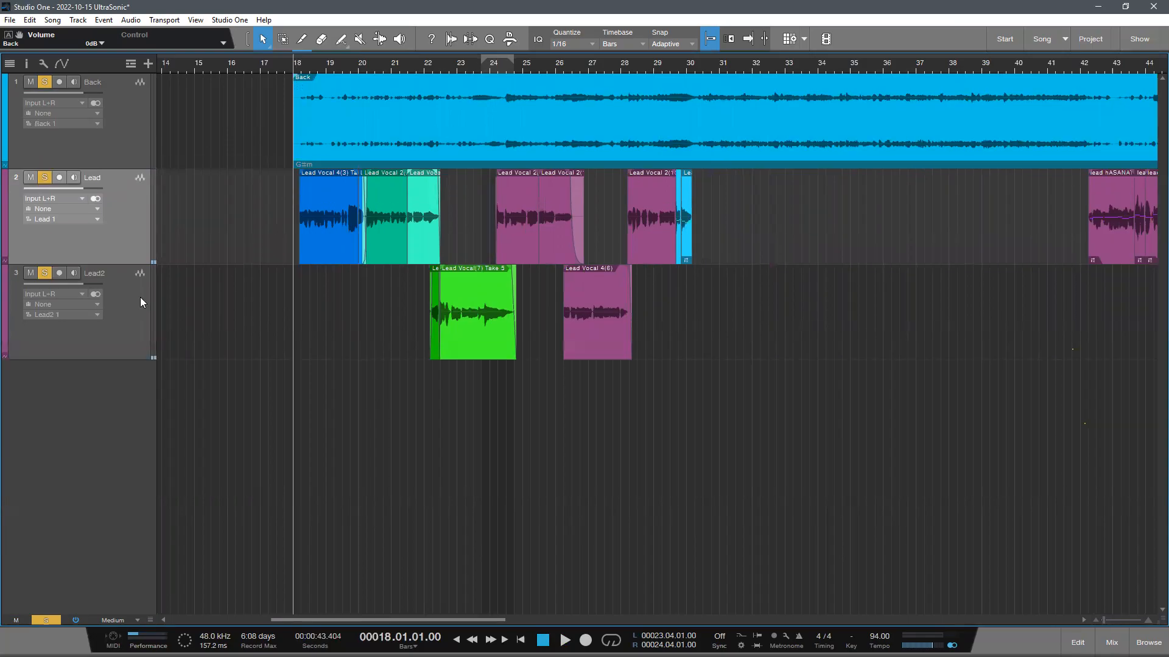
click(148, 63)
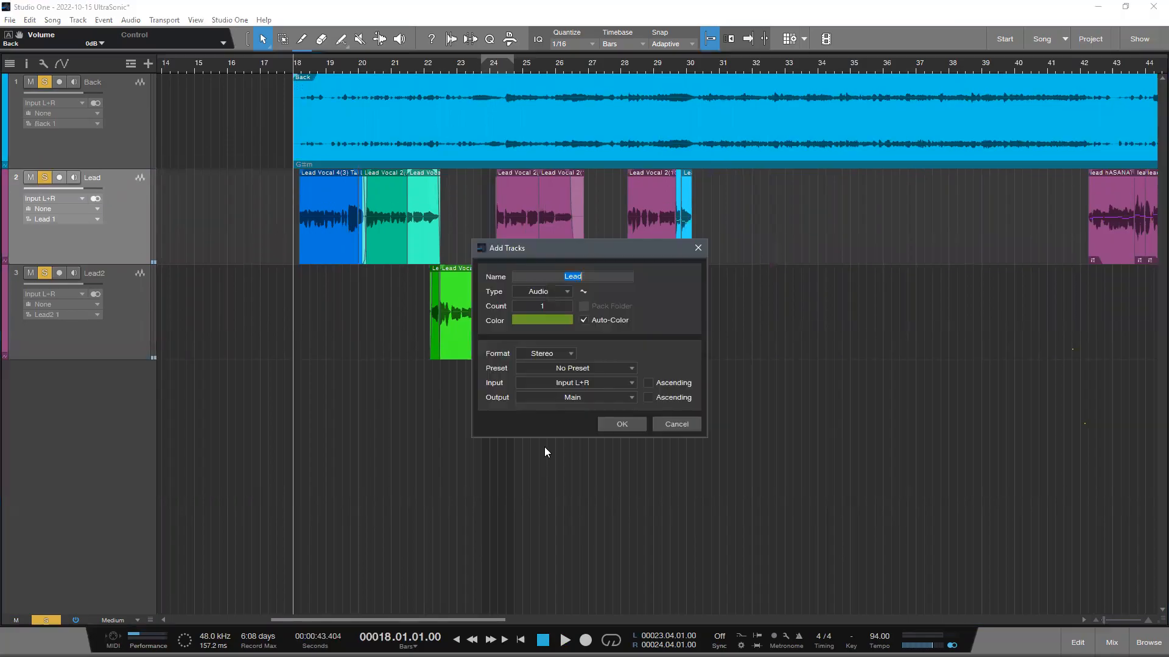
click(616, 421)
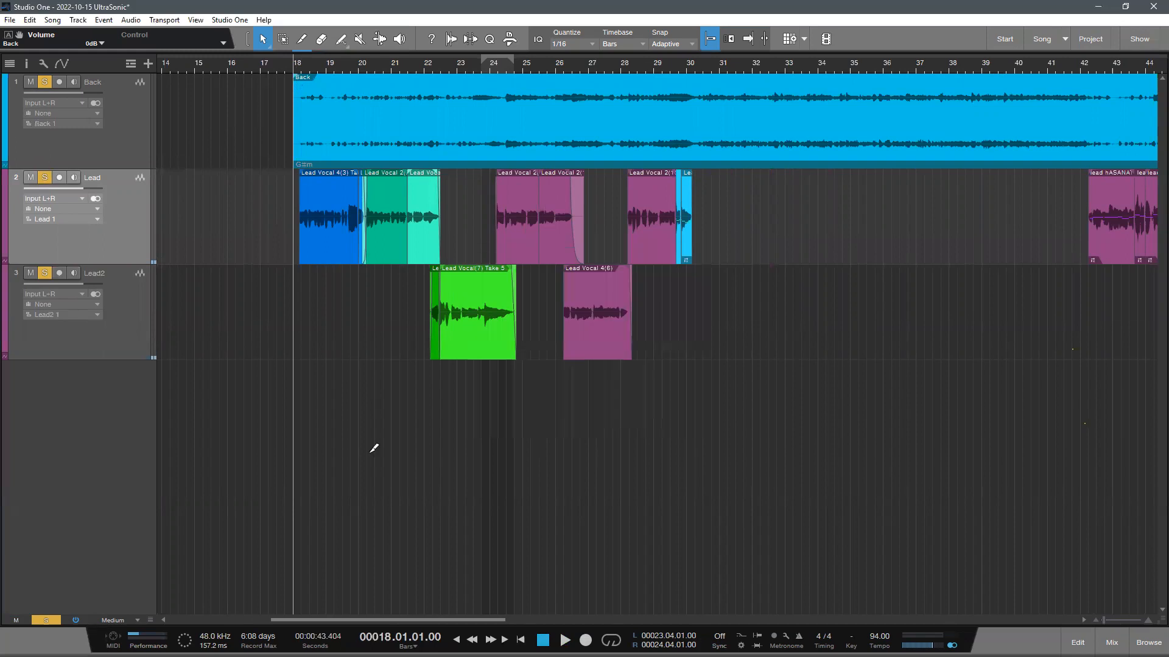
scroll(279, 498, up, 1)
drag(108, 226, 218, 397)
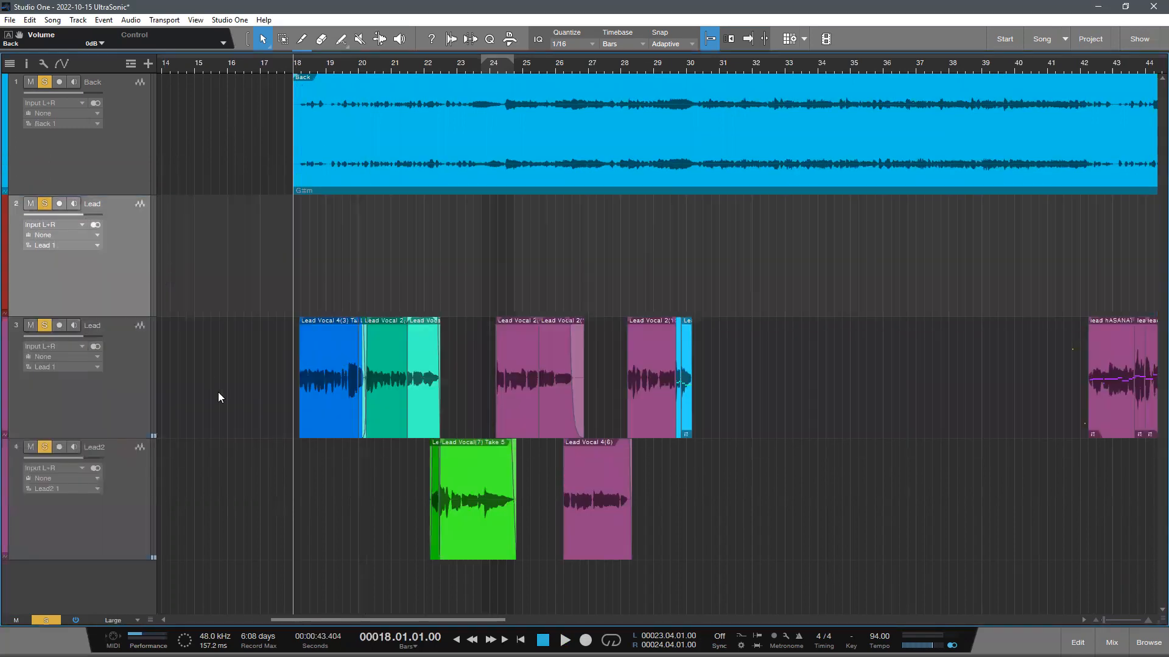
click(94, 226)
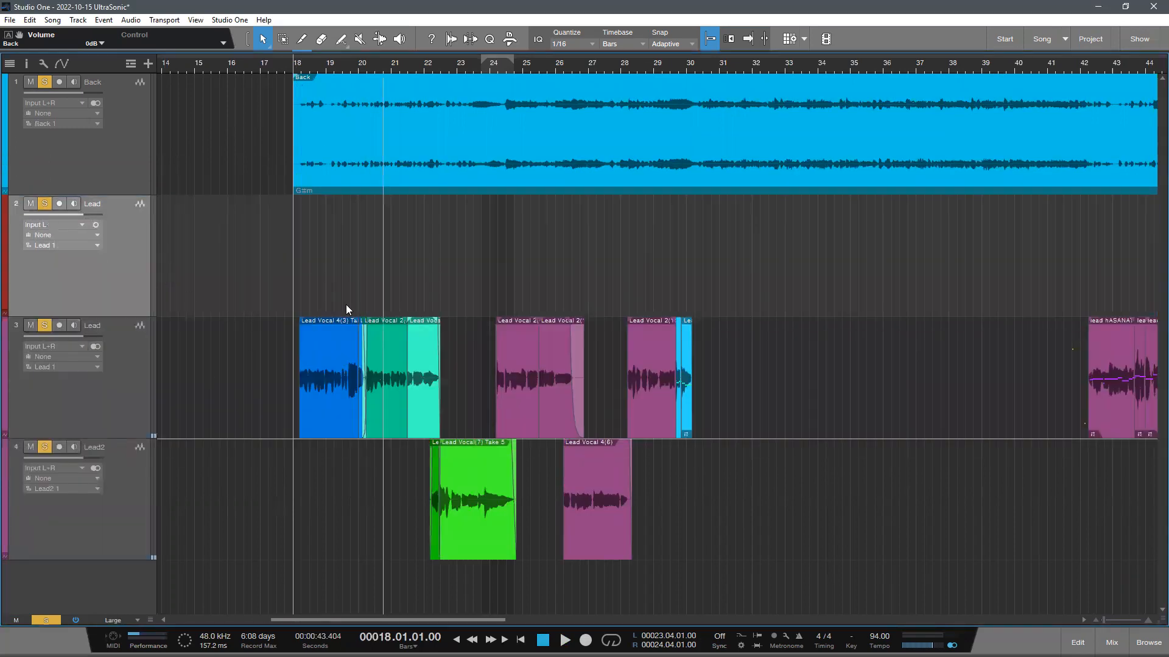
- Arm the new Lead track for recording near bar 18.2 and mute both existing vocal tracks
scroll(347, 308, down, 1)
click(303, 59)
click(301, 68)
click(59, 179)
click(31, 277)
click(30, 374)
- Record two short test takes on the new Lead track, muting the Back track before the second, and undo both takes
key(space)
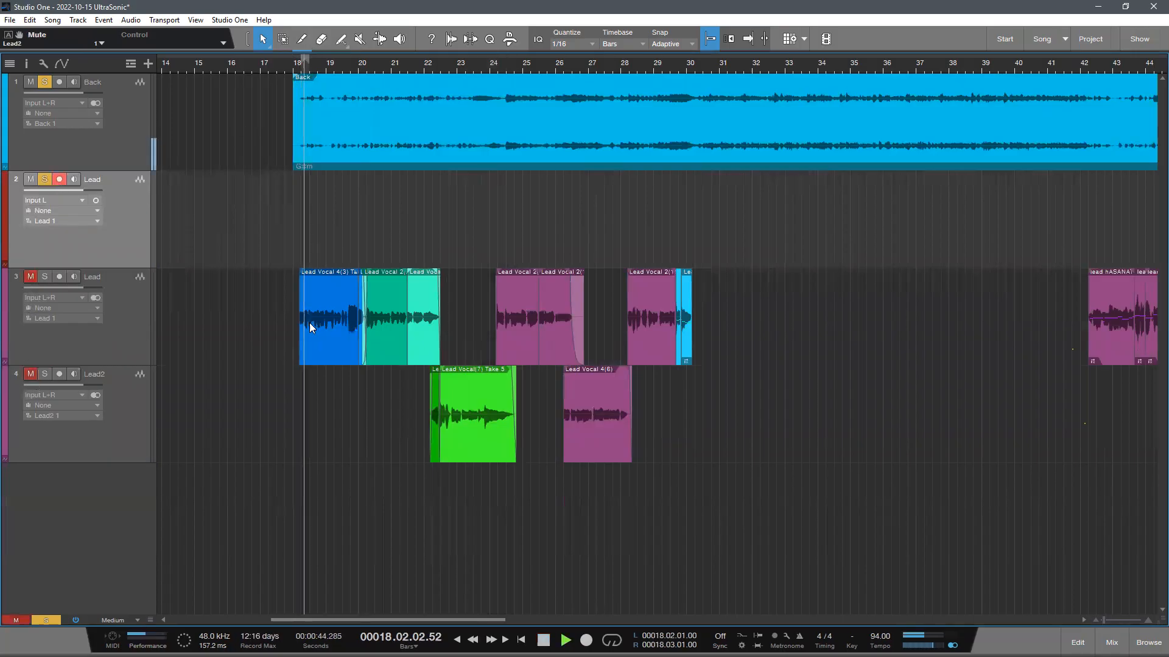
key(KP_Multiply)
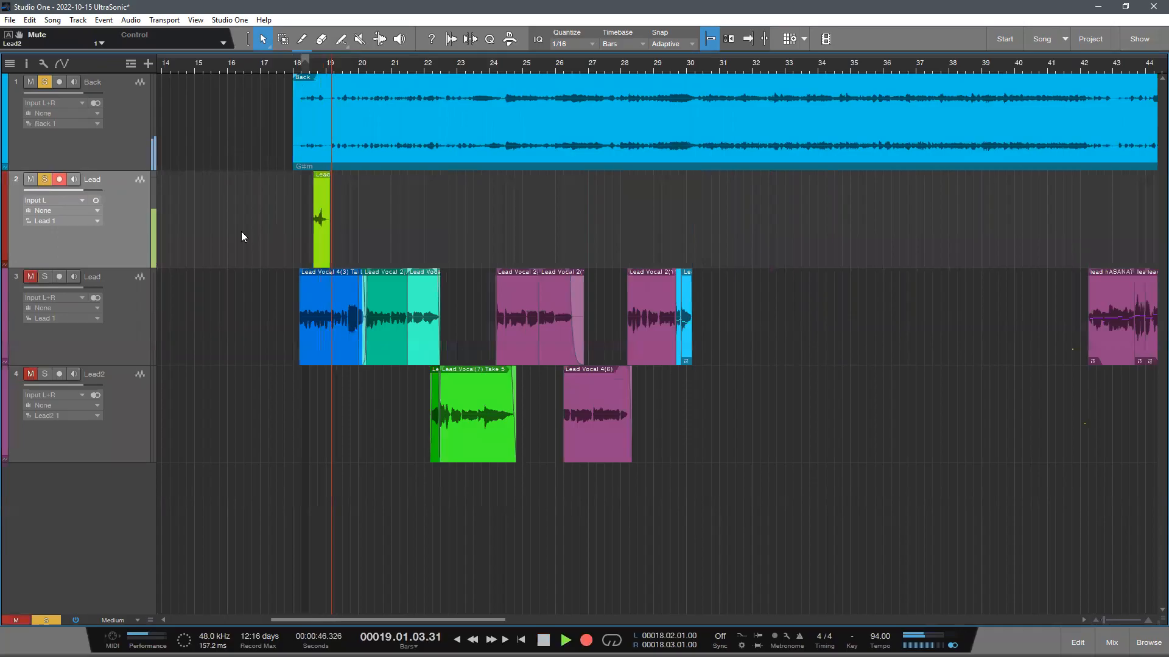
key(KP_Multiply)
click(30, 81)
key(KP_Multiply)
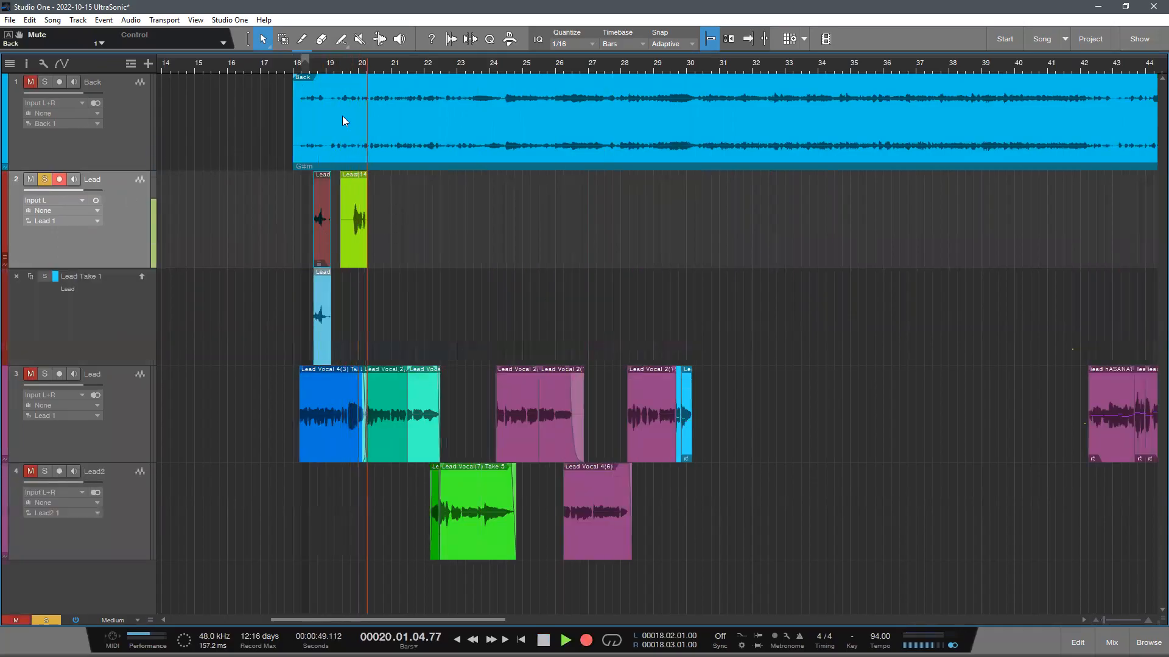
drag(359, 68, 437, 224)
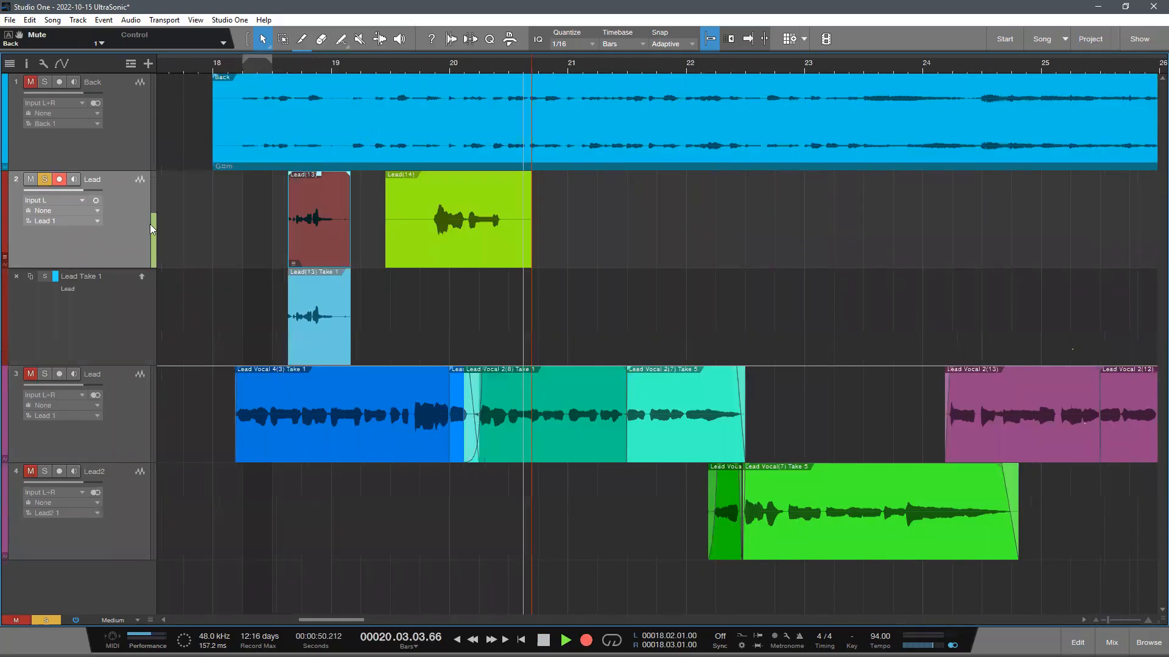
key(space)
key(ctrl+z)
key(ctrl+z)
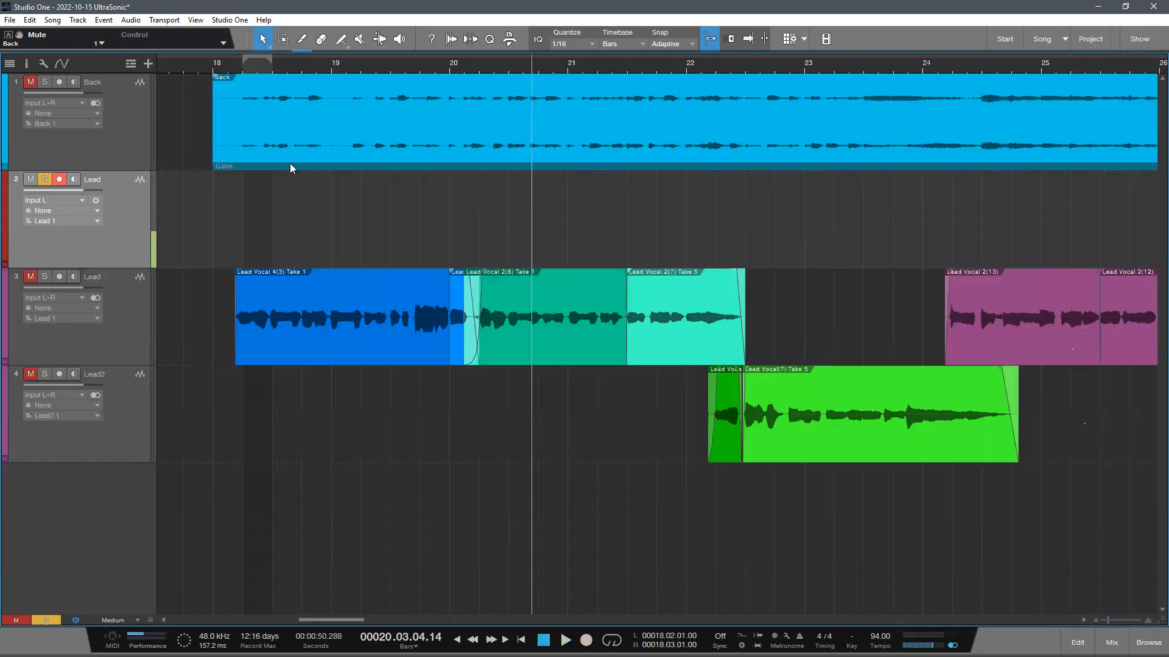
- Turn off solo on the armed Lead track and return the playback cursor to 18.01.04.00
click(45, 180)
scroll(238, 71, down, 1)
key(KP_0)
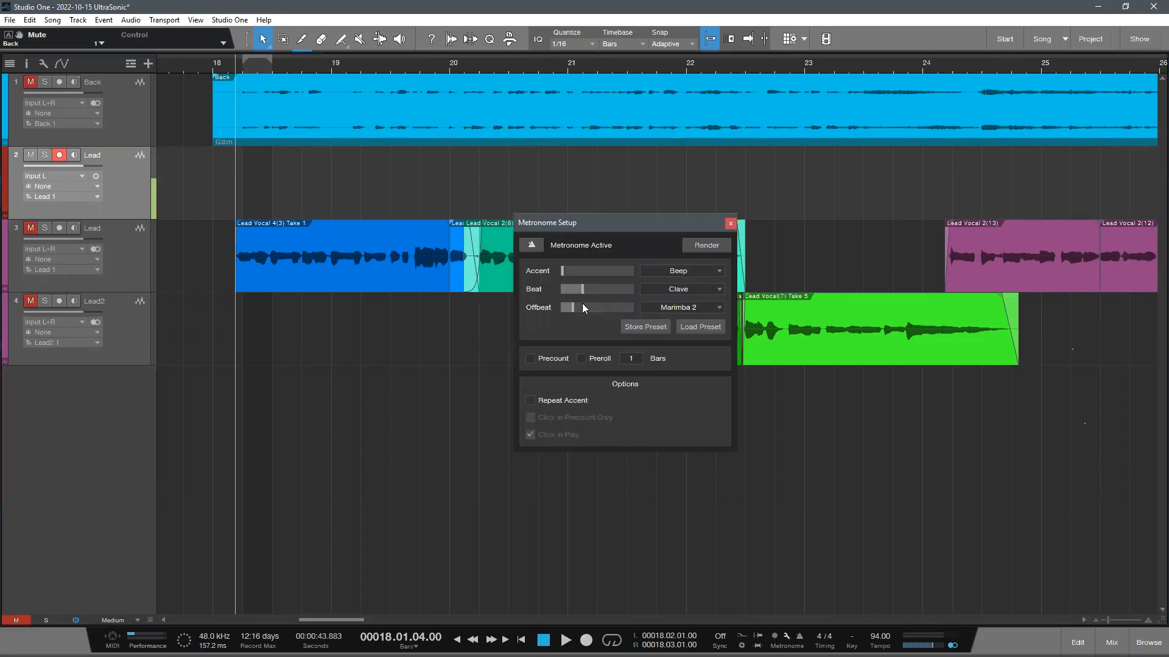
- Render the metronome click to an audio track from timeline start to song end and close the metronome setup
click(710, 245)
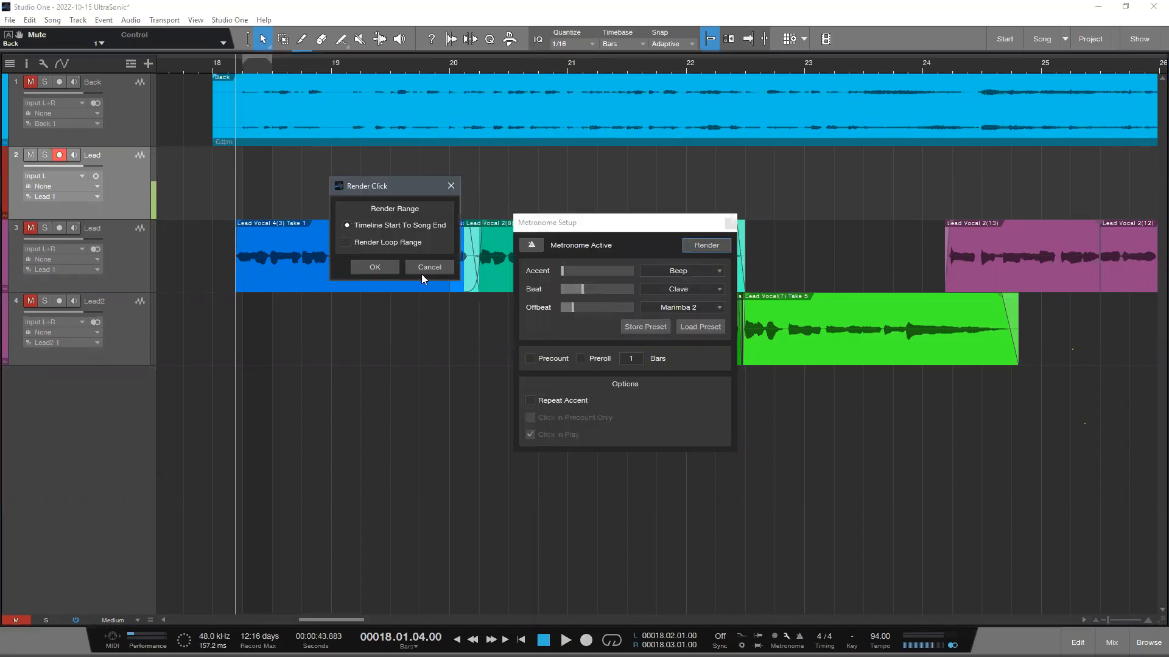
click(375, 268)
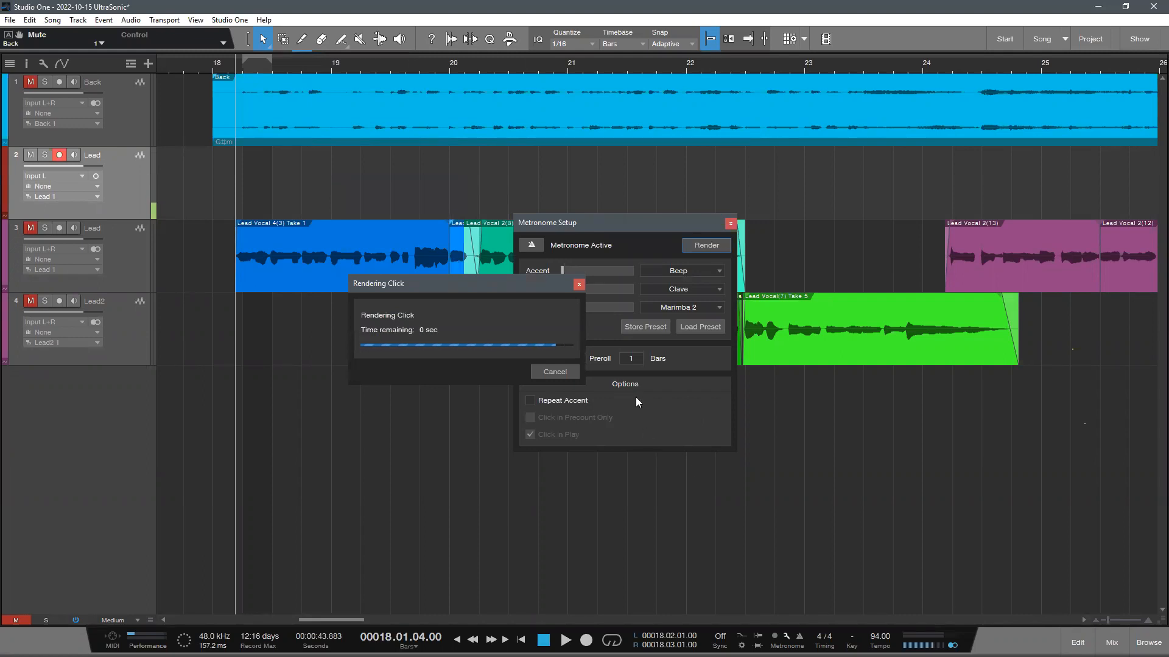
click(730, 224)
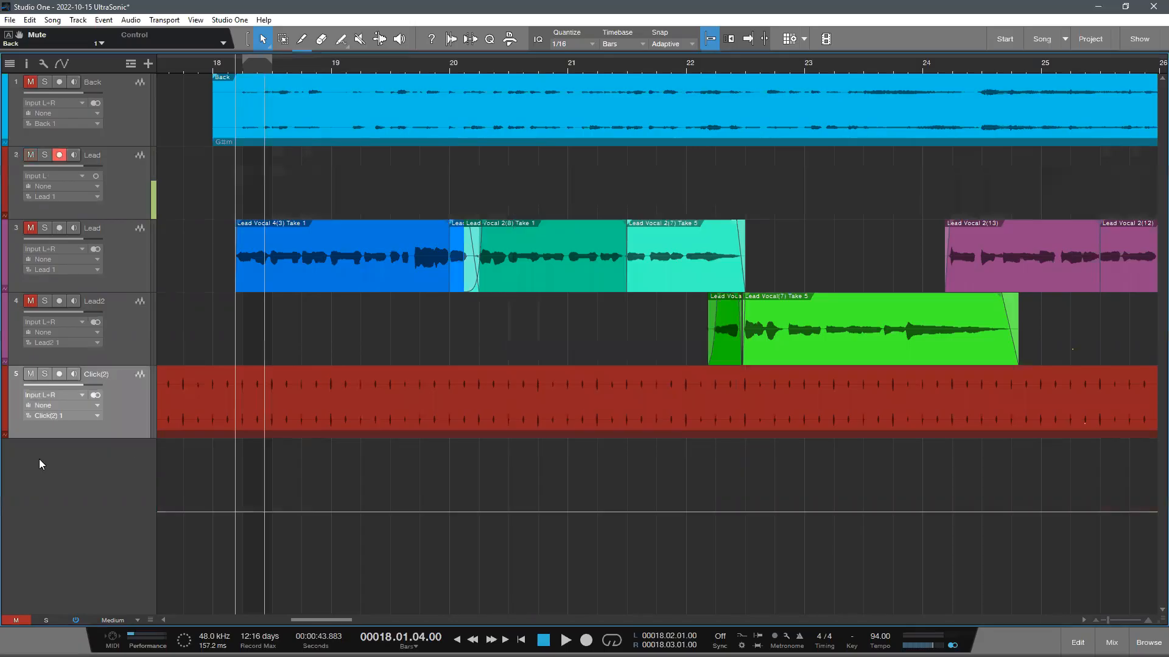
- Recolour the rendered click track teal and the Back track blue
scroll(7, 403, down, 3)
scroll(6, 403, down, 1)
scroll(7, 403, up, 1)
scroll(410, 246, up, 1)
scroll(5, 88, down, 3)
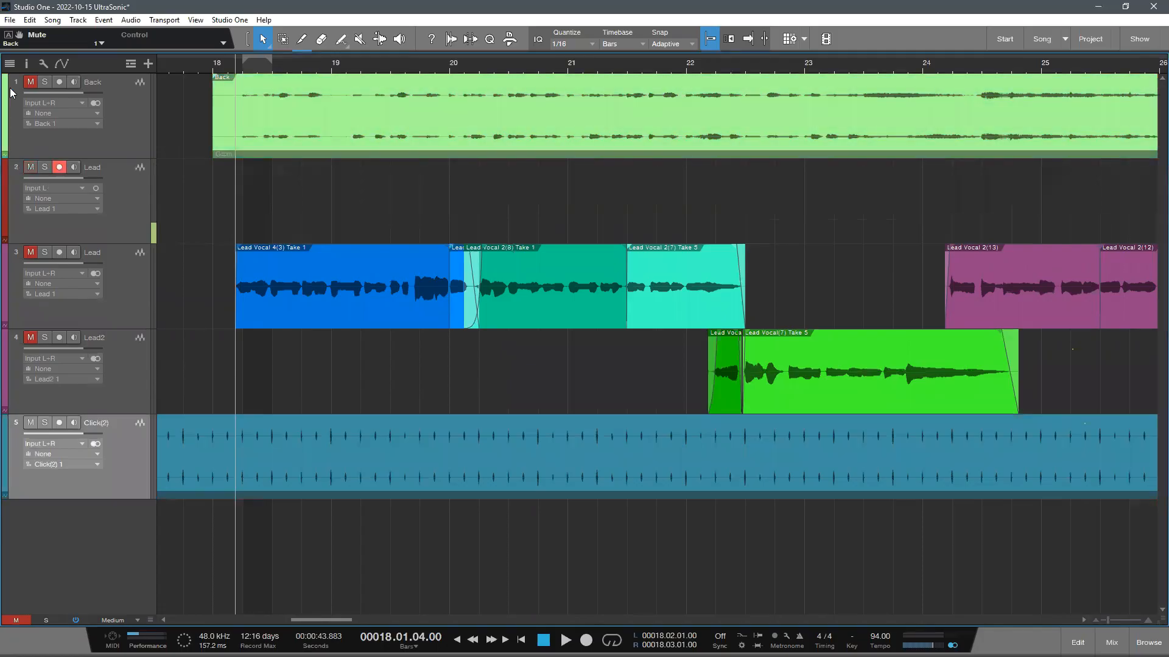
scroll(7, 96, up, 5)
scroll(5, 93, up, 7)
drag(264, 62, 289, 38)
scroll(365, 247, down, 1)
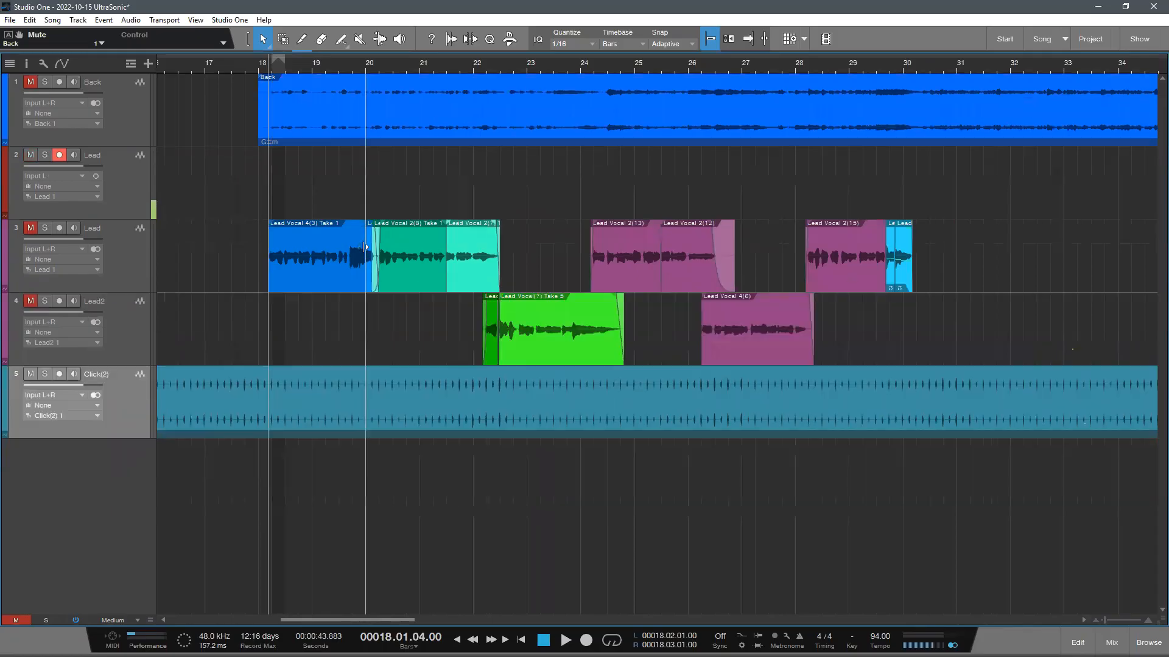
- Move the click track above the Back track, and unmute Back and both vocal tracks while playing from about bar 17.3
drag(130, 431, 134, 76)
click(35, 171)
click(233, 60)
key(space)
scroll(298, 293, down, 1)
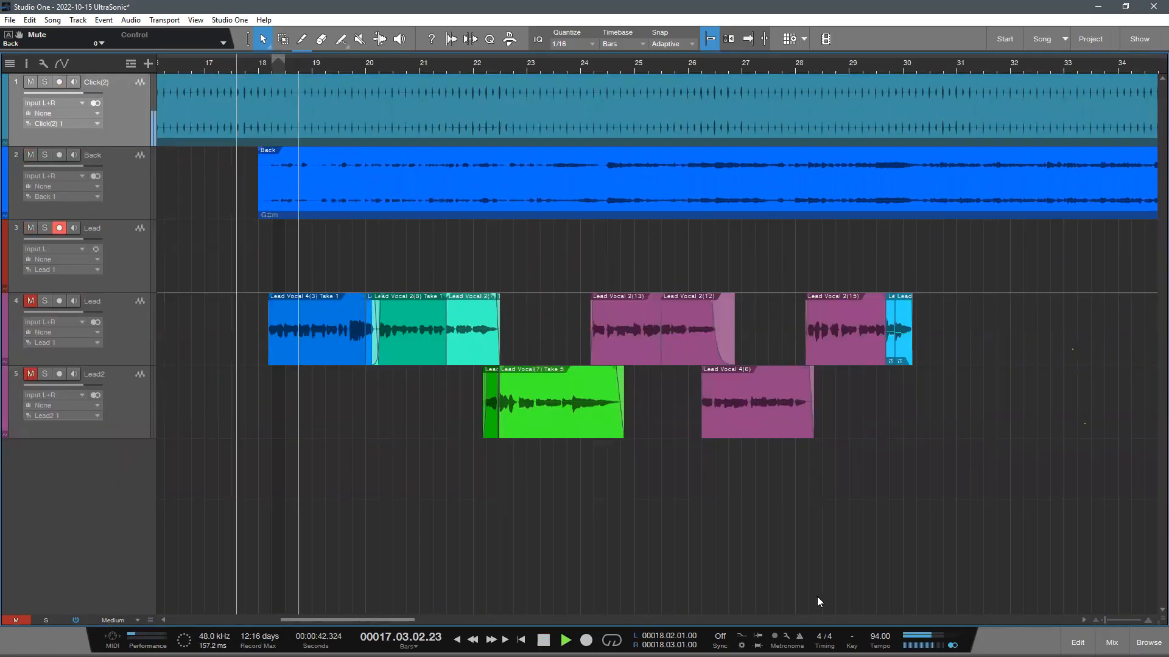
click(30, 301)
click(31, 374)
- Listen to the vocals and backing track against the click from about bar 19 through bar 22
scroll(368, 404, up, 1)
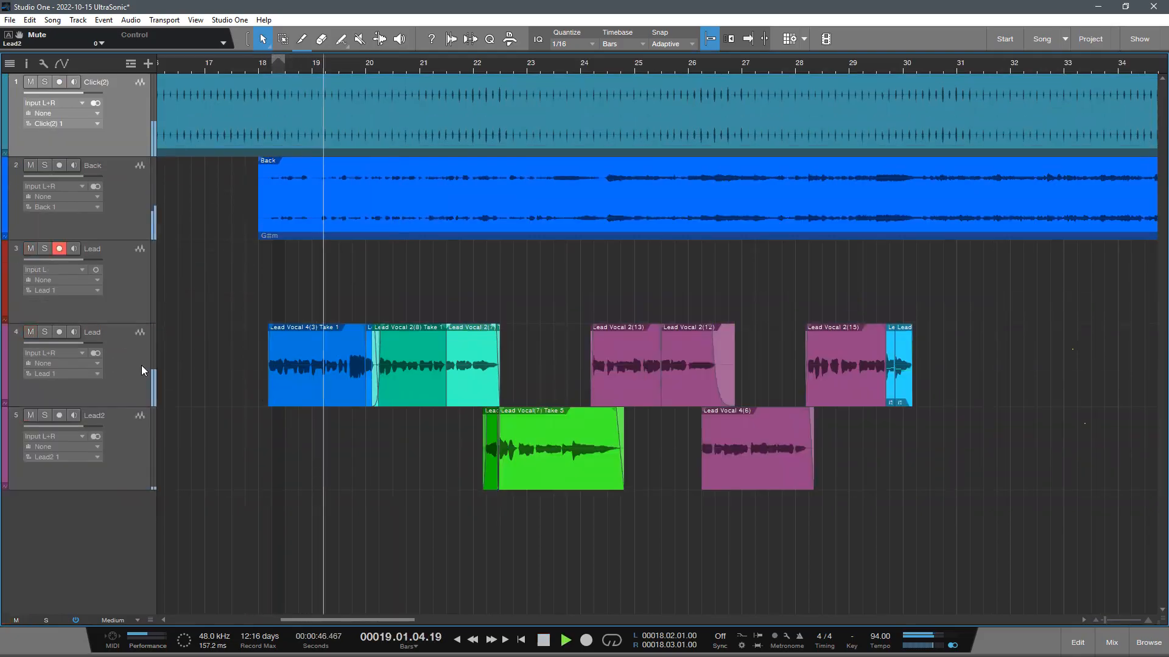
click(141, 366)
scroll(446, 424, up, 1)
scroll(445, 421, down, 1)
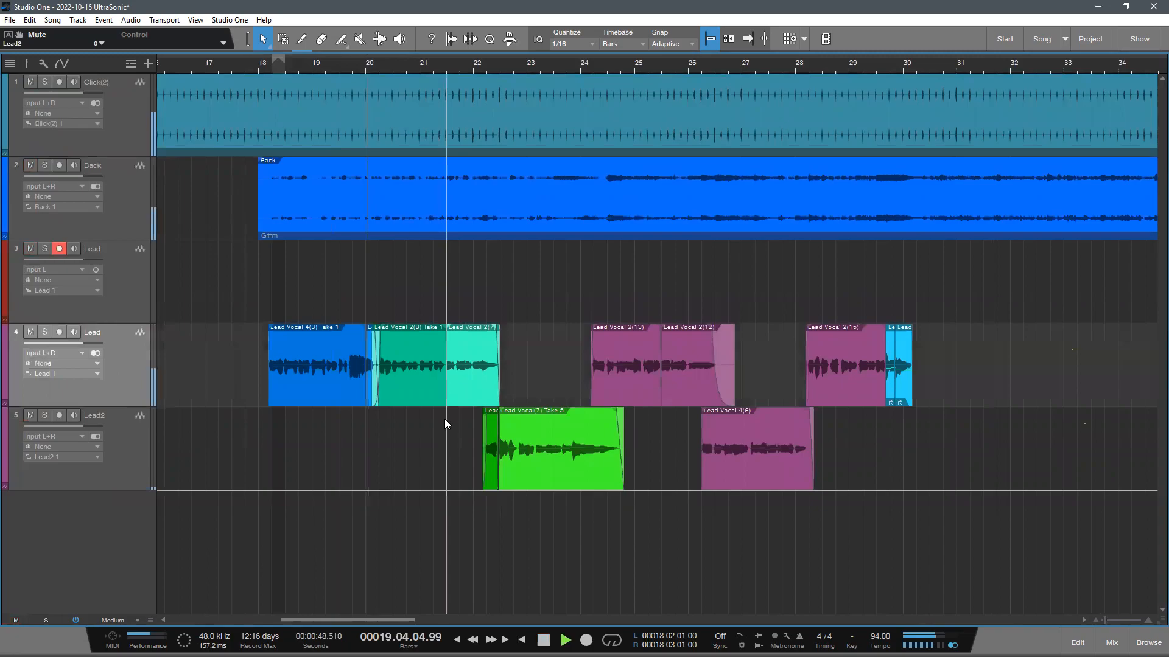
mouse_move(383, 62)
mouse_down()
mouse_move(399, 71)
mouse_move(393, 56)
mouse_up()
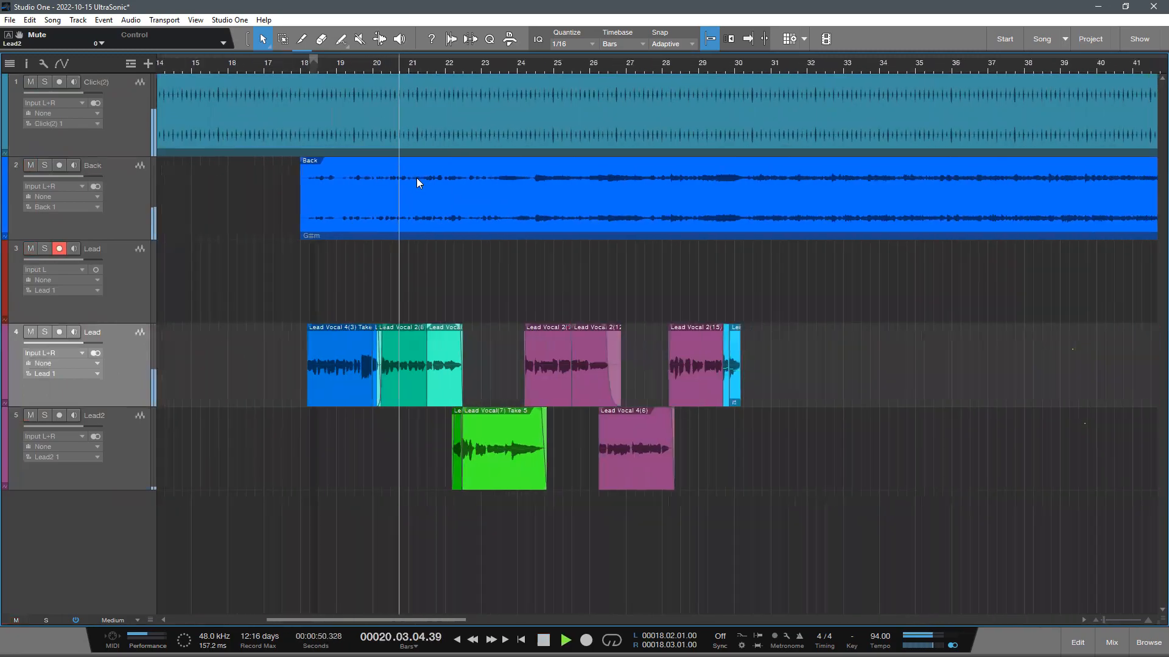
key(e)
scroll(567, 409, down, 1)
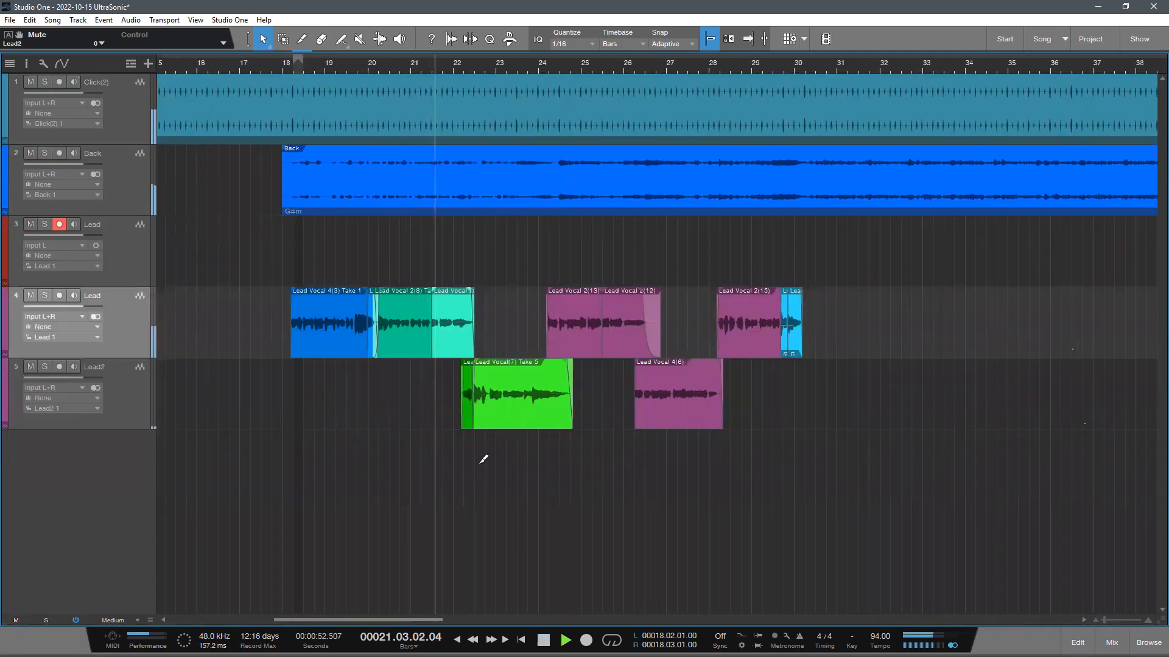
scroll(463, 462, up, 1)
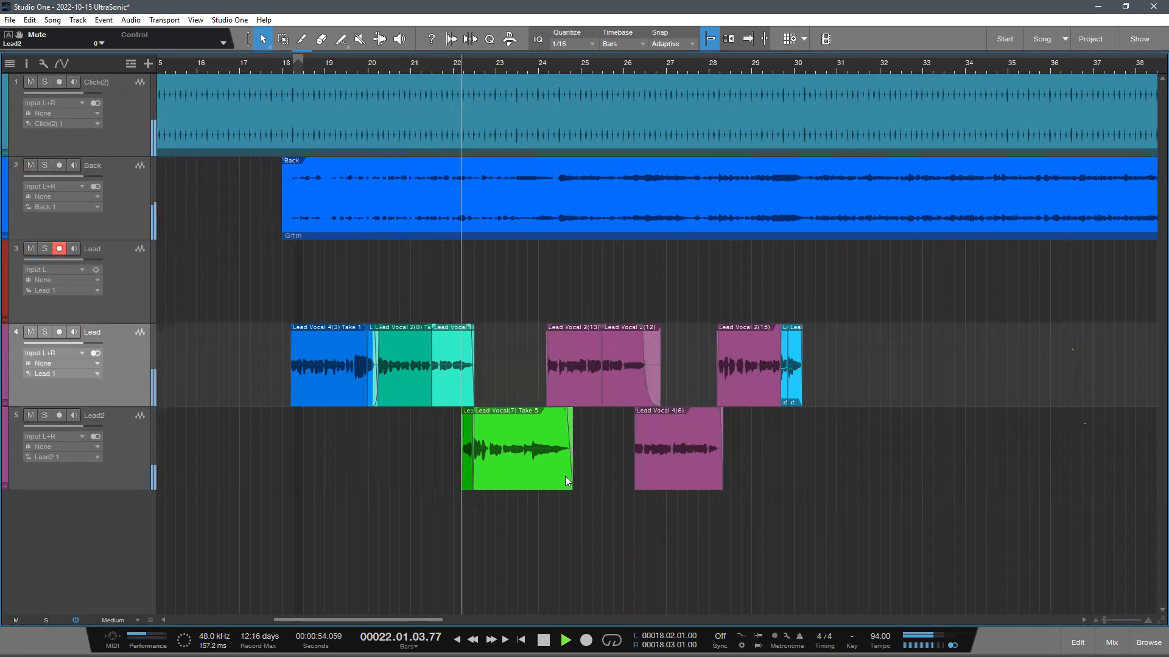
scroll(579, 462, down, 1)
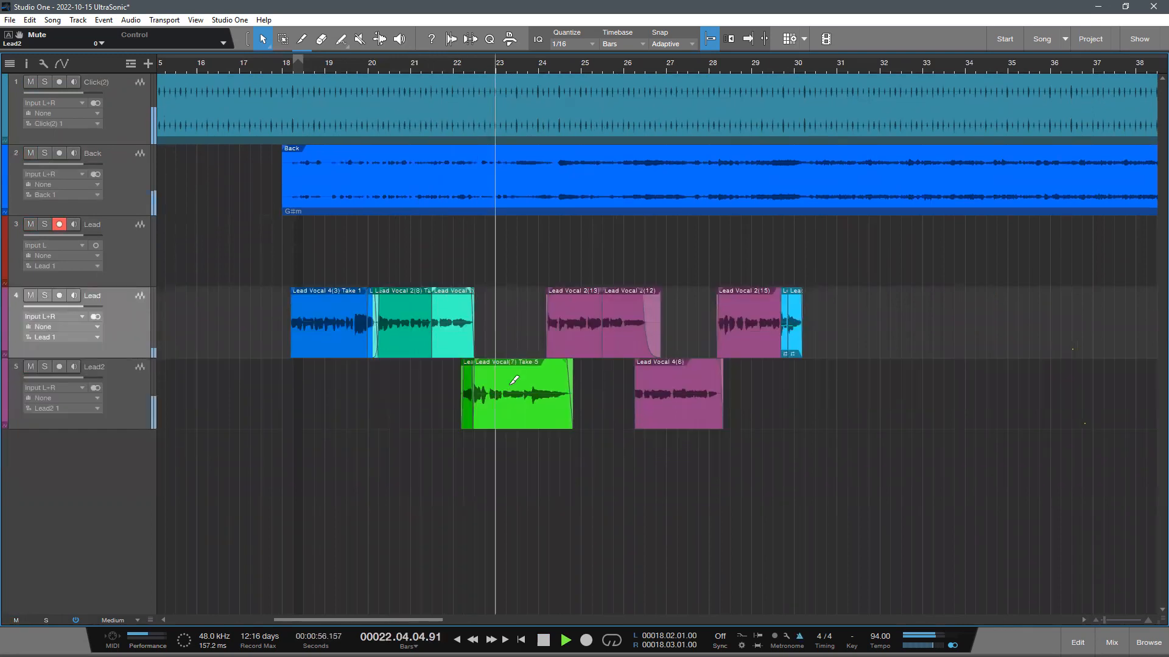
- Mute the click track, listen on without it, and stop playback past bar 26
click(31, 82)
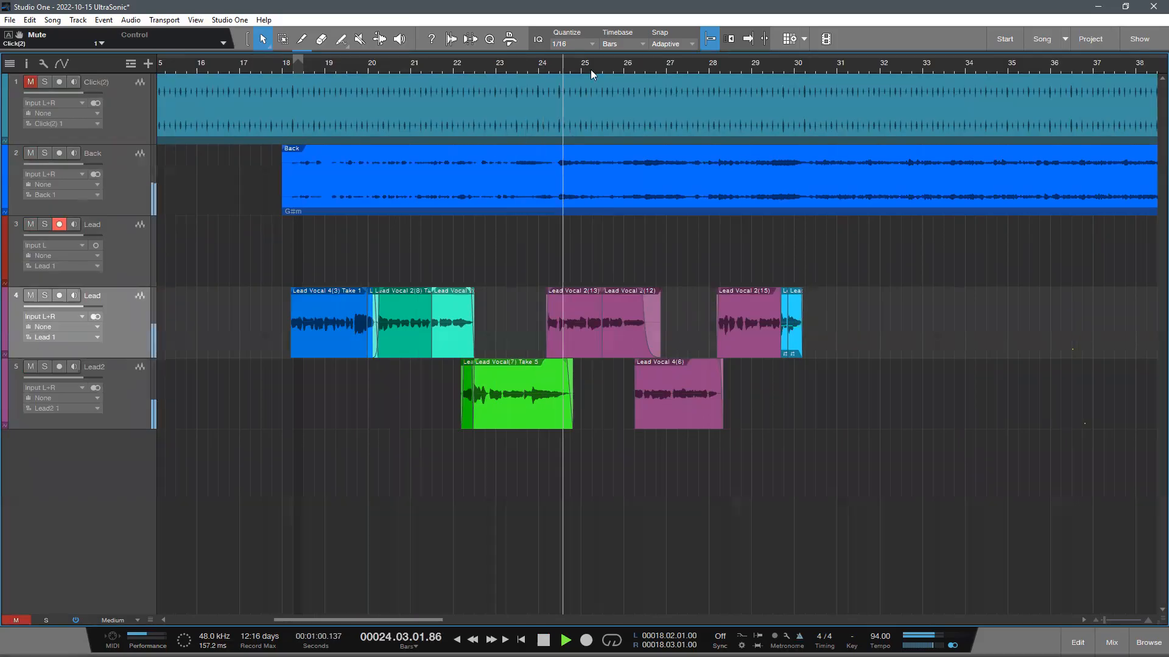
drag(467, 71, 460, 77)
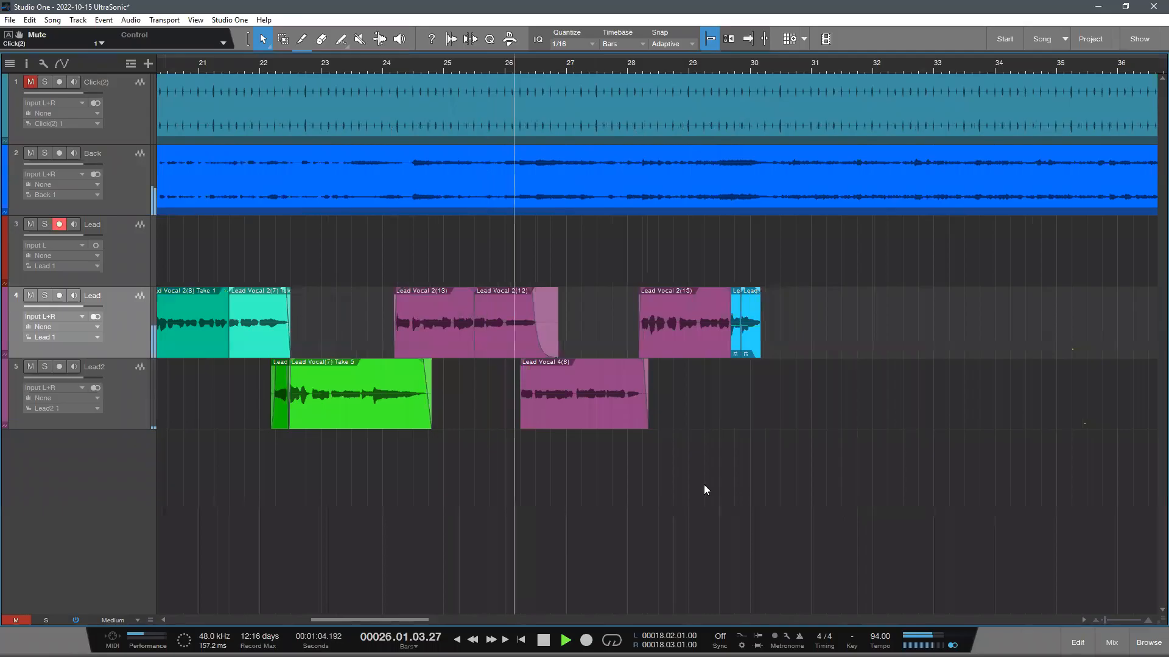
key(space)
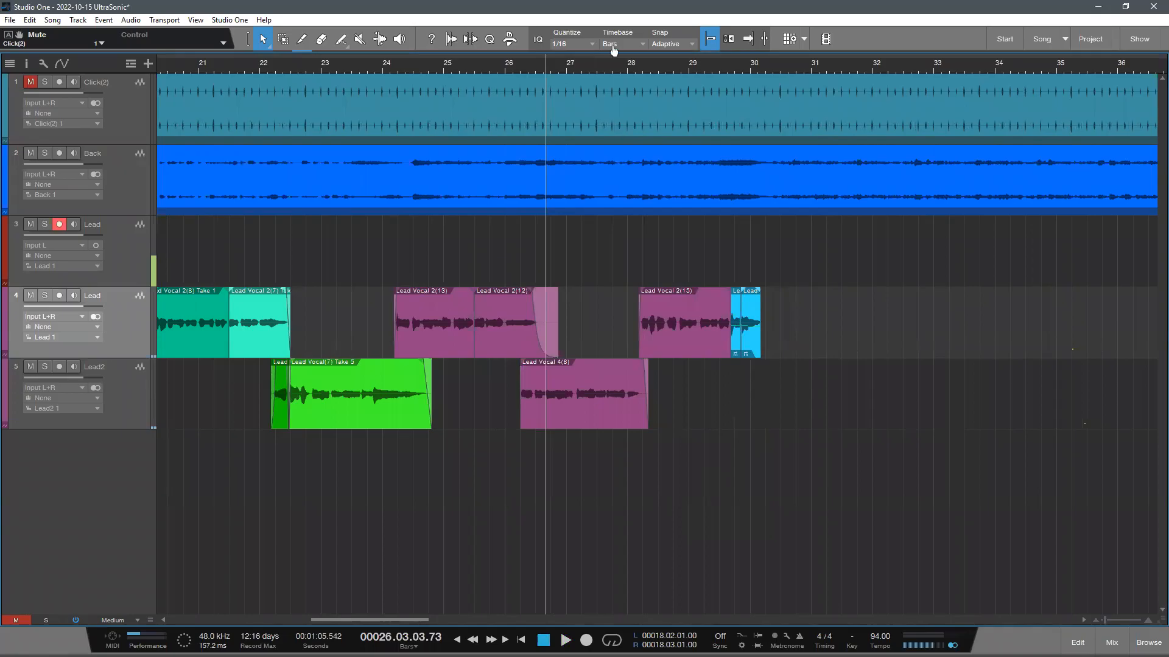
- Examine the arrangement of the click, backing, empty Lead and vocal tracks across the song
scroll(573, 426, down, 5)
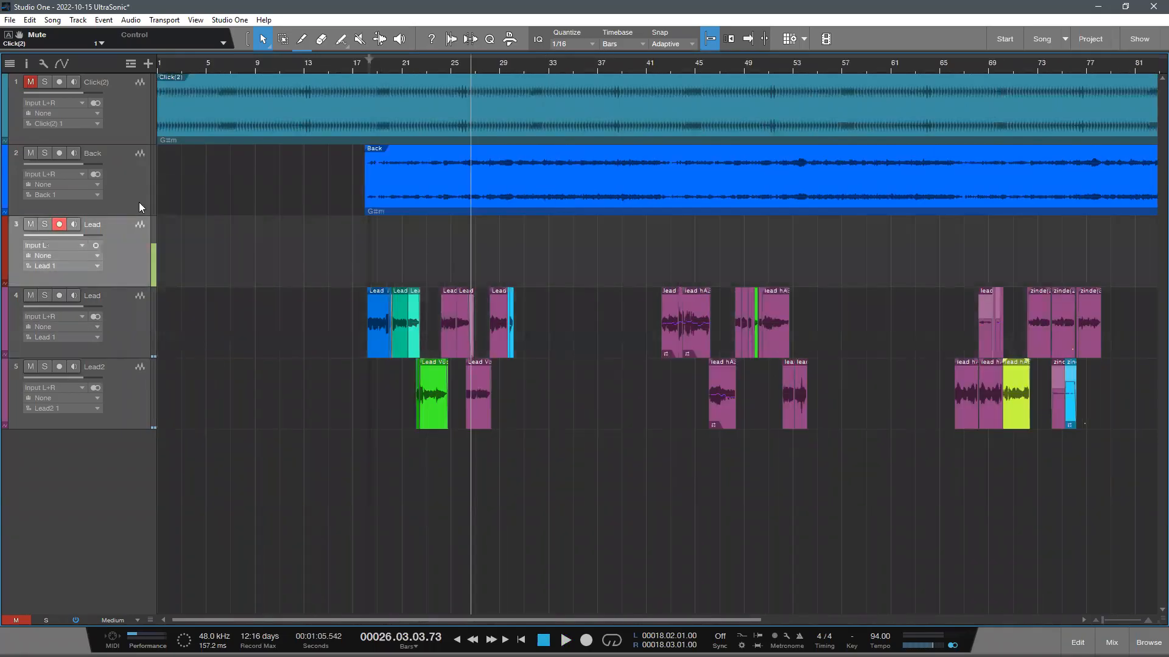
click(138, 202)
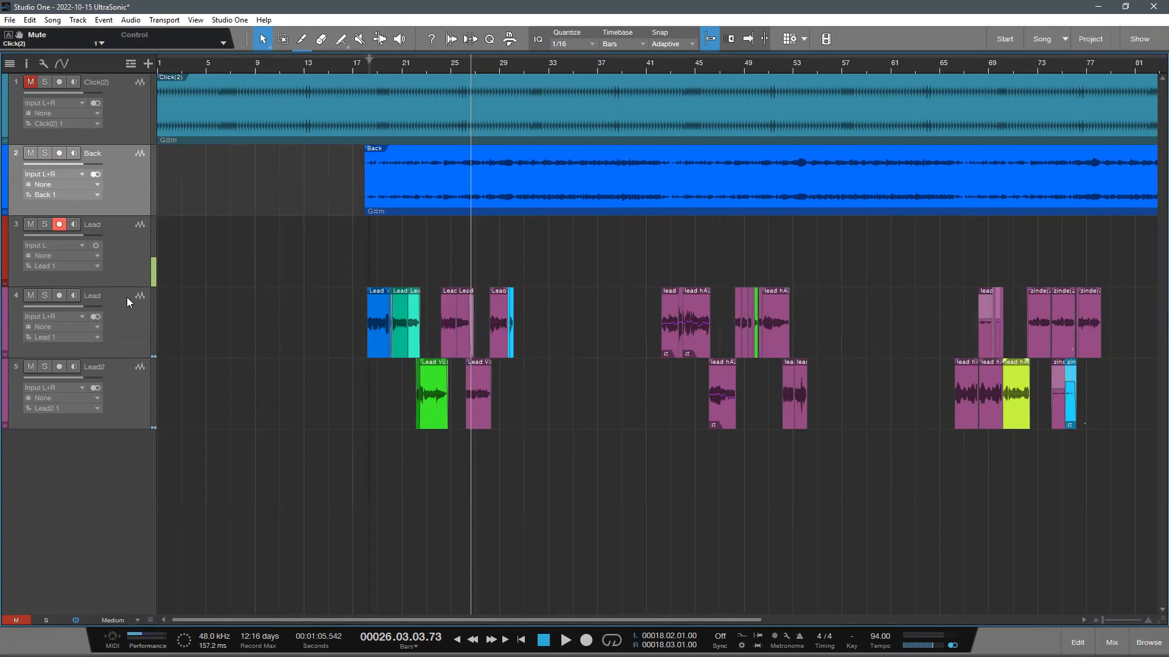
click(113, 255)
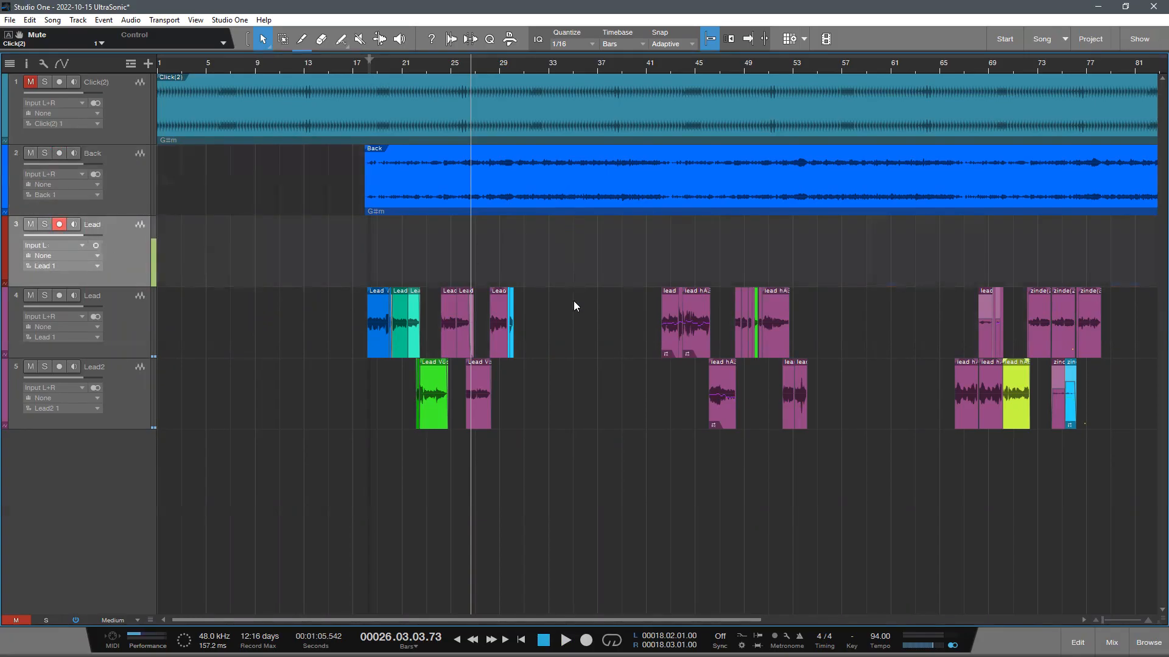
drag(398, 61, 403, 97)
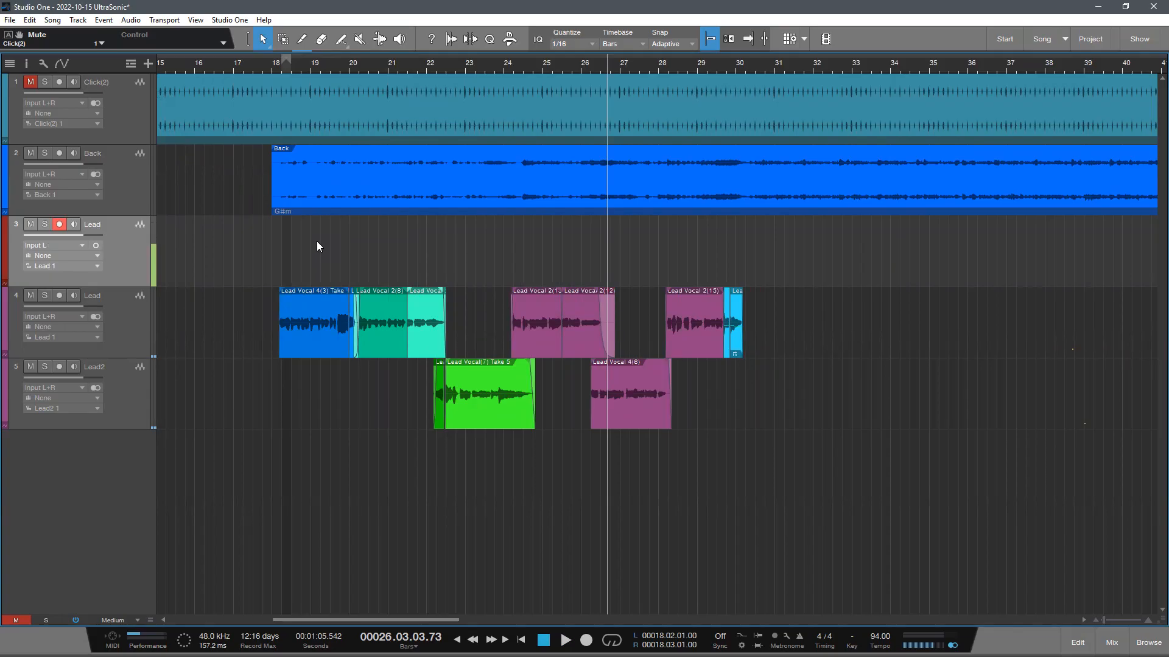
scroll(340, 61, down, 5)
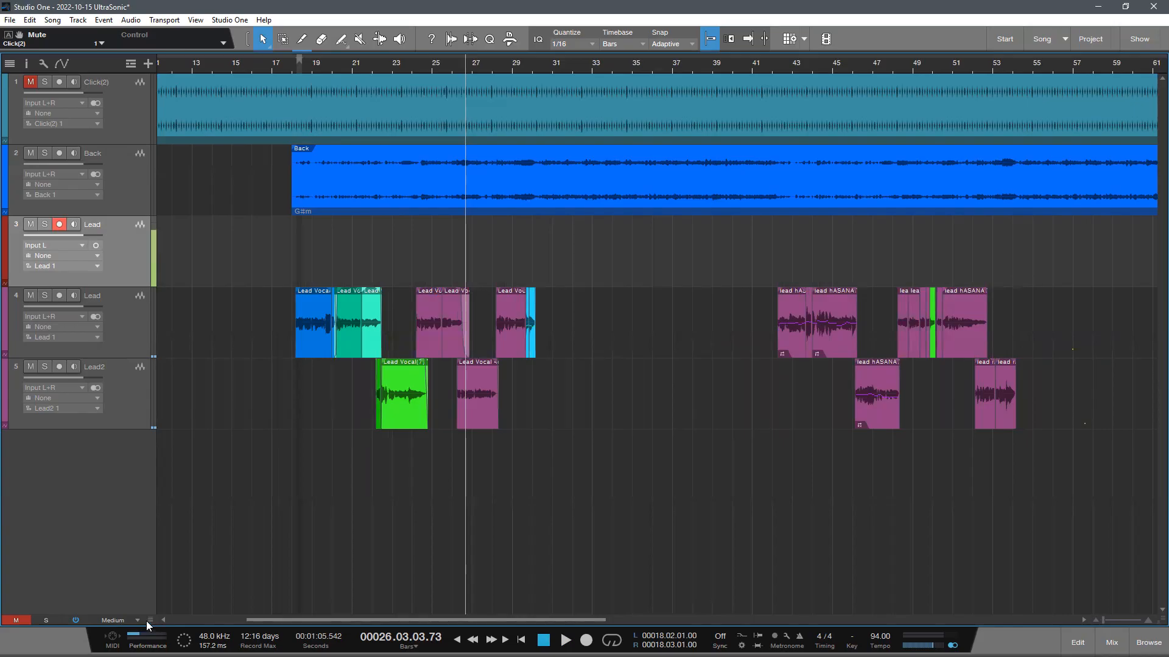
scroll(147, 622, down, 7)
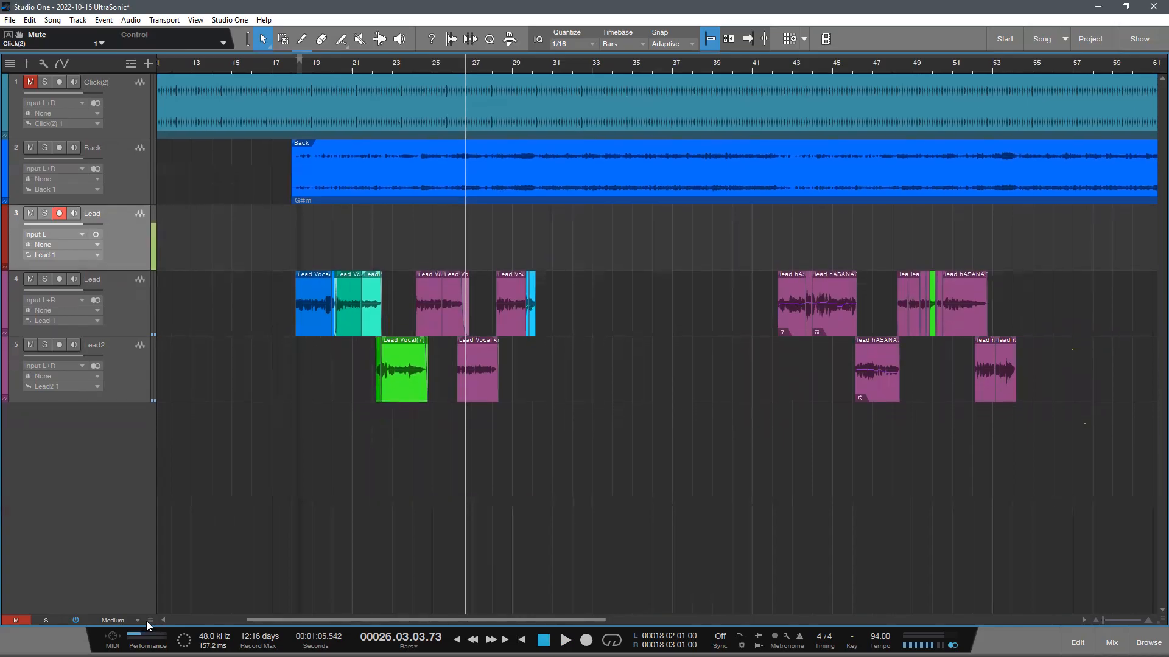
scroll(147, 621, down, 6)
scroll(146, 620, down, 2)
scroll(146, 621, down, 1)
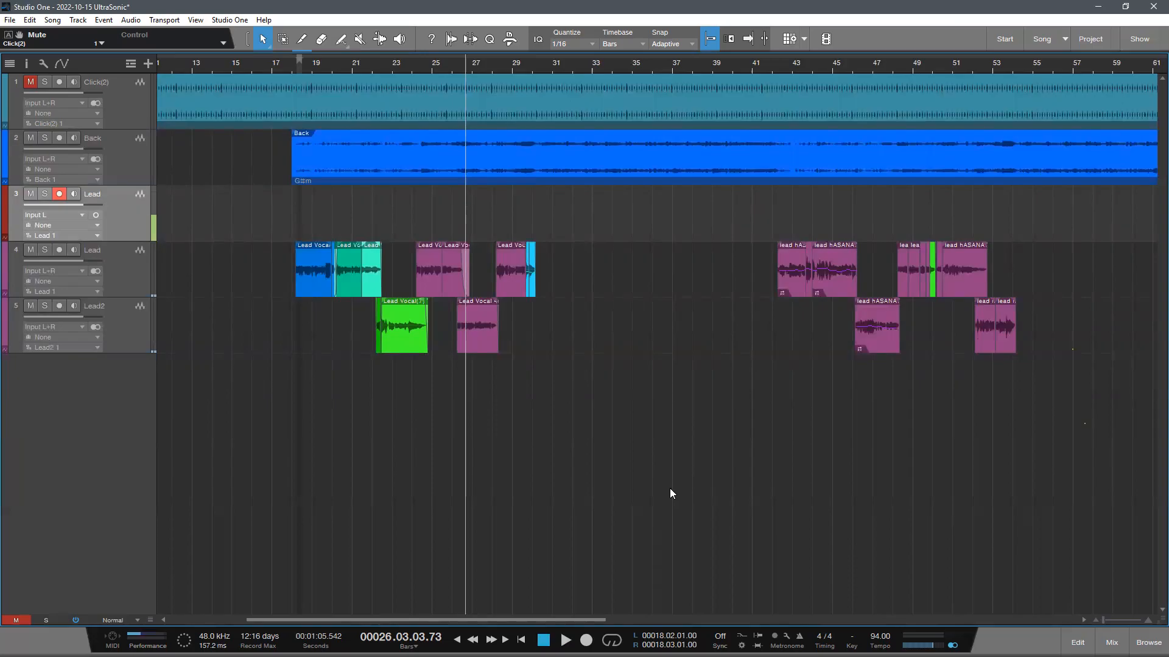
- Save the song
key(ctrl+s)
scroll(443, 458, down, 1)
scroll(443, 460, up, 2)
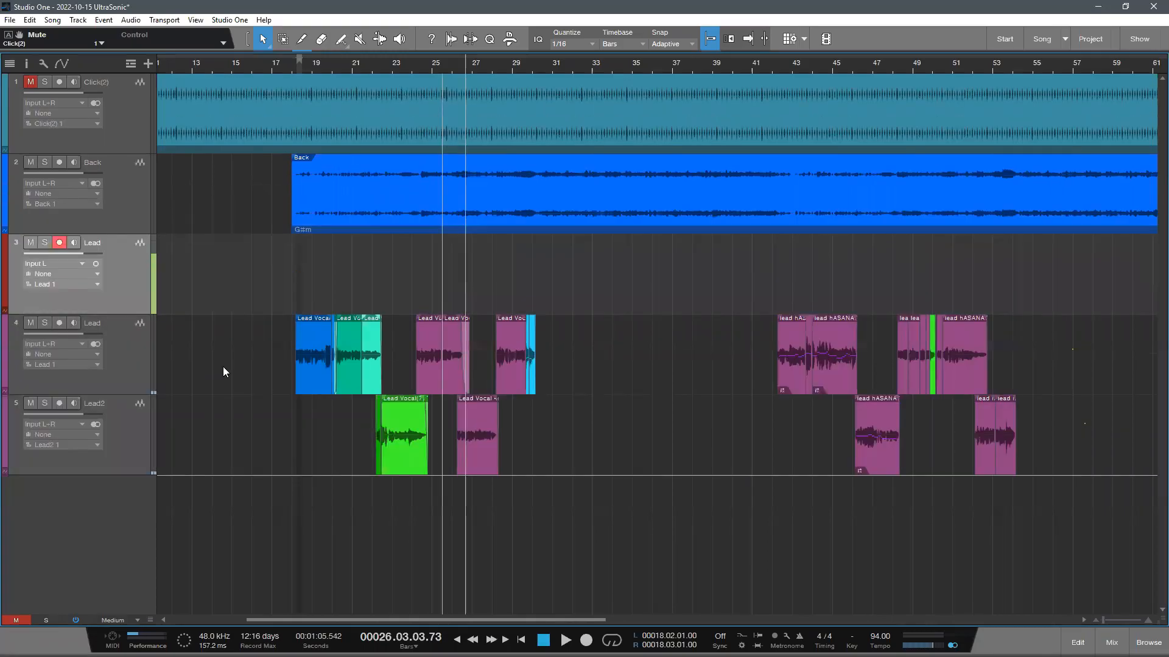
- Remove the empty armed Lead track between the Back track and the vocal tracks
click(215, 358)
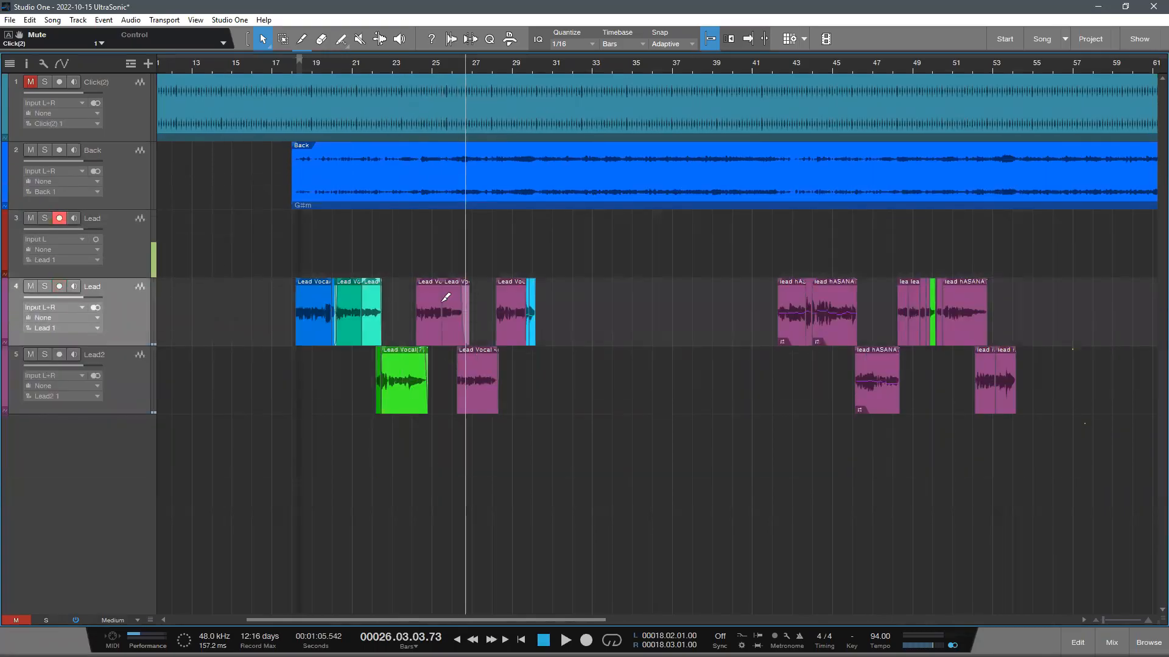
scroll(371, 201, down, 1)
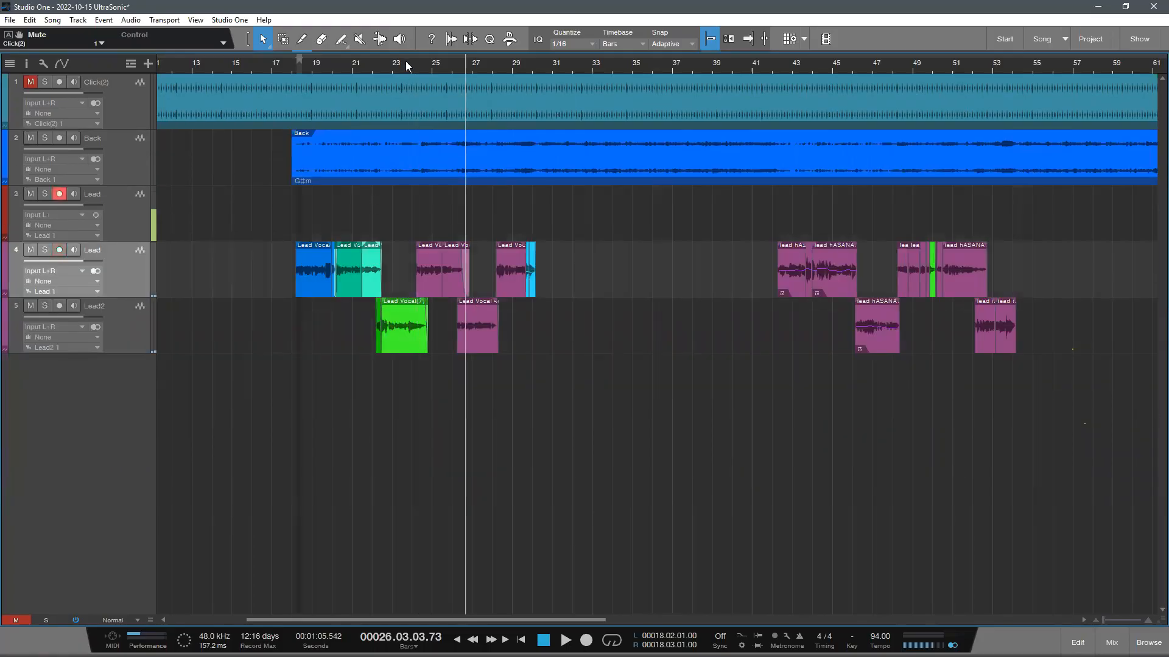
scroll(403, 65, down, 3)
click(128, 230)
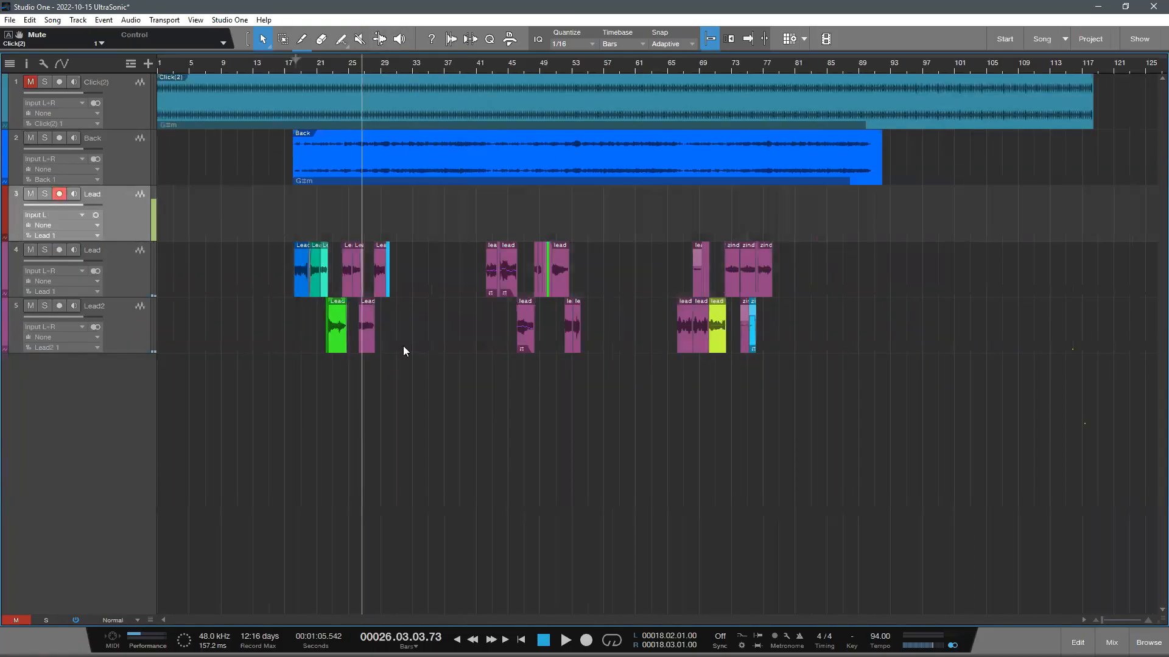
key(shift+t)
scroll(483, 325, up, 1)
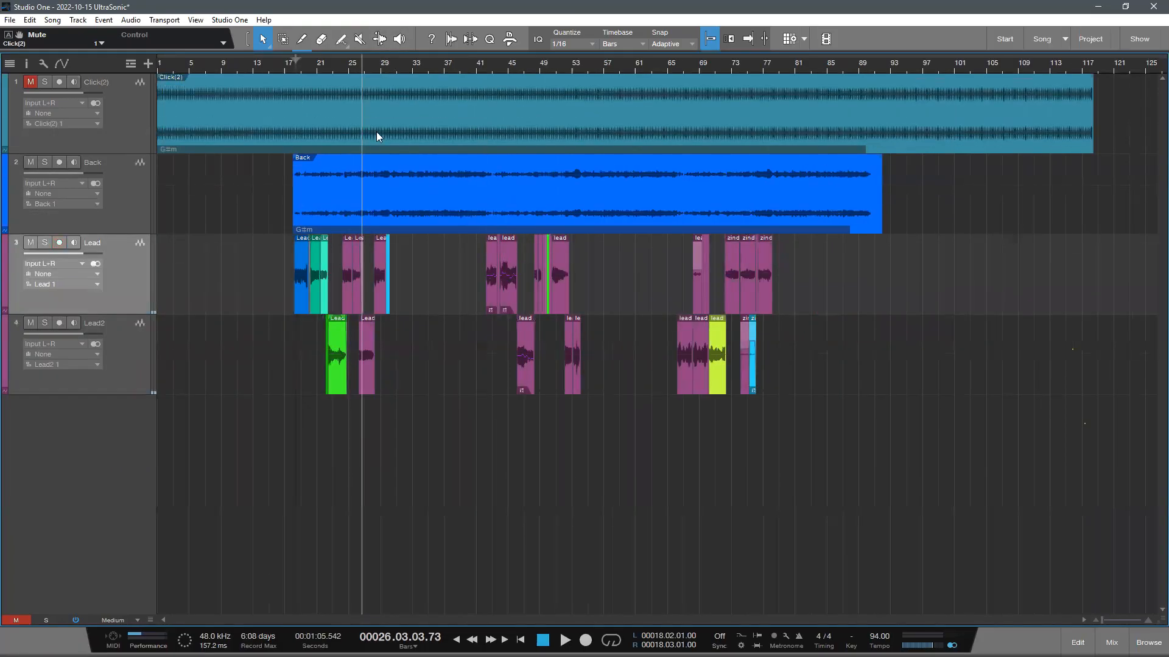
- Place the playback cursor at 17.04.03.00, just before the first lead vocal clip
scroll(300, 83, up, 8)
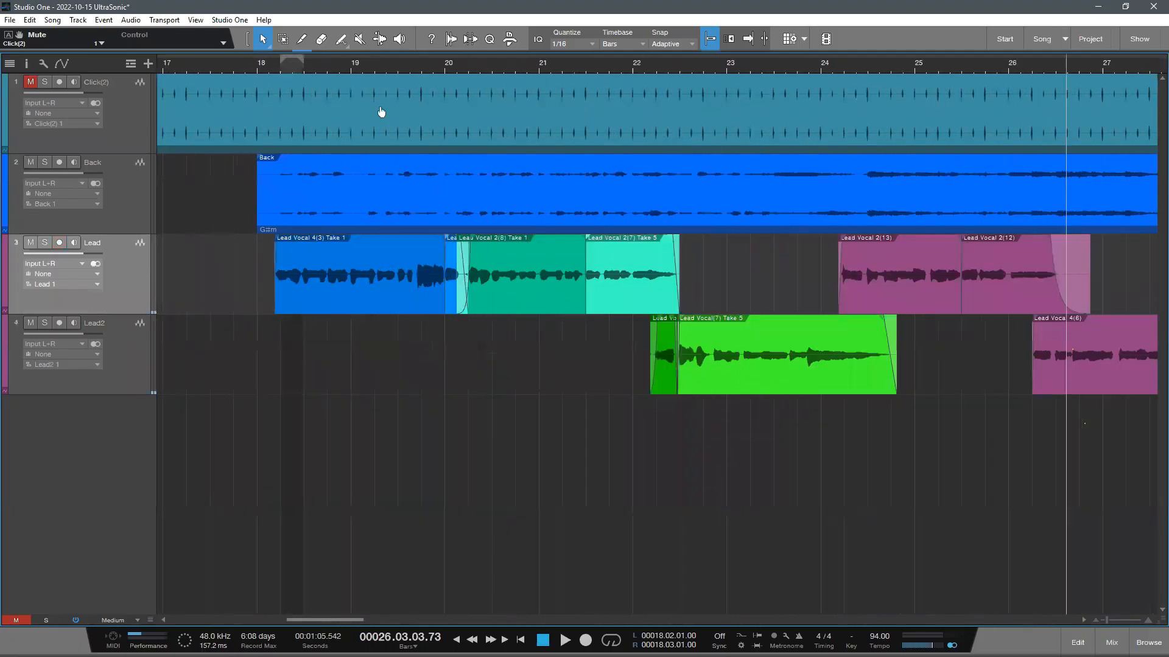
scroll(447, 364, up, 1)
click(314, 62)
scroll(370, 89, up, 3)
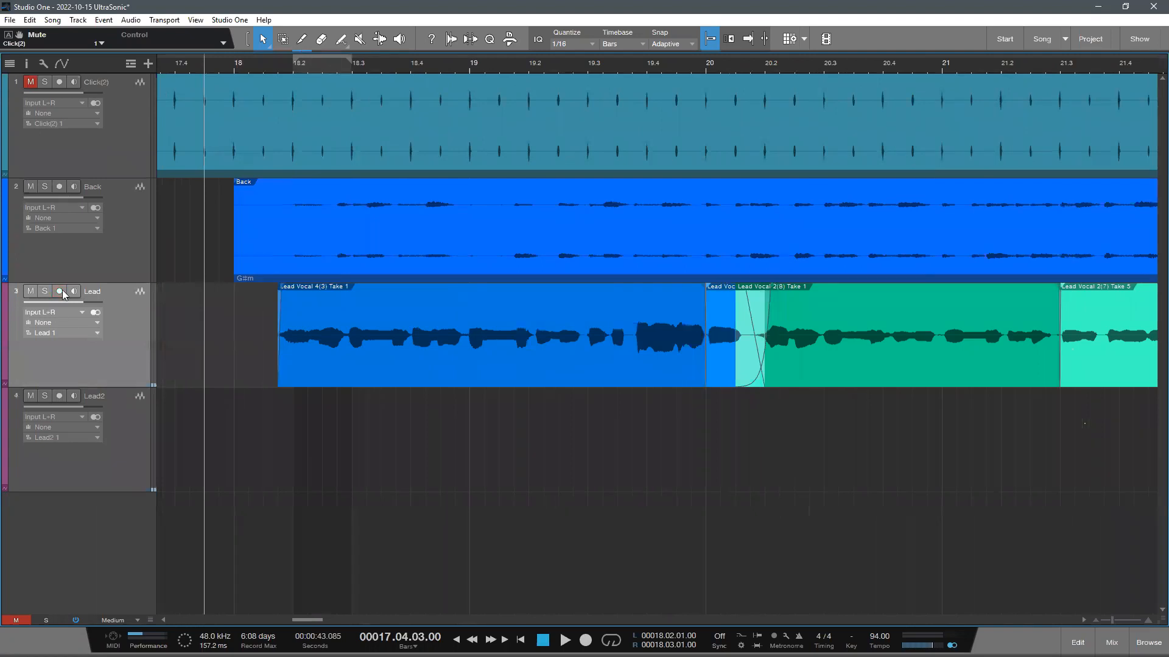
- Solo the Lead vocal track and turn its solo off again
click(45, 291)
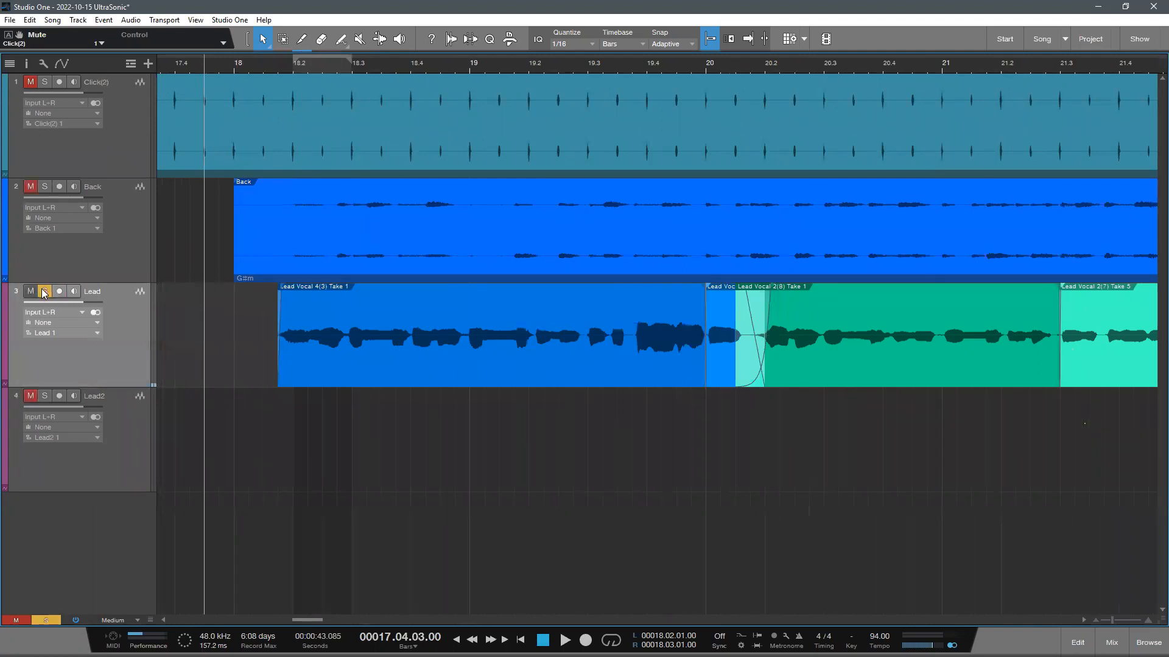
key(shift+w)
click(45, 267)
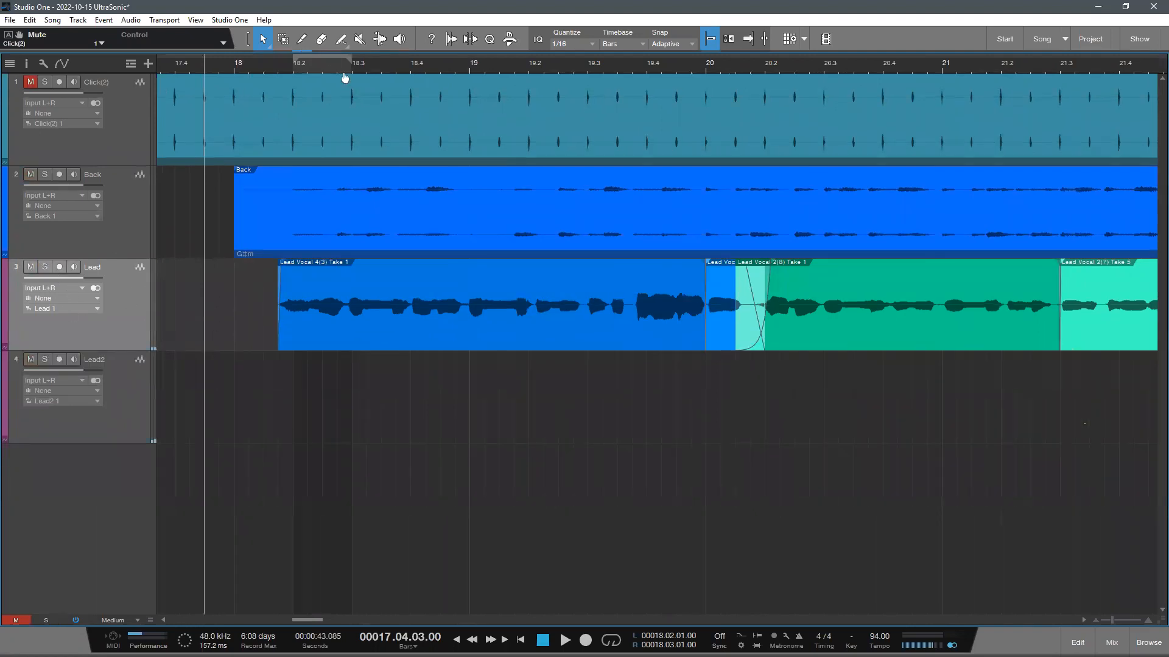
drag(335, 58, 305, 36)
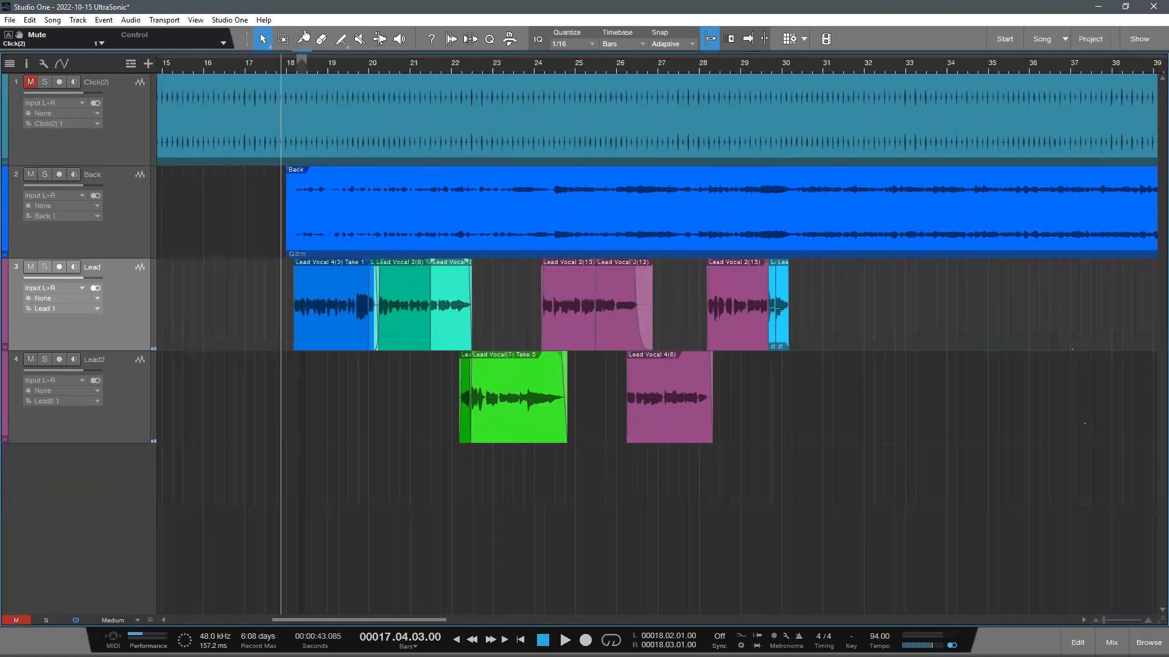
scroll(727, 455, down, 1)
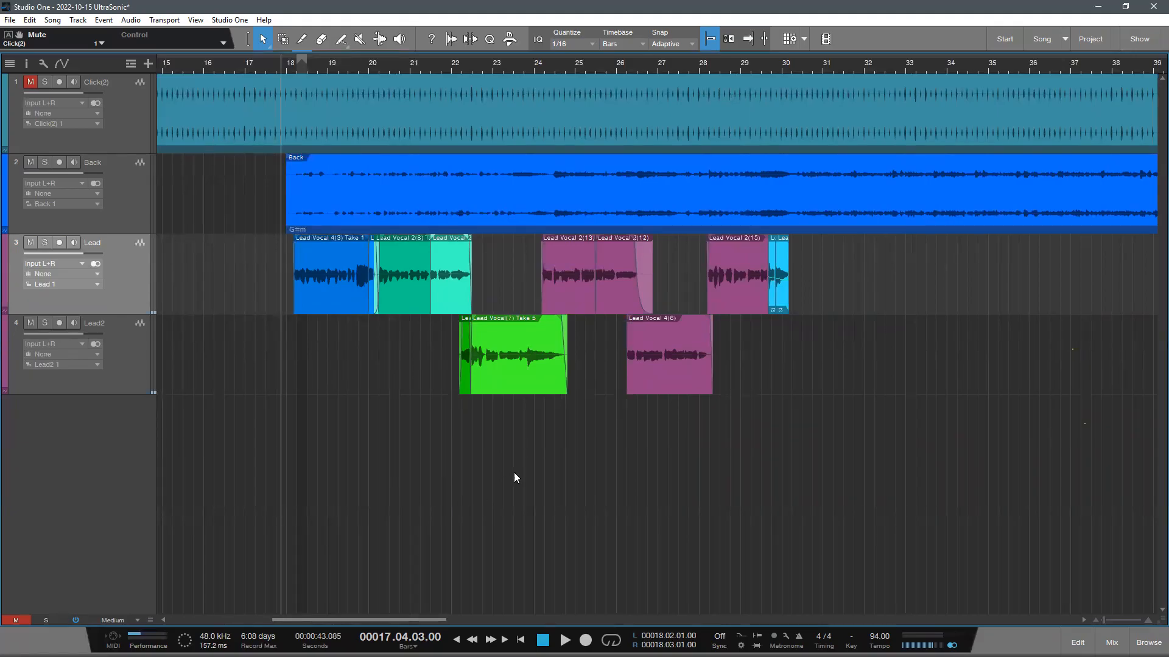
scroll(509, 478, down, 1)
drag(426, 72, 434, 50)
scroll(477, 415, up, 1)
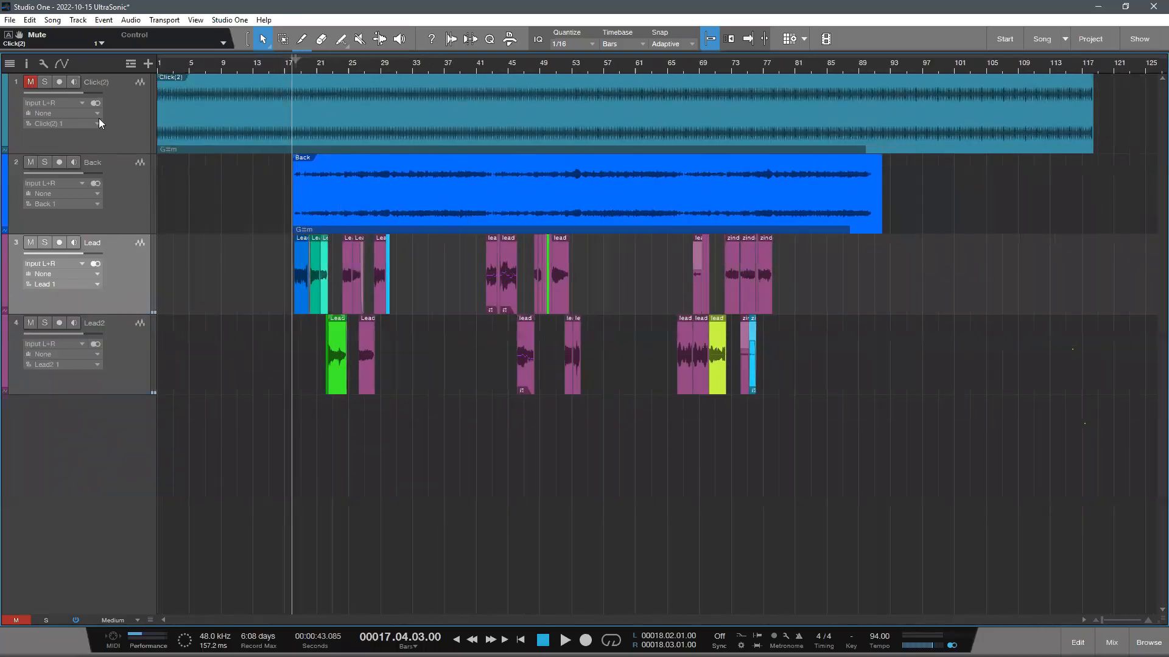
click(101, 121)
click(299, 66)
key(e)
key(e)
scroll(424, 198, down, 2)
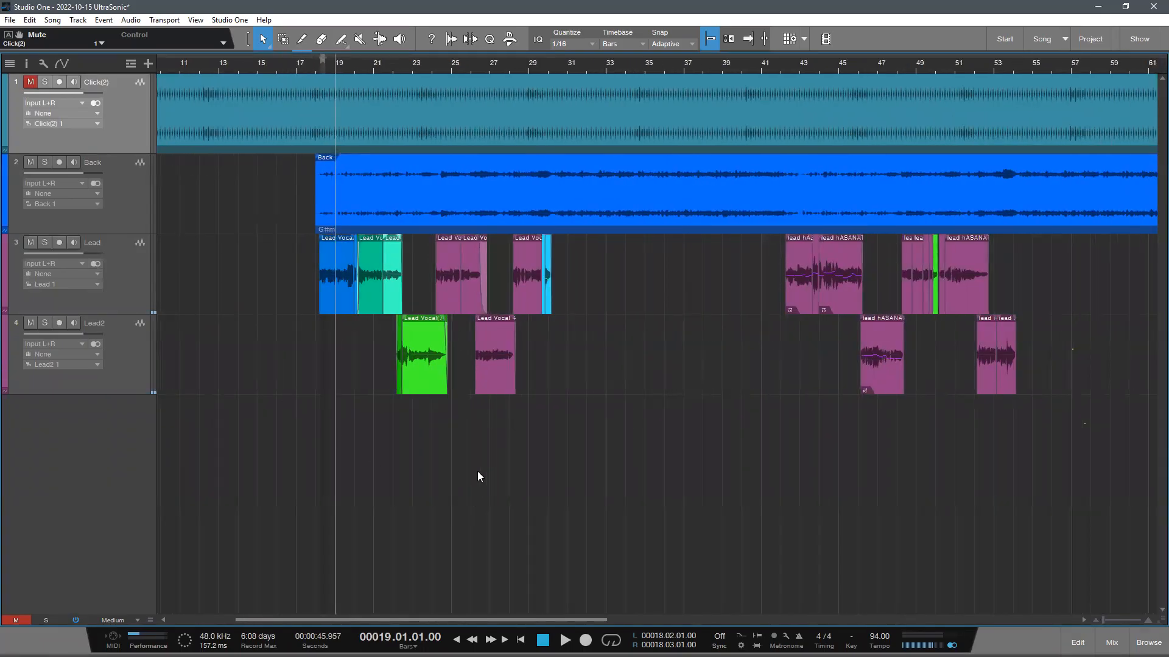
scroll(389, 420, down, 2)
scroll(374, 391, up, 2)
click(144, 279)
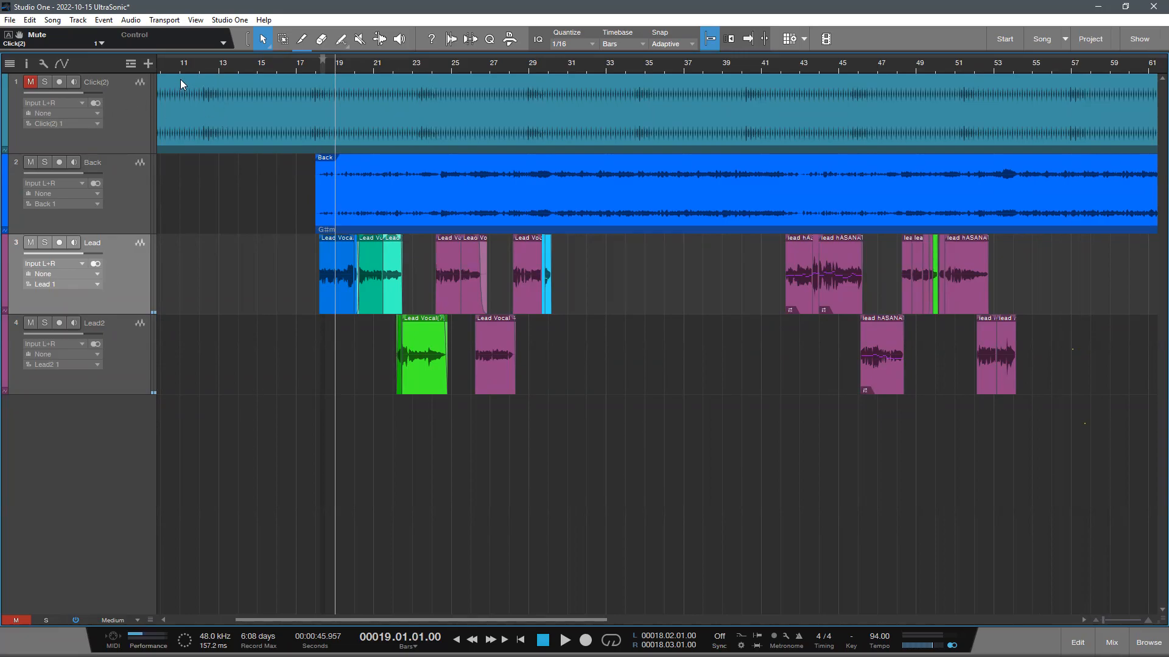
click(148, 64)
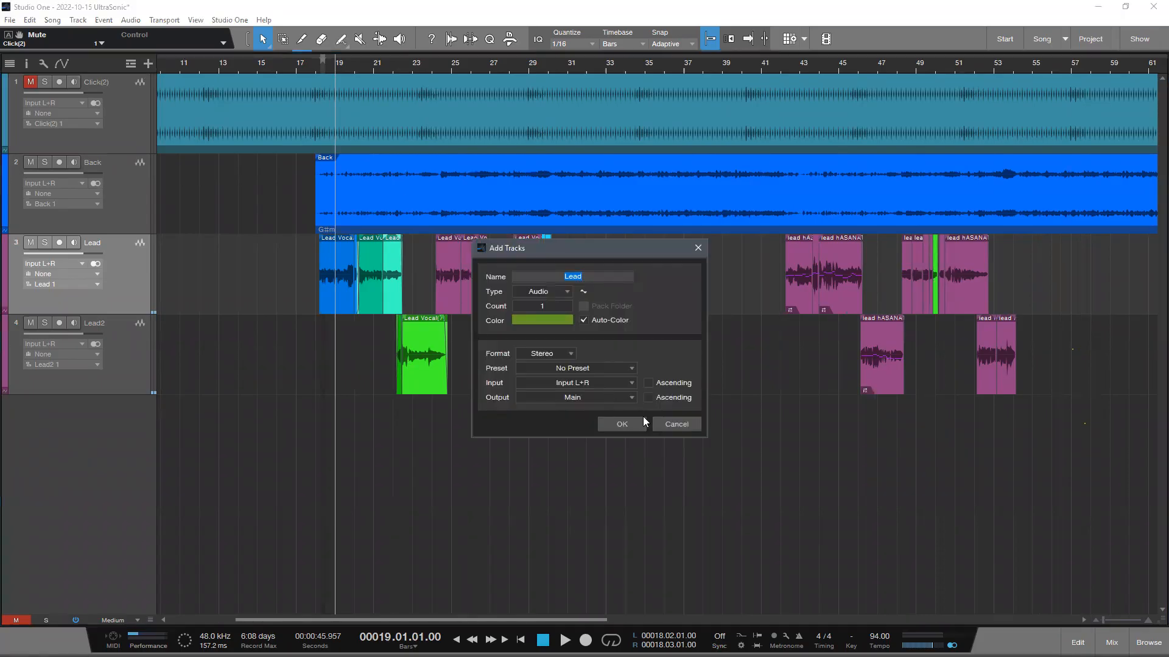
click(673, 426)
- Place the playback cursor at 18.01.03.00, just before the first lead vocal clip, and solo the Lead vocal track
drag(324, 64, 147, 297)
drag(287, 78, 303, 21)
drag(334, 70, 425, 90)
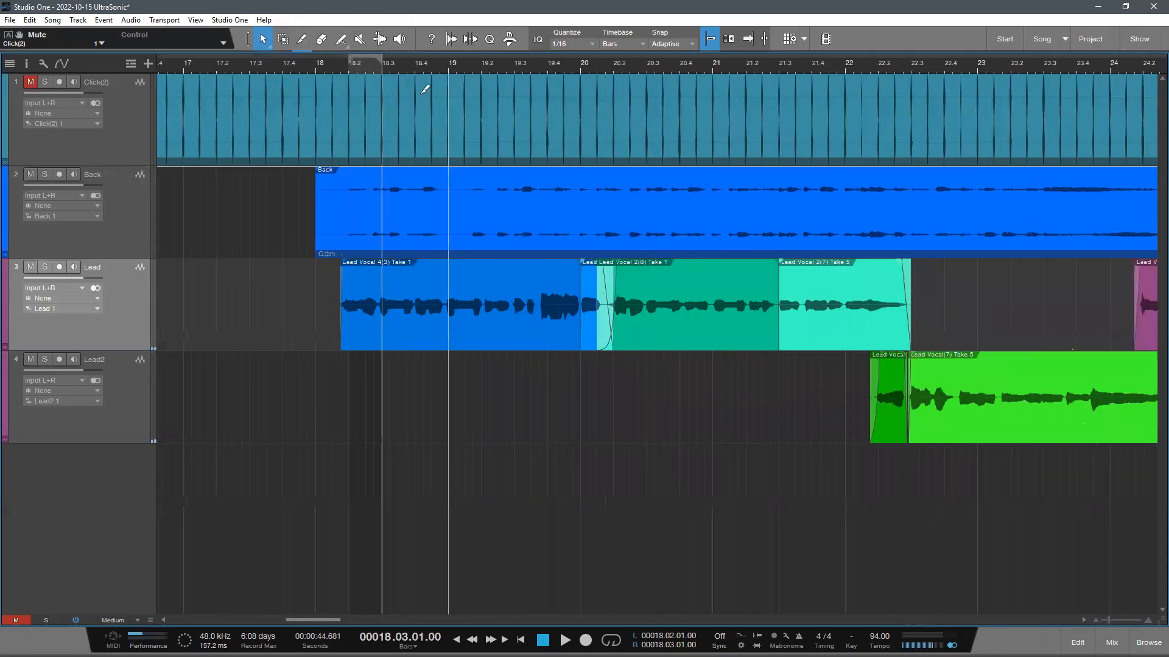
click(333, 67)
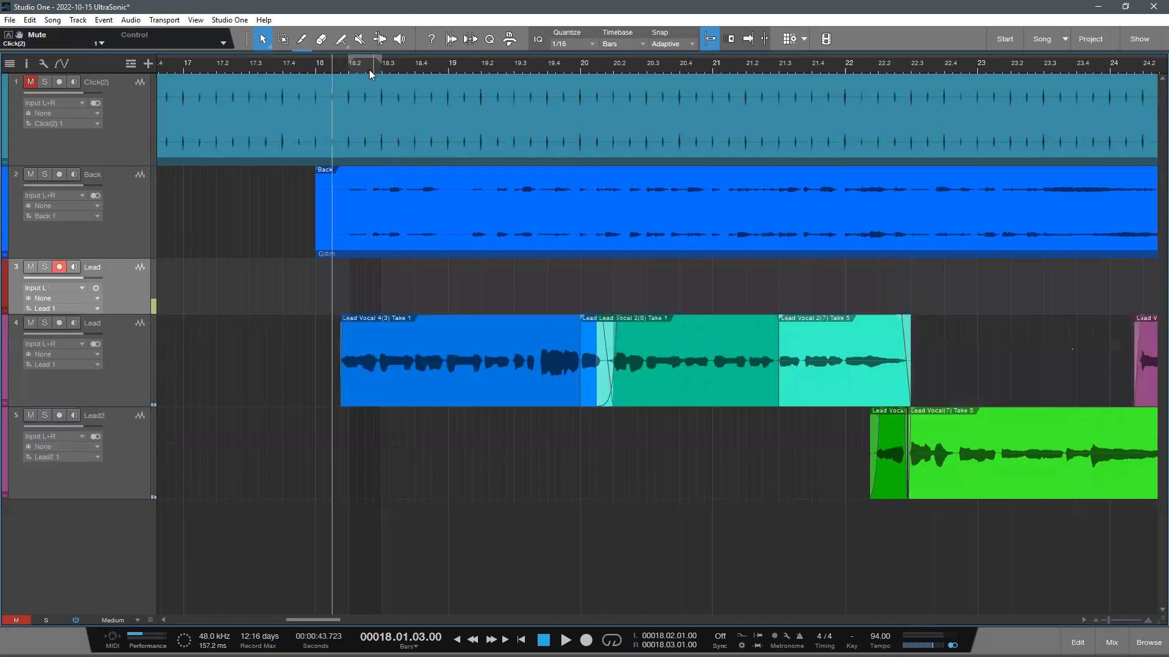
key(ctrl+z)
key(s)
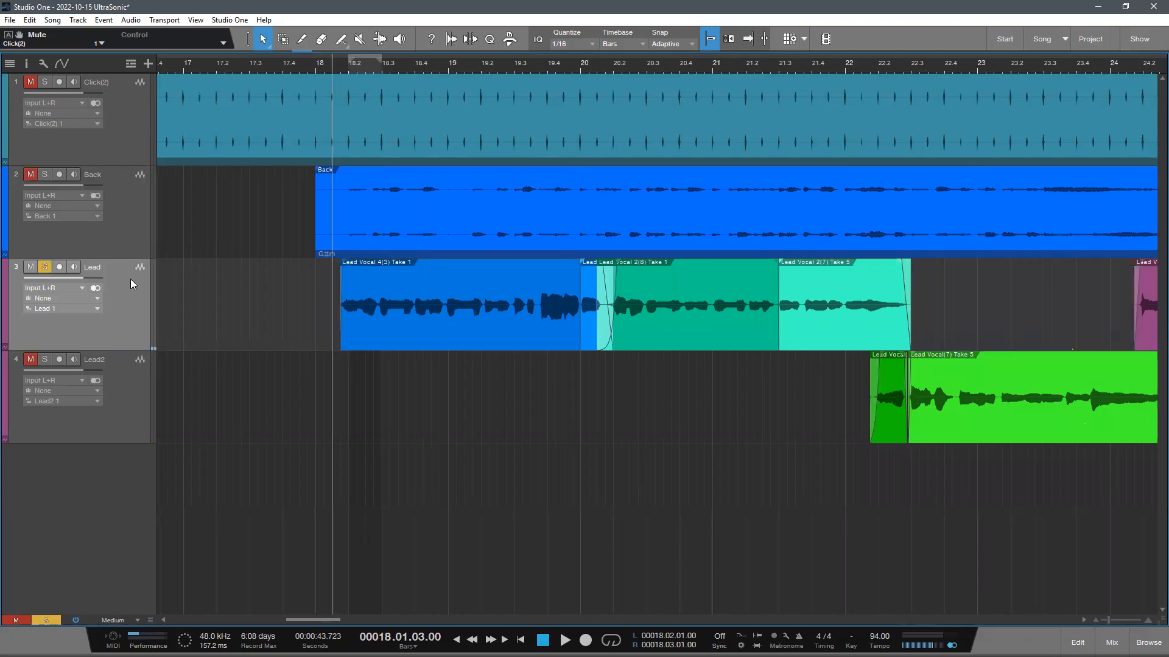
- Show the mixer and listen to the soloed Lead vocal from bar 18 to bar 20
key(F3)
key(space)
scroll(419, 62, down, 4)
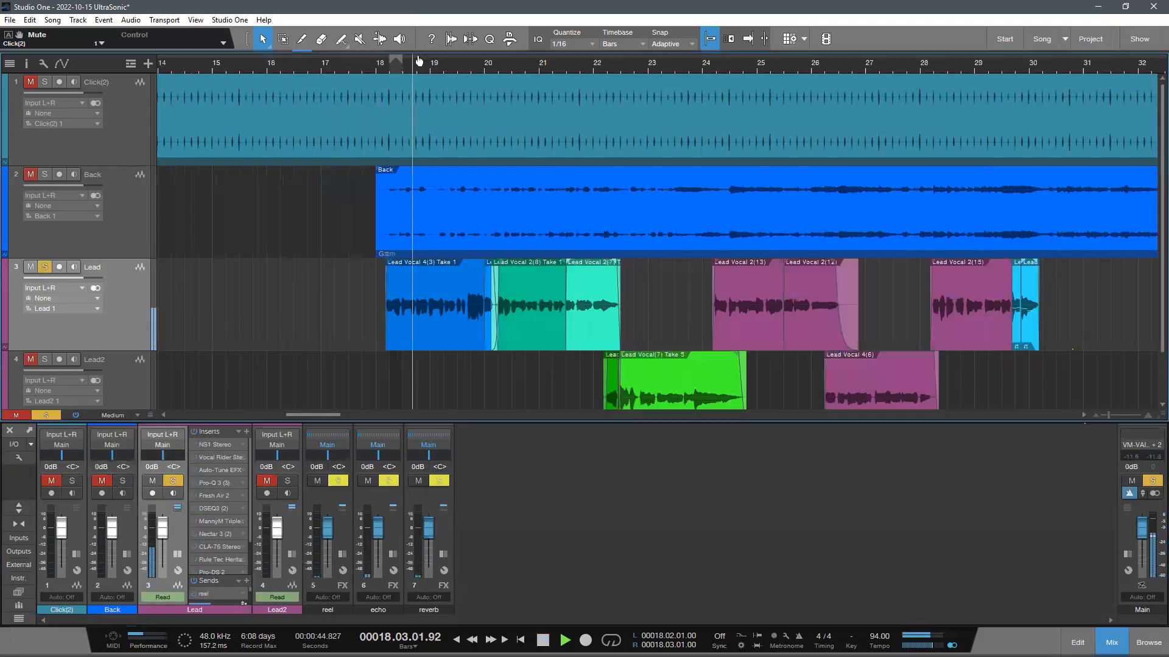
scroll(453, 62, up, 4)
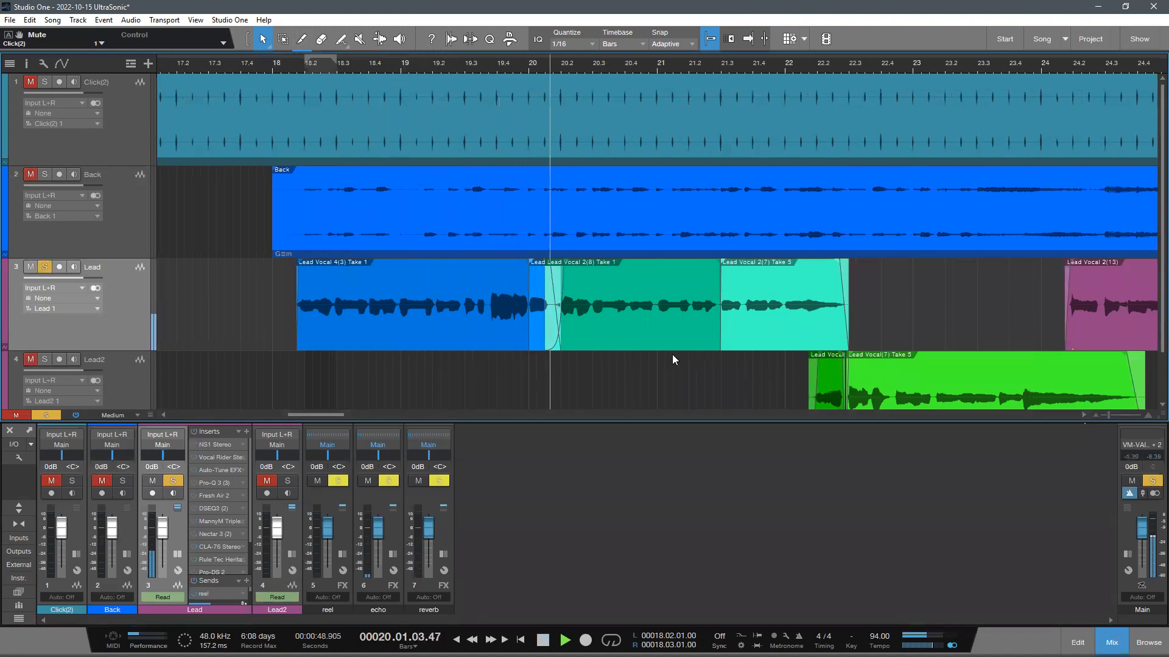
key(space)
scroll(612, 347, down, 1)
key(space)
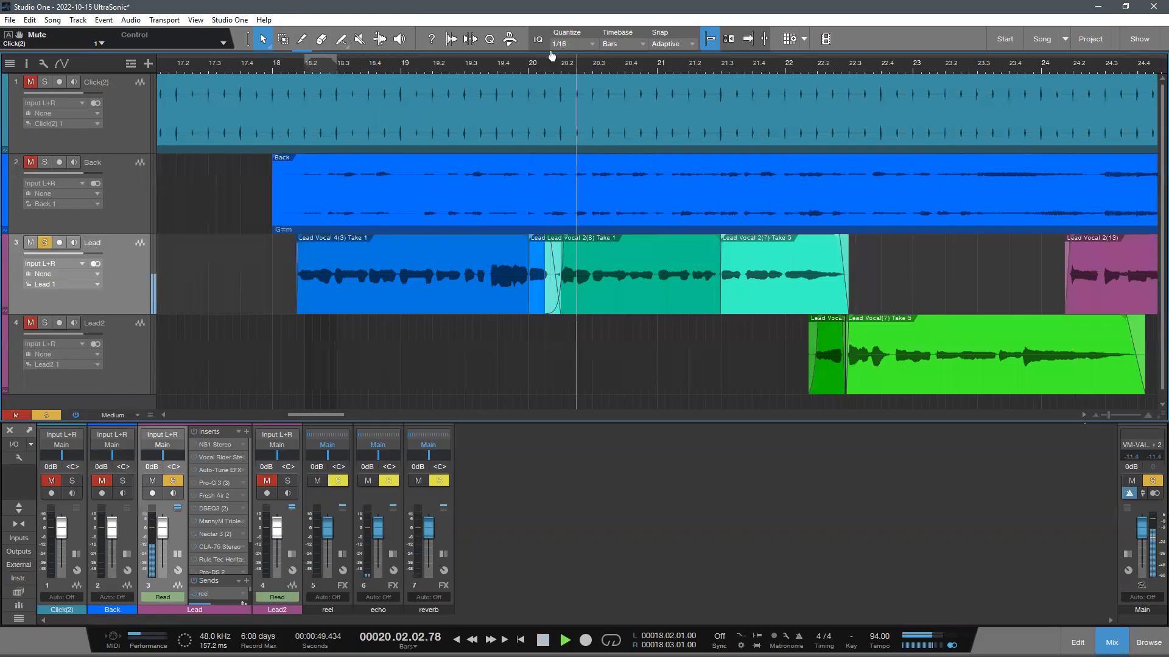
drag(553, 56, 494, 53)
key(space)
scroll(485, 339, up, 1)
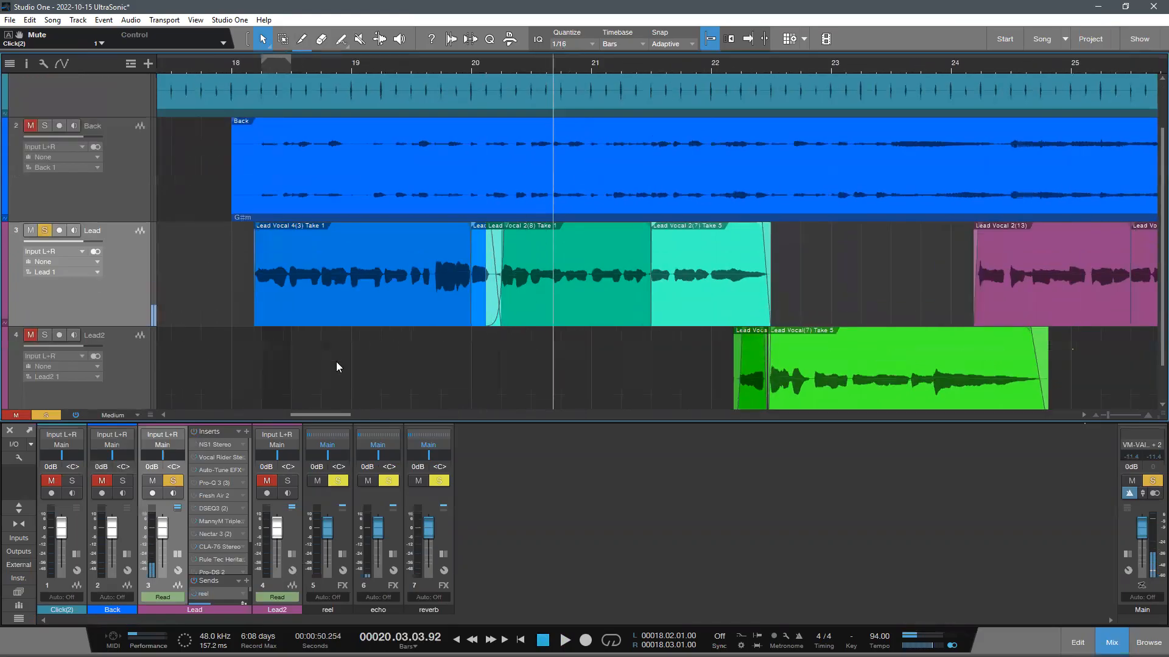
- Enlarge the mixer and add the Auto-Key plug-in to the Lead track's inserts
drag(347, 413, 347, 370)
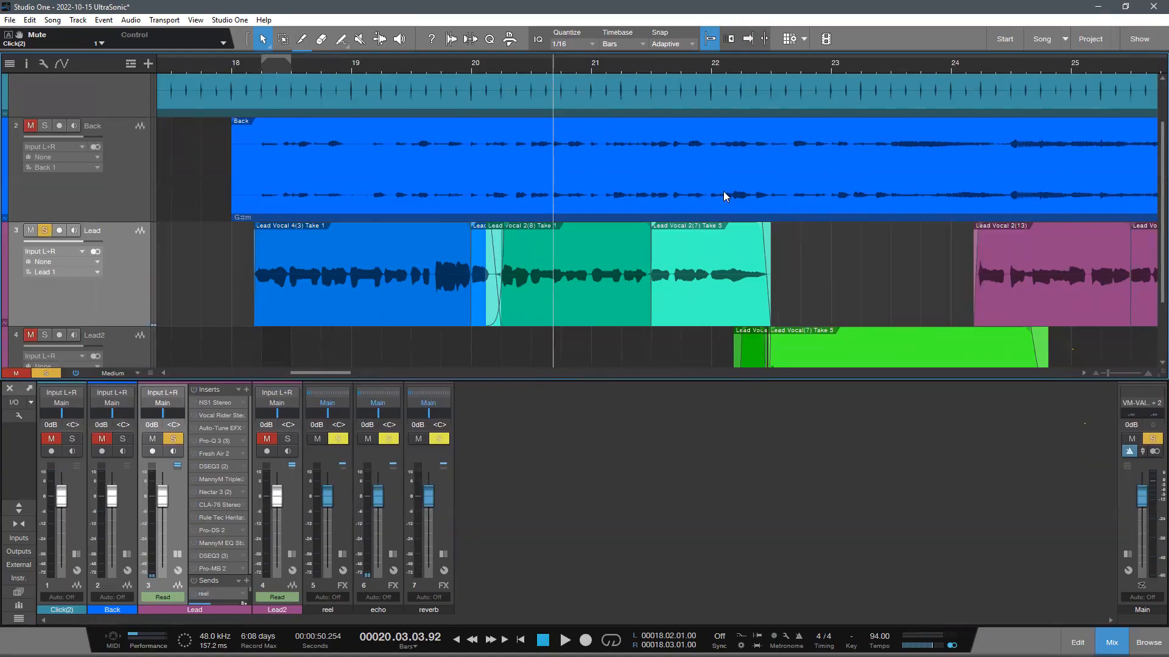
key(F3)
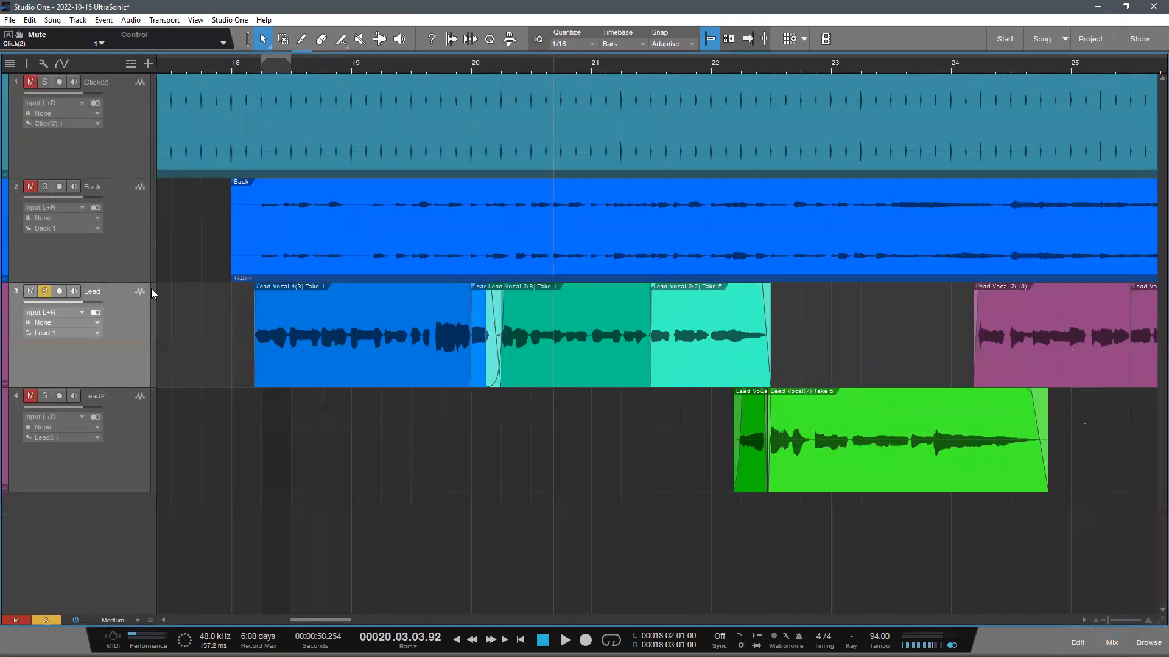
key(F3)
click(245, 390)
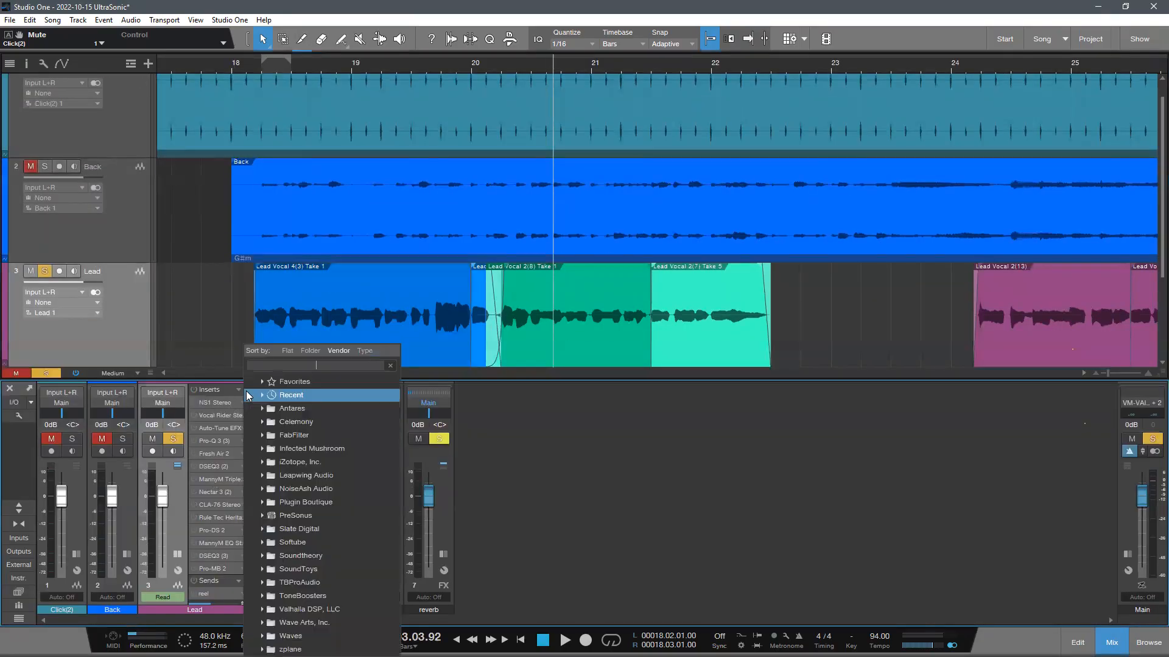
text(ke)
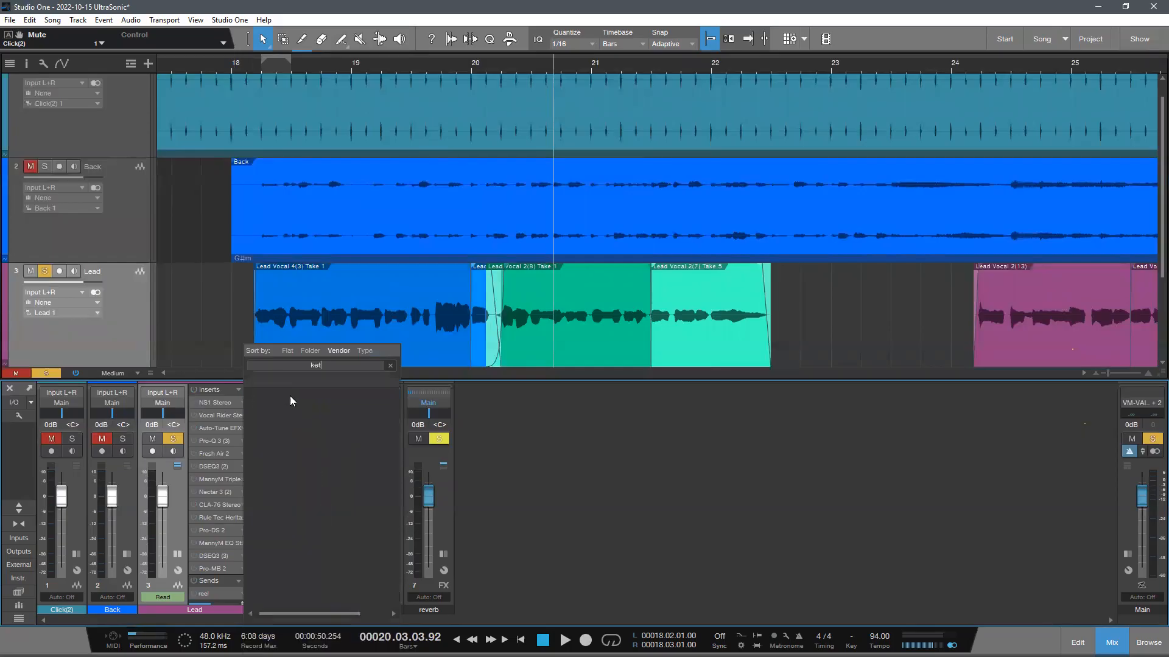
text(y)
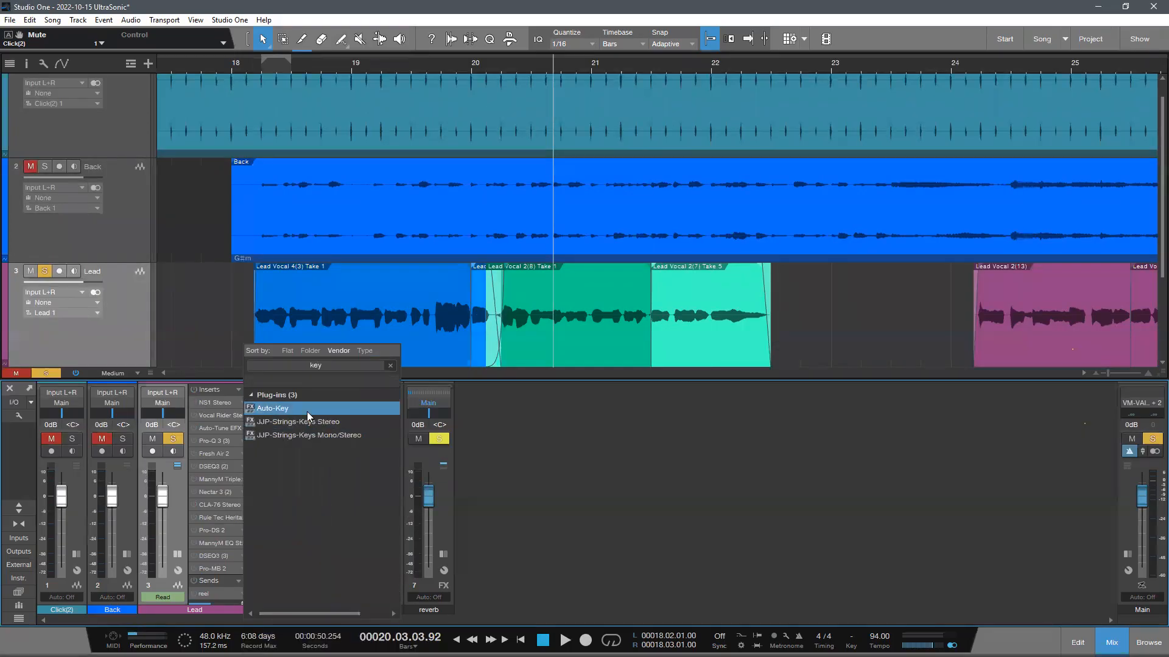
double_click(273, 405)
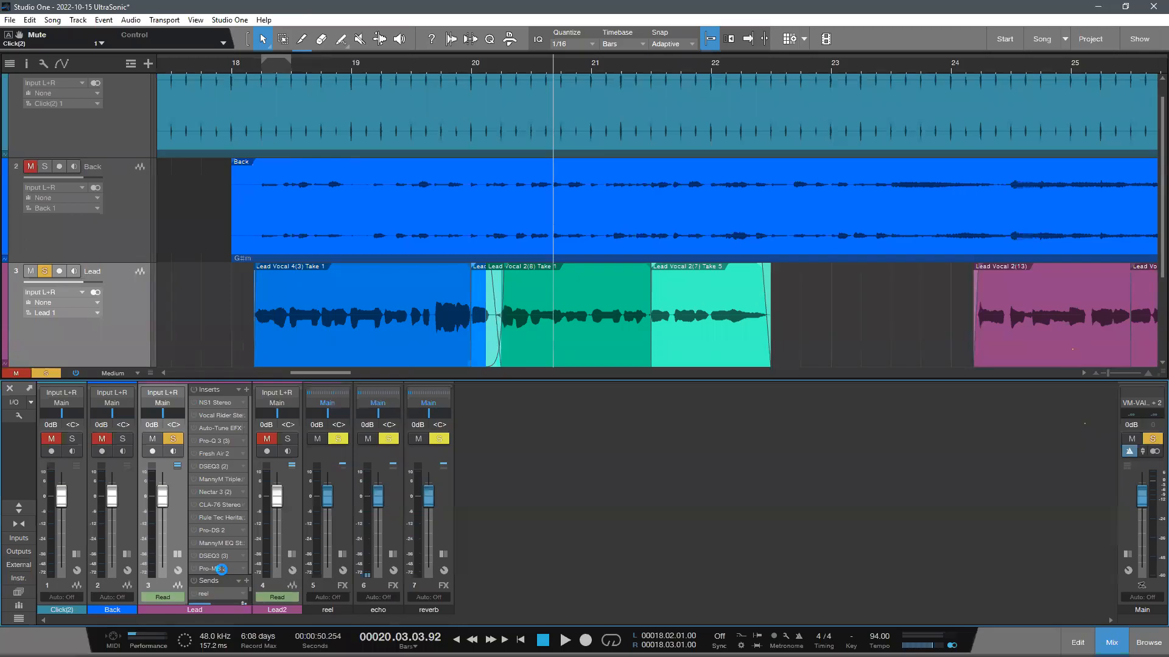
- Play the soloed Lead vocal clips from about bar 18 so that Auto-Key analyses their key
drag(597, 217, 645, 169)
click(248, 75)
click(636, 258)
key(space)
drag(396, 61, 353, 45)
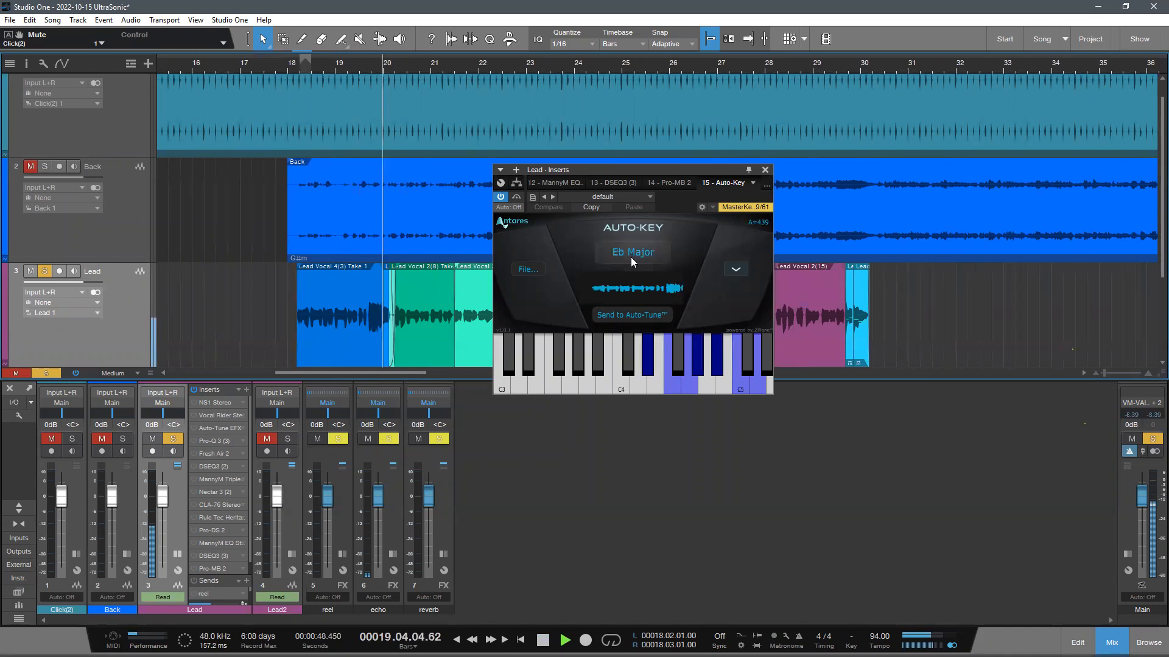
drag(474, 64, 465, 103)
click(465, 63)
drag(449, 56, 390, 66)
scroll(409, 240, down, 1)
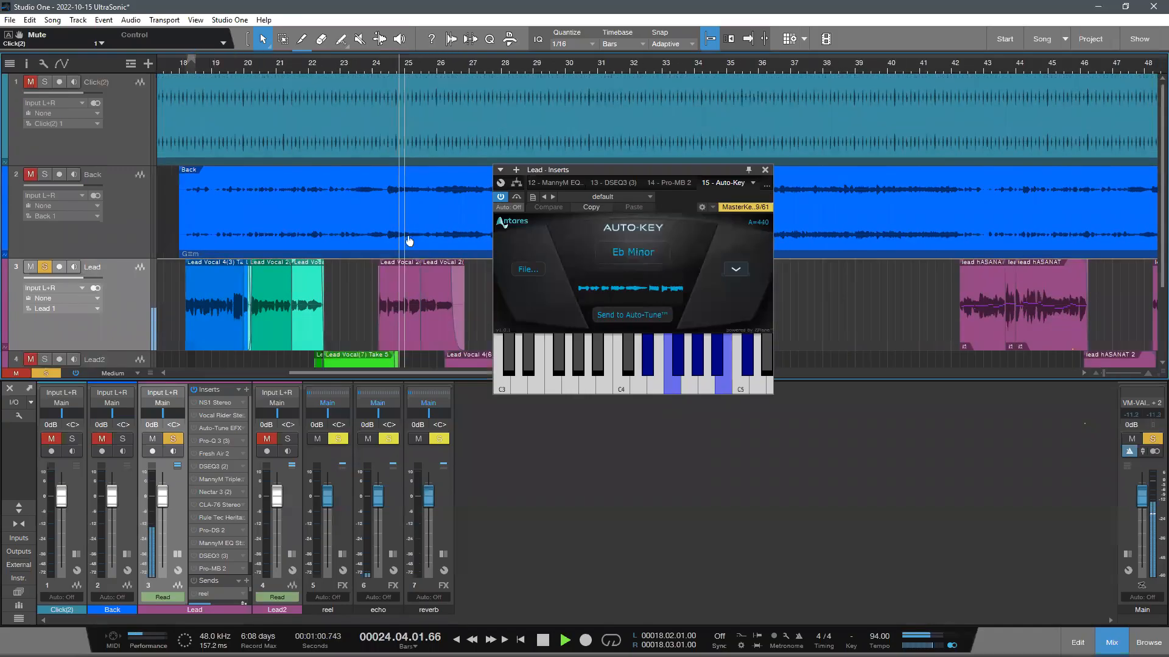
scroll(409, 241, down, 2)
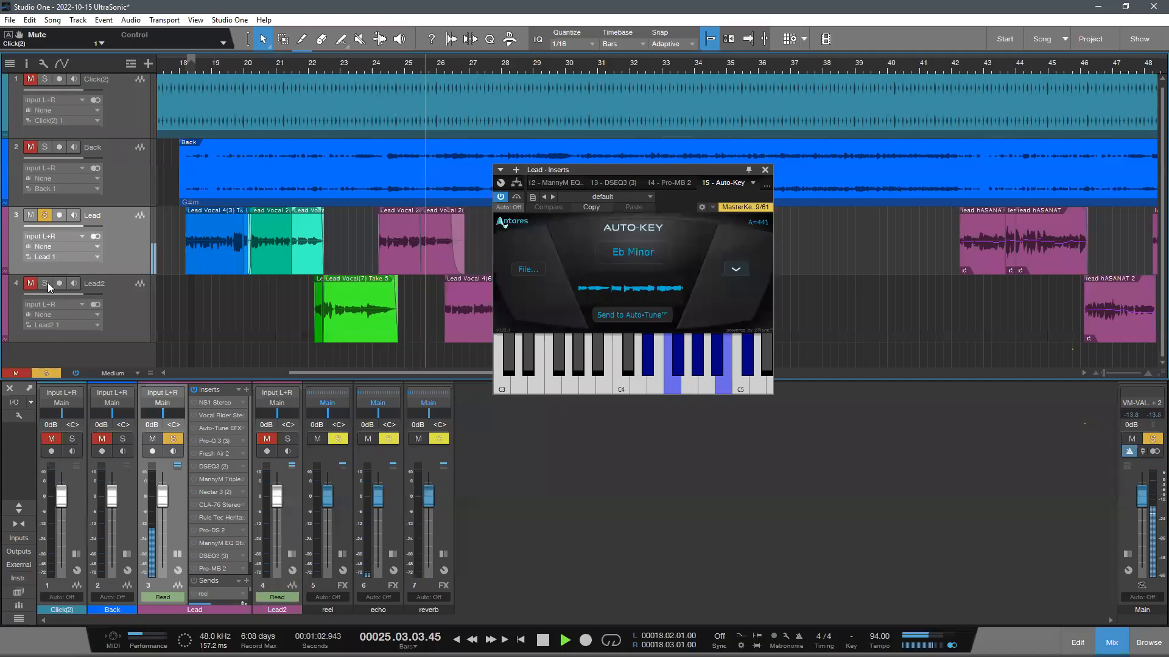
- Solo the Lead2 track as well, continue the Auto-Key analysis up to bar 30, and close the plug-in window
click(45, 283)
drag(520, 67, 476, 85)
click(489, 62)
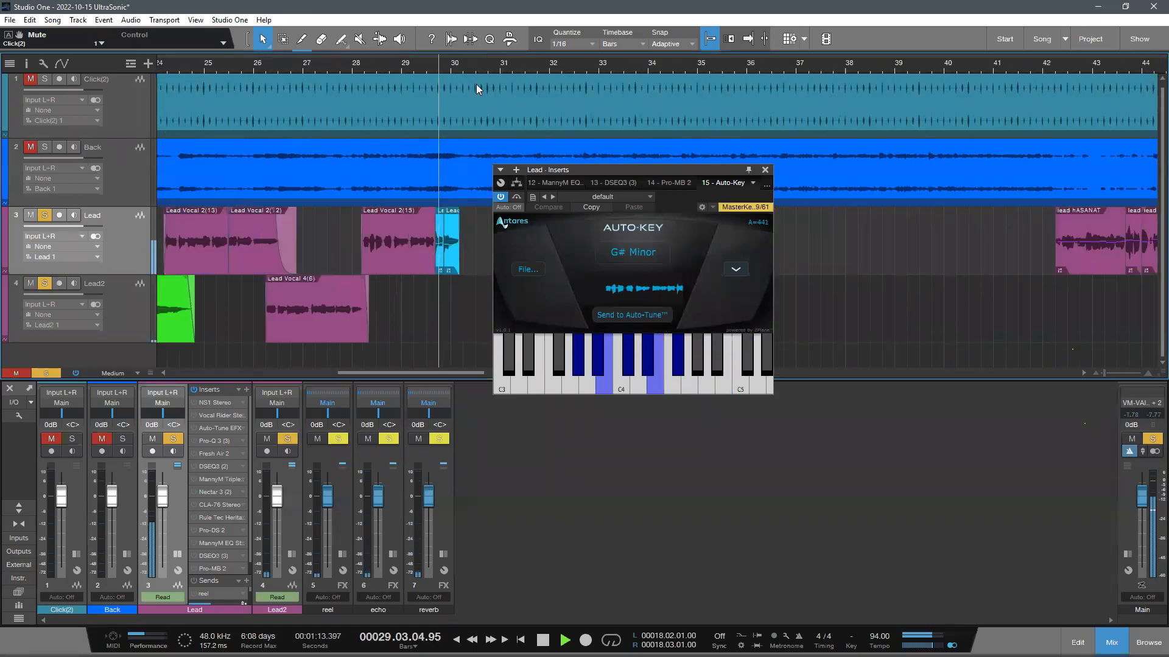
key(space)
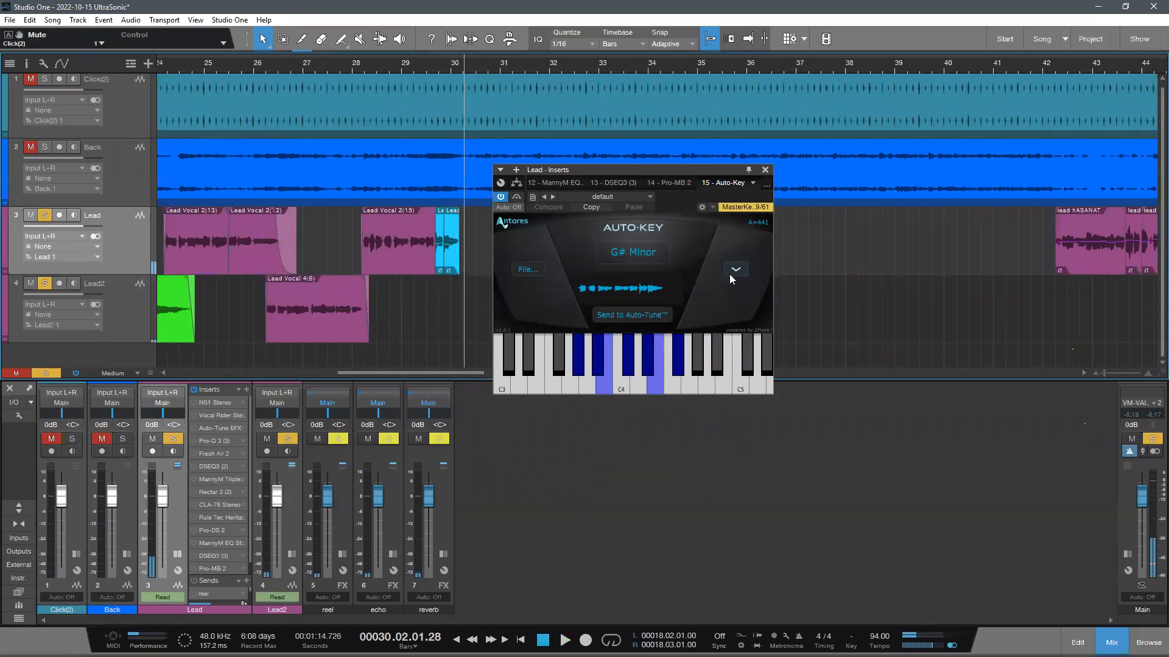
click(765, 170)
- Return the playback cursor to 18.02.01.00 at the start of the first lead vocal clip
drag(325, 64, 666, 64)
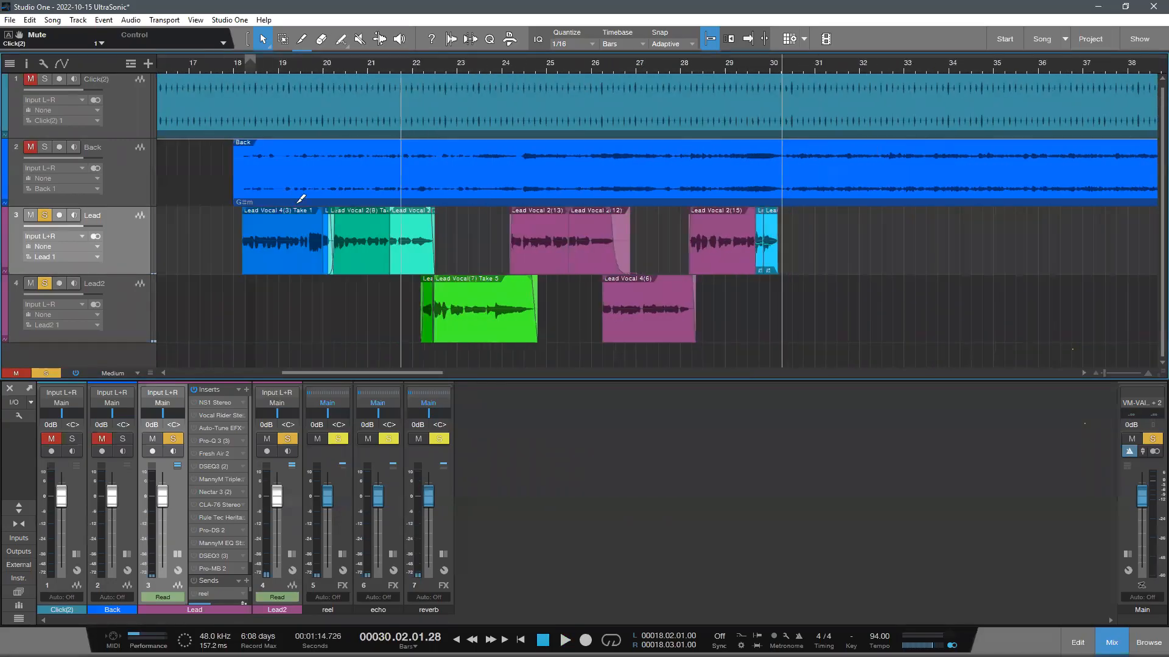
scroll(297, 202, up, 1)
click(246, 65)
drag(284, 70, 294, 83)
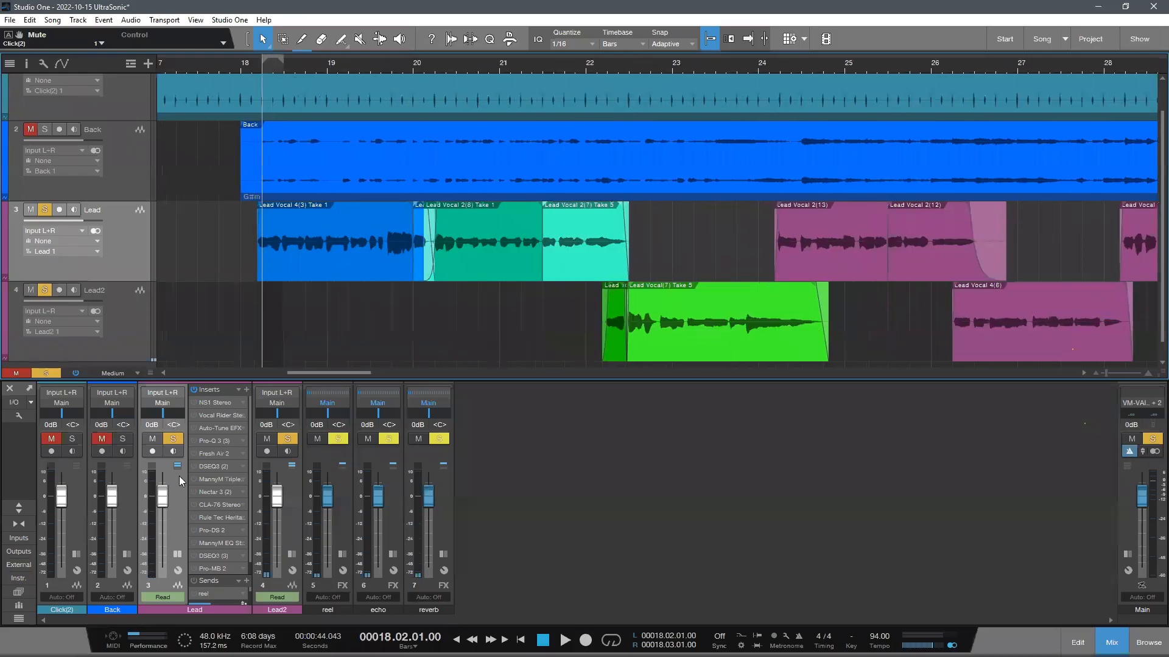
- Inspect the key and scale settings of the Lead track's Auto-Tune EFX insert
click(220, 429)
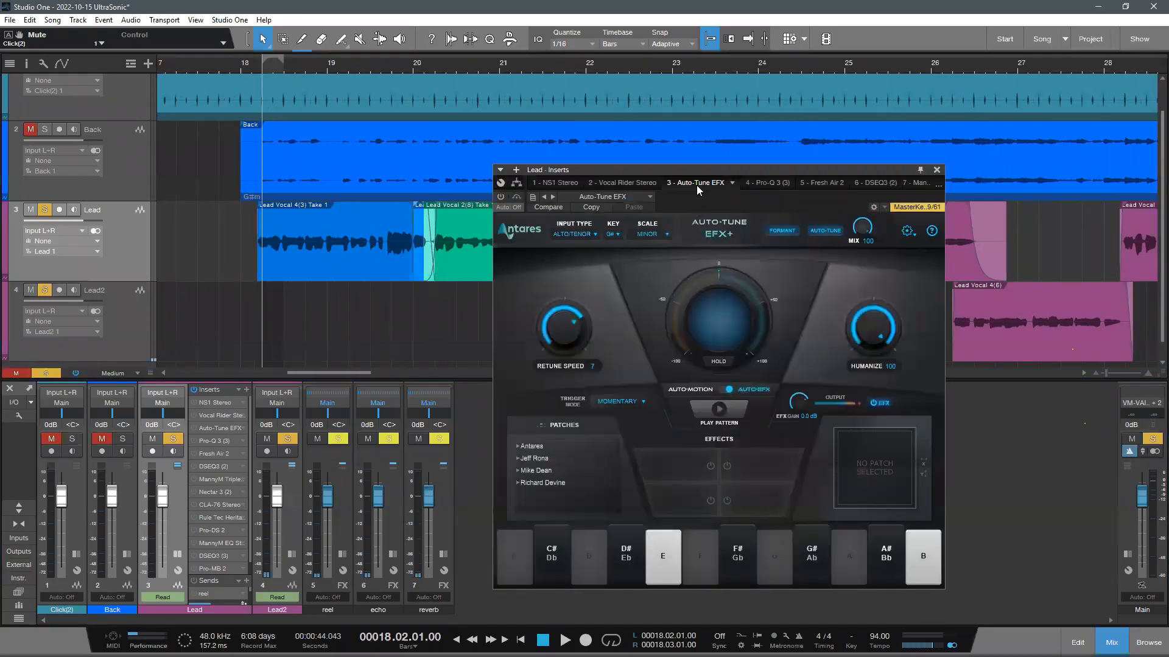
drag(697, 185, 602, 152)
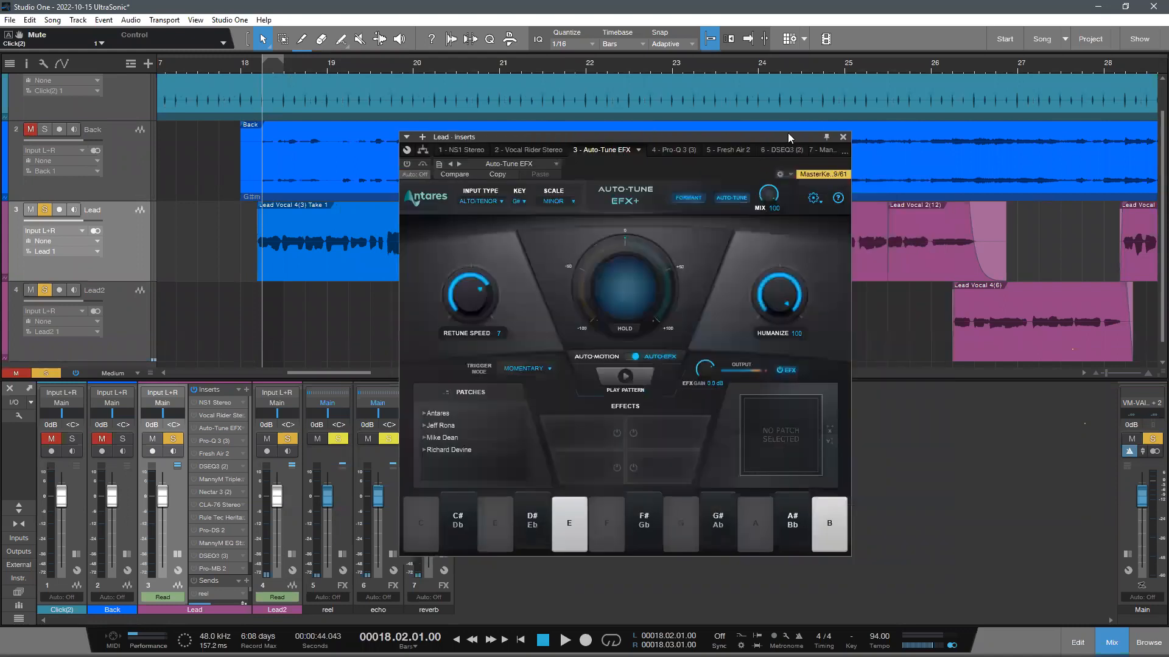
click(843, 137)
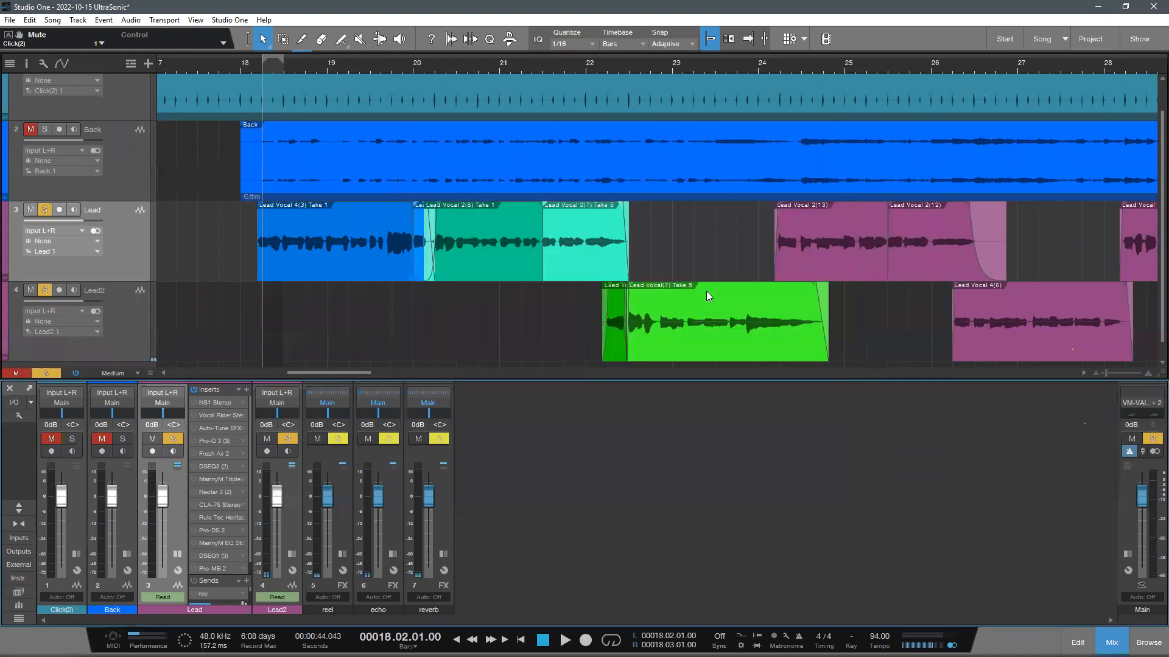
click(657, 255)
scroll(430, 309, down, 1)
scroll(509, 341, up, 1)
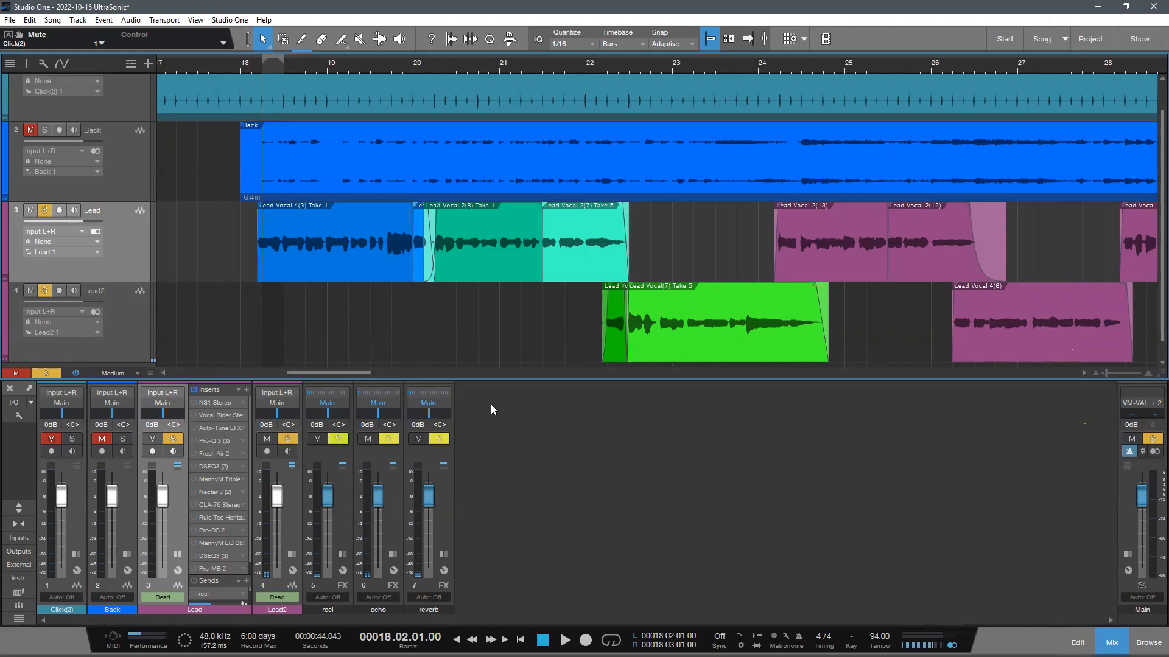
scroll(381, 293, down, 1)
double_click(212, 429)
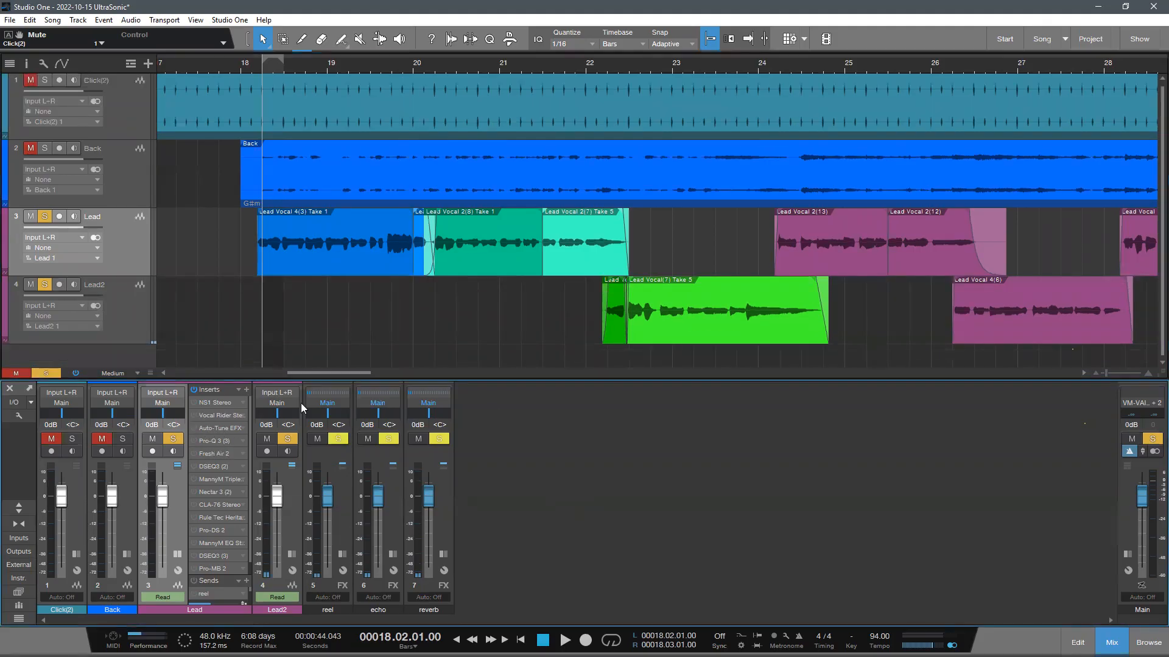
drag(673, 135, 824, 106)
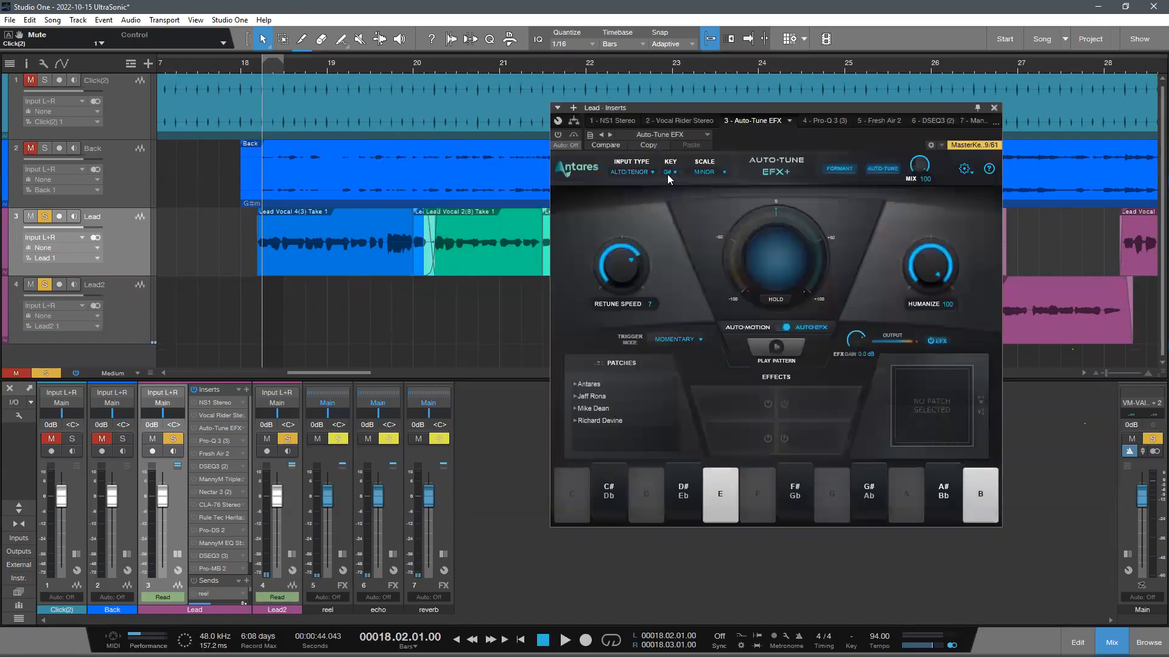
click(994, 108)
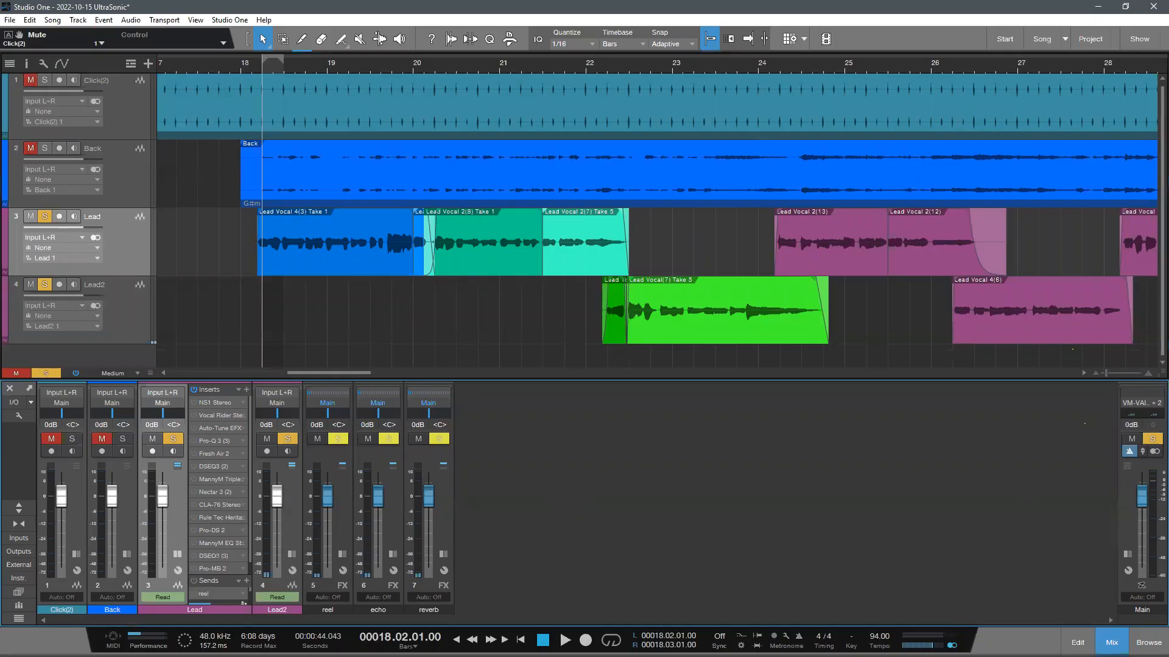
- Add a stereo audio track named Lead and move the existing Lead and Lead2 vocal tracks above the Back track
click(1111, 643)
double_click(600, 441)
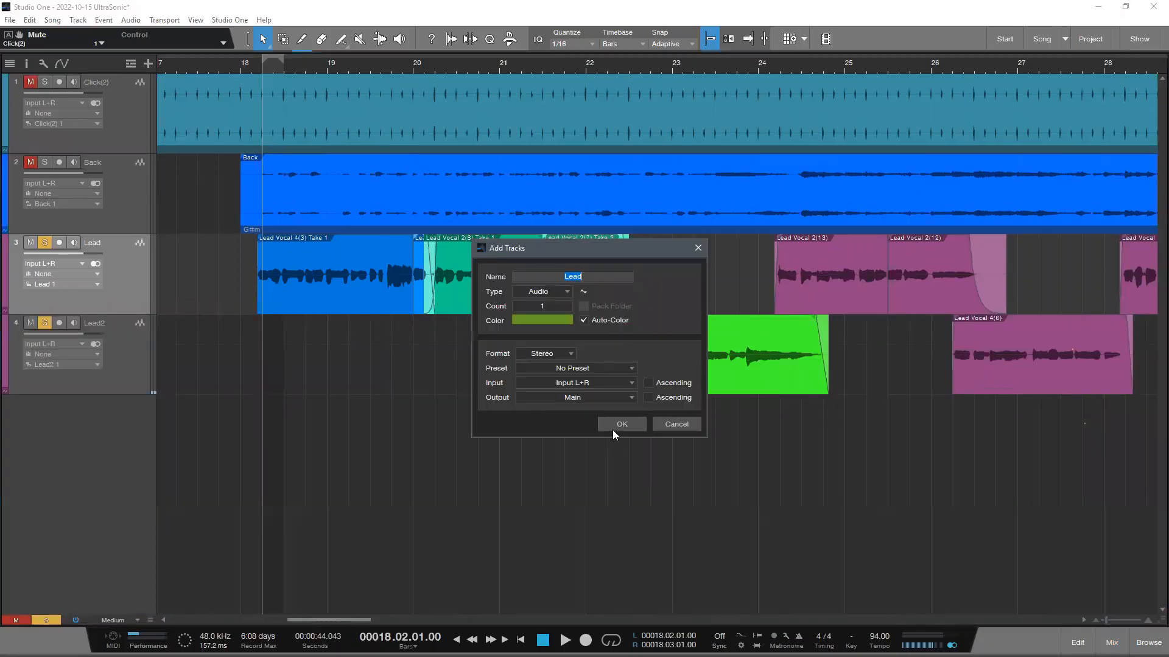
click(616, 424)
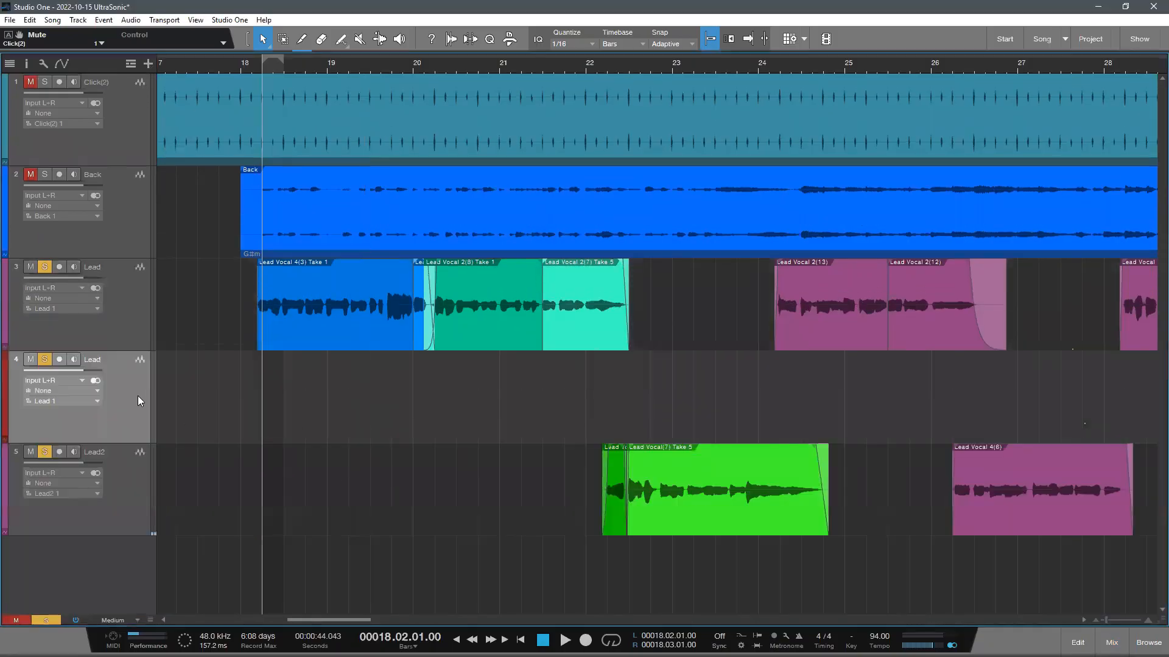
drag(121, 307, 122, 201)
drag(115, 487, 117, 183)
- Deactivate all inserts and sends of the Lead2 track in the mixer, and hide the mixer
key(F3)
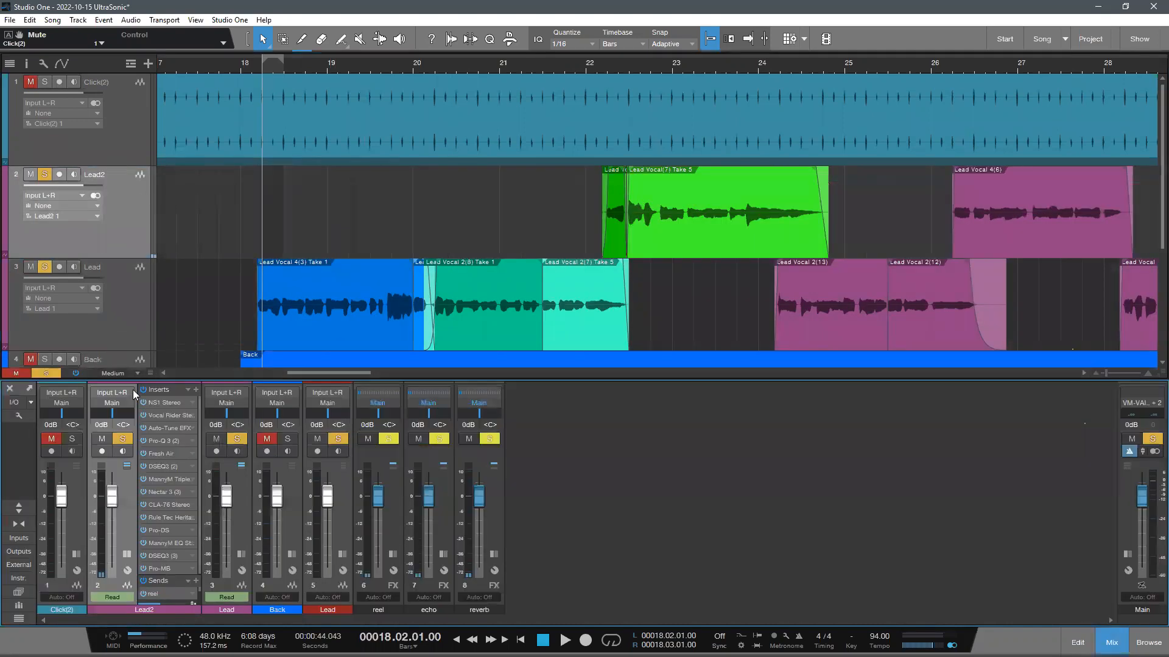
click(144, 390)
click(143, 581)
click(1111, 643)
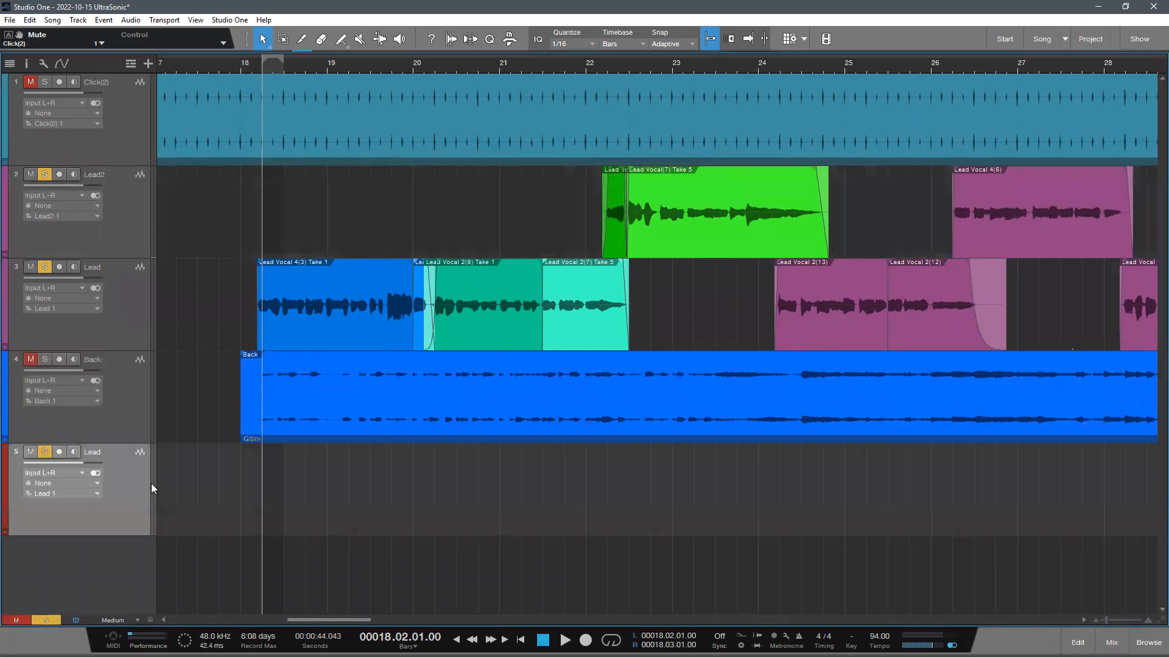
- Copy all vocal clips from the original Lead track onto the new Lead track below the Back track, keeping their timing
drag(219, 306, 636, 332)
drag(436, 71, 393, 23)
drag(875, 336, 167, 270)
drag(302, 347, 303, 468)
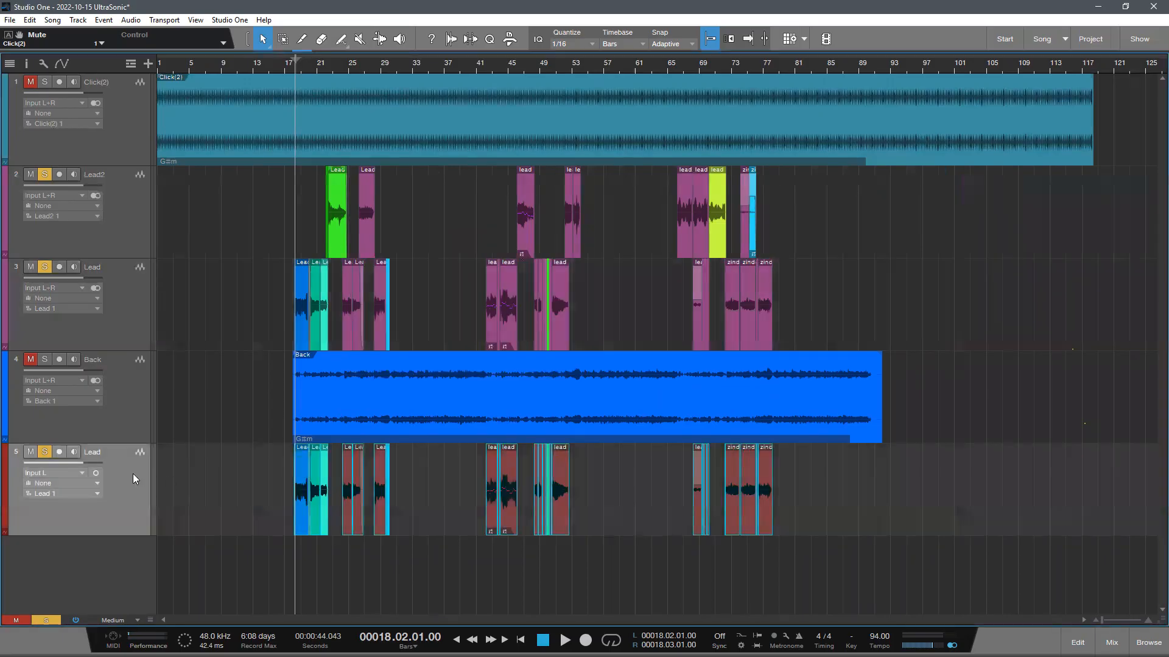
- Duplicate the new Lead track without its clips and copy all Lead2 vocal clips onto the duplicate, keeping their timing
right_click(133, 474)
click(203, 226)
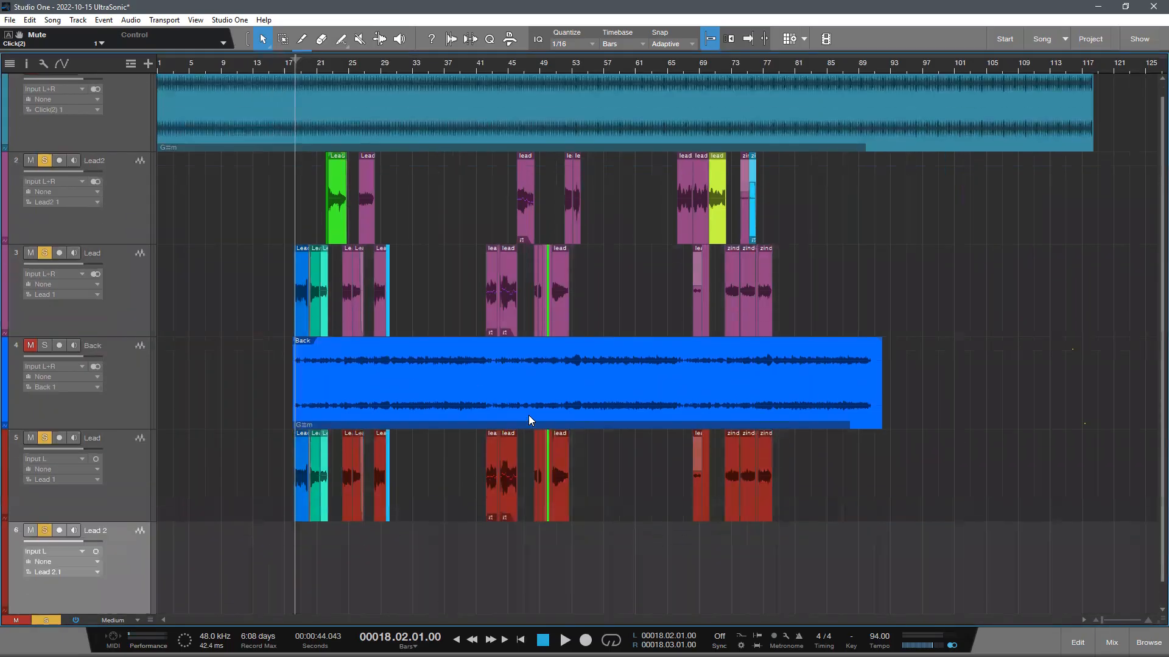
drag(855, 219, 282, 177)
drag(339, 236, 344, 567)
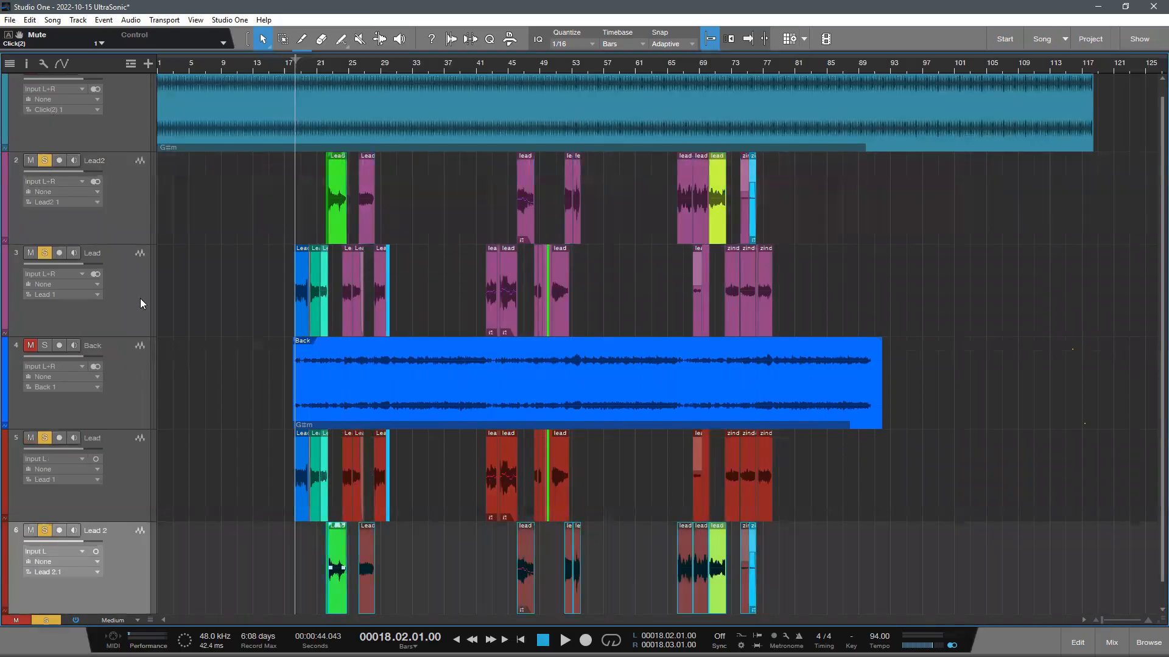
- Turn off solo on the original Lead and Lead2 tracks above the Back track
click(140, 299)
shift+click(114, 201)
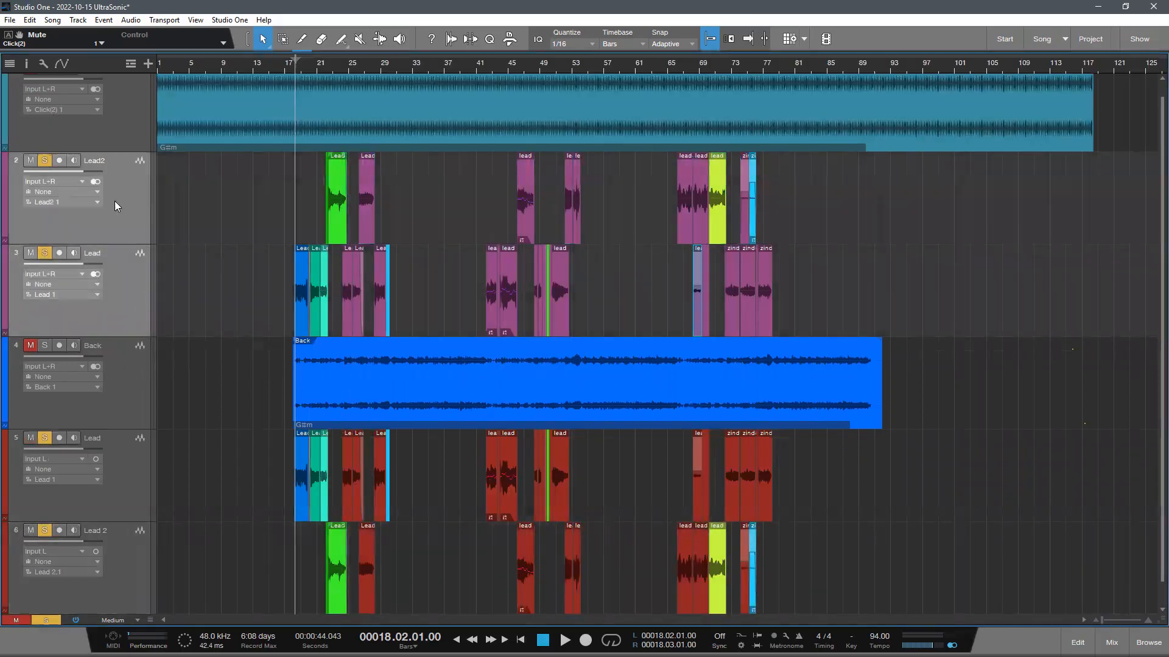
click(45, 161)
- Select the new Lead track below Back and play the start of its vocal at bar 18
scroll(404, 342, up, 3)
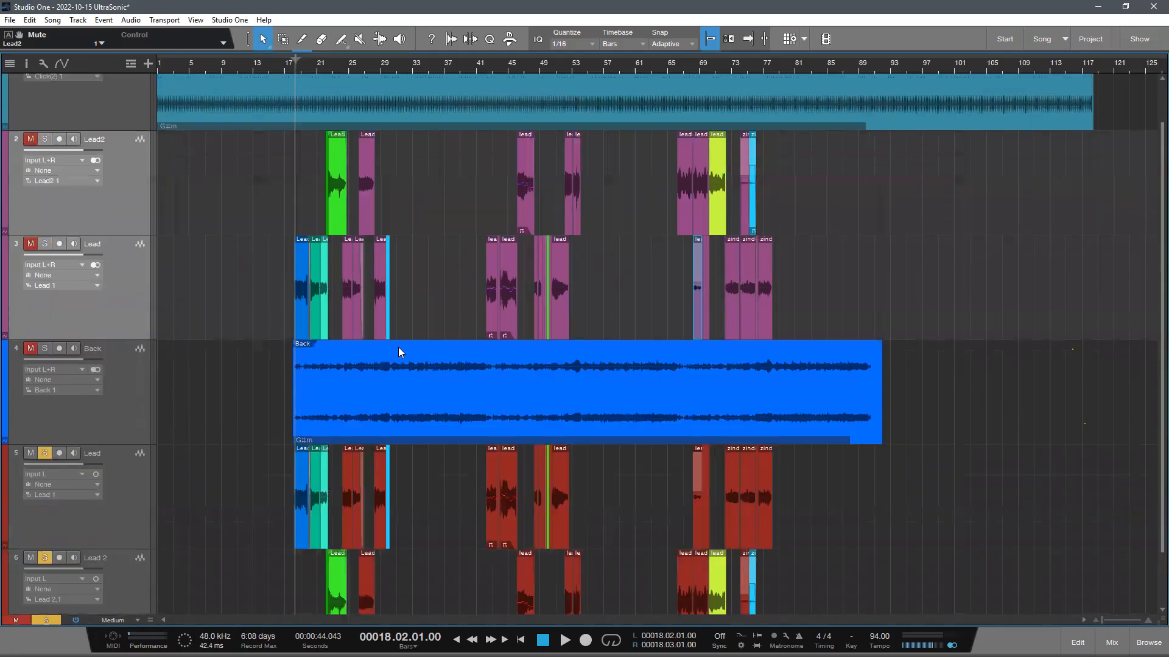
scroll(398, 347, down, 2)
click(137, 414)
scroll(418, 426, up, 2)
scroll(434, 447, down, 1)
key(space)
scroll(306, 68, up, 5)
key(space)
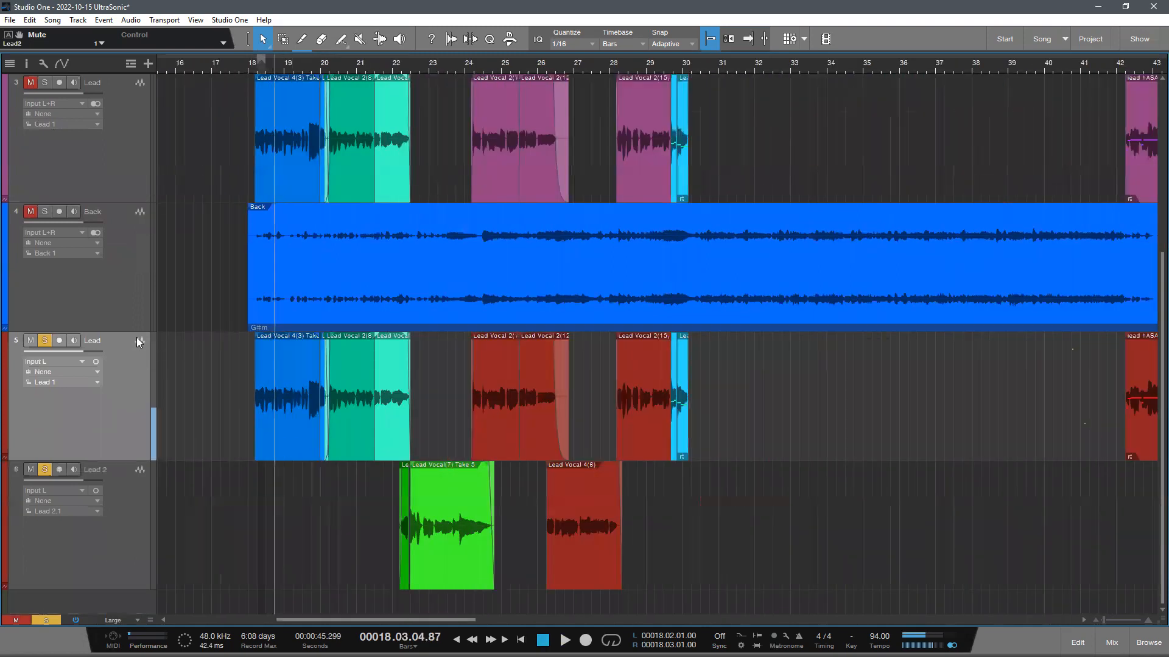
- Copy the Auto-Tune EFX insert from the original Lead channel to the new Lead channel and activate it
key(F3)
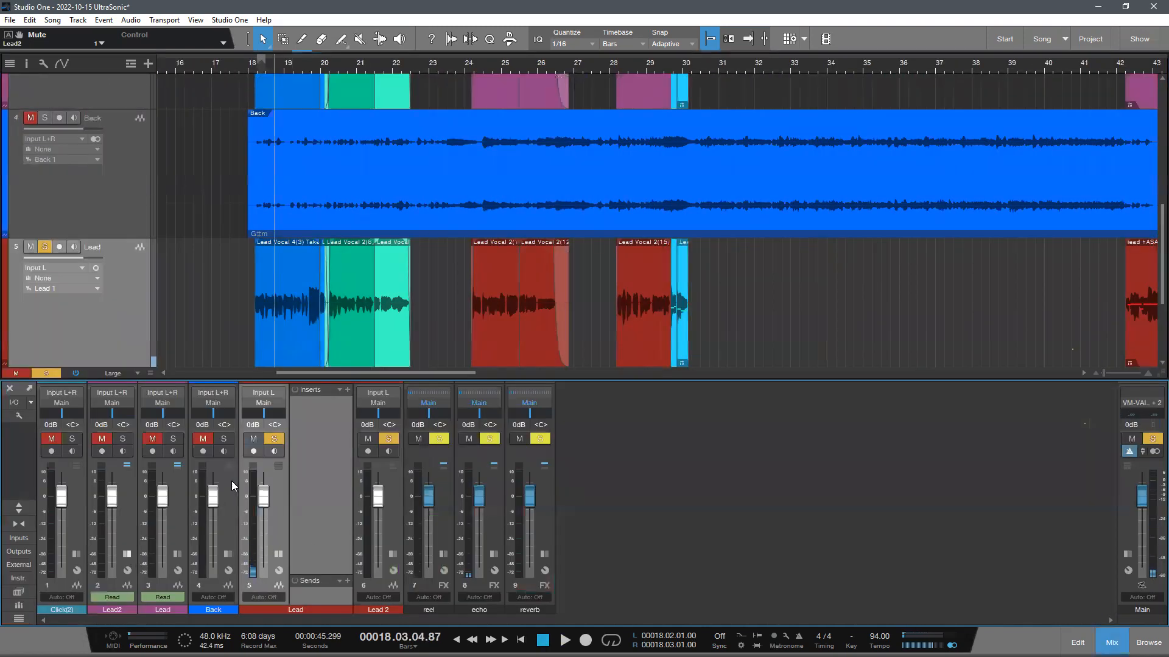
drag(157, 426, 397, 424)
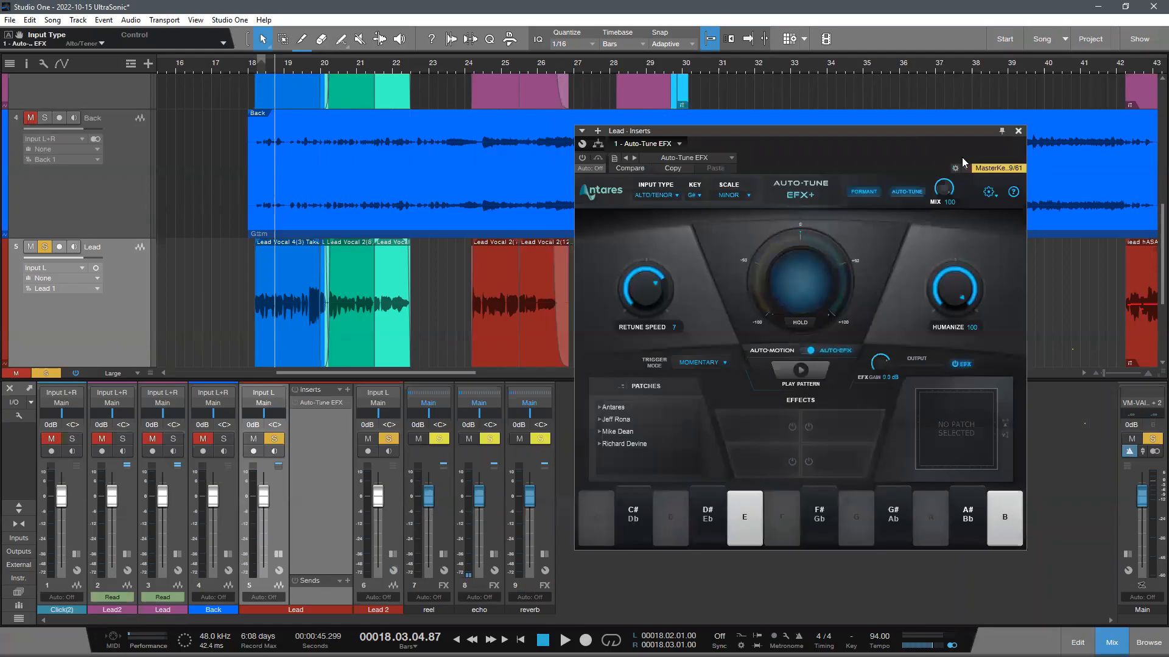
click(1018, 130)
click(345, 402)
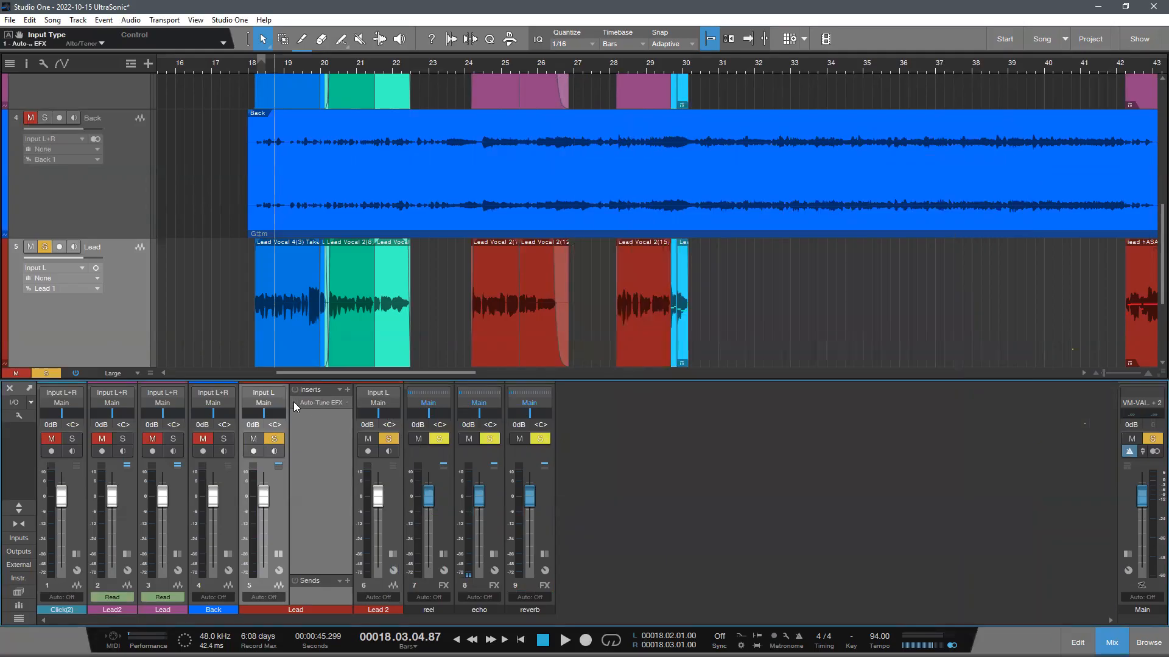
double_click(310, 403)
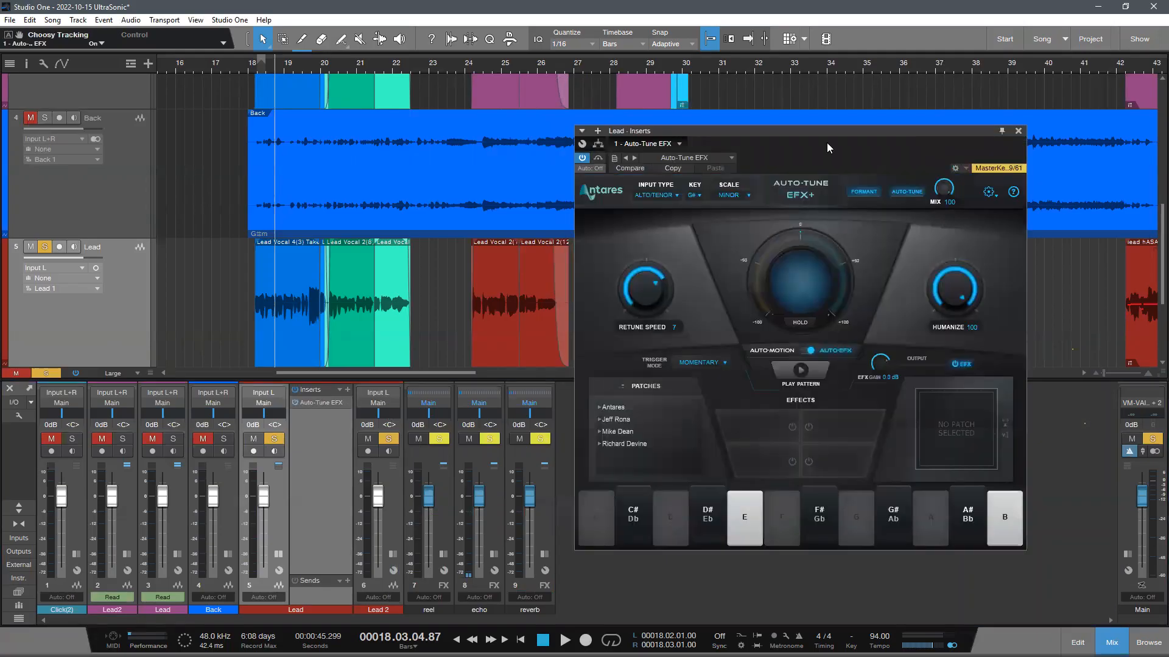
- Set the Auto-Tune Retune Speed on the new Lead channel to 8 while the vocal plays
drag(827, 144, 867, 130)
scroll(388, 265, down, 5)
scroll(386, 263, up, 3)
key(space)
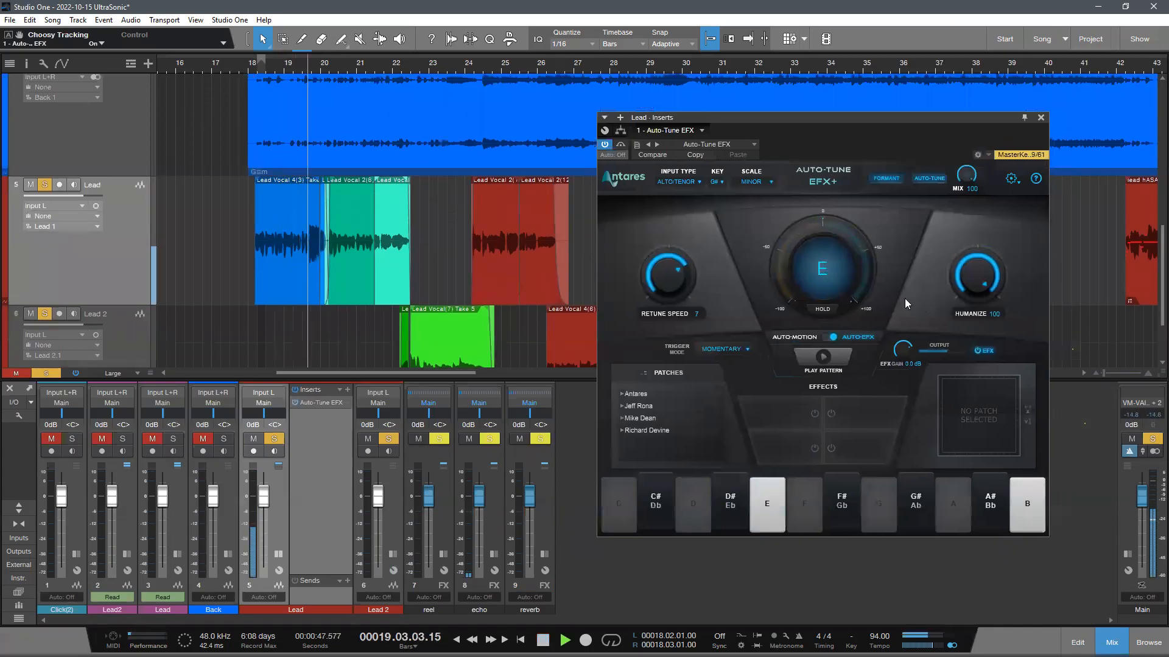
drag(667, 295, 668, 294)
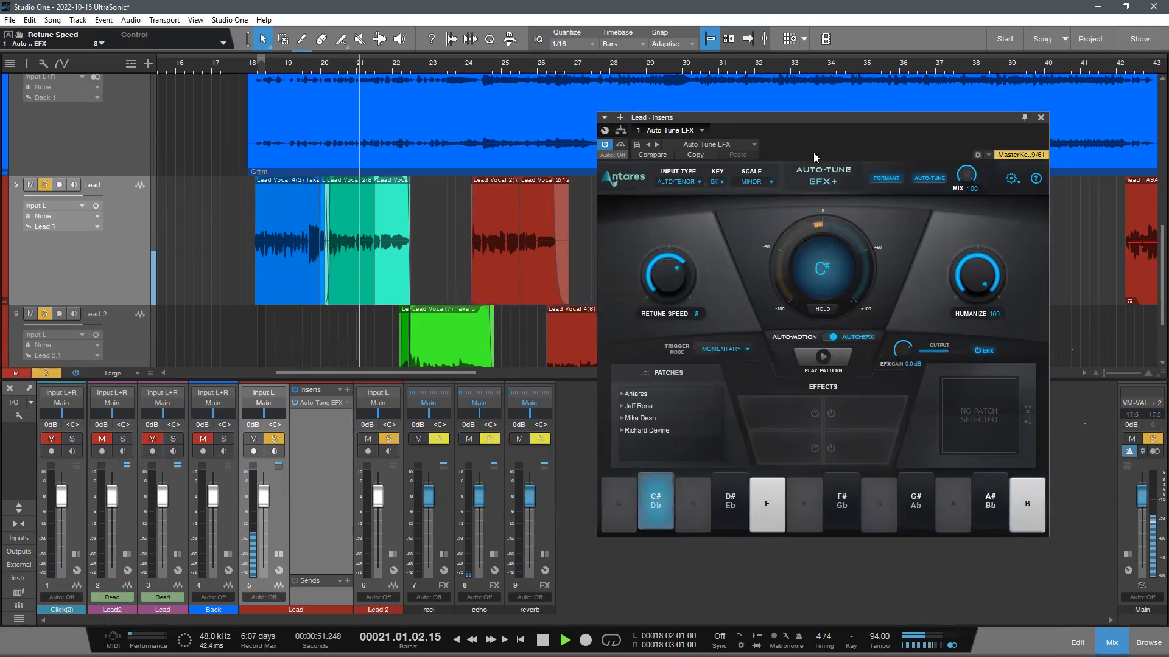
drag(814, 153, 792, 143)
- Switch the new Lead track from mono to stereo and stop playback
scroll(371, 272, down, 1)
click(96, 206)
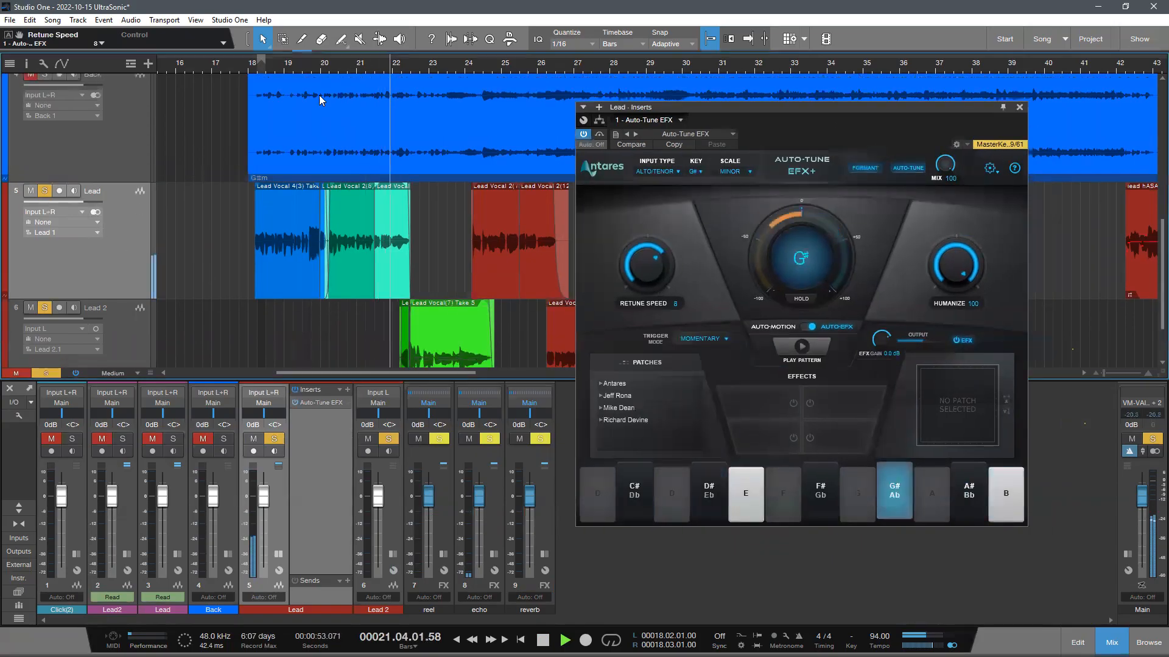
scroll(404, 91, down, 1)
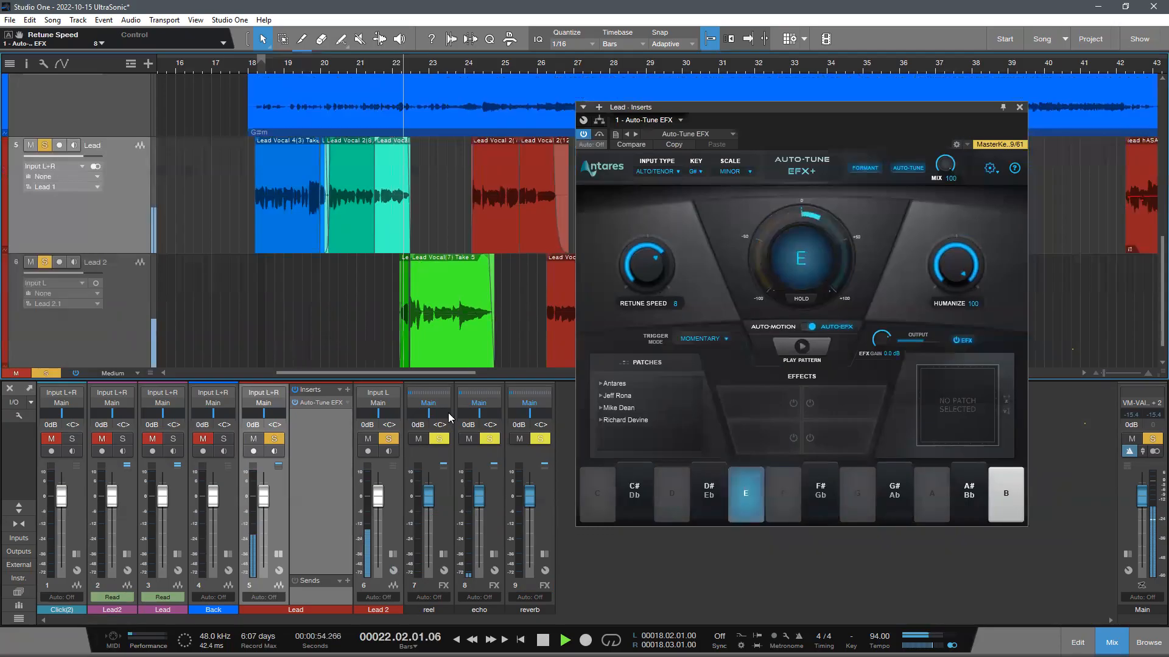
key(space)
- Copy the Auto-Tune EFX insert from the new Lead channel to the Lead 2 channel, and play both vocals through bar 25
click(393, 553)
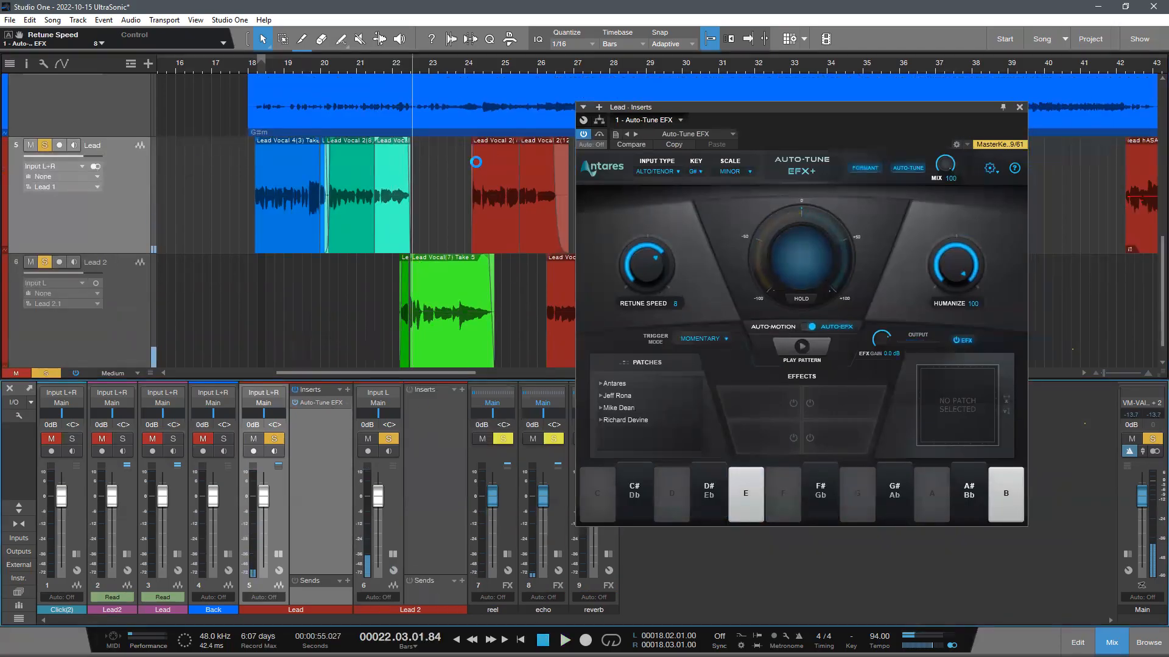
key(space)
scroll(414, 62, down, 5)
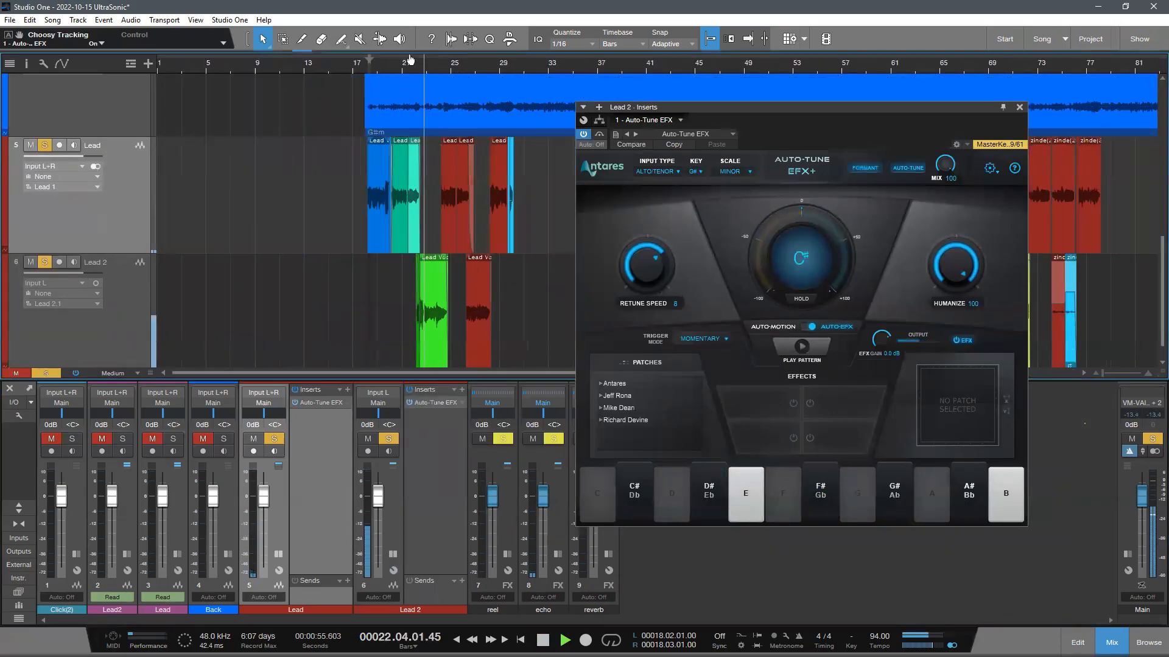
scroll(406, 167, up, 4)
scroll(448, 252, up, 1)
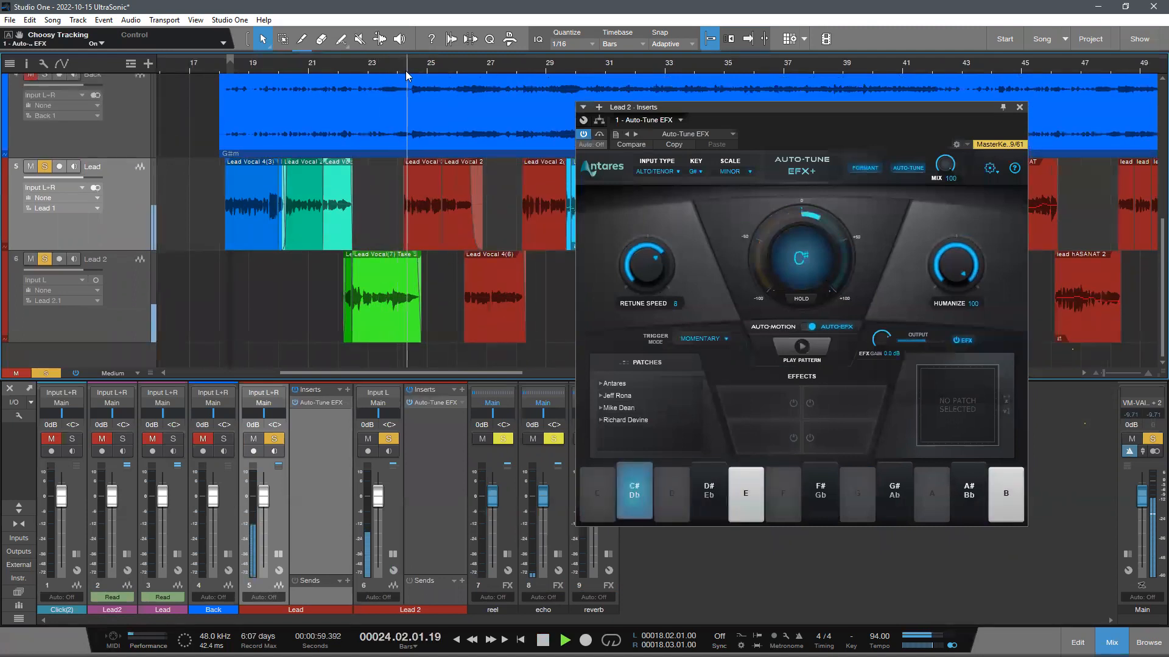
drag(445, 59, 432, 70)
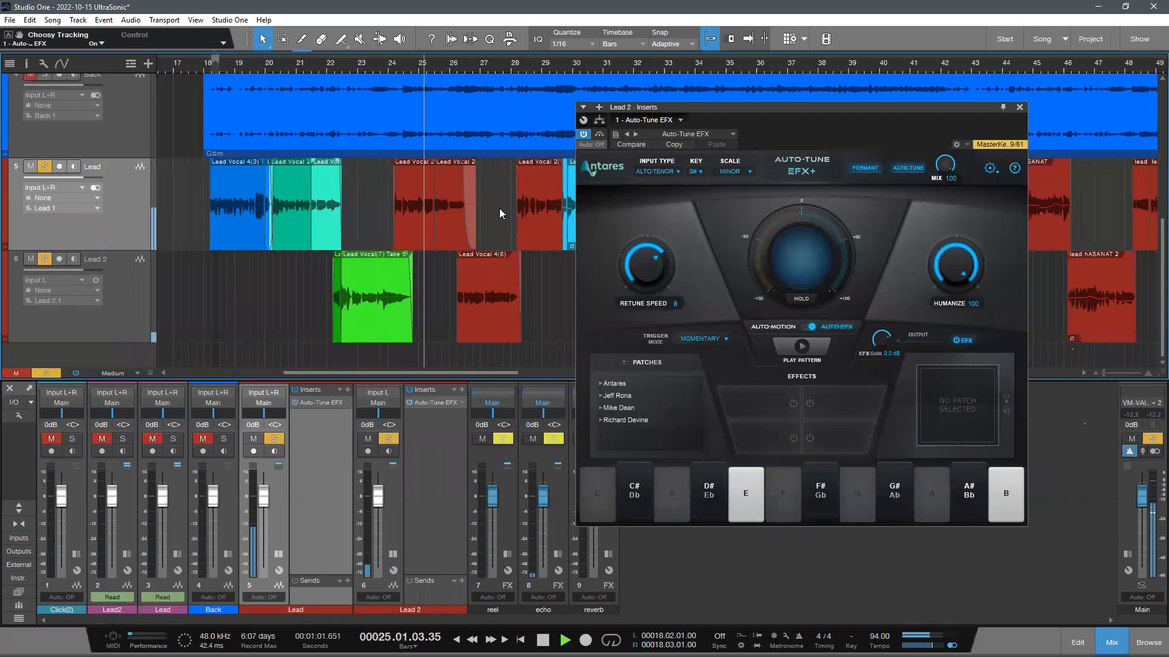
key(space)
drag(911, 132, 902, 158)
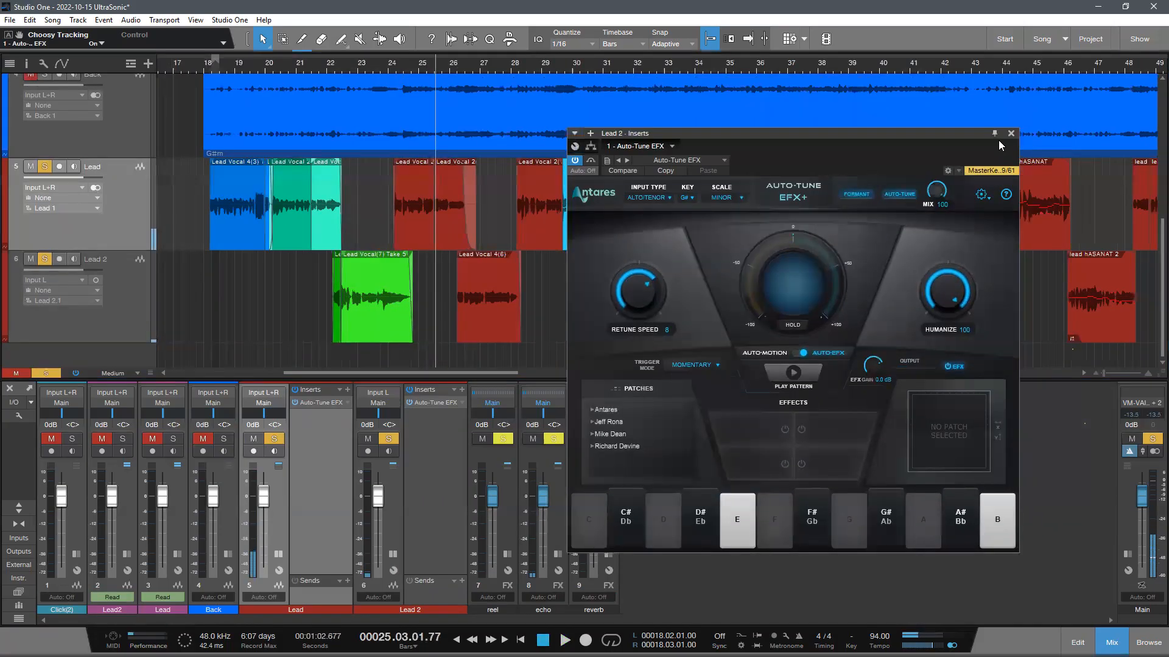
drag(974, 152, 951, 190)
click(987, 173)
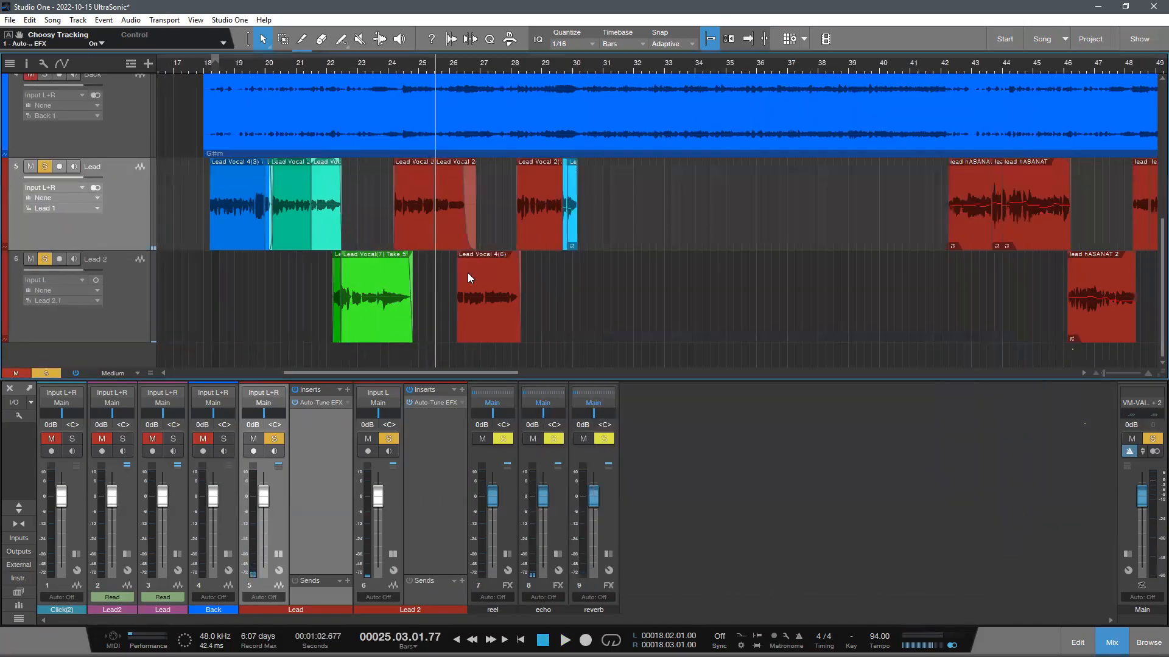
- Play the Lead and Lead 2 vocals around bar 26 and select the Lead Vocal 4(6) clip on Lead 2
key(shift+e)
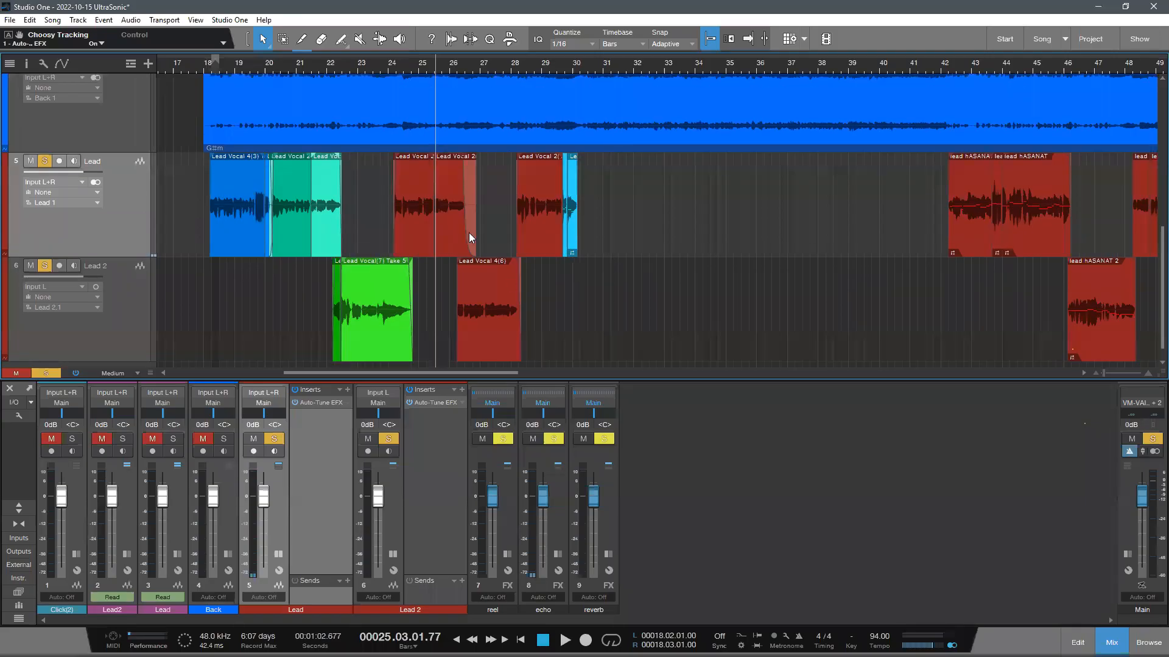
key(e)
key(e)
key(e)
key(e)
key(e)
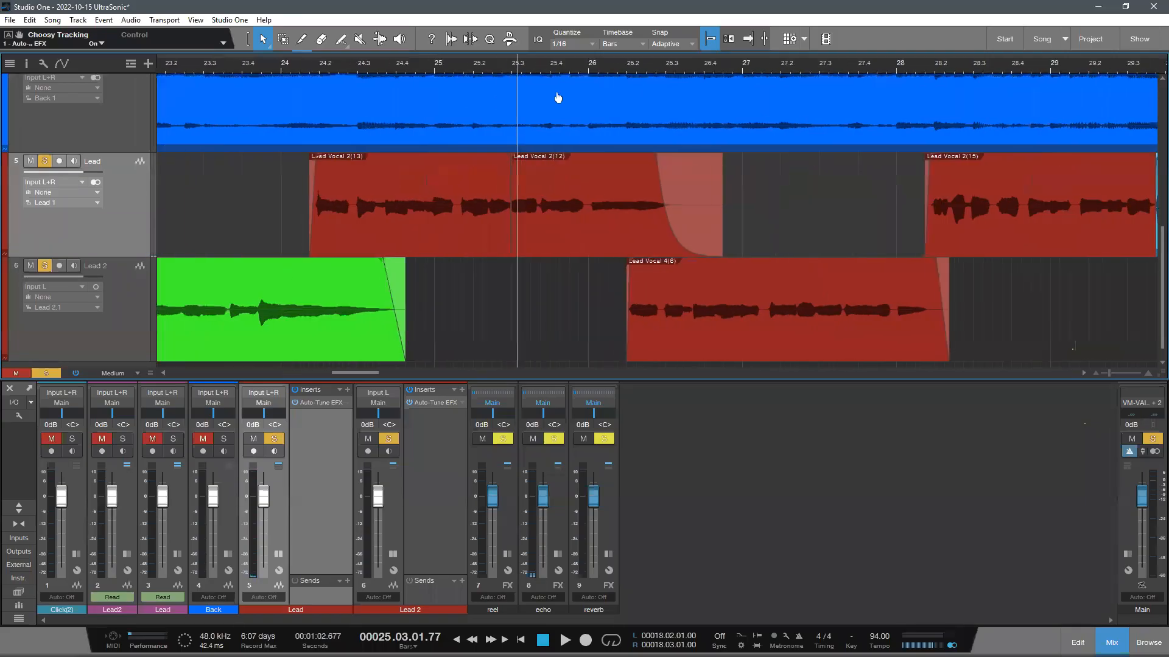
drag(590, 81, 524, 107)
drag(683, 65, 447, 104)
key(space)
click(499, 321)
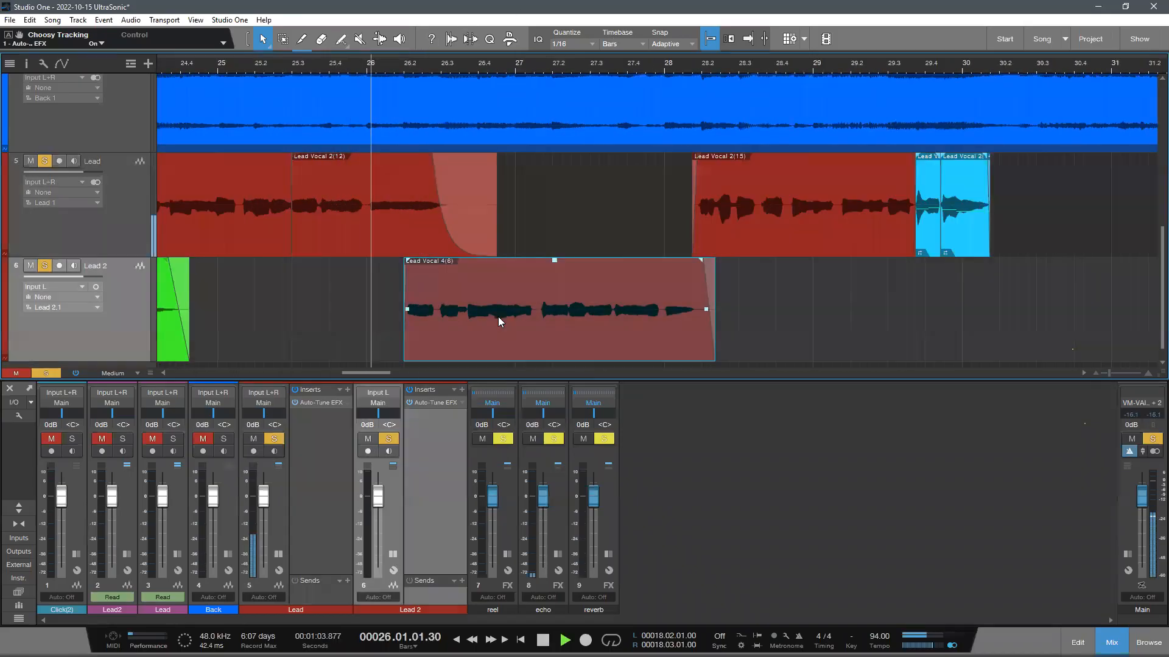
key(space)
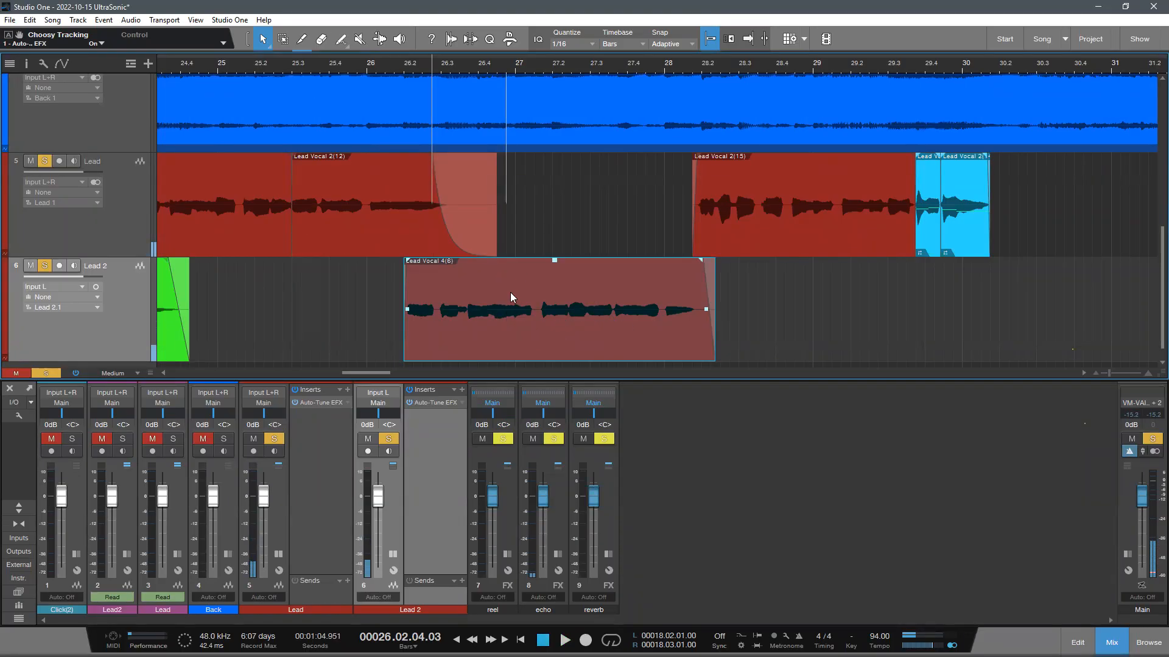
- Open the Lead Vocal 4(6) clip in Melodyne and dismiss the welcome window, bringing the clip's first notes into view
key(ctrl+m)
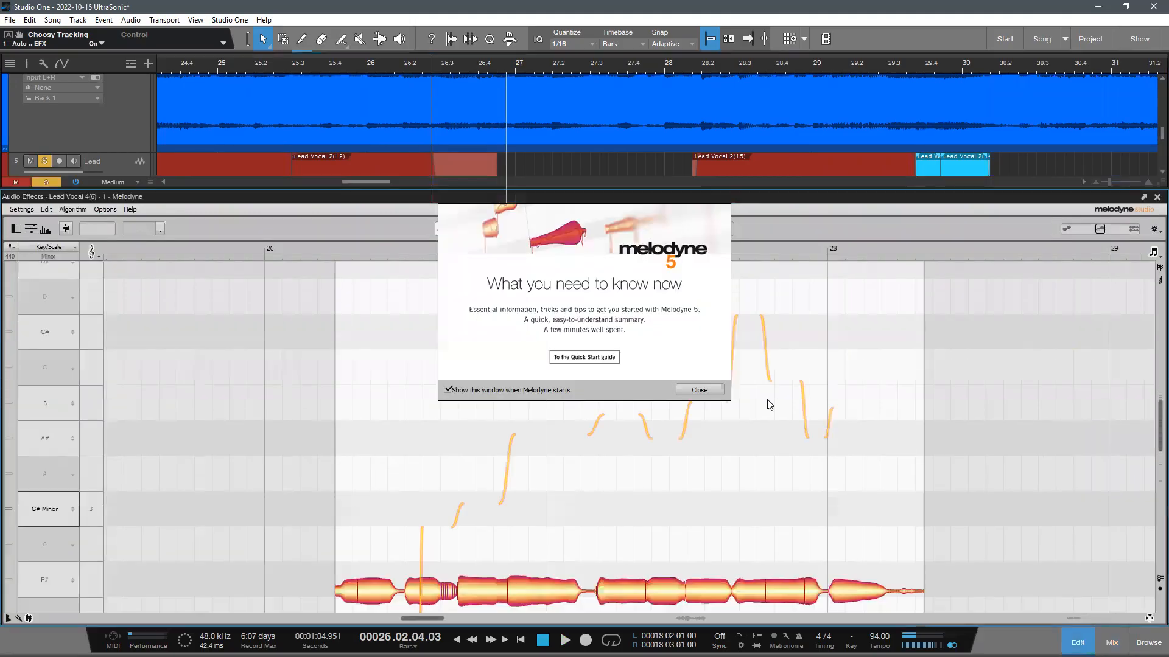
click(754, 451)
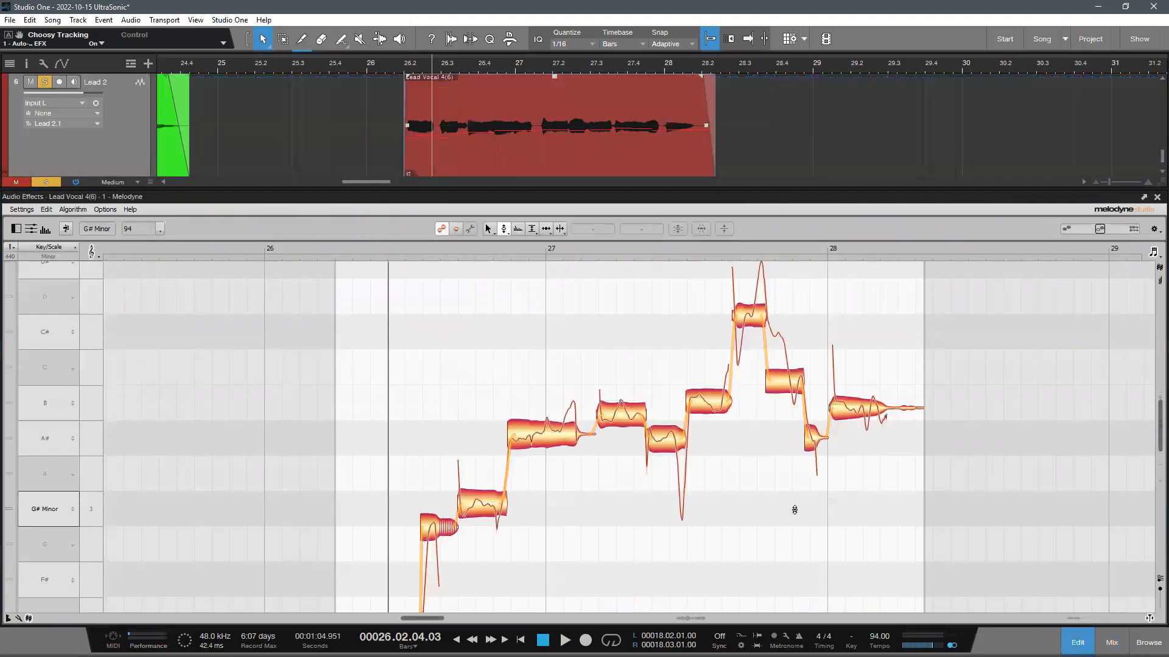
scroll(782, 504, down, 1)
scroll(780, 504, down, 1)
scroll(780, 504, down, 5)
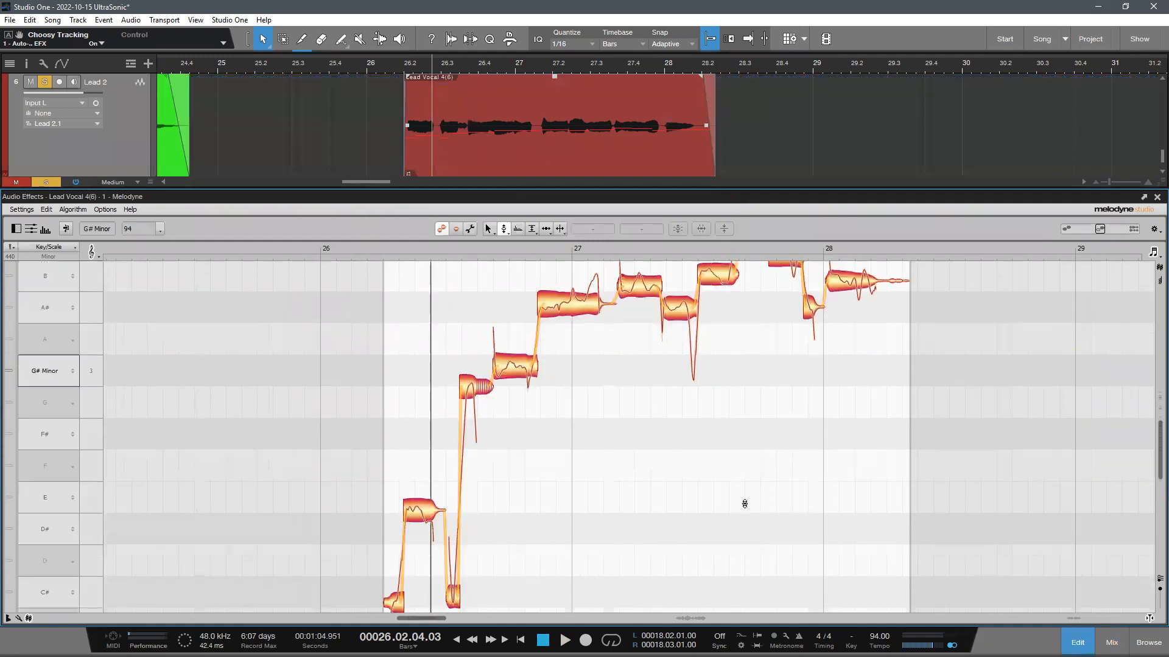
scroll(744, 505, down, 2)
- Raise the second note of the Lead Vocal 4(6) clip to F in Melodyne and replay the phrase from its start
click(432, 246)
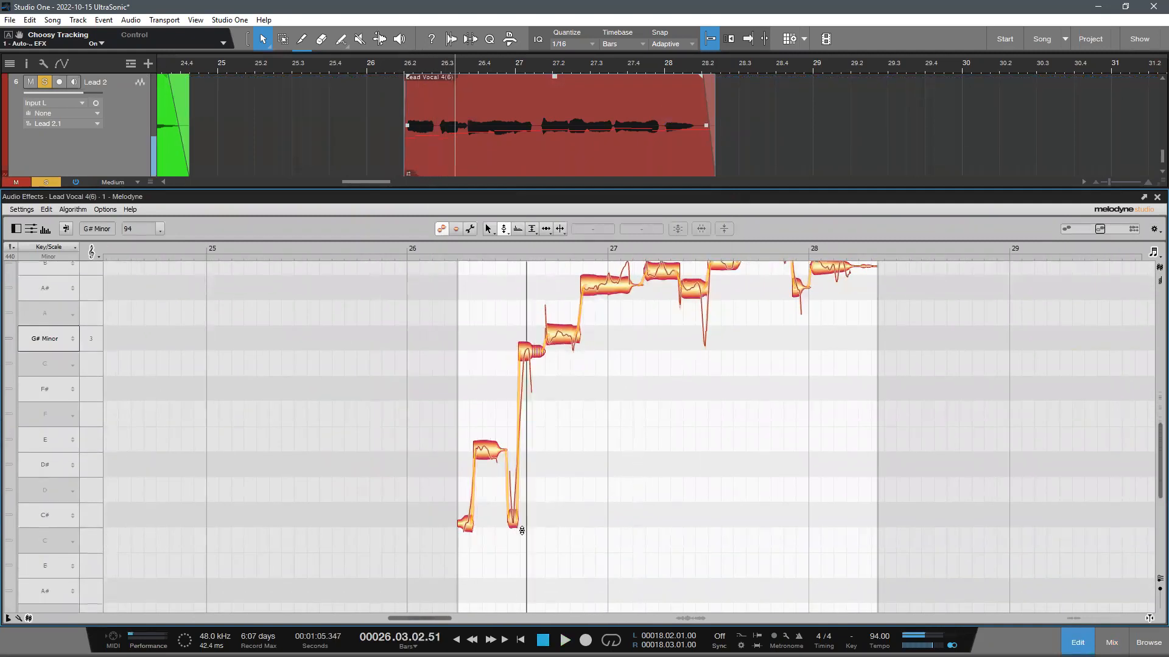
click(489, 449)
drag(491, 424, 489, 415)
click(583, 470)
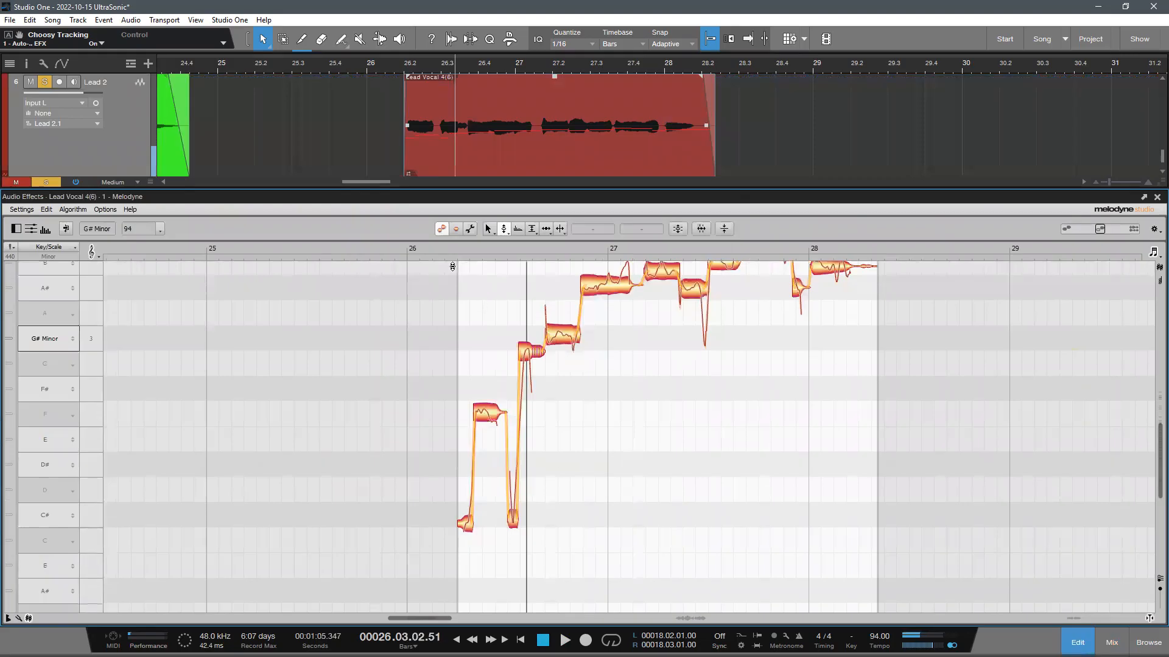
click(441, 248)
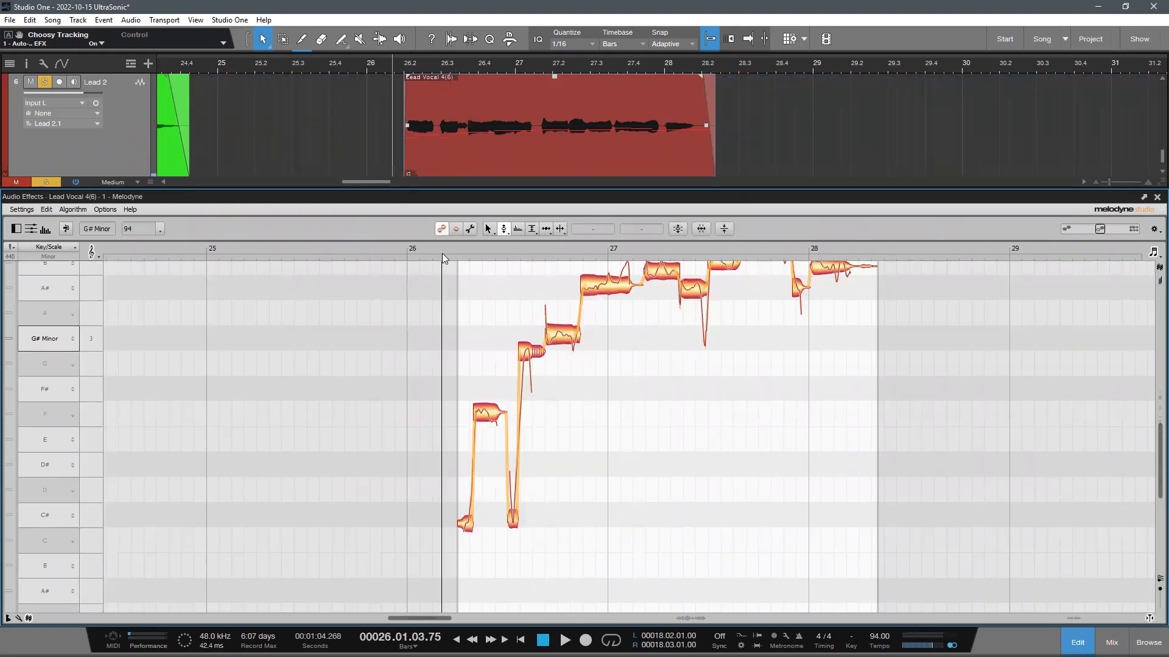
key(space)
key(space)
key(space)
click(458, 249)
key(space)
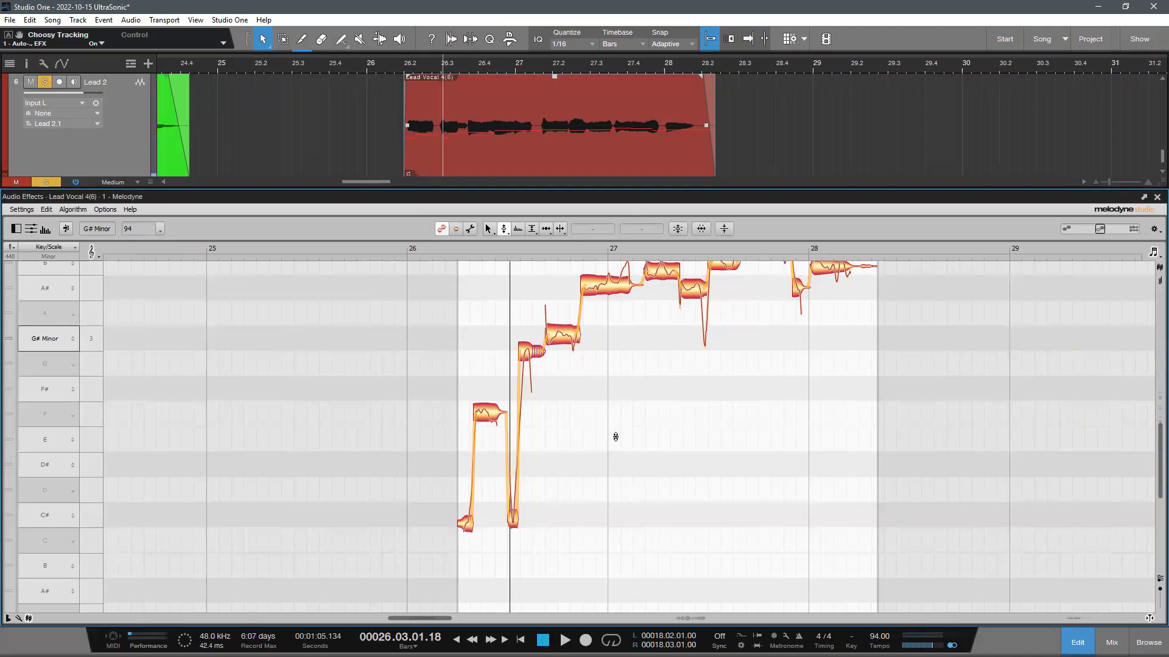
- Raise the clip's fourth note, just before bar 27, to A 3 and play the phrase from its start
scroll(615, 437, up, 1)
click(527, 379)
drag(529, 376, 534, 336)
click(444, 248)
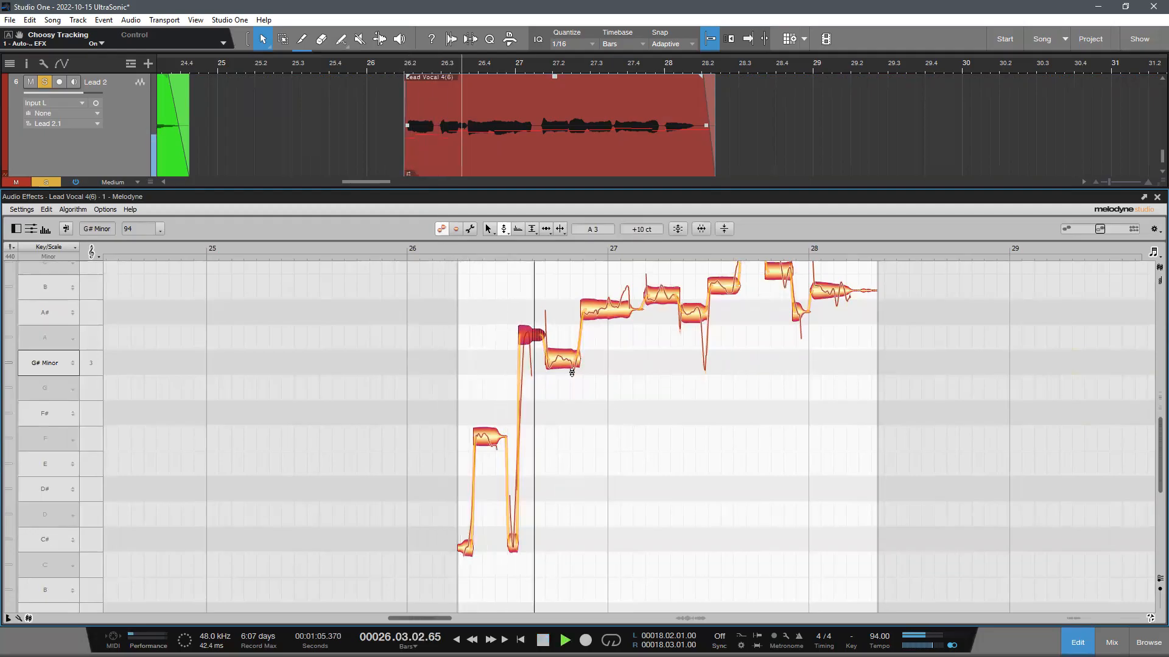
key(space)
- Lower the clip's fifth note to G 3 and its eighth to A 3, raise the ninth to C, and replay the phrase
scroll(700, 437, up, 3)
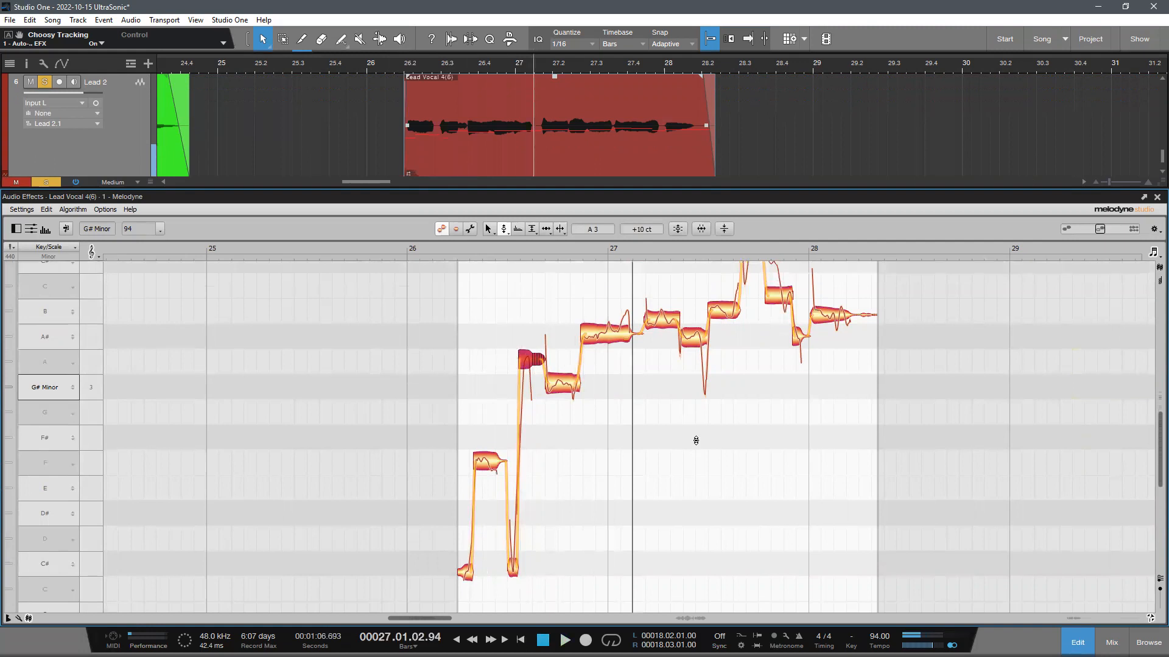
drag(563, 393, 563, 423)
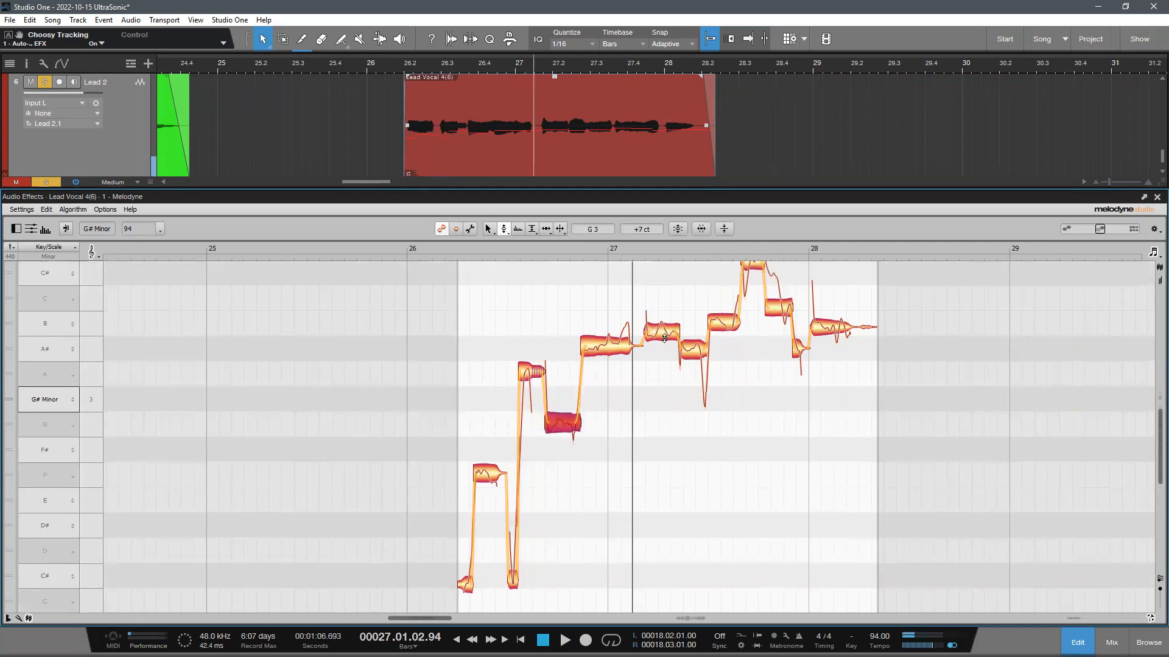
drag(693, 350, 693, 375)
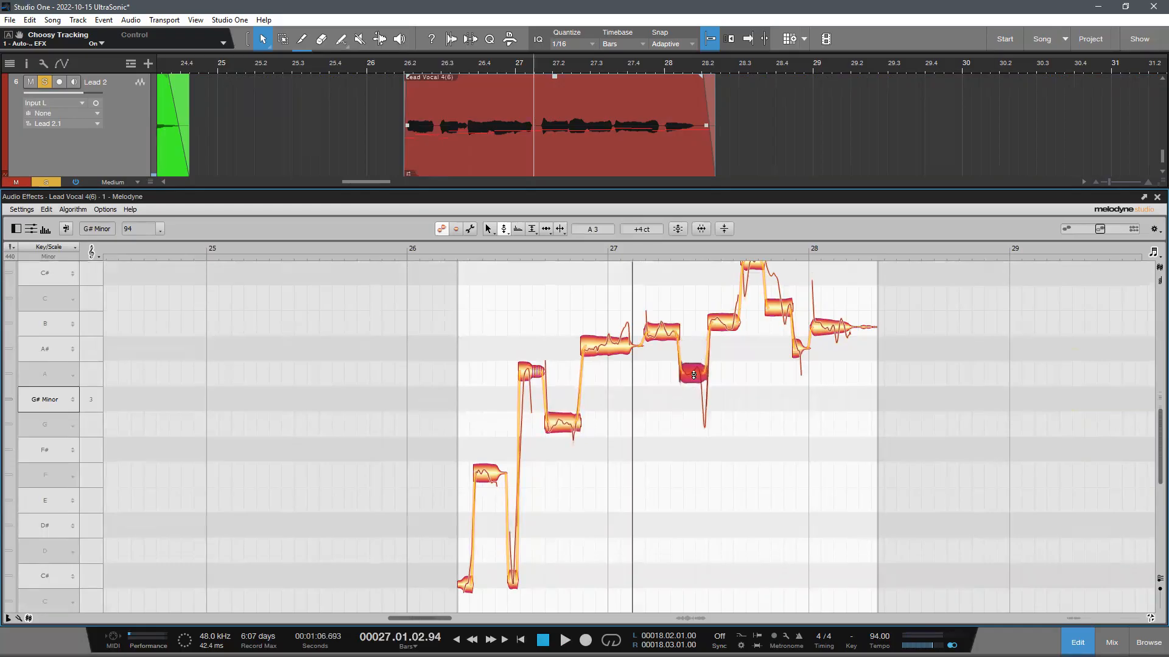
drag(725, 316, 724, 291)
click(454, 247)
key(space)
click(741, 518)
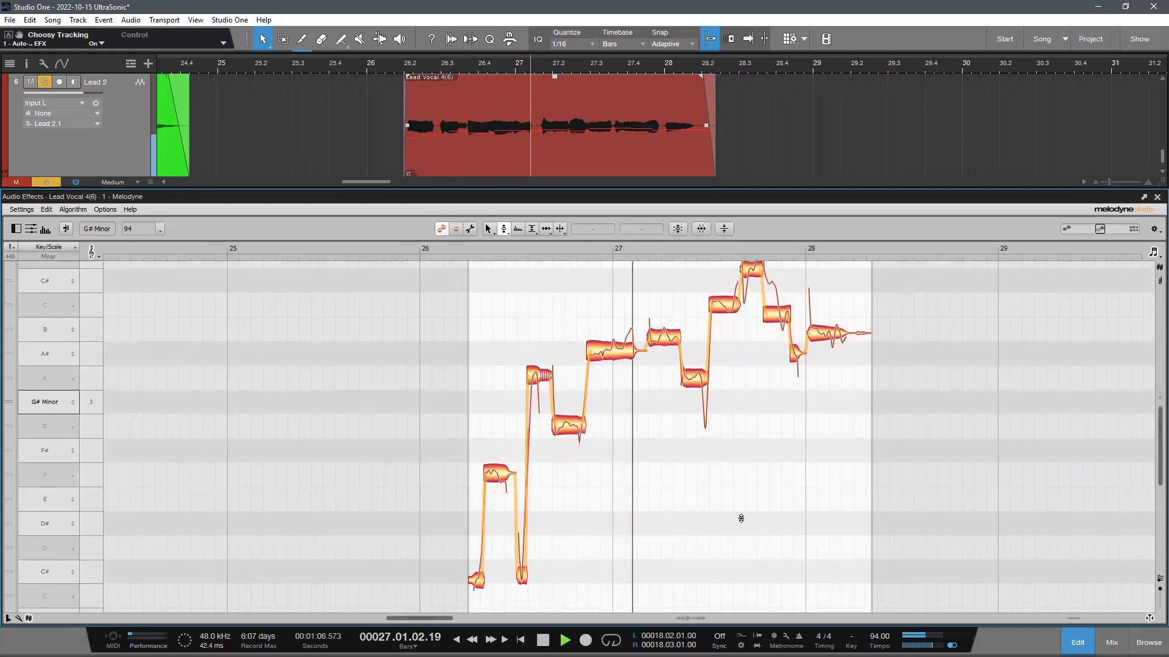
- Lower the second note of the Lead Vocal 4(6) clip to D# 3 and replay the phrase from its start
key(space)
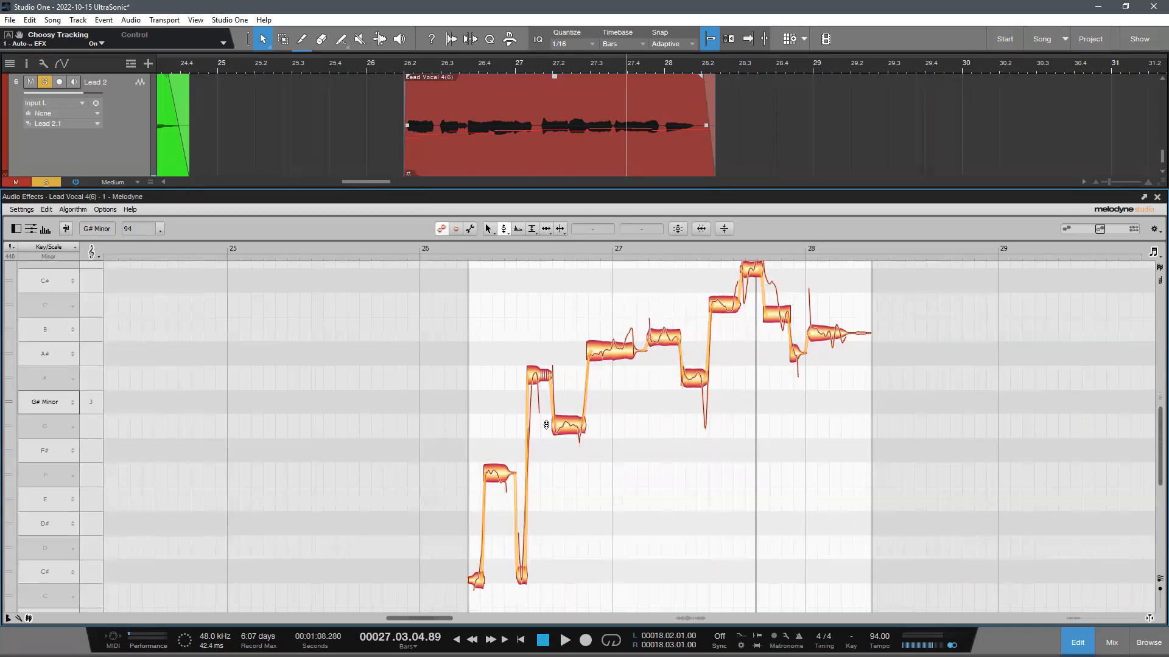
drag(492, 473, 495, 518)
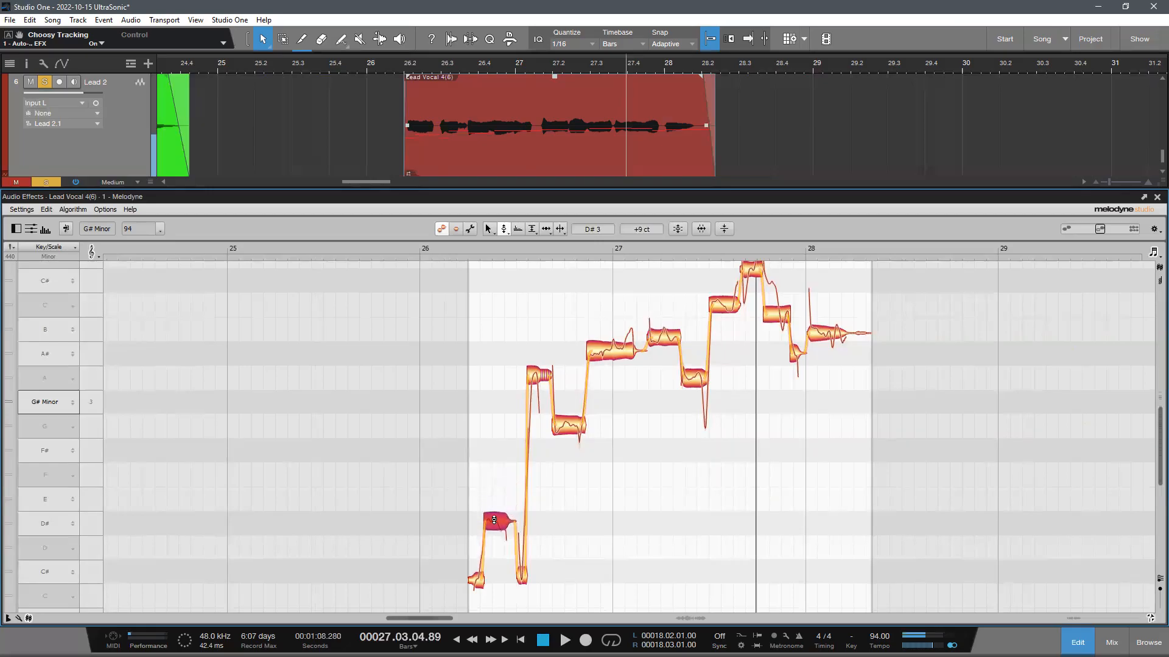
click(465, 252)
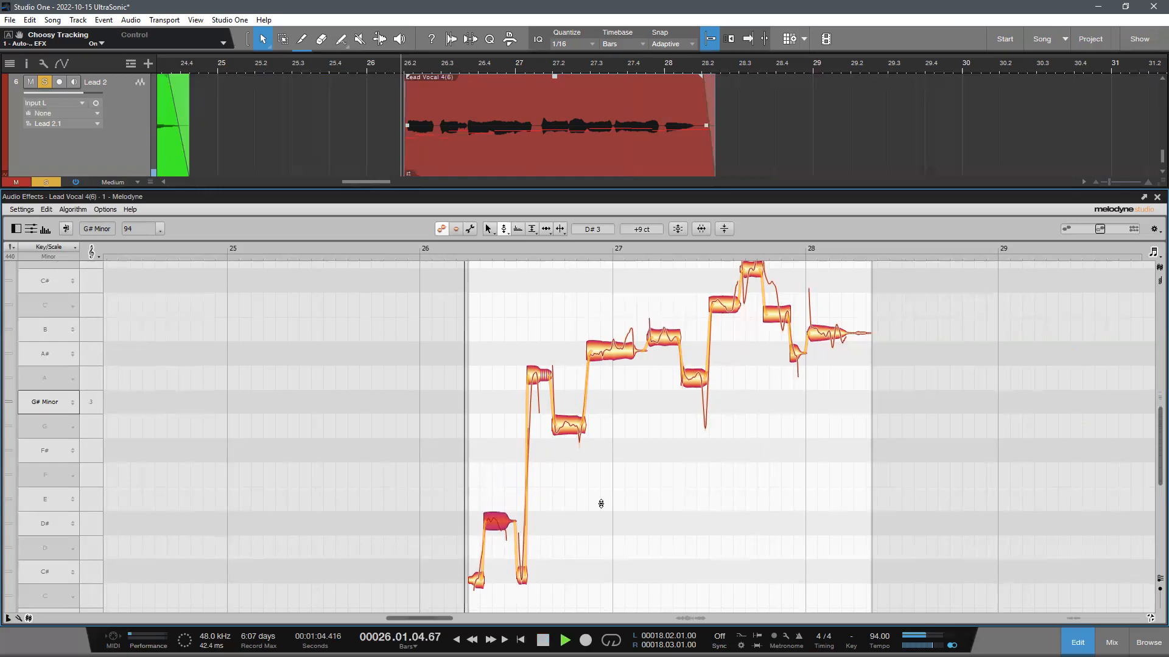
- Lower the clip's fourth note to G# 3, raise the fifth to G# 3, and replay the phrase
key(space)
click(533, 395)
drag(533, 399, 532, 404)
key(space)
key(space)
click(569, 426)
drag(569, 426, 569, 406)
click(490, 250)
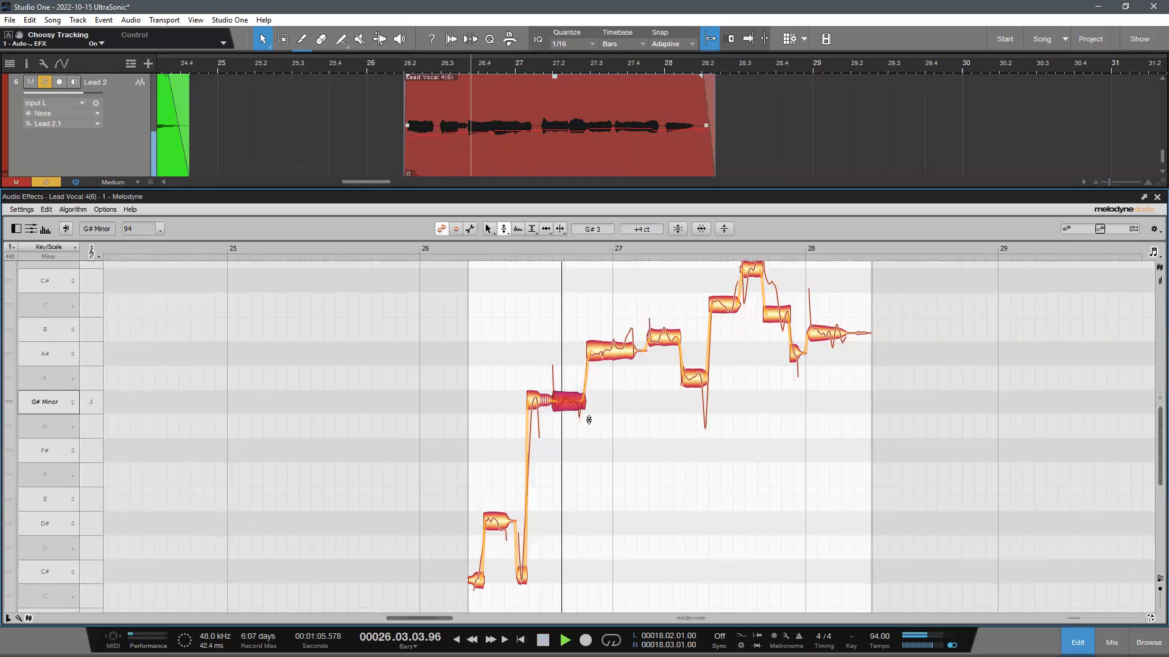
- Raise the clip's eighth note to A# 3, snap the sixth to A# 3, and replay from the fourth note
key(space)
click(697, 378)
drag(697, 378, 698, 361)
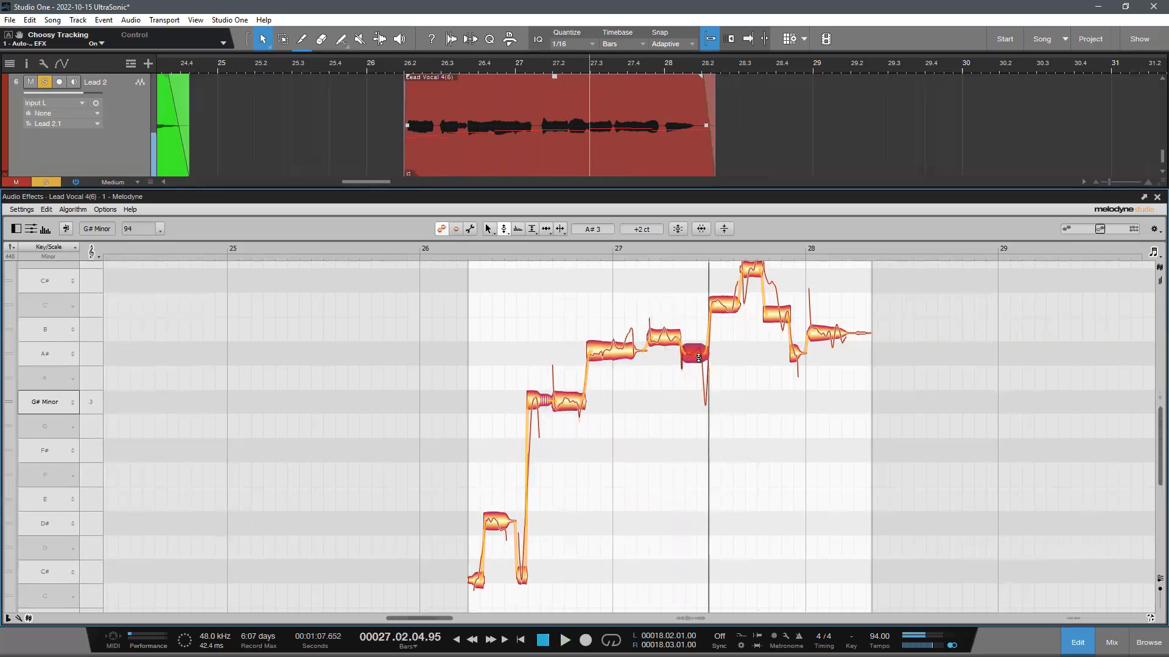
click(614, 345)
click(533, 247)
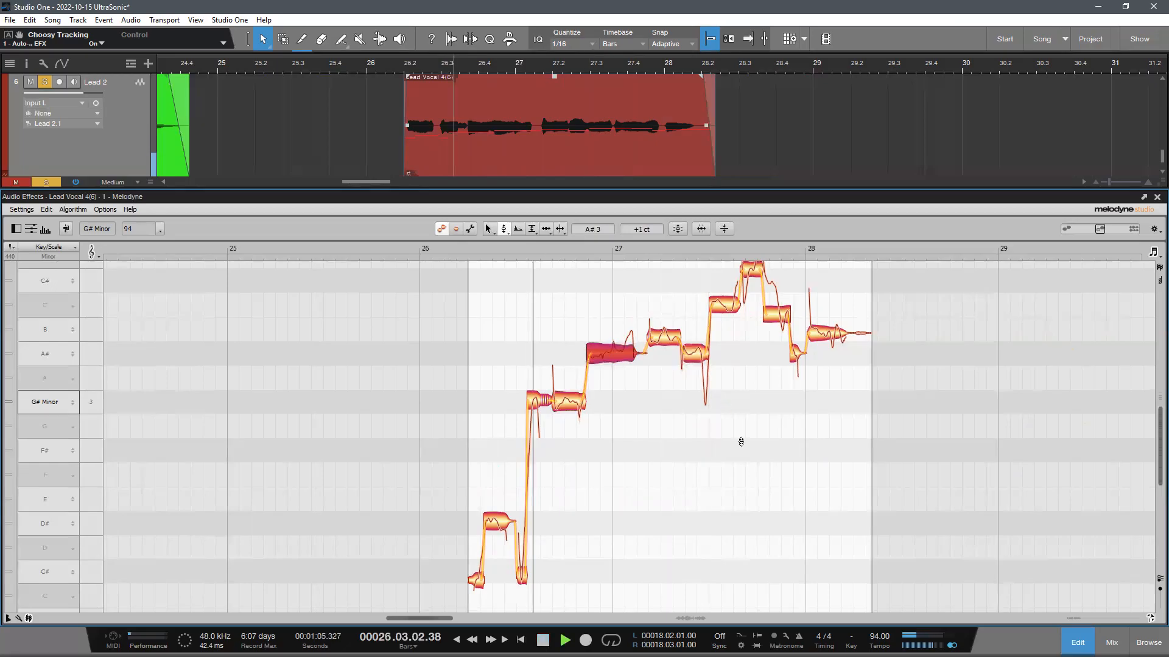
click(743, 441)
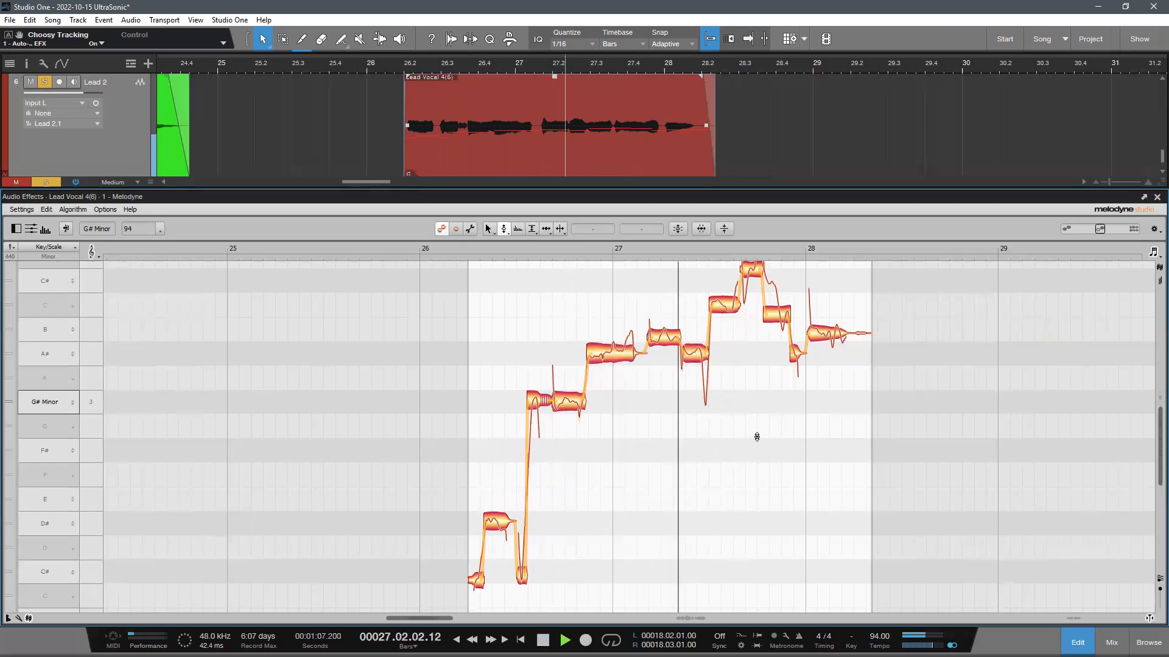
- Lower the clip's ninth note to B and listen to the corrected phrase again from its start
click(725, 311)
drag(725, 311, 723, 335)
click(628, 258)
click(788, 396)
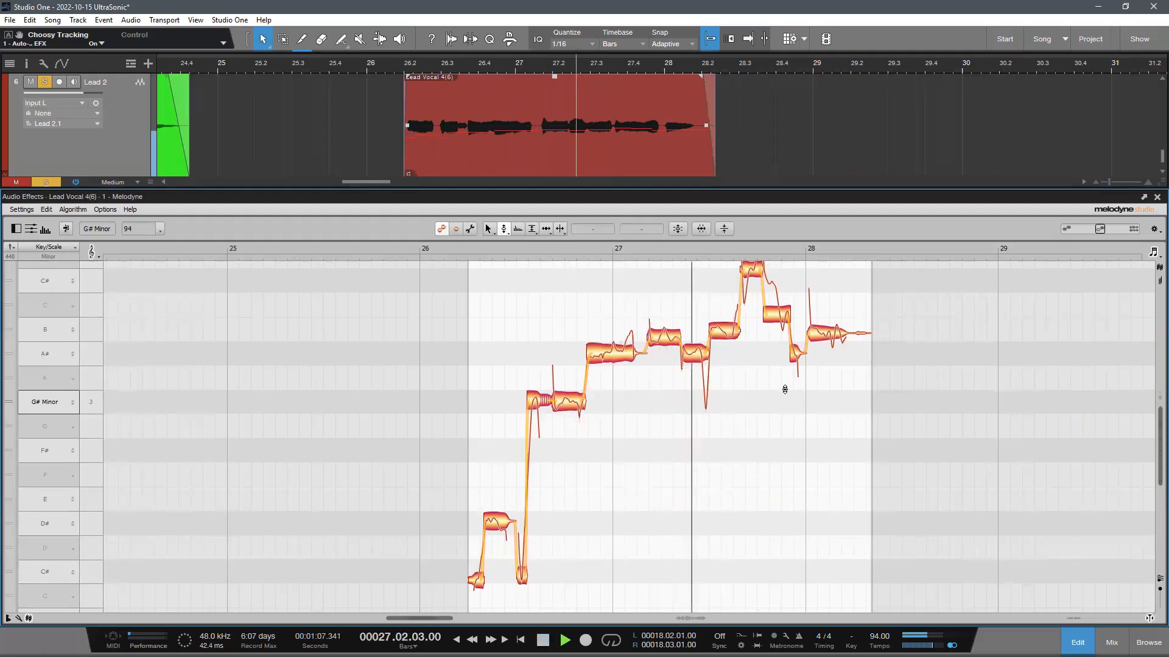
scroll(828, 426, up, 2)
key(space)
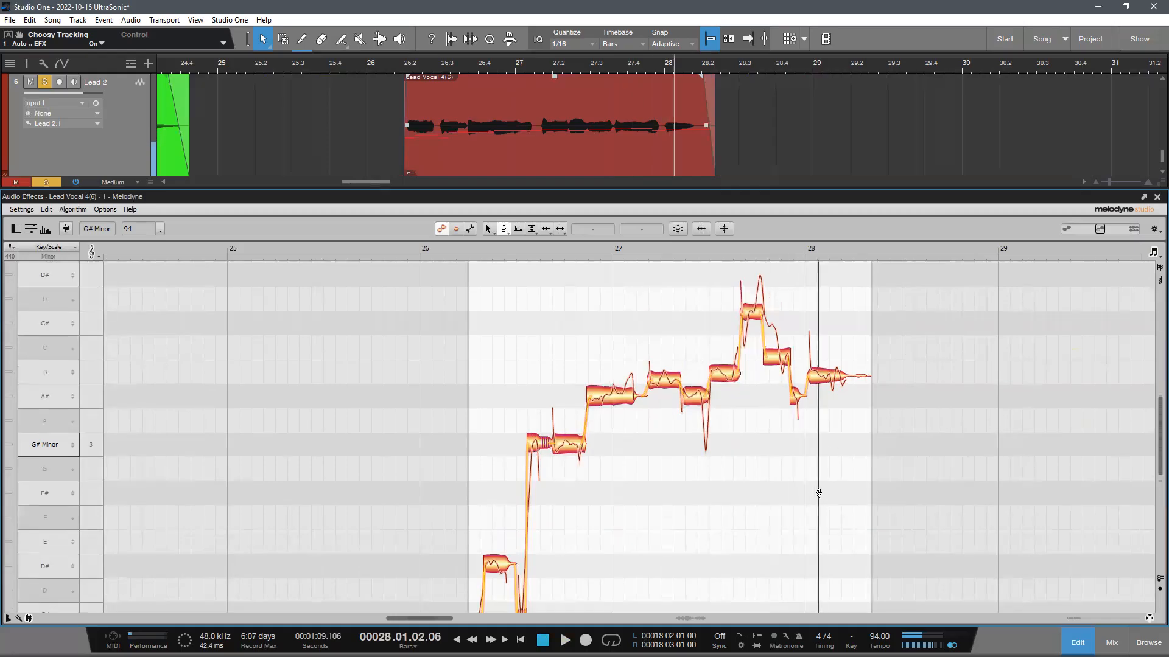
scroll(505, 246, down, 1)
click(479, 247)
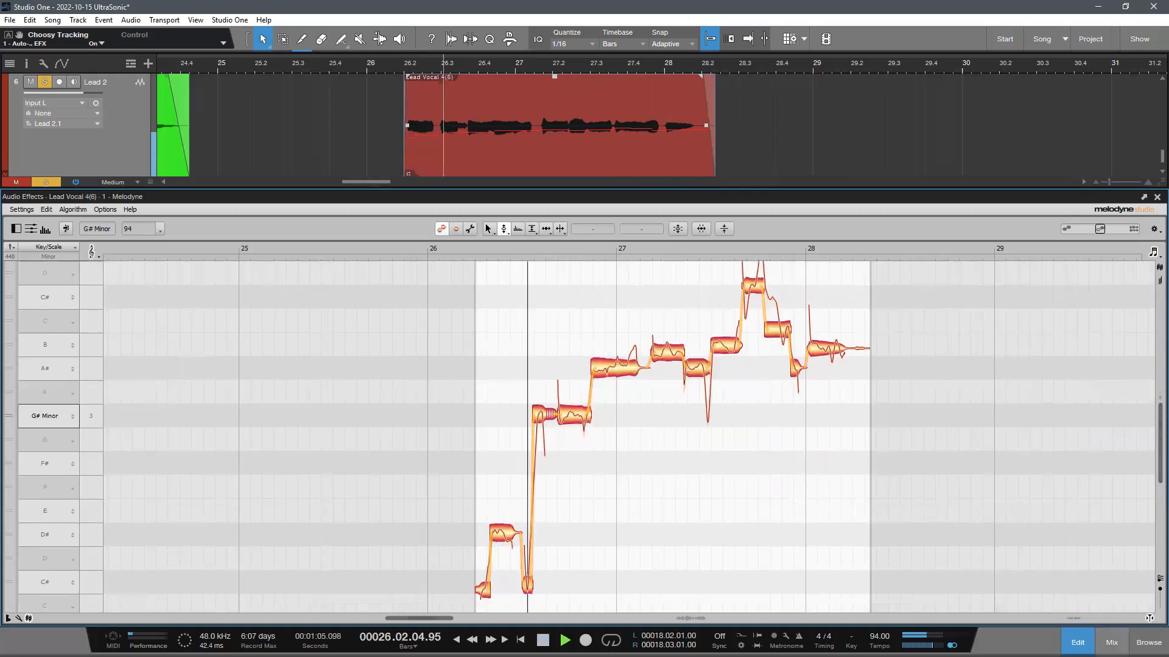
- Close the Melodyne editor to return to the full arrangement and stop playback
click(1078, 643)
scroll(602, 458, down, 1)
click(601, 459)
drag(585, 66, 589, 207)
key(space)
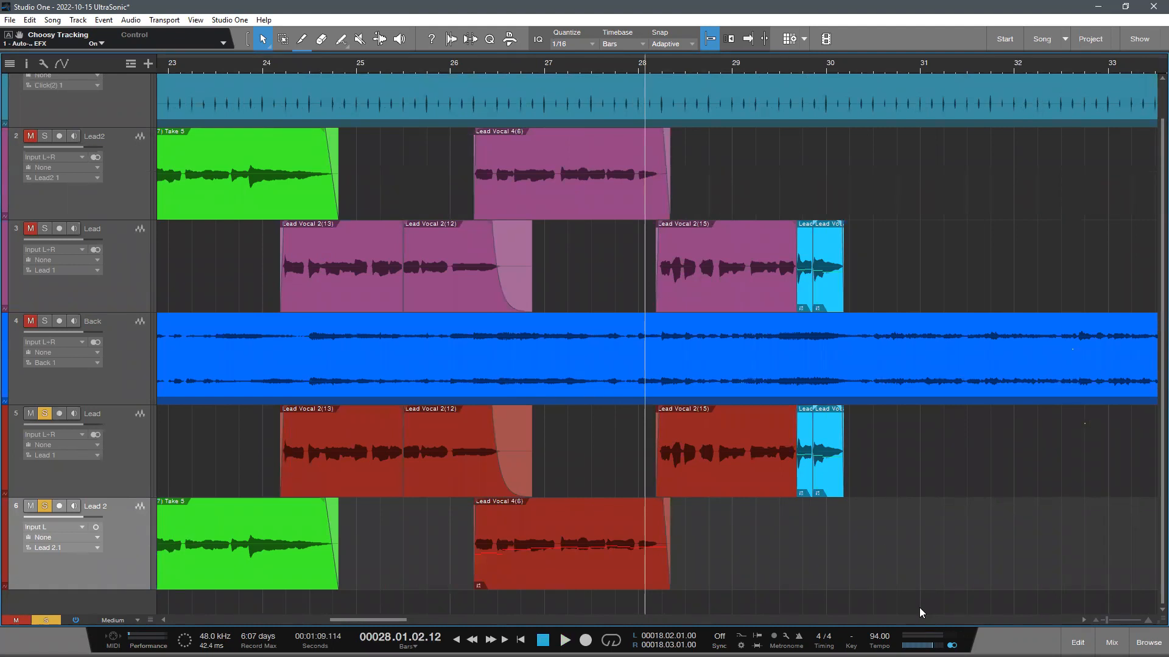
double_click(563, 562)
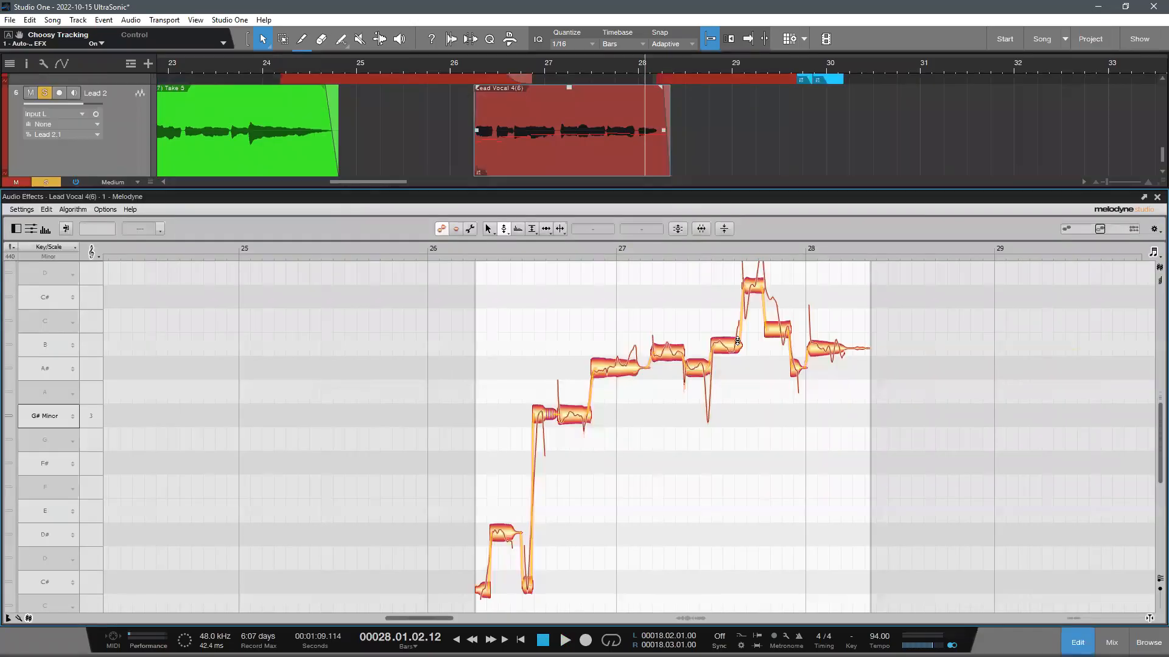
click(1062, 633)
- Remove Melodyne from the Lead Vocal 4(6) clip on the Lead 2 track and deselect the clip
right_click(564, 504)
right_click(560, 541)
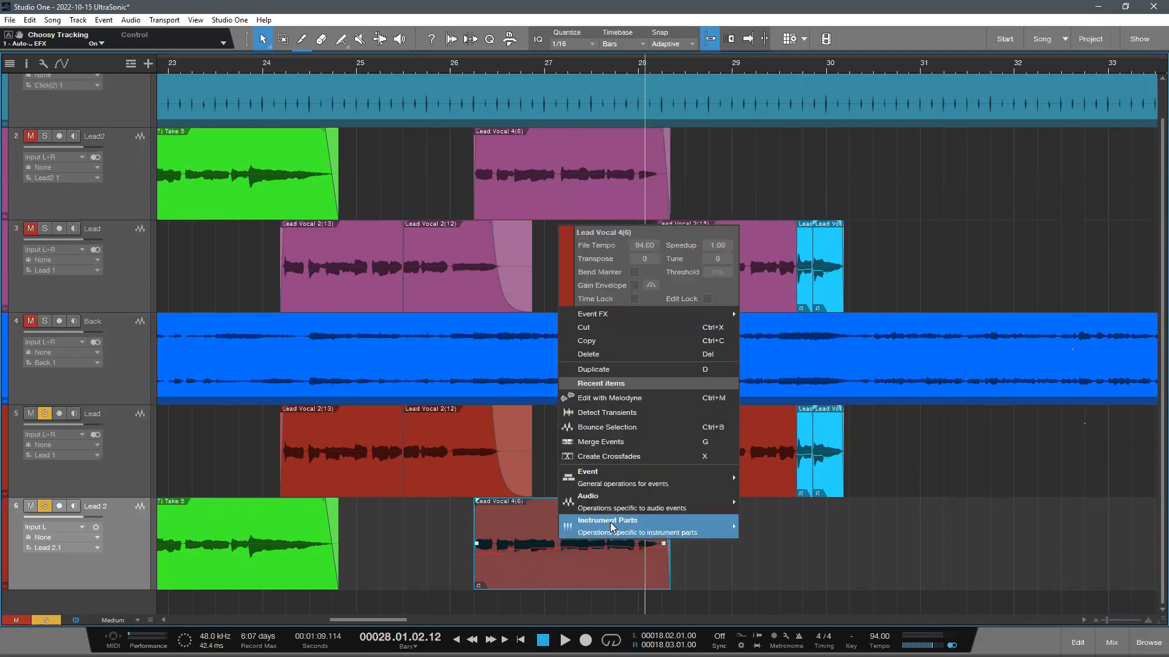
mouse_move(650, 498)
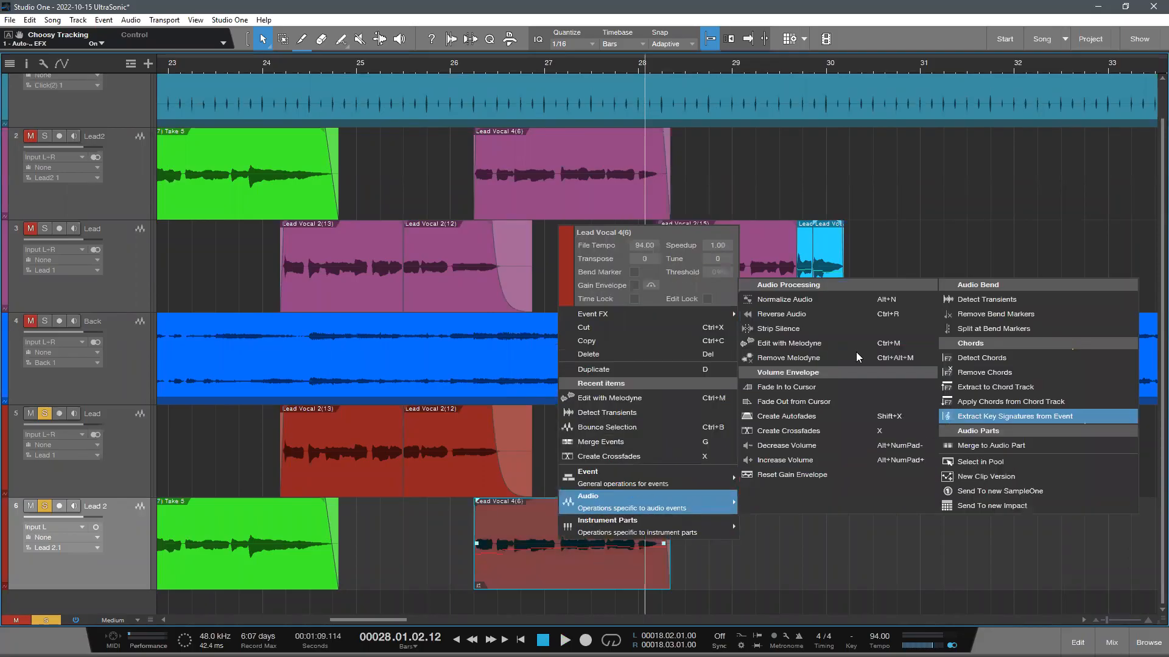
click(799, 359)
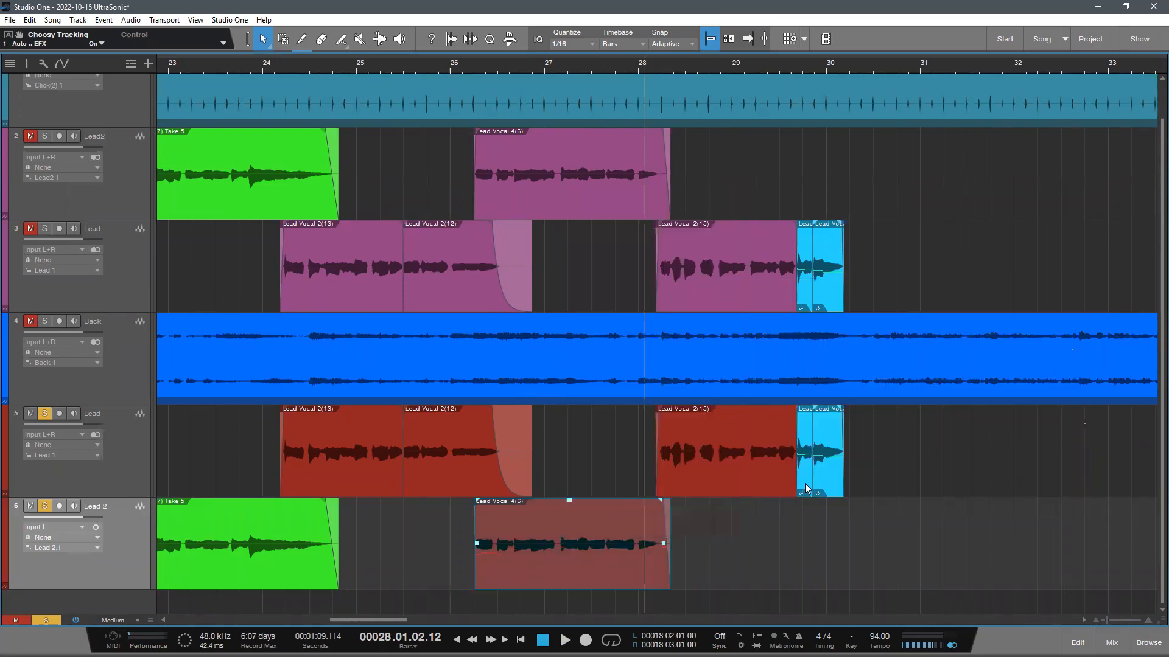
click(691, 549)
key(shift+w)
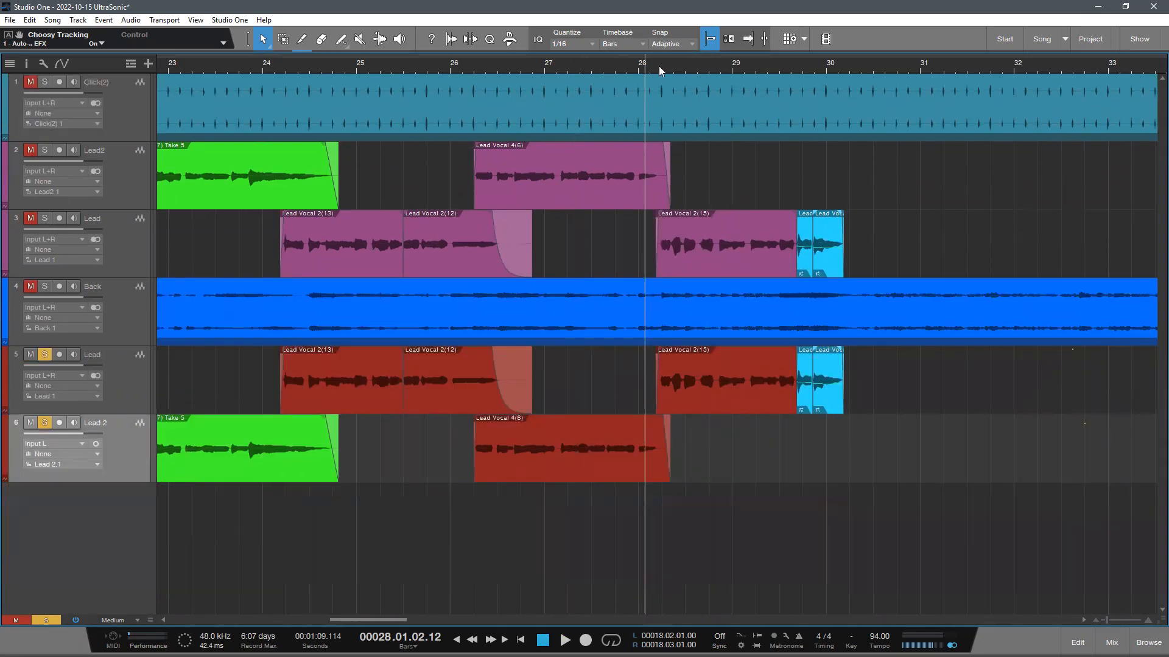
- Set the playhead to bar 20 and listen to the soloed Lead and Lead 2 tracks around that point
mouse_move(669, 66)
mouse_down()
mouse_move(700, 12)
mouse_move(656, 52)
mouse_up()
key(shift+e)
click(404, 65)
click(436, 56)
drag(464, 62, 482, 74)
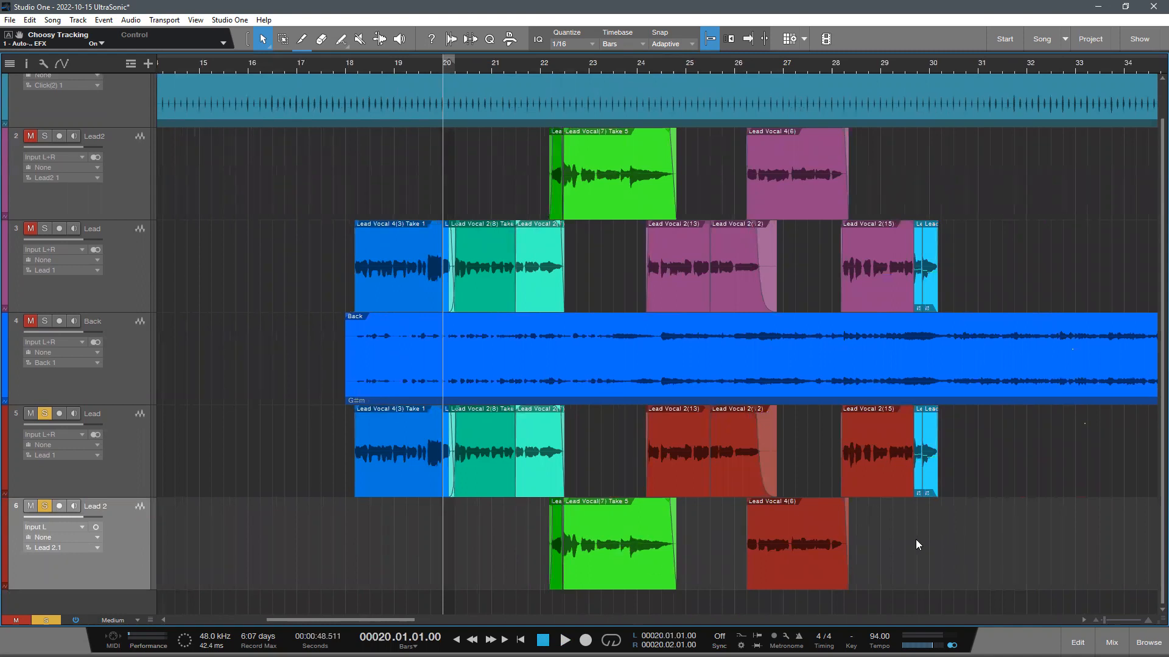
click(167, 446)
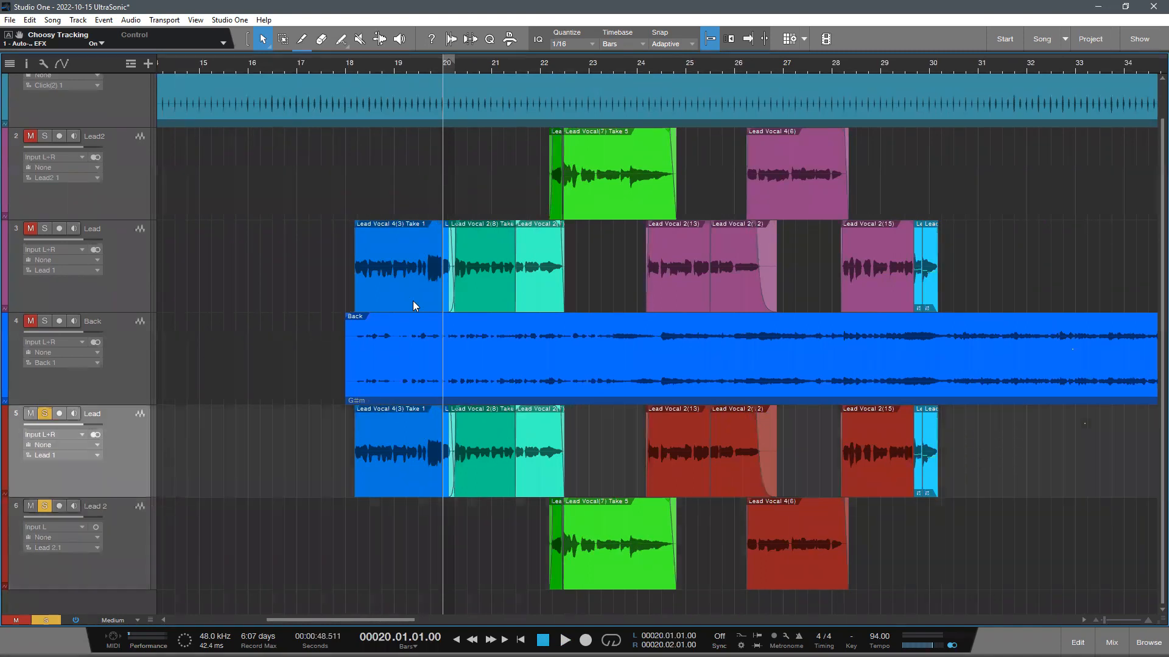
key(space)
drag(399, 65, 346, 104)
scroll(201, 220, up, 2)
scroll(258, 296, down, 2)
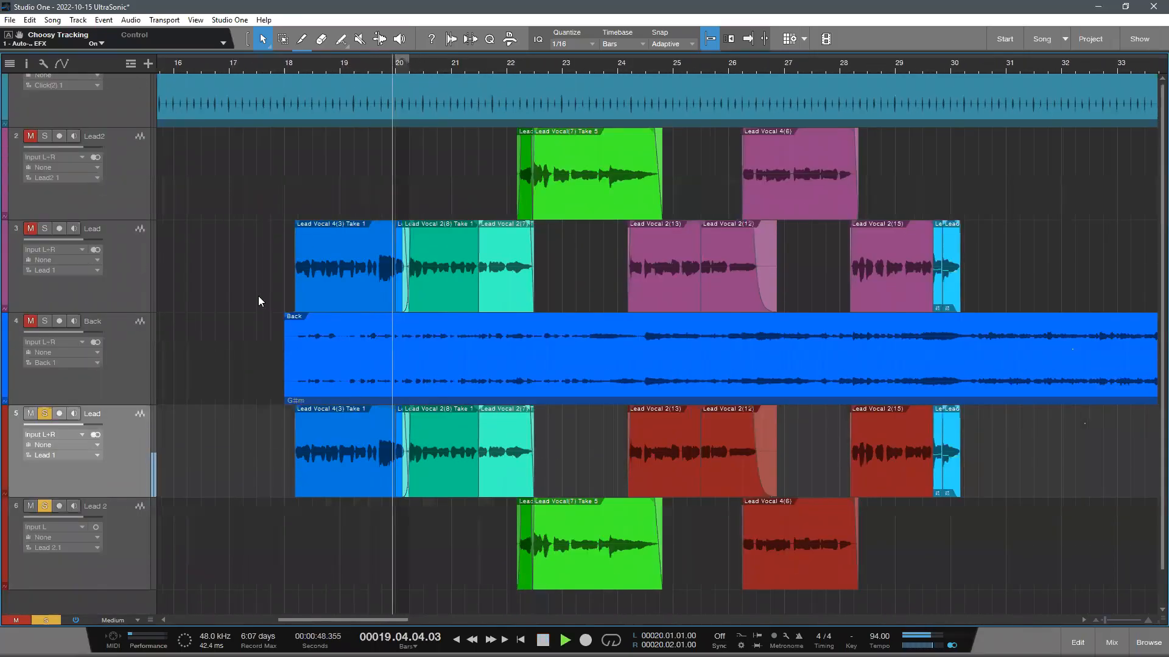
scroll(304, 350, up, 2)
scroll(262, 386, down, 2)
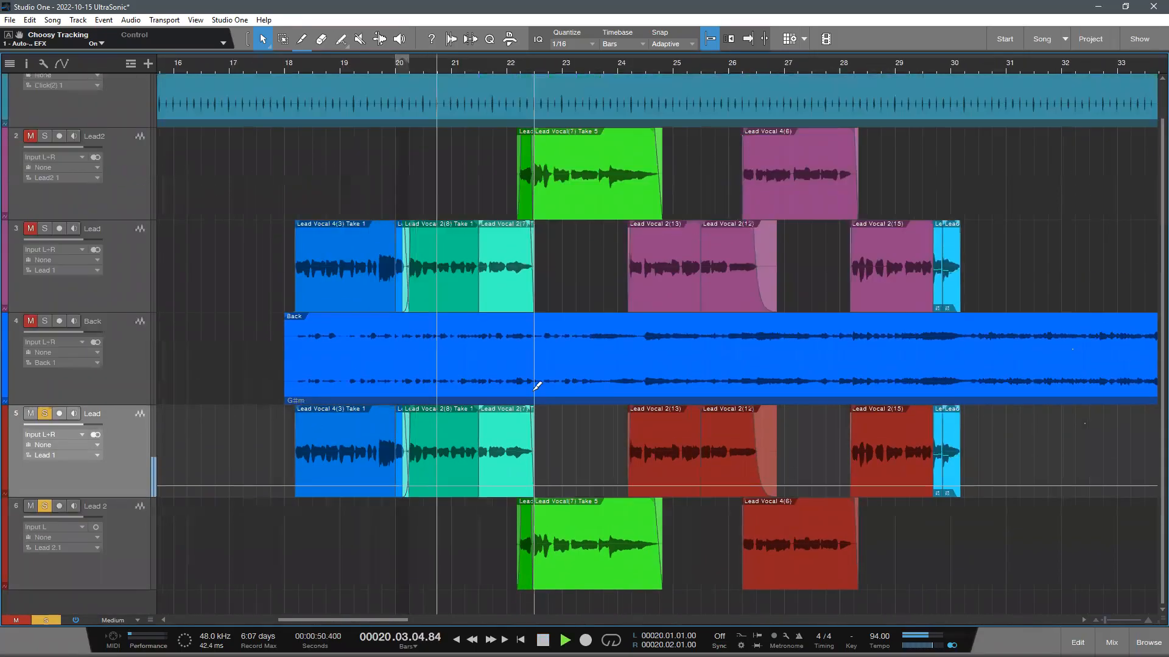
- Switch the Lead 2 track to stereo during playback, stop, and set the playhead to bar 22
click(96, 505)
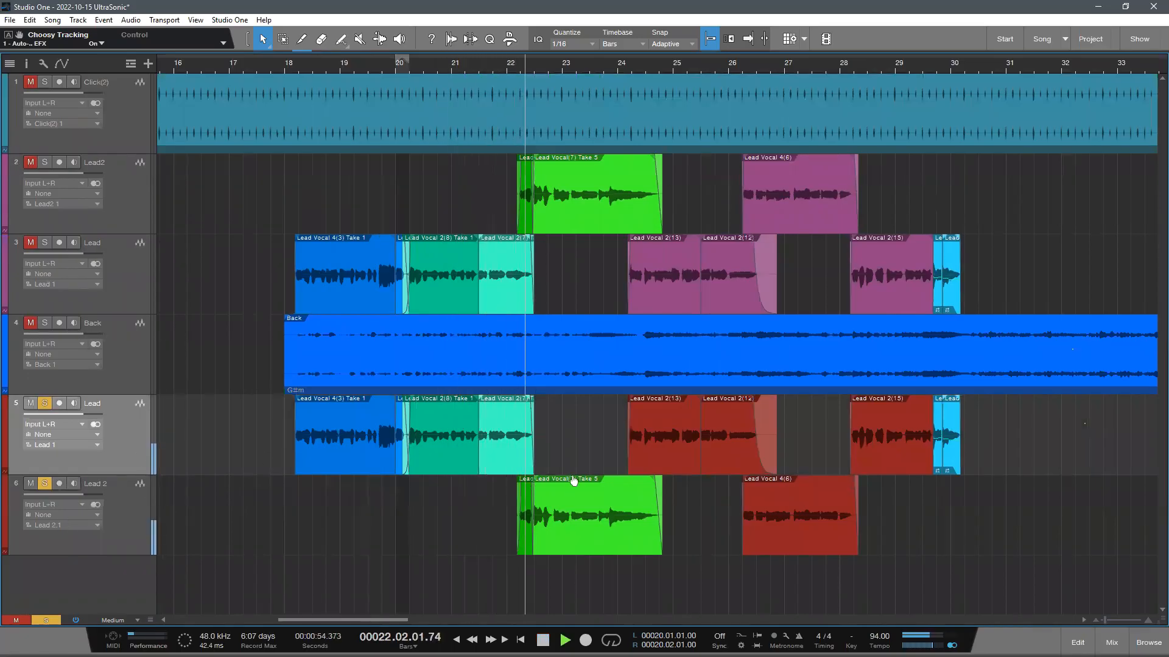
scroll(584, 71, down, 1)
drag(584, 71, 547, 106)
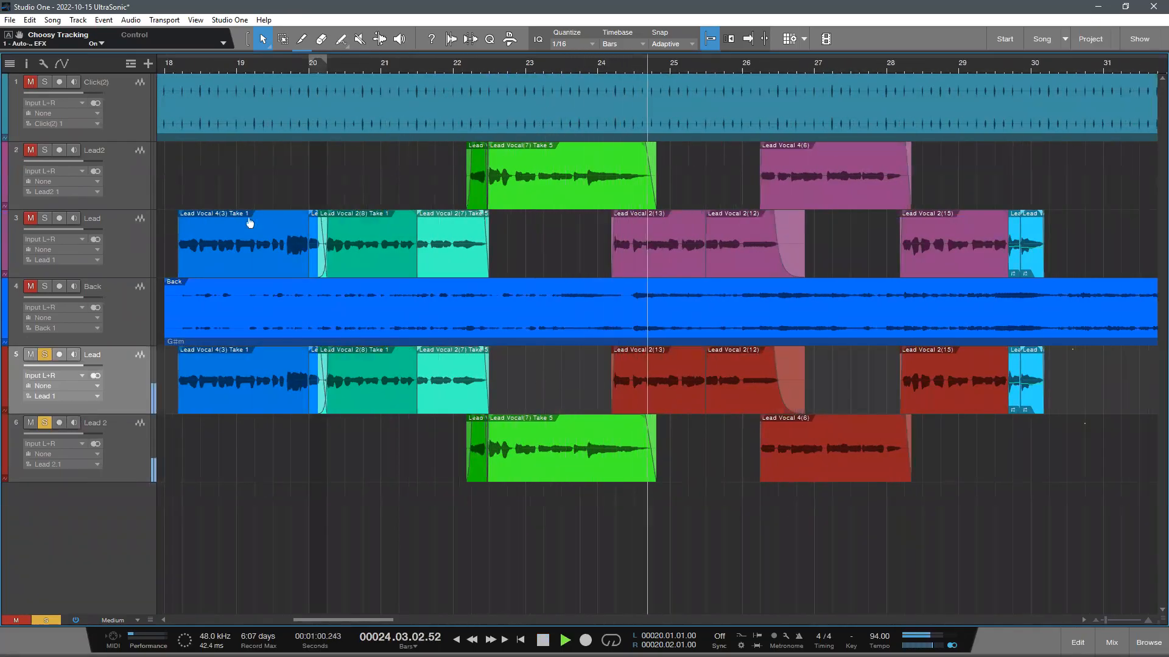
key(space)
click(453, 62)
drag(425, 72, 381, 81)
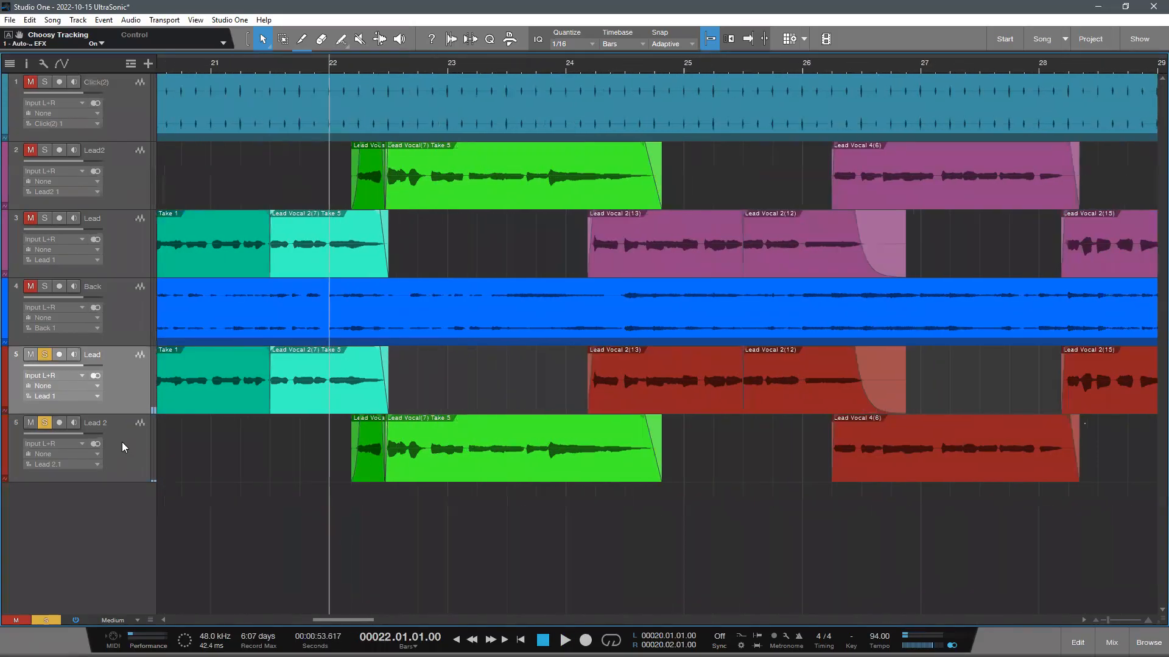
- Check the insert effects of the original Lead2 track in the mixer and close the mixer
click(121, 442)
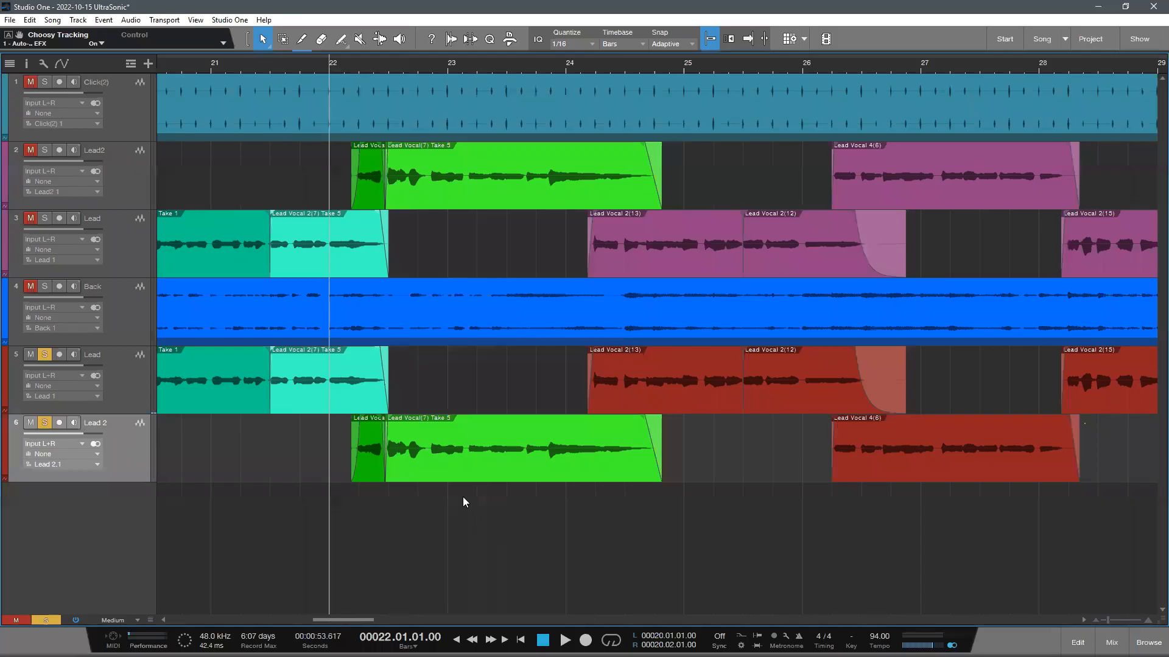
click(136, 152)
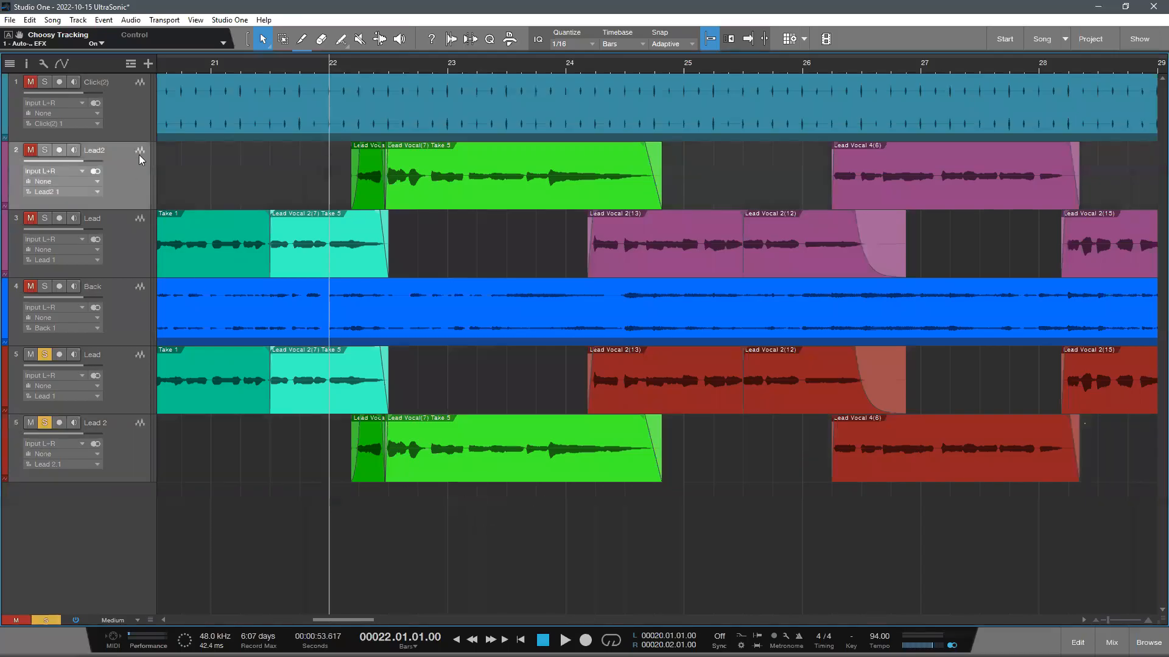
key(F3)
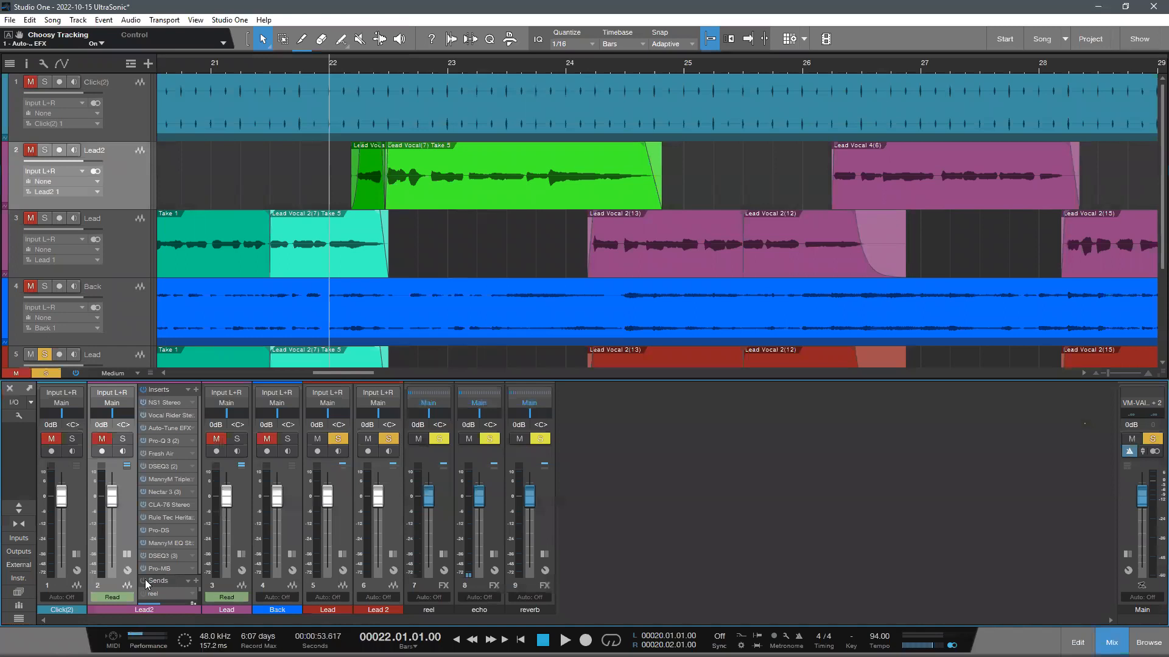
key(F3)
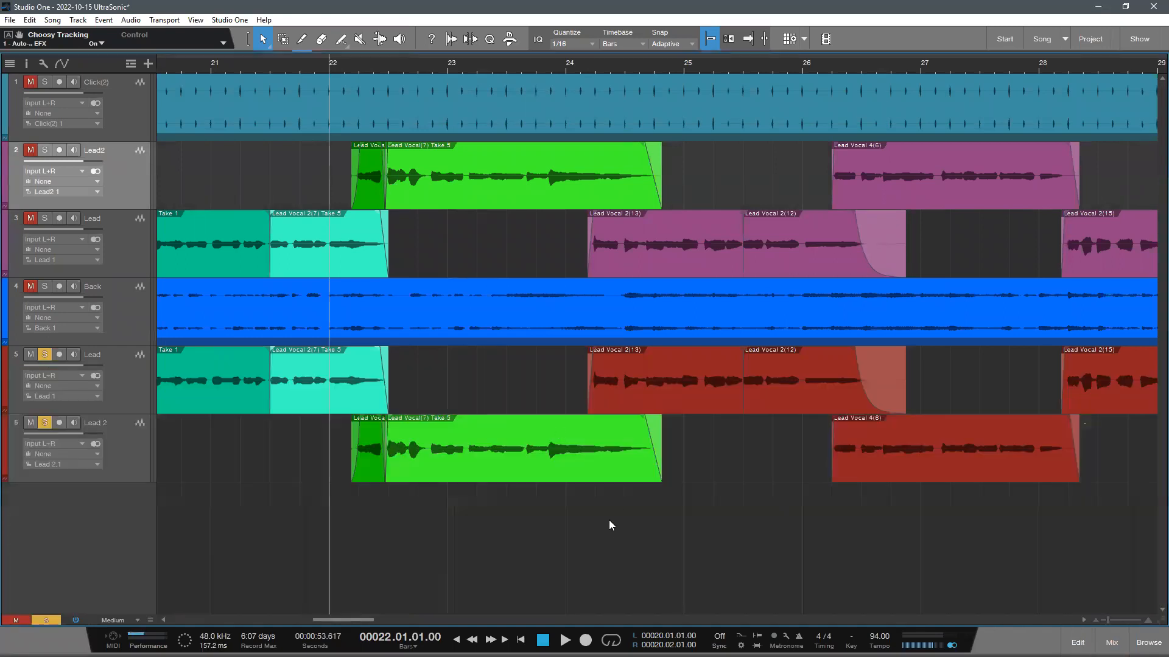
- Play the soloed Lead 2 track from bar 22 to hear its first phrase
scroll(579, 523, up, 1)
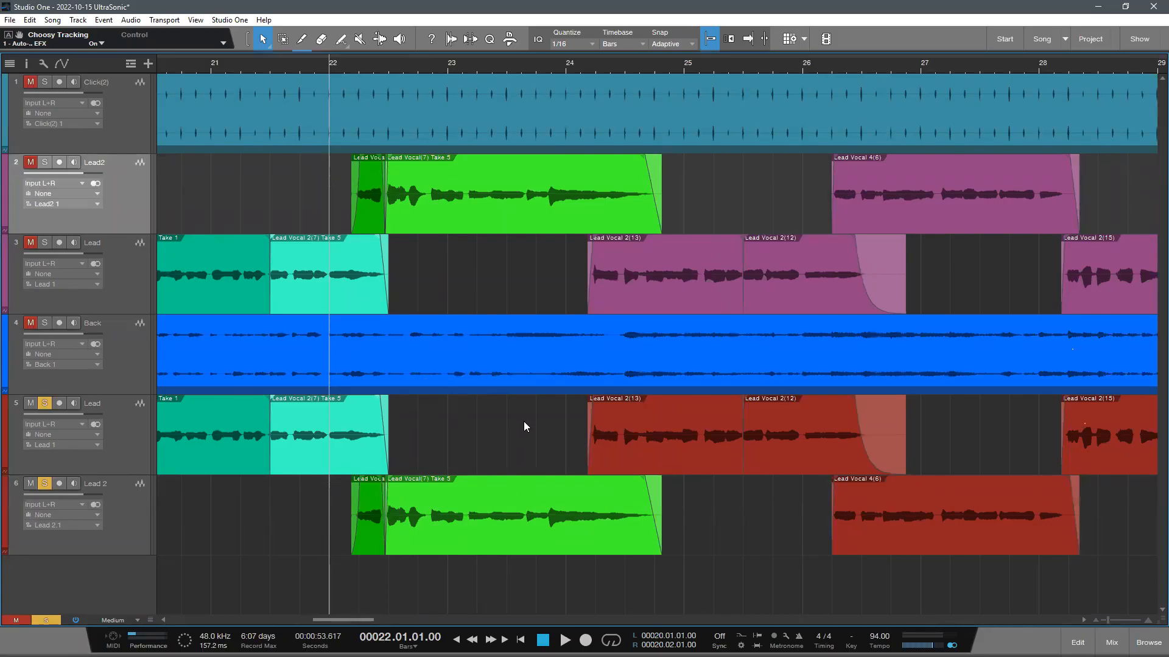
key(space)
click(144, 485)
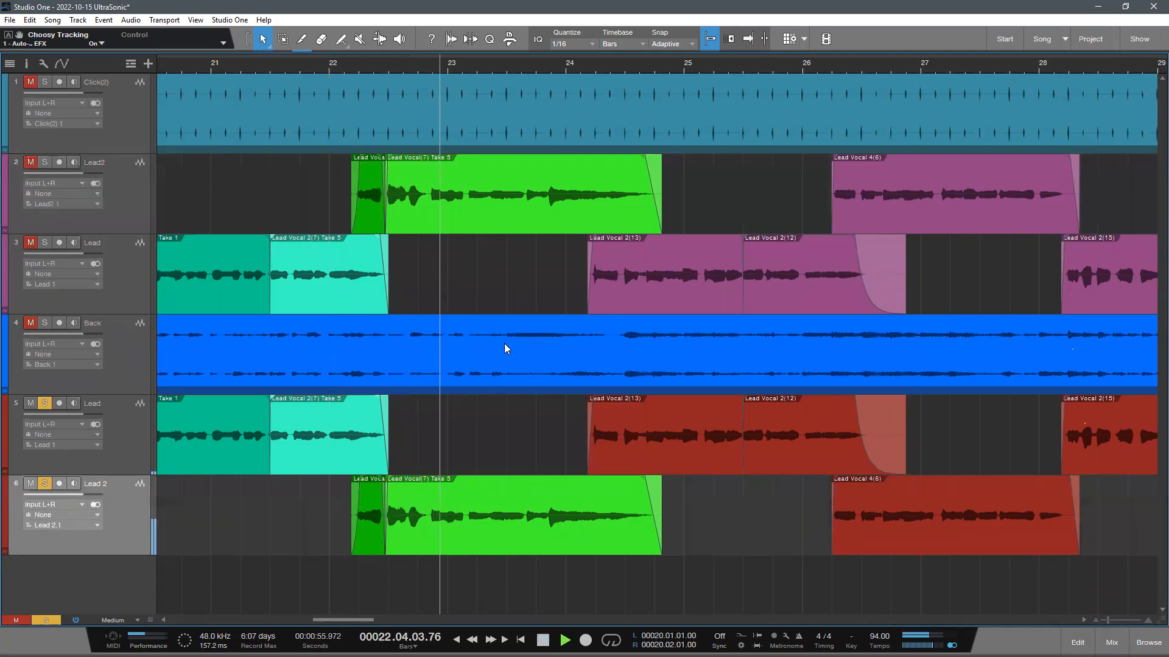
key(space)
- Mute the Lead 2 track, unmute and solo the original Lead2 track, and play from bar 22
click(30, 484)
click(31, 162)
click(44, 162)
click(345, 64)
key(space)
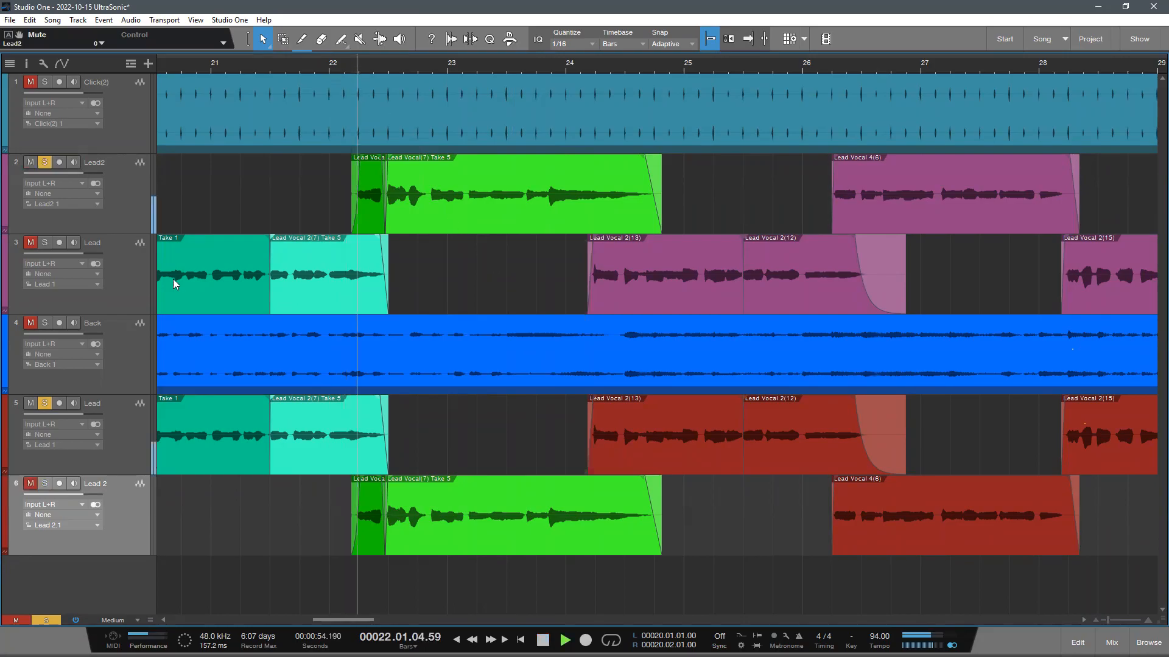
- Mute the red Lead track and listen to the original Lead2 track on its own
click(31, 405)
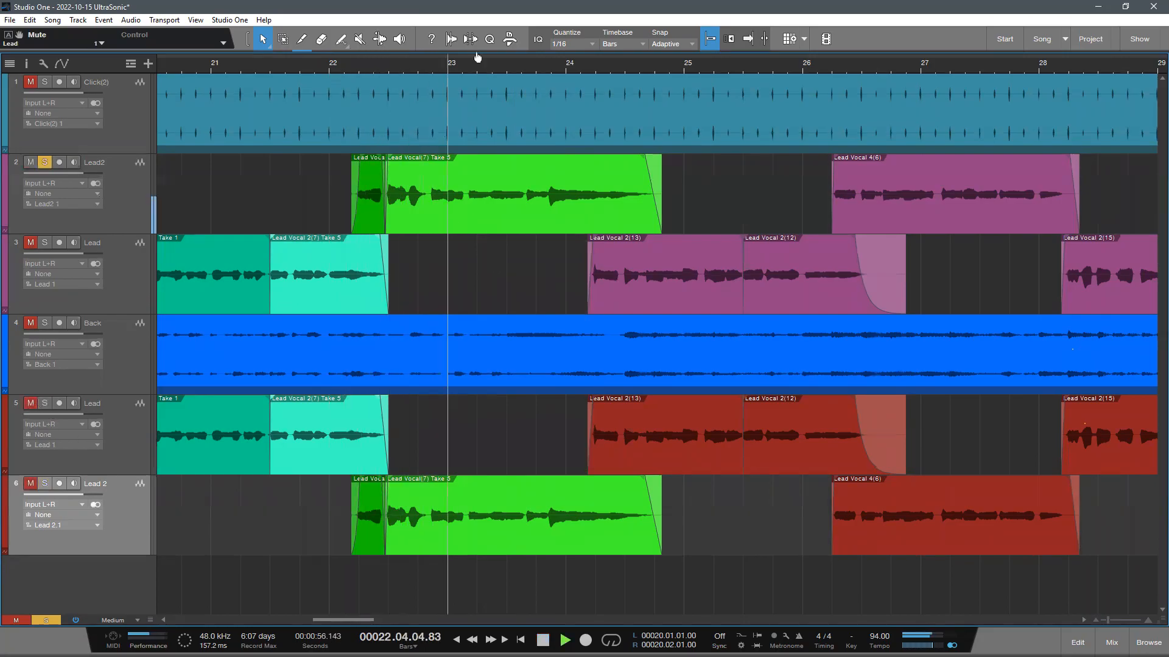
key(w)
click(126, 201)
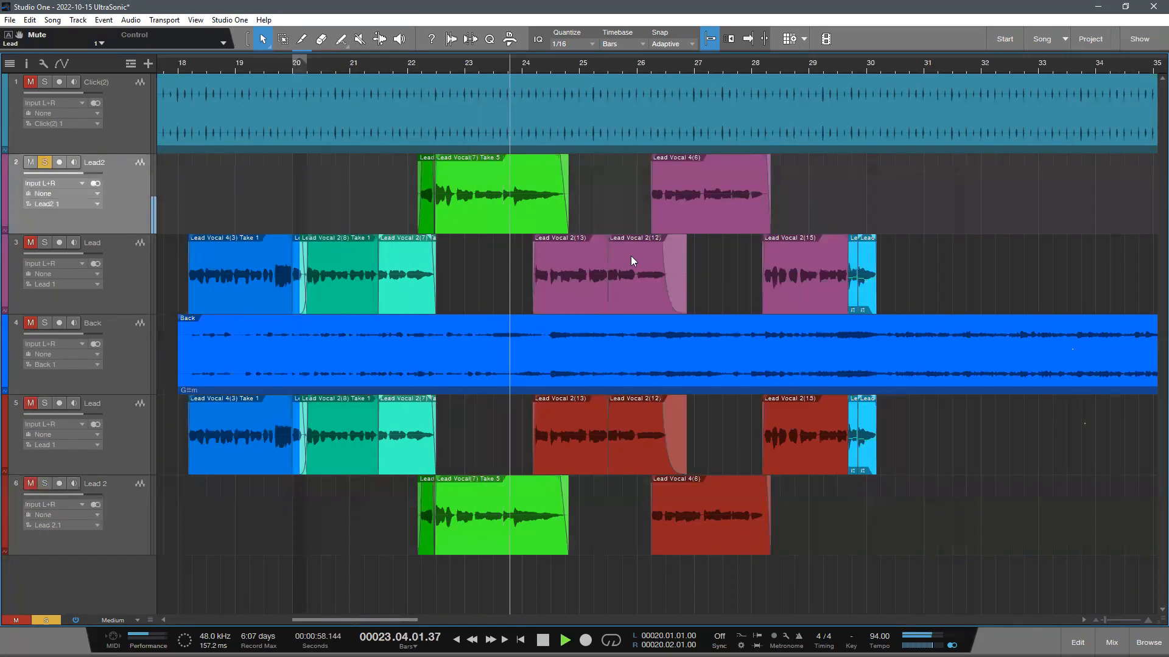
key(space)
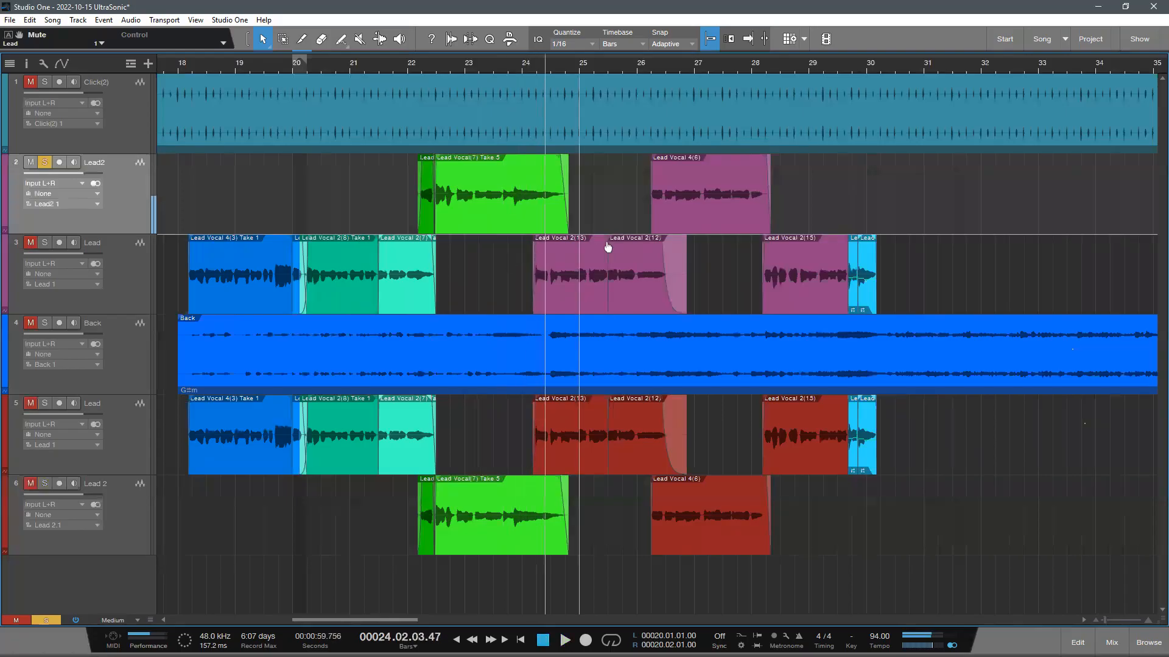
- Set the playhead to bar 22, beat 2, and unmute and solo the red Lead track
scroll(608, 247, down, 1)
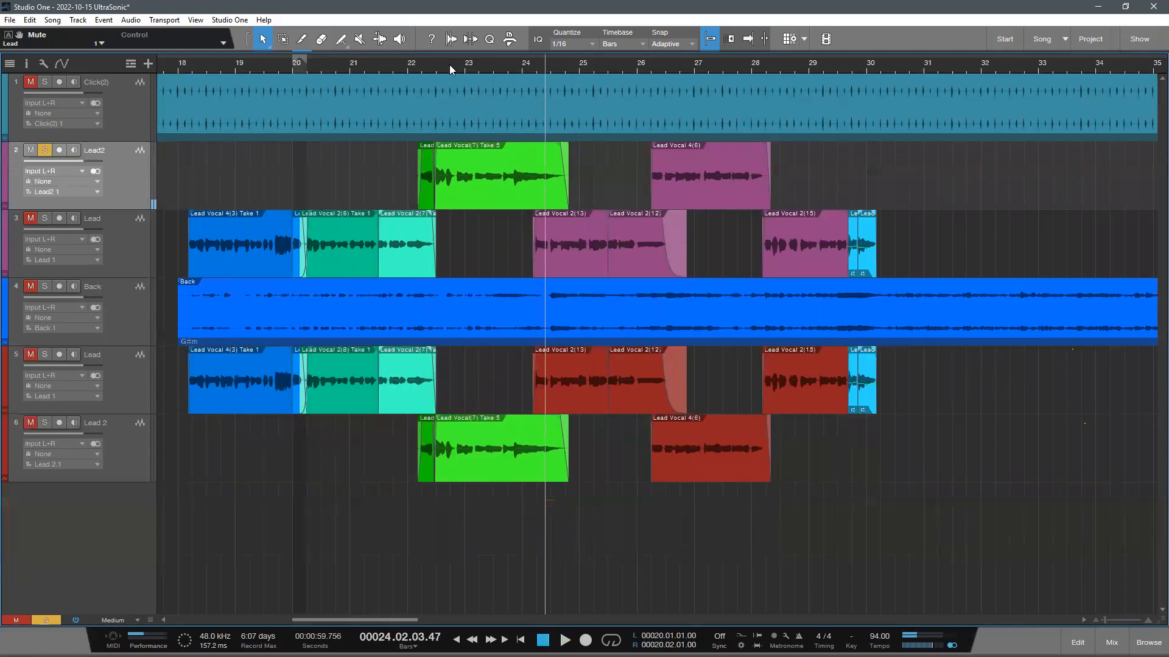
drag(420, 60, 466, 67)
click(31, 354)
click(44, 355)
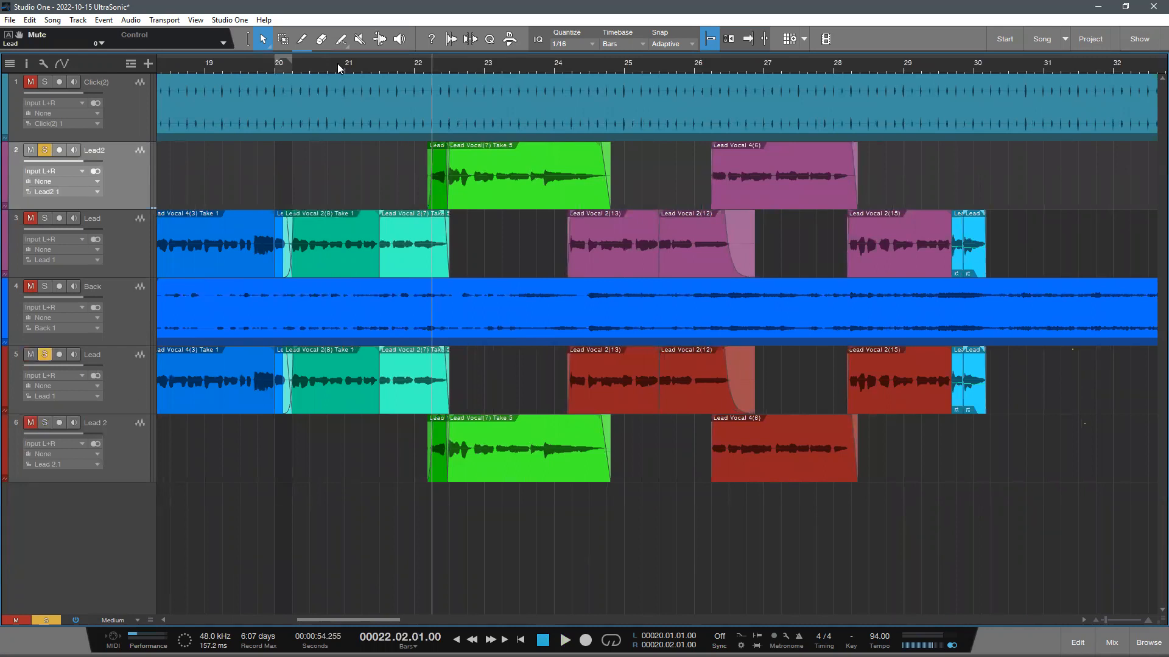
- Play the soloed red Lead track from its first phrase at bar 18
key(space)
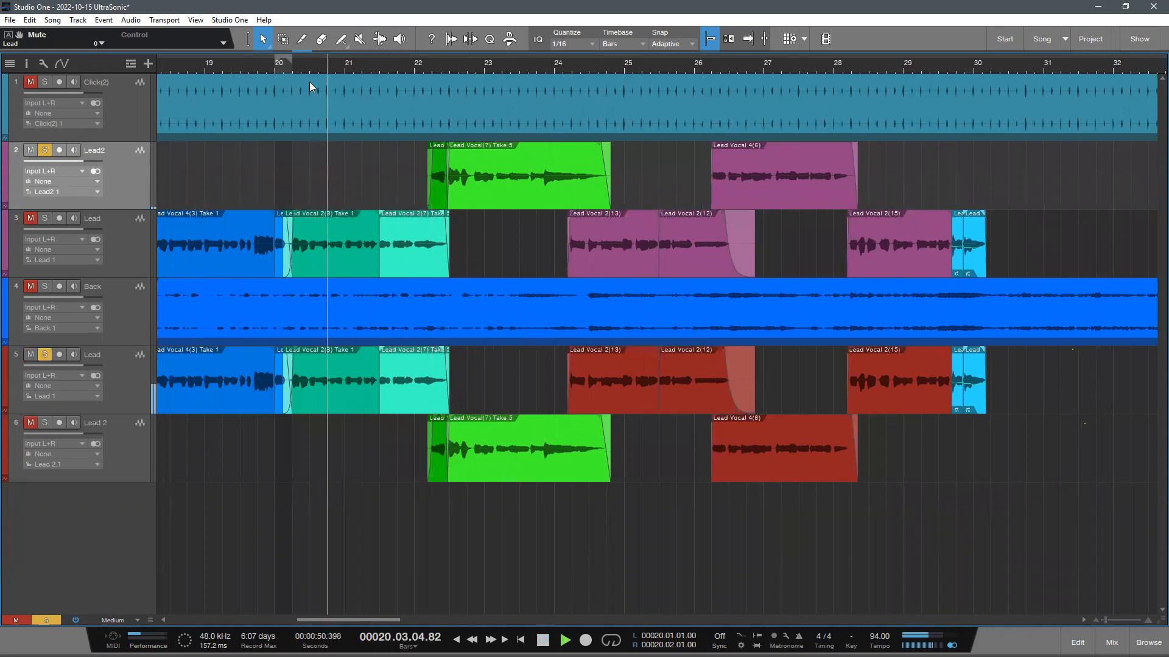
drag(496, 68, 377, 88)
click(318, 66)
key(e)
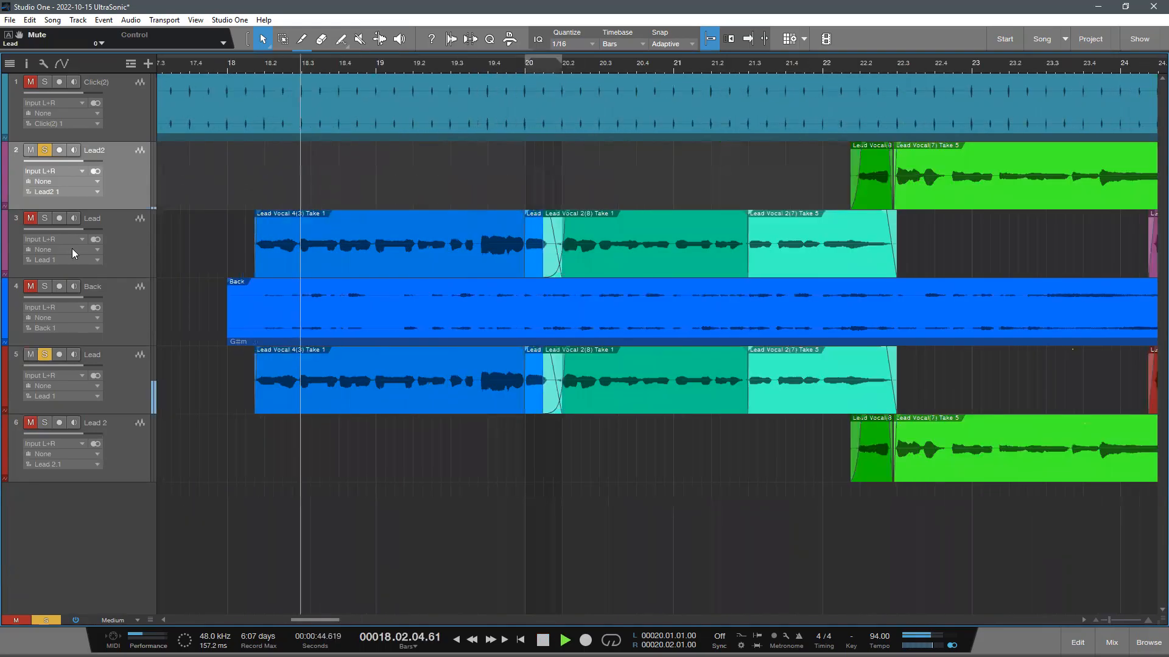
key(w)
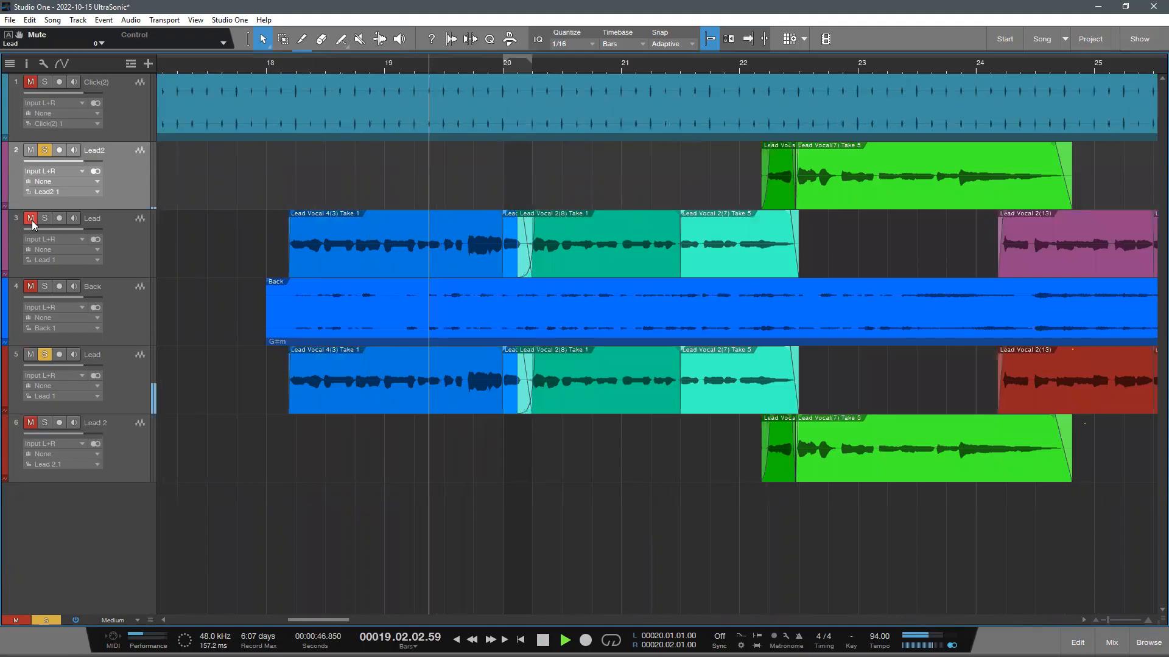
- Mute the red Lead track, unmute and solo the original Lead track, and play its first phrase from bar 18
click(31, 221)
key(space)
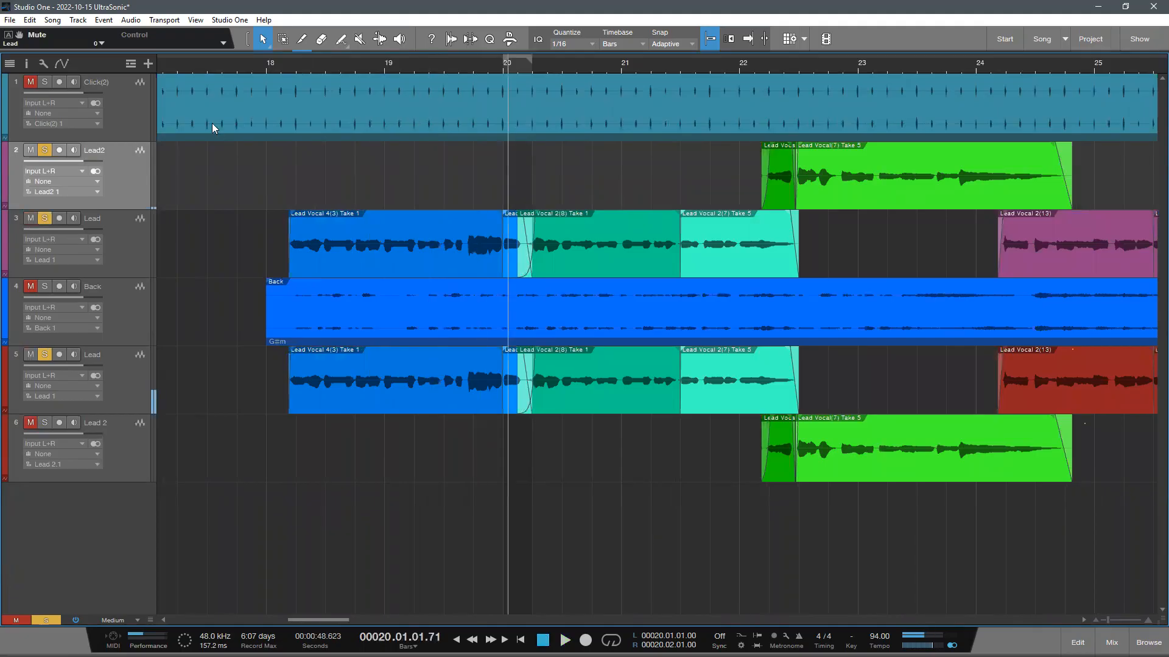
key(space)
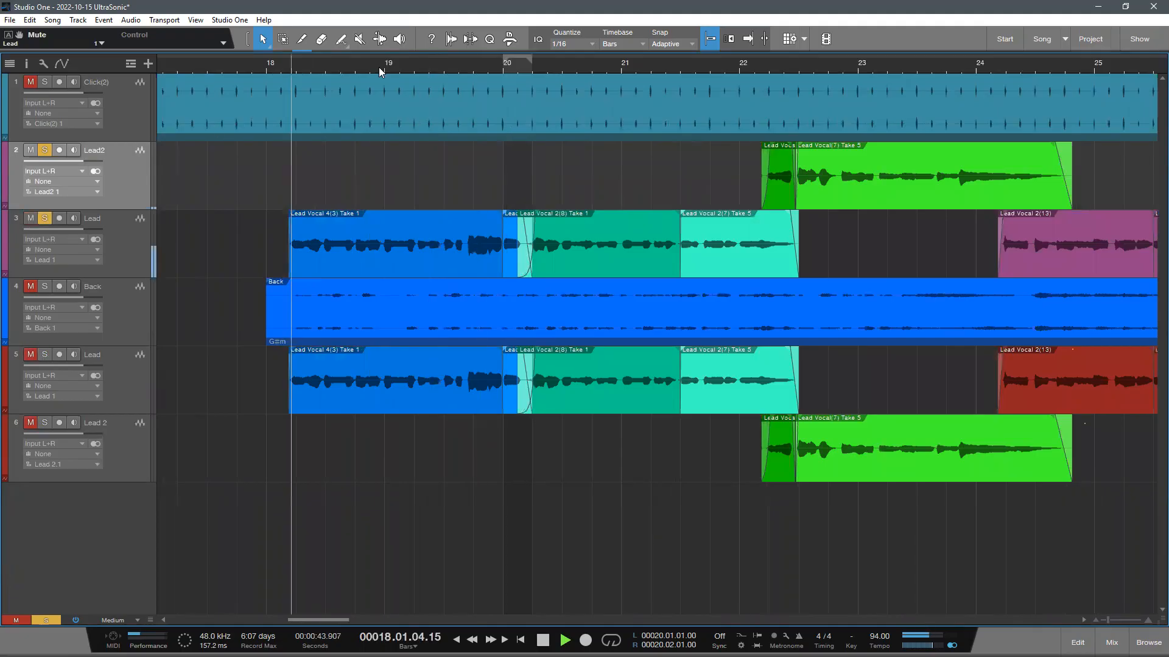
click(144, 217)
key(space)
- Remove the Auto-Key insert from the original Lead channel and activate the channel's remaining inserts
key(F3)
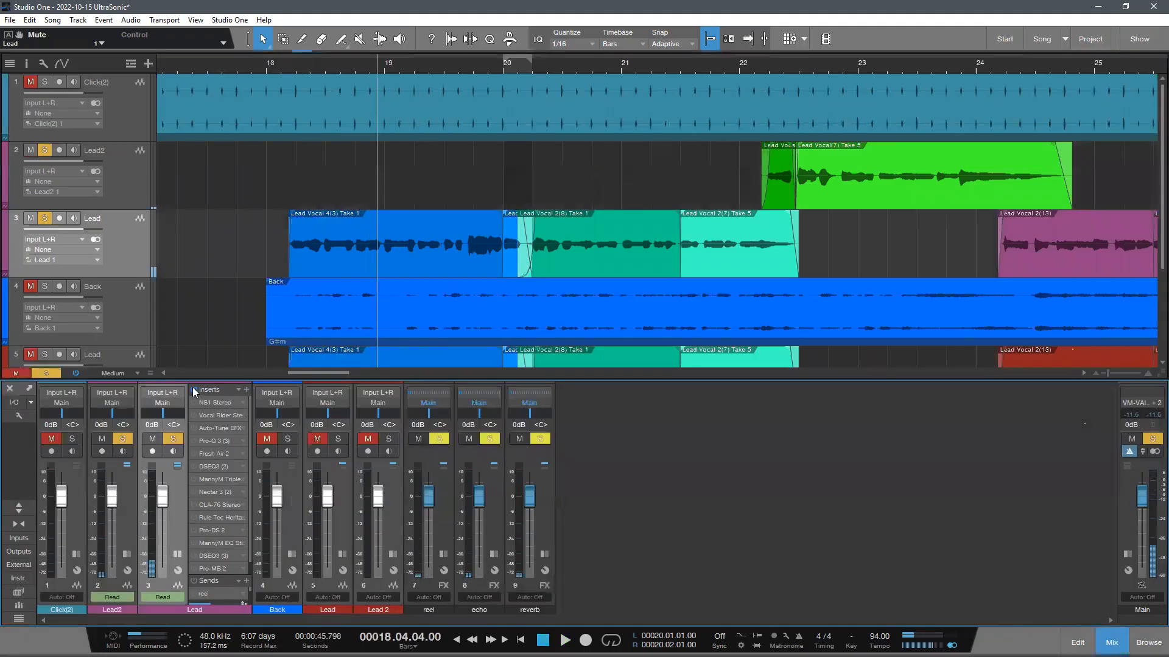
drag(227, 382, 232, 317)
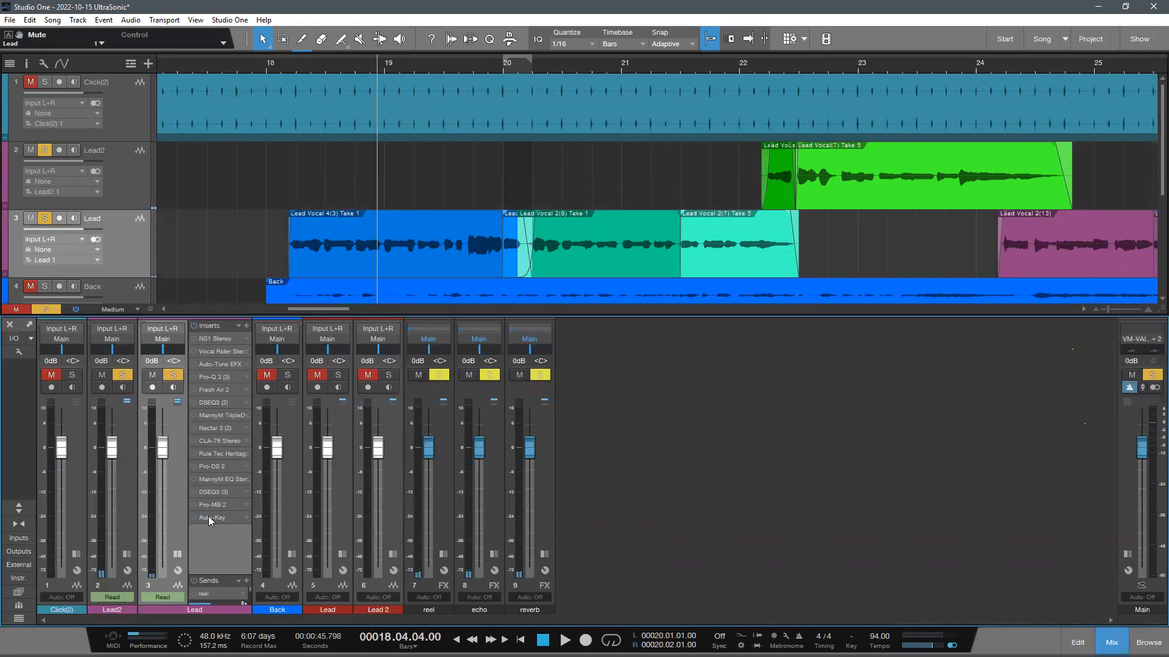
right_click(208, 516)
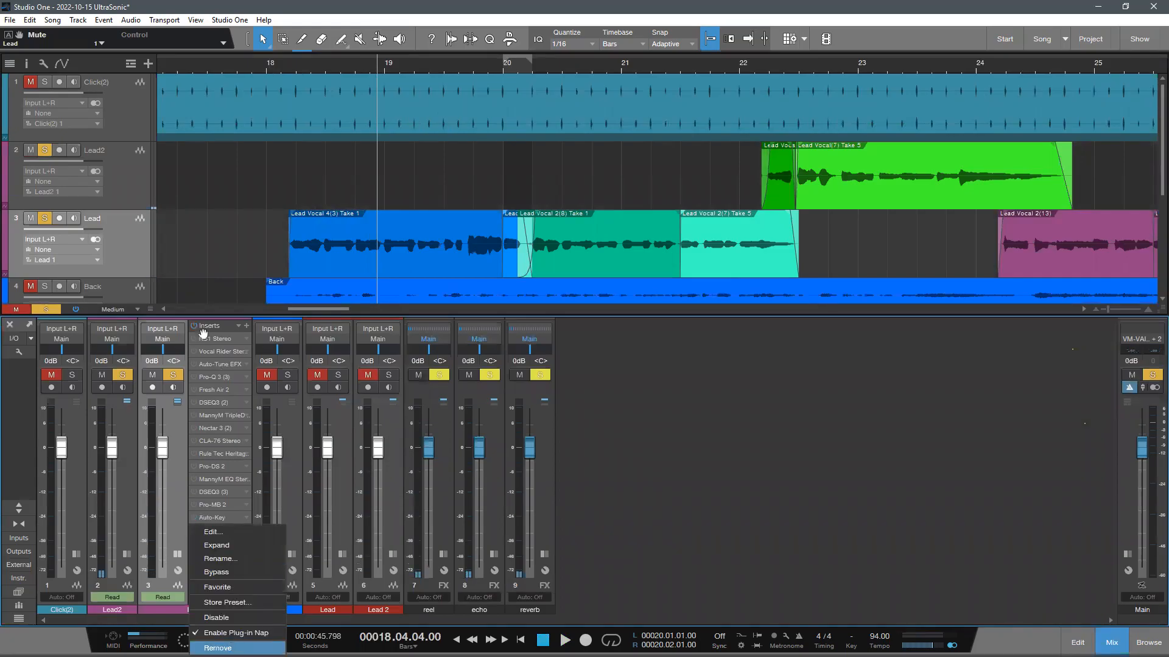
key(Return)
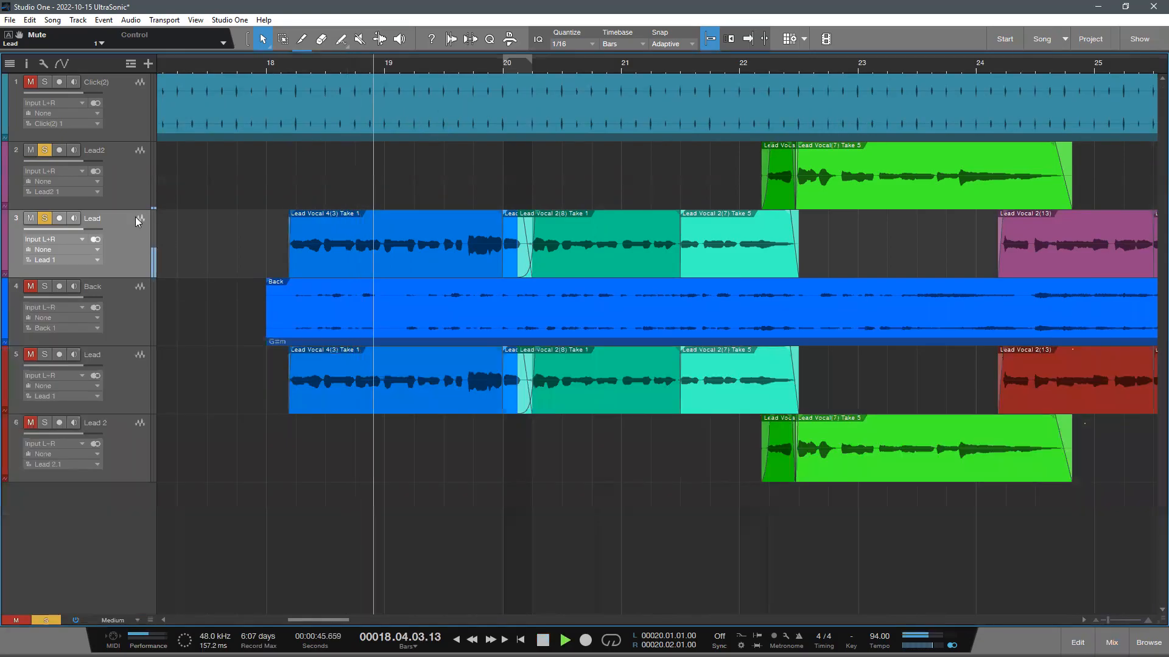
- Play the original Lead and Lead2 tracks with their effects active from bar 18 into bar 23
key(F3)
key(space)
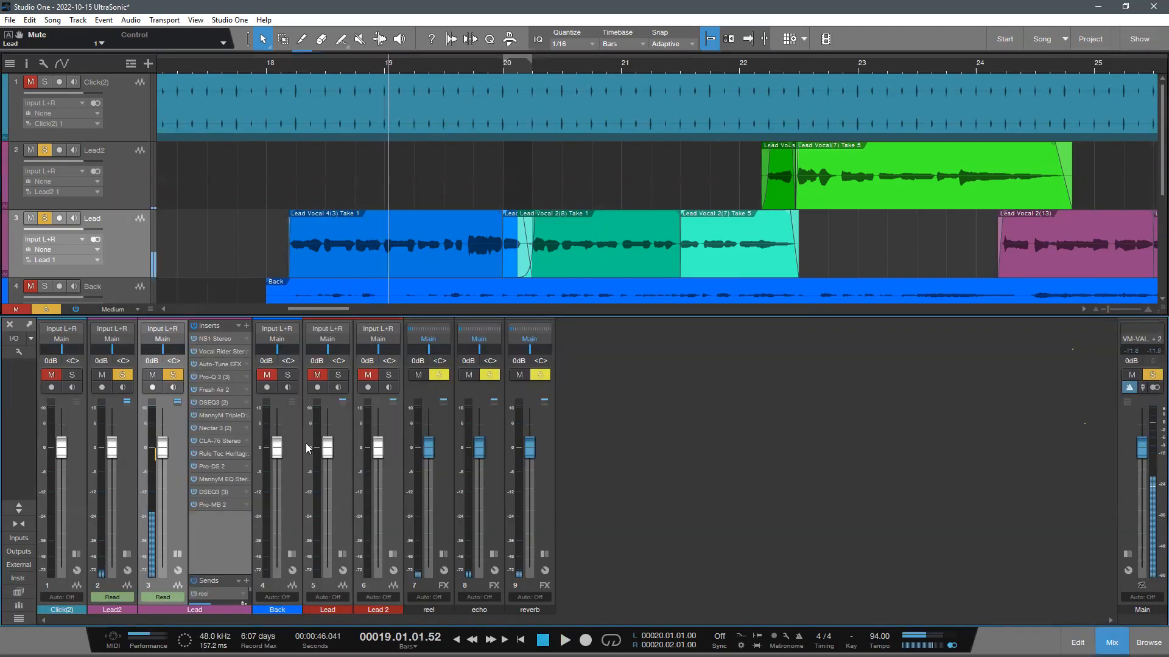
key(space)
key(F3)
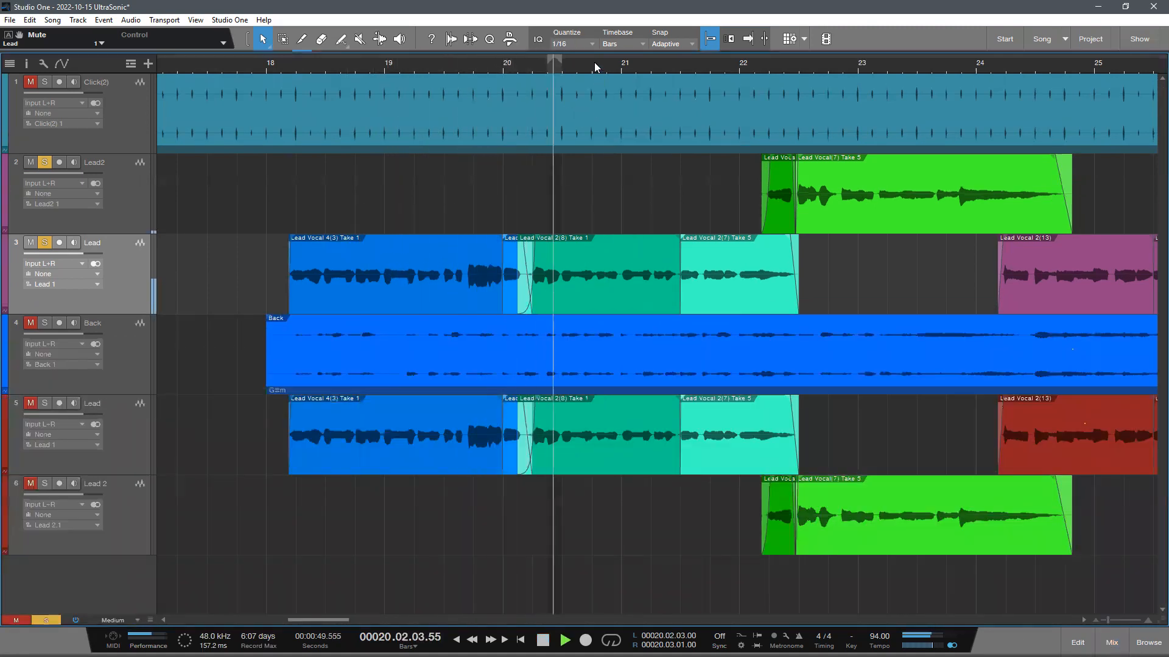
drag(594, 62, 553, 53)
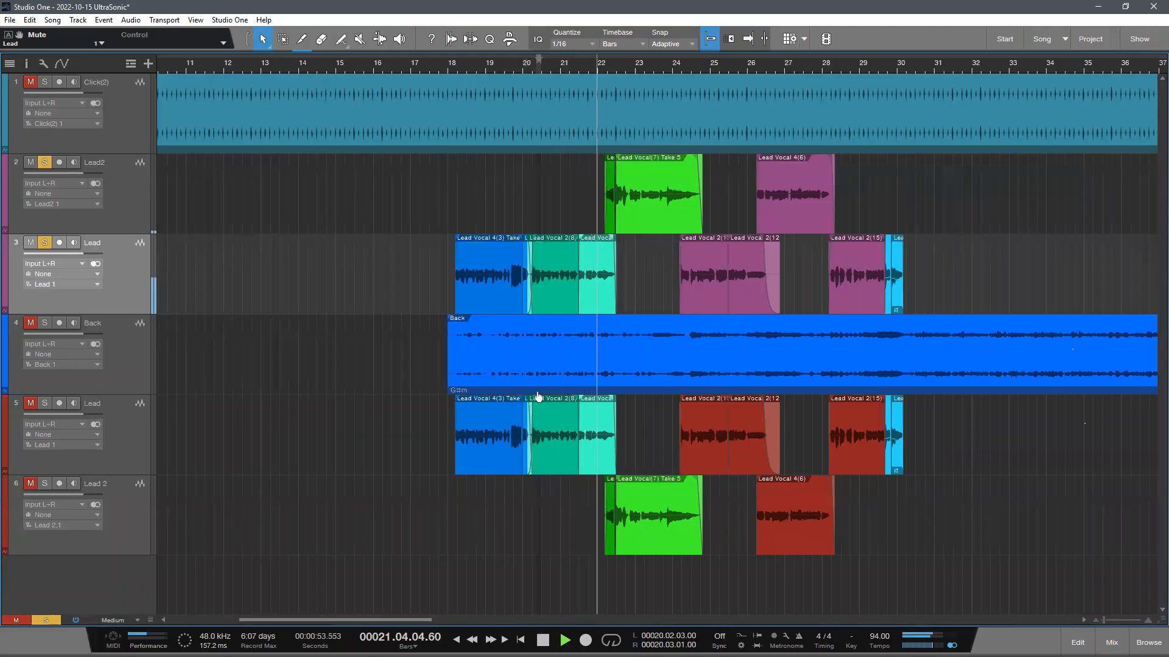
scroll(692, 362, down, 1)
drag(569, 77, 578, 241)
scroll(563, 256, up, 1)
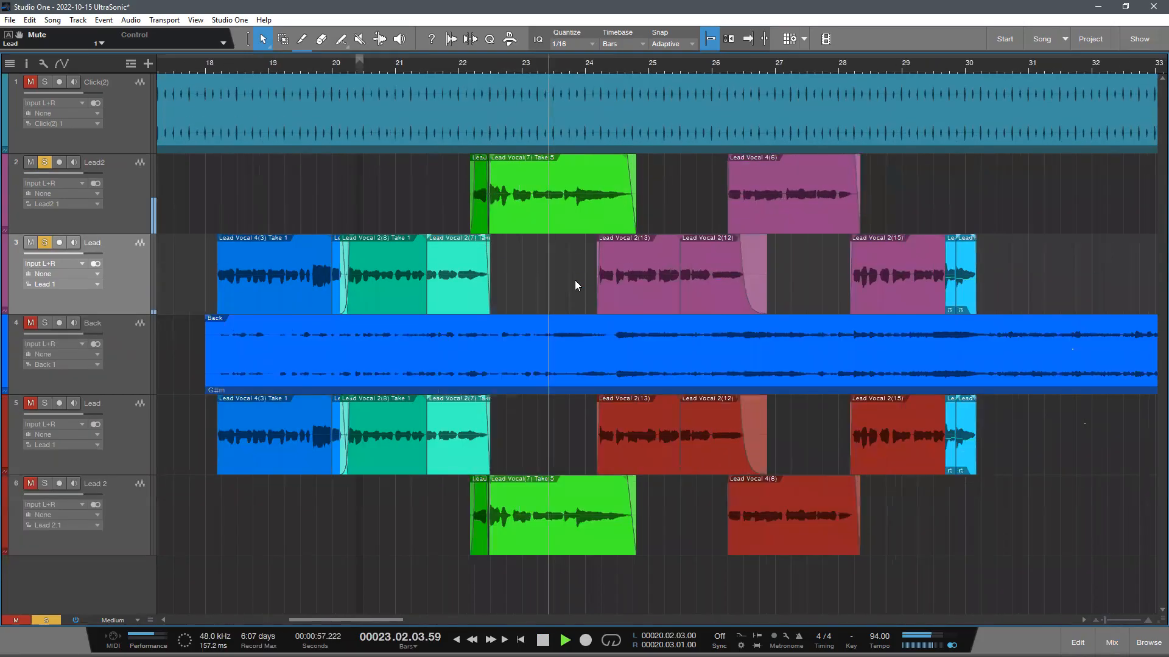
key(space)
scroll(393, 223, down, 1)
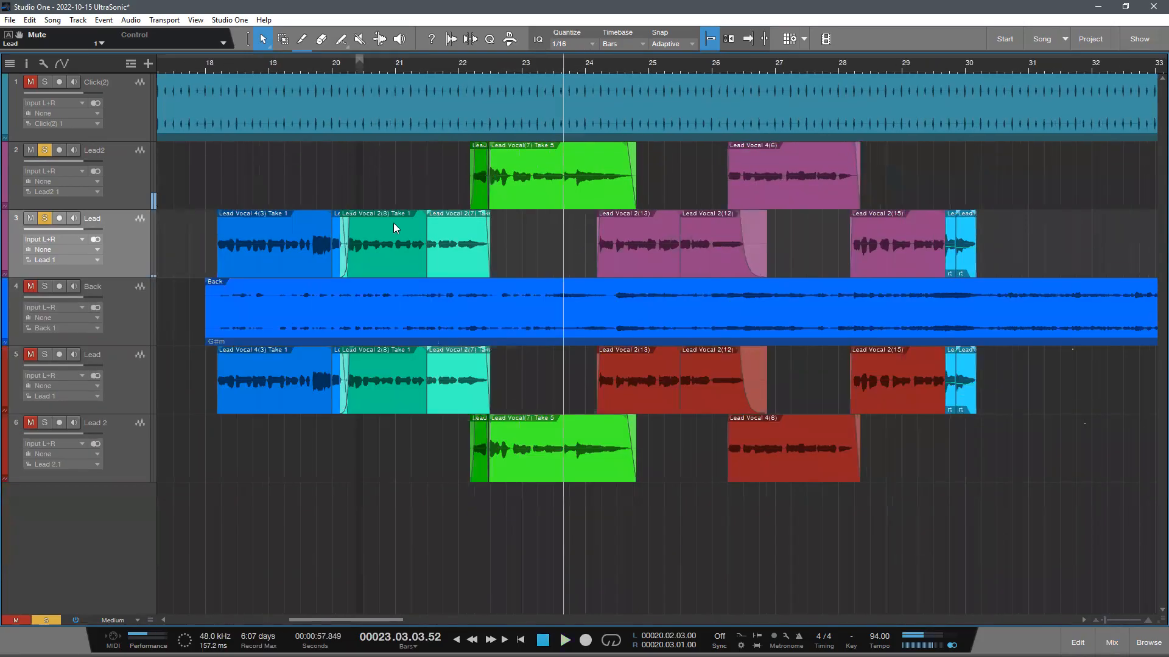
- Disable the original Lead2 and Lead tracks together
key(w)
key(w)
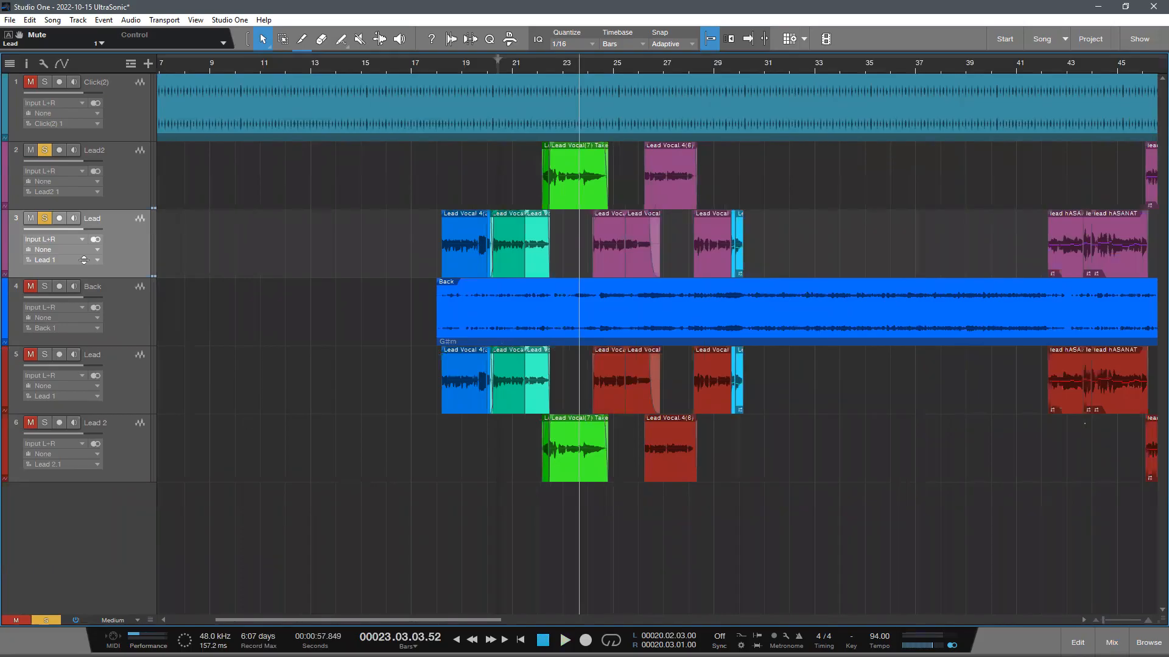
key(Up)
key(shift+Down)
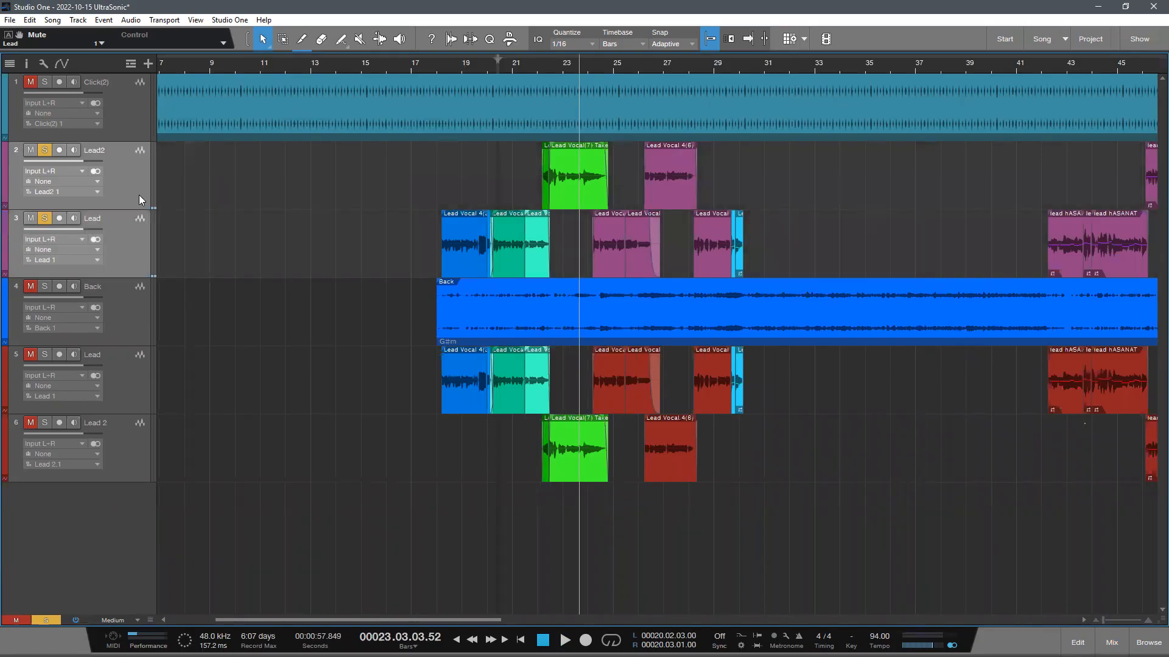
right_click(139, 193)
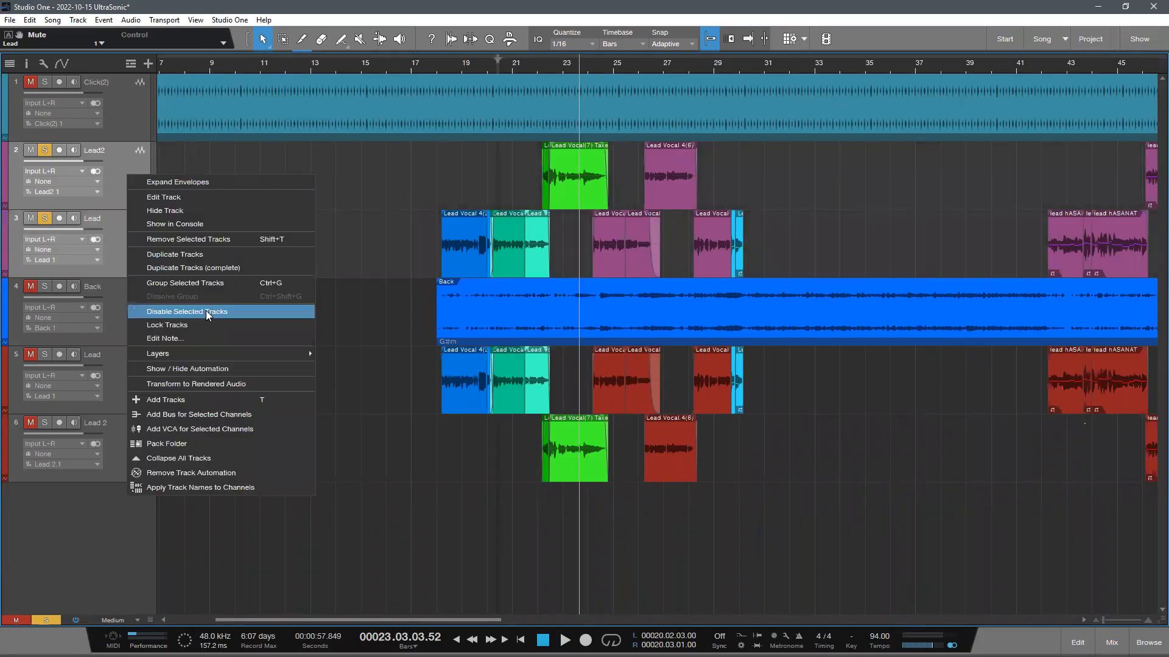
click(206, 311)
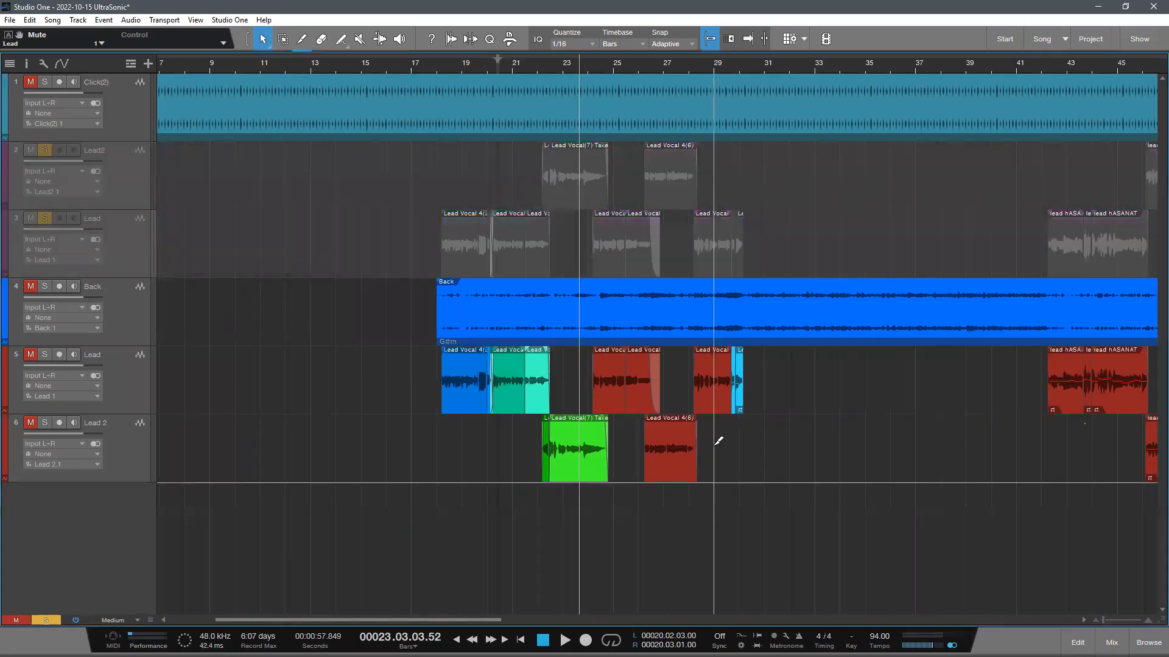
- Unmute and solo the red Lead track and set the playhead to the start of its first clip in bar 18
click(145, 362)
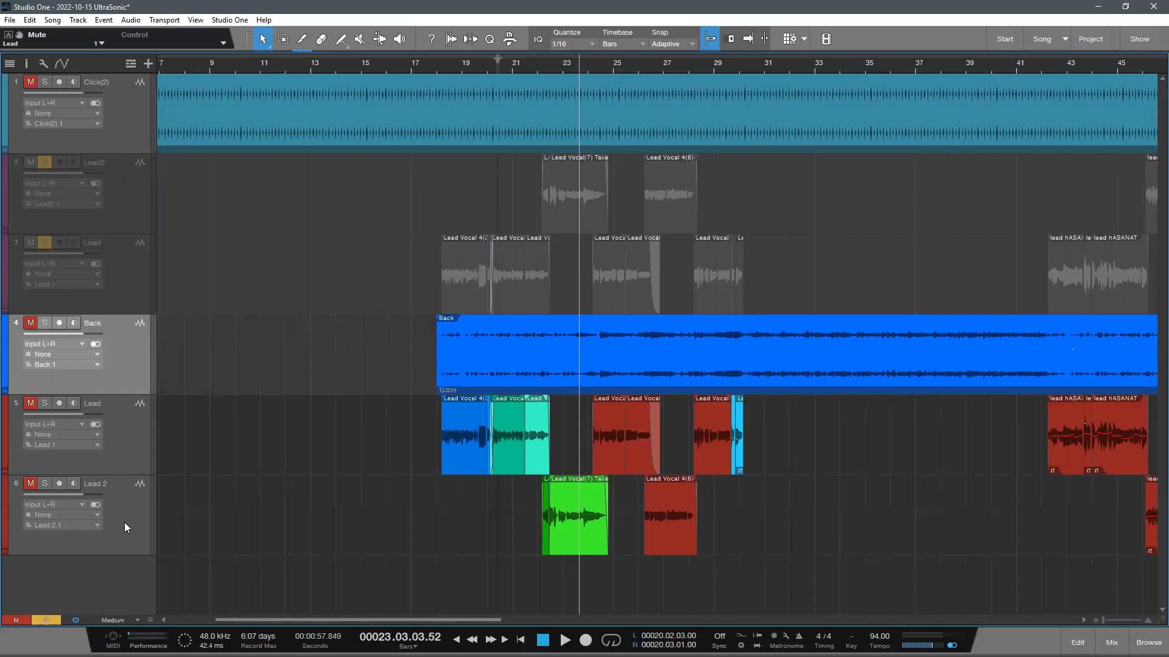
scroll(437, 470, up, 1)
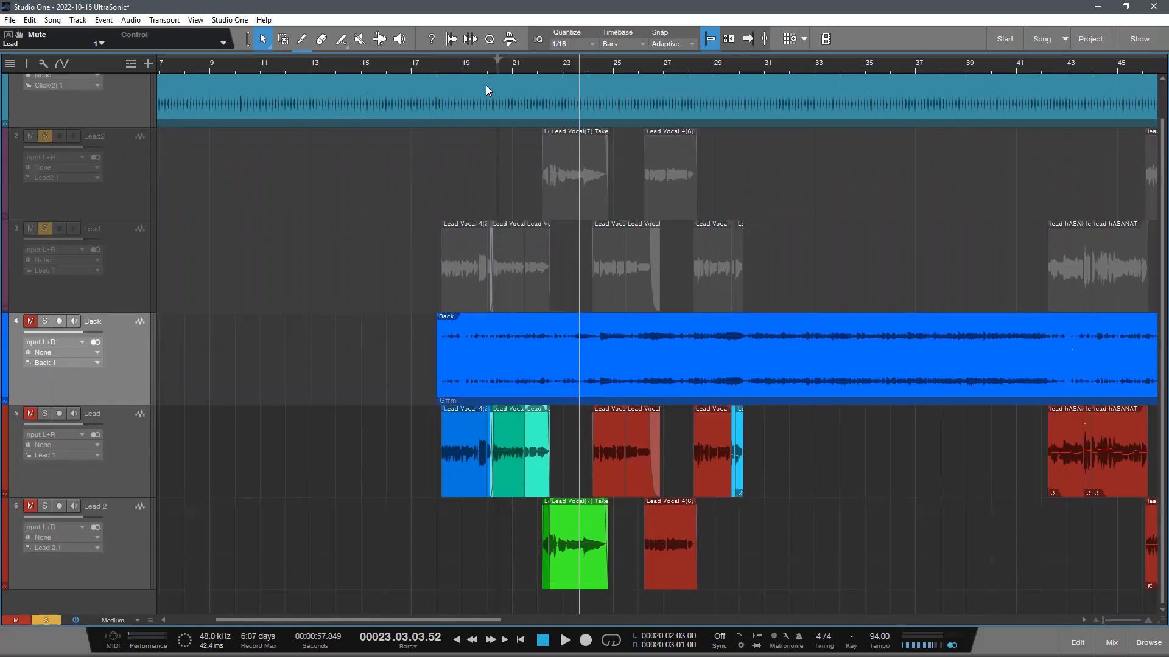
click(451, 64)
scroll(475, 87, up, 3)
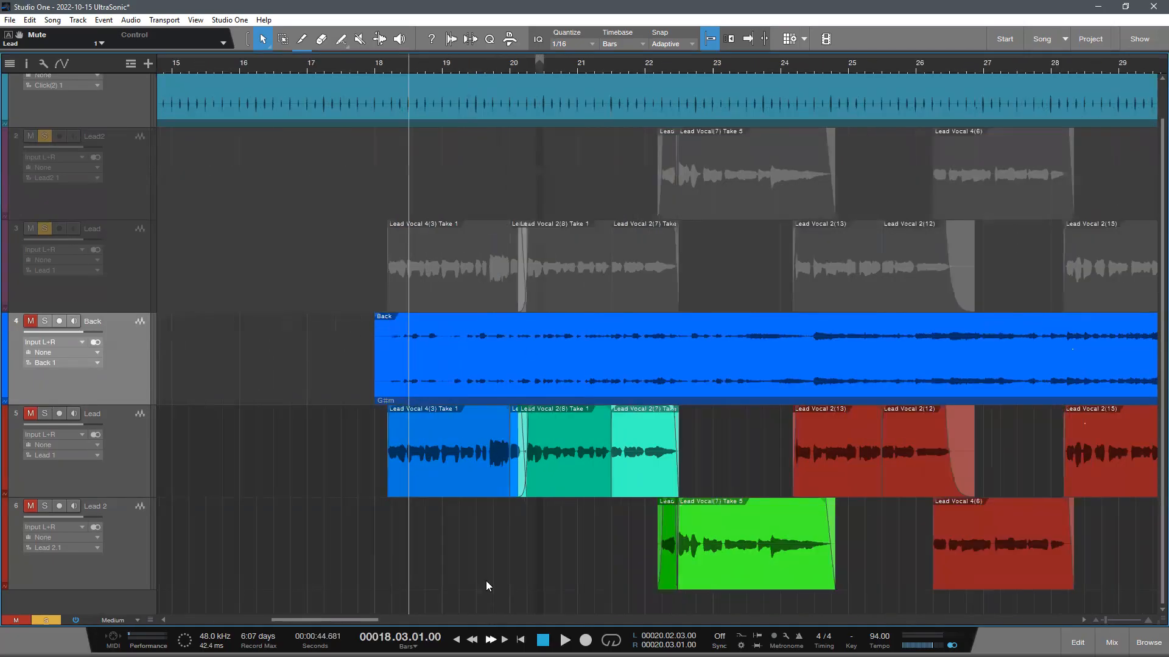
click(43, 415)
scroll(167, 423, up, 1)
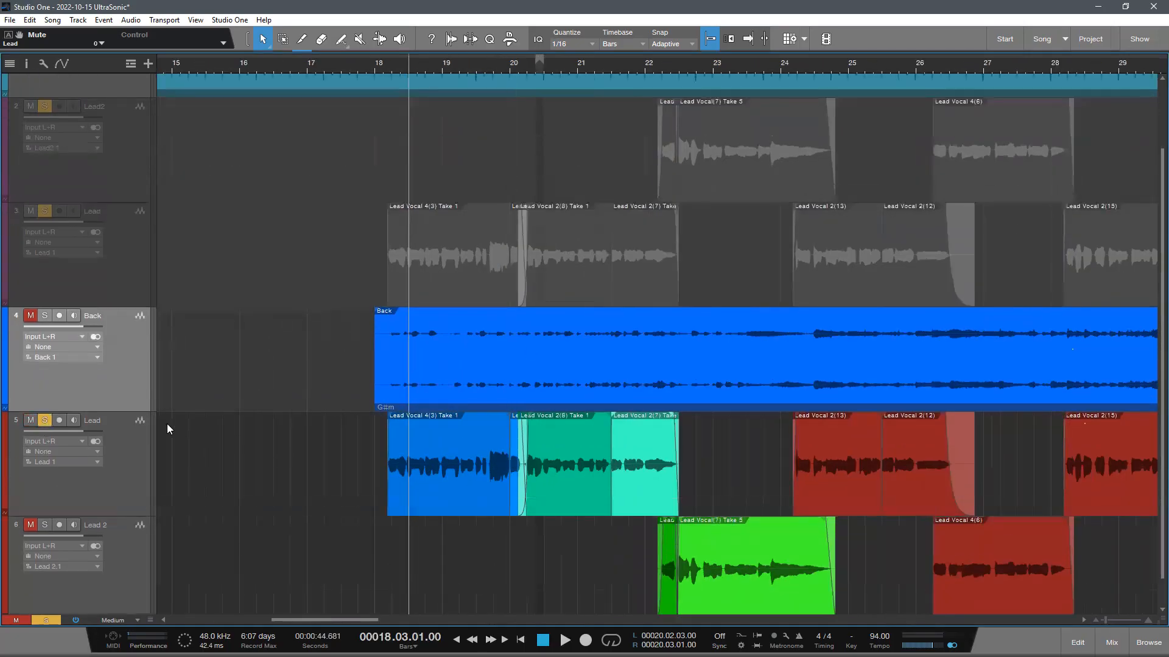
click(369, 455)
key(F3)
click(388, 63)
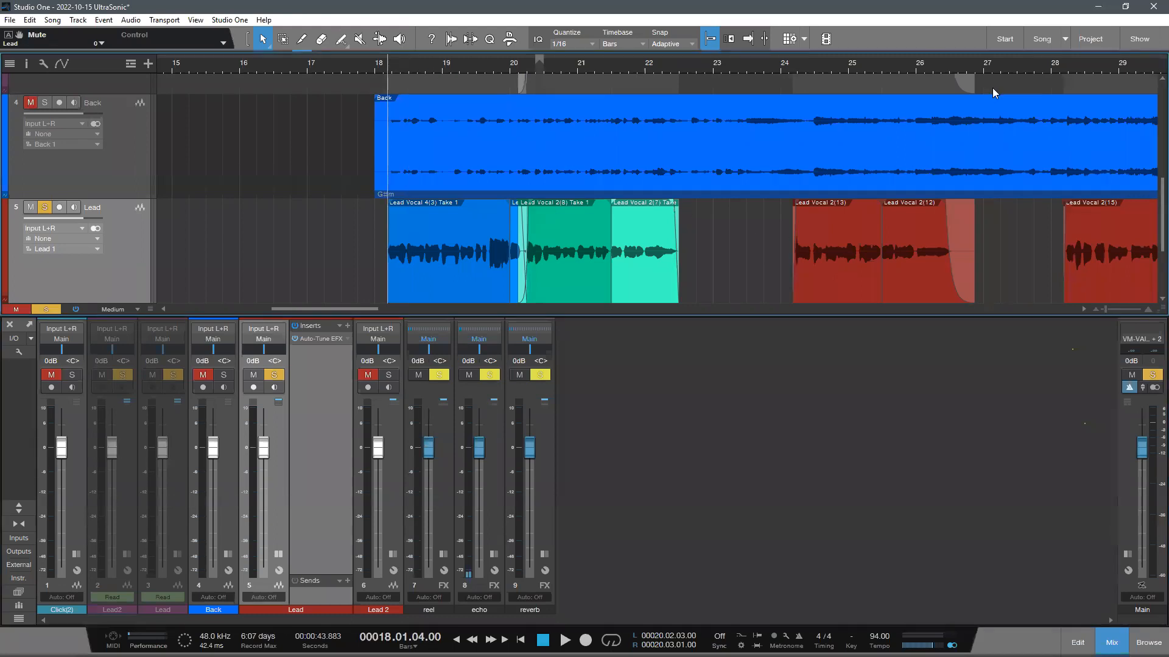
- Review the Auto-Tune EFX insert's key, scale and retune settings on the red Lead channel, and close the plug-in
key(w)
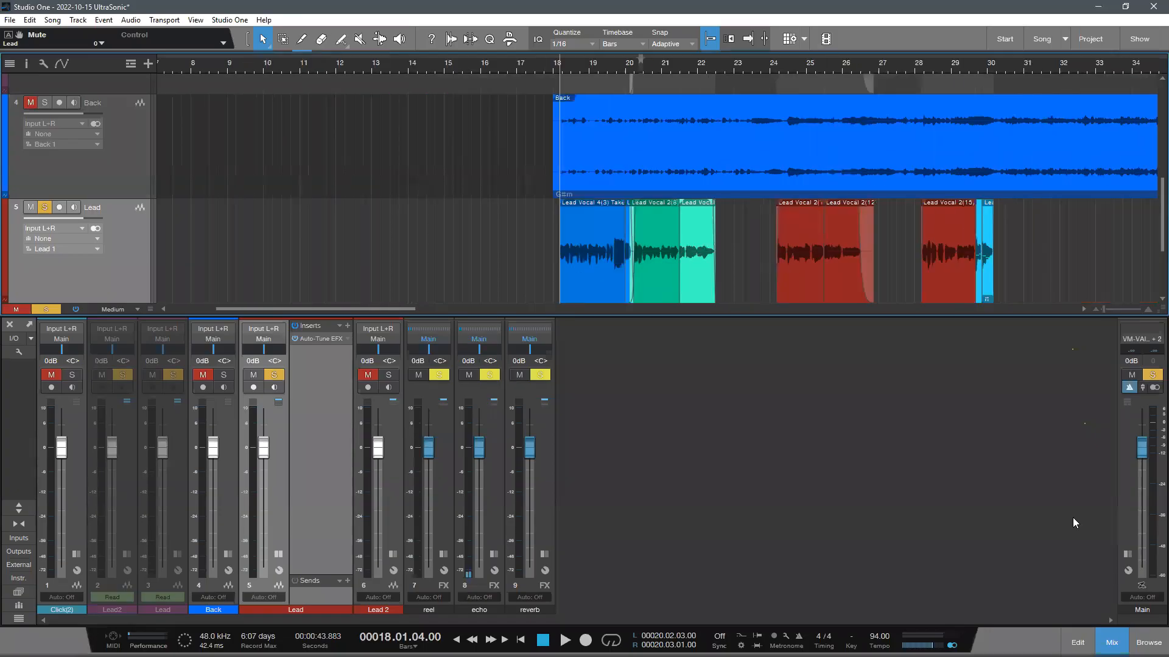
key(F3)
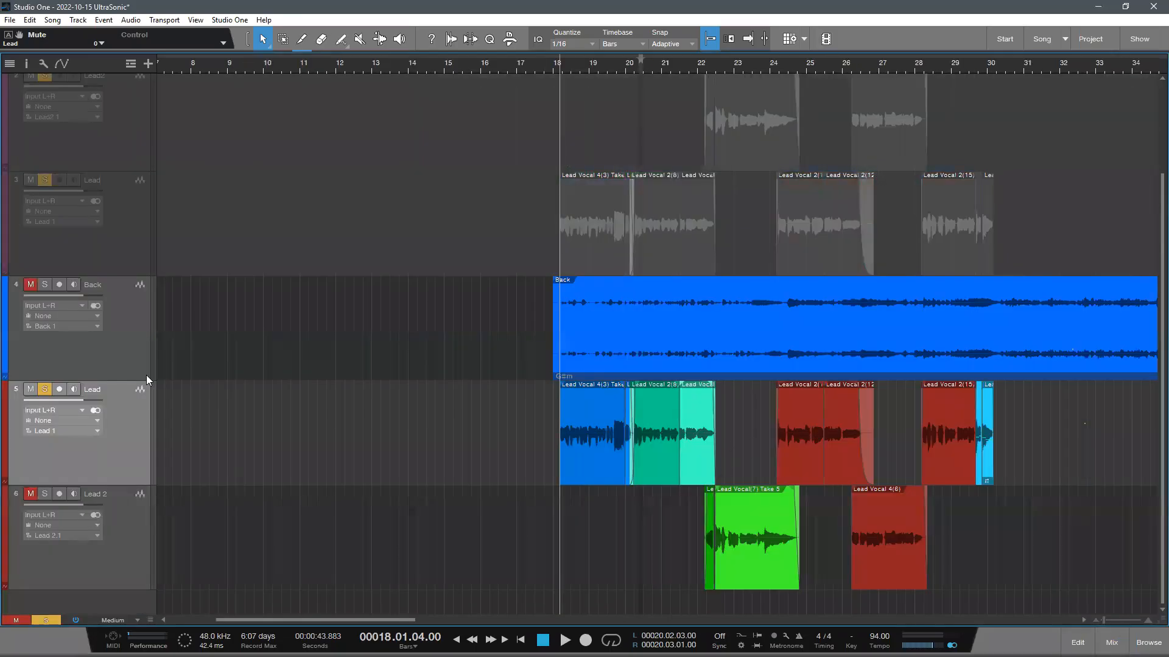
key(F3)
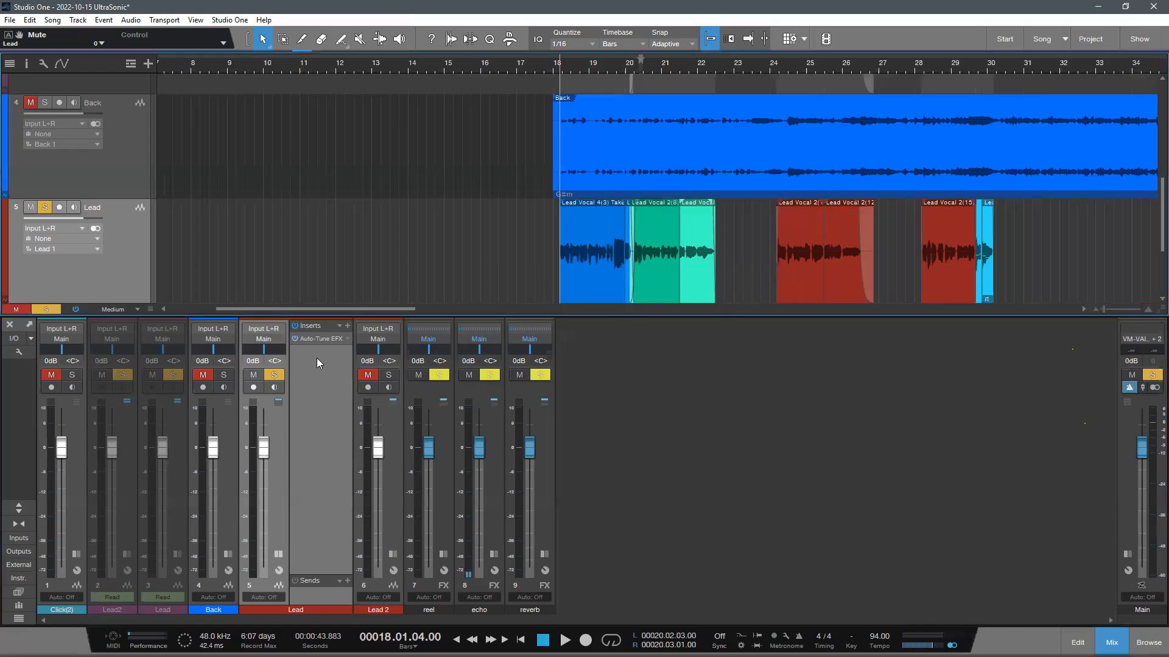
click(319, 338)
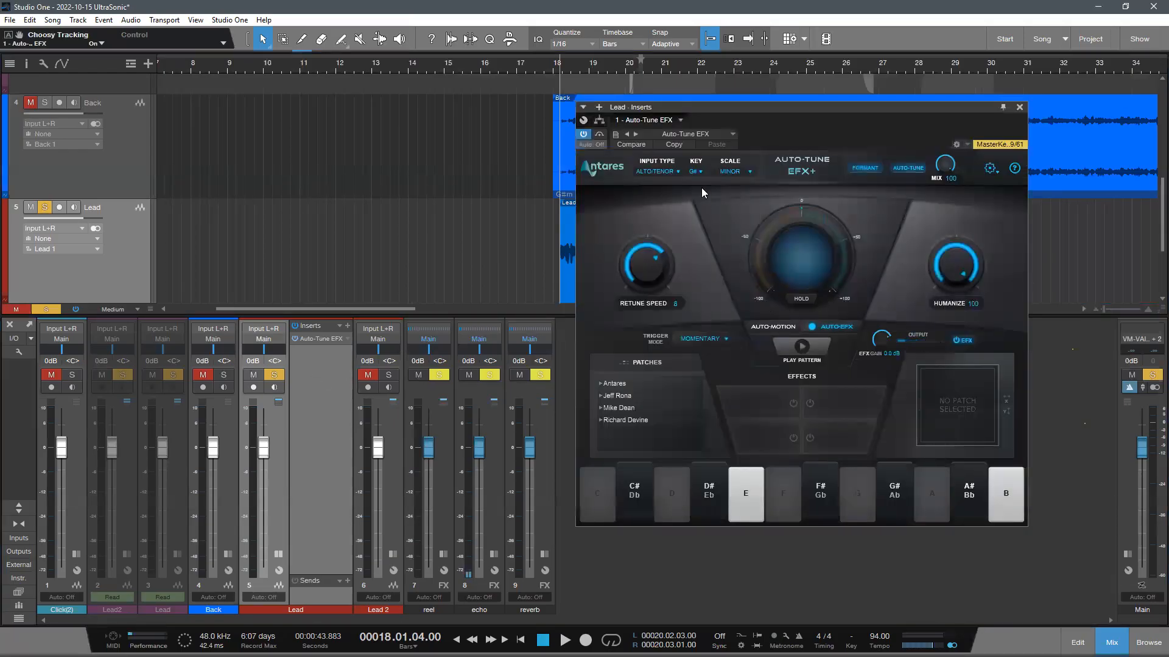
click(1020, 107)
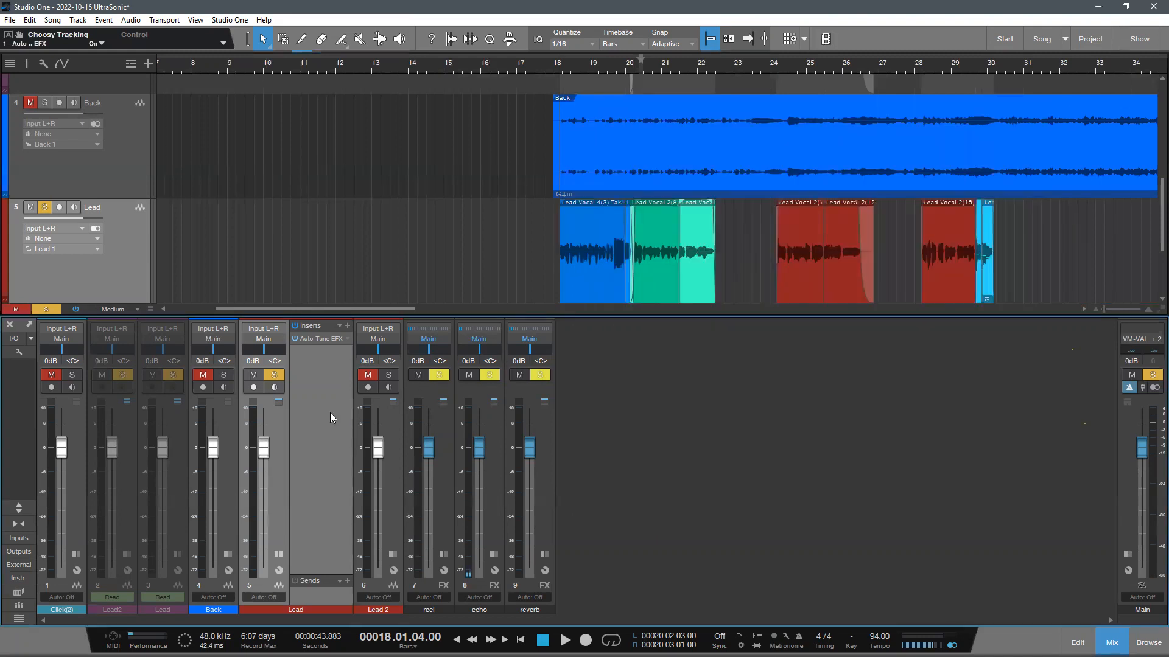